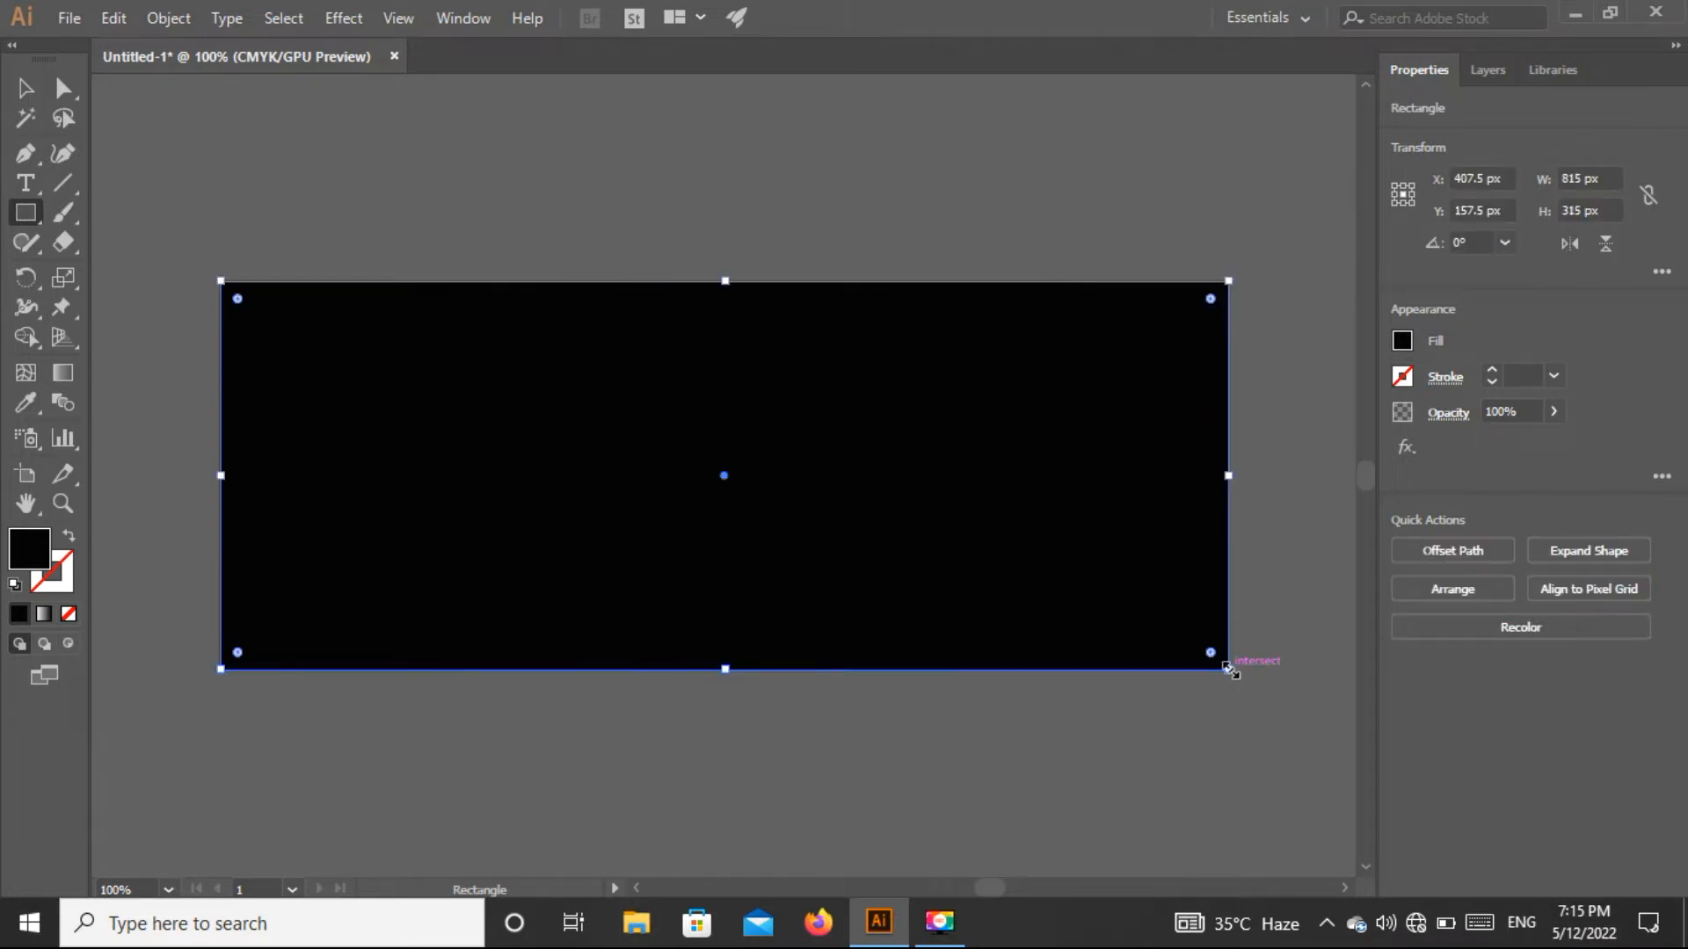
Step: Fill the banner background rectangle with a light grey swatch
click(27, 89)
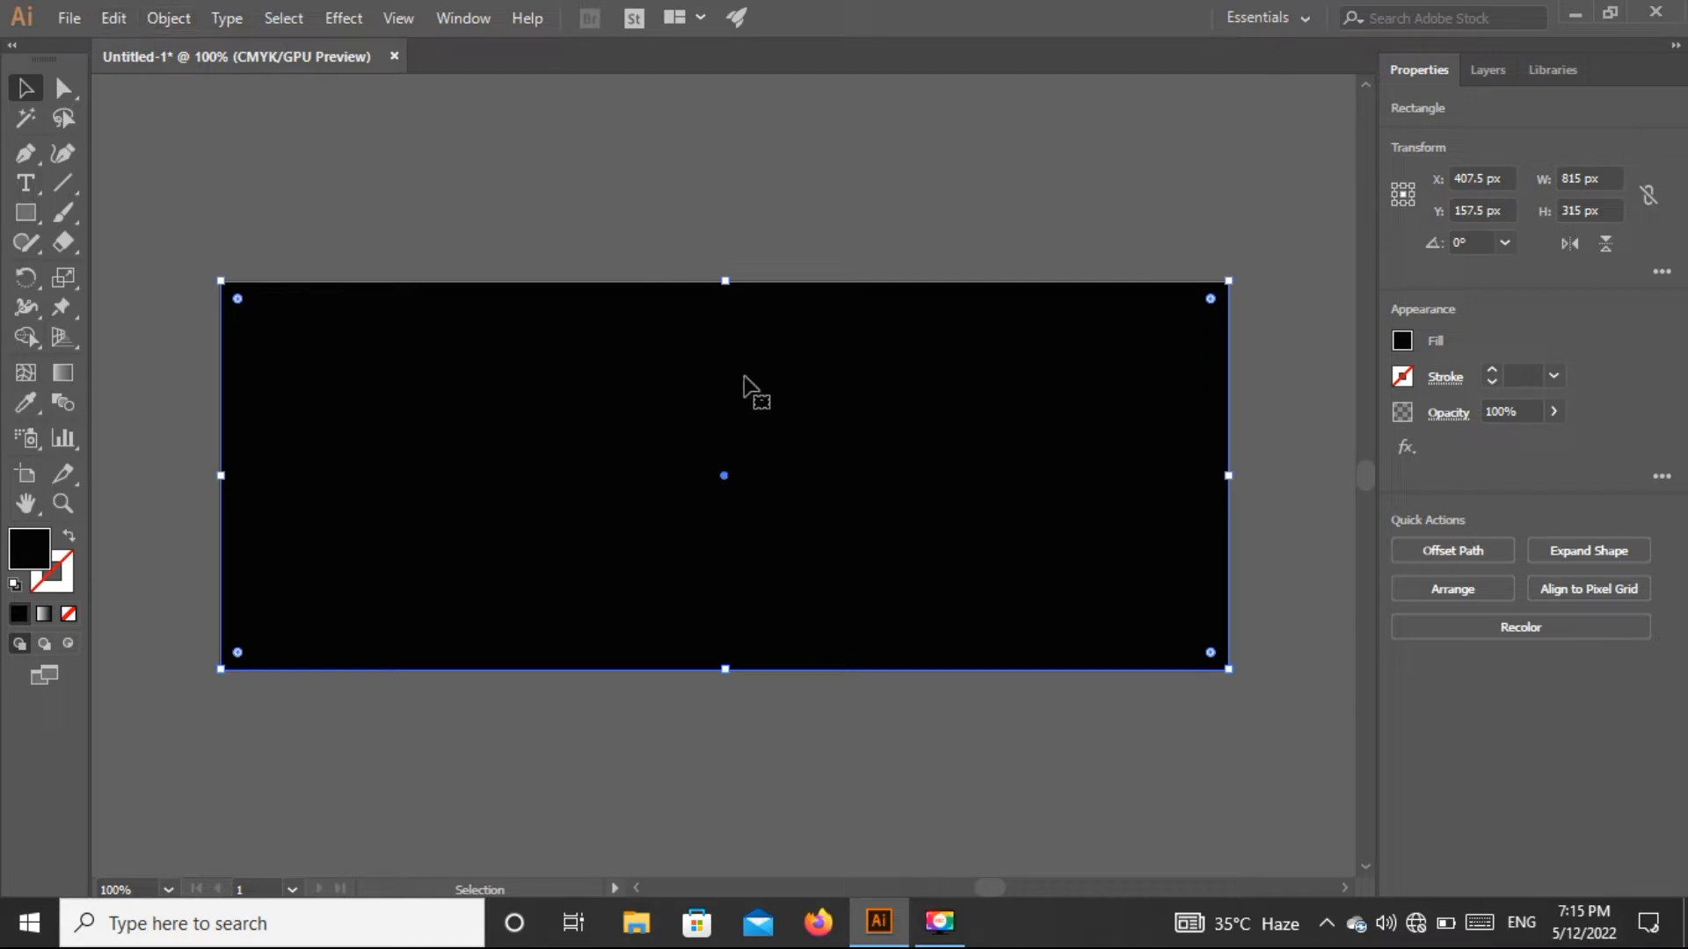
click(1401, 339)
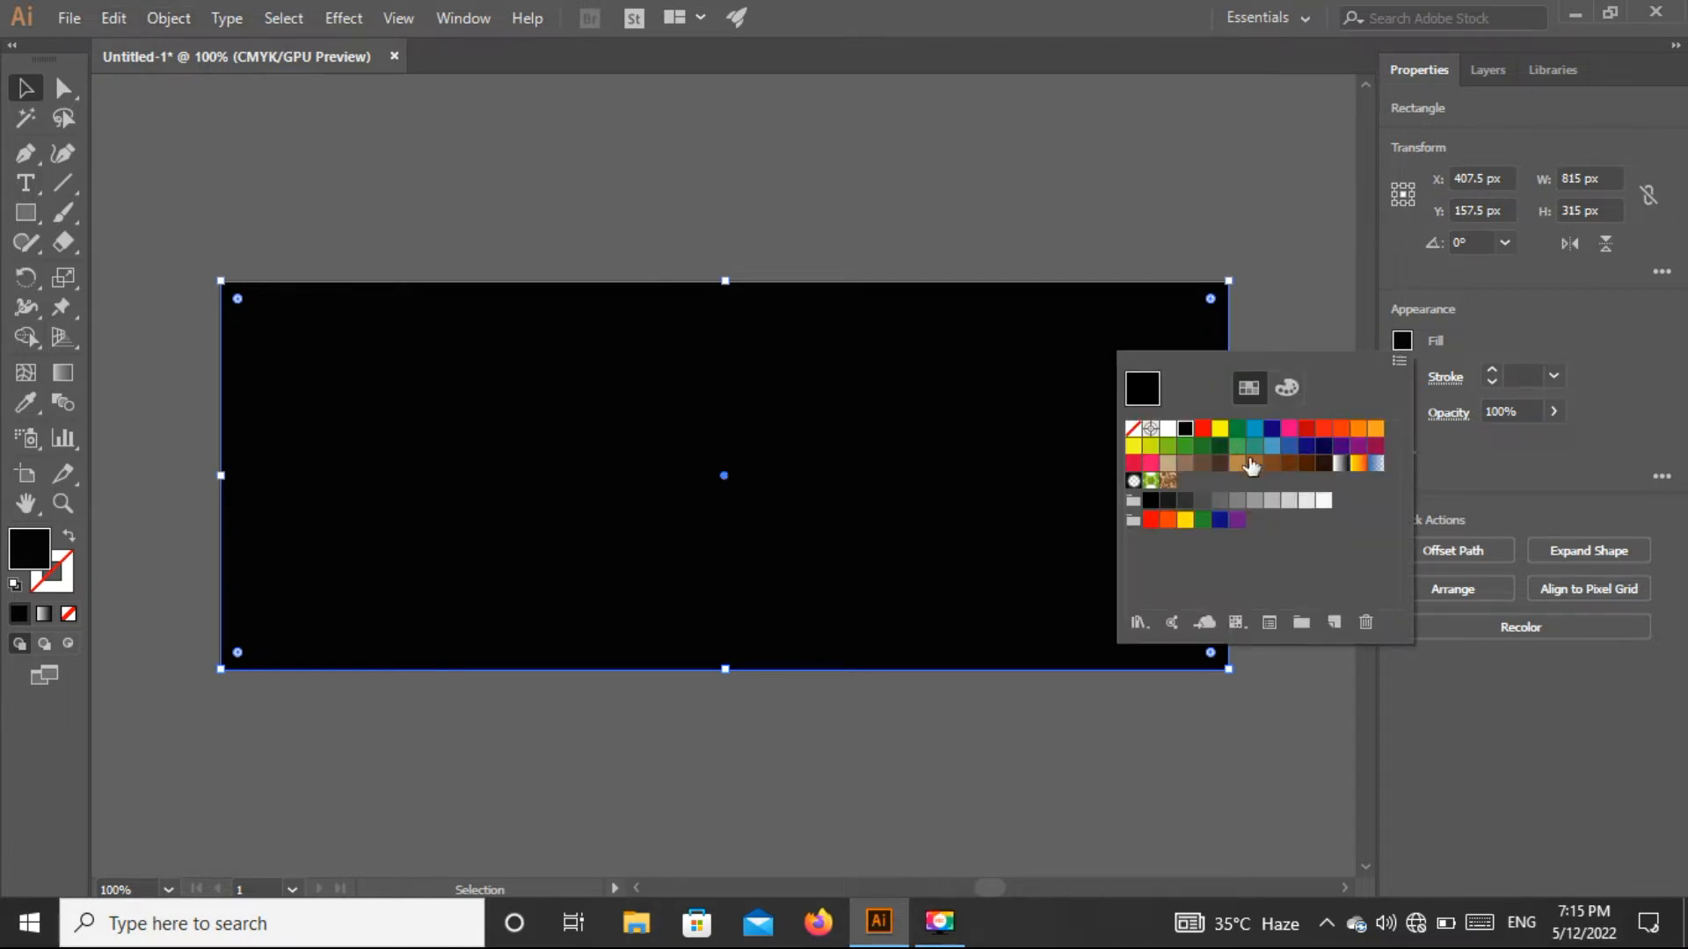
click(1201, 502)
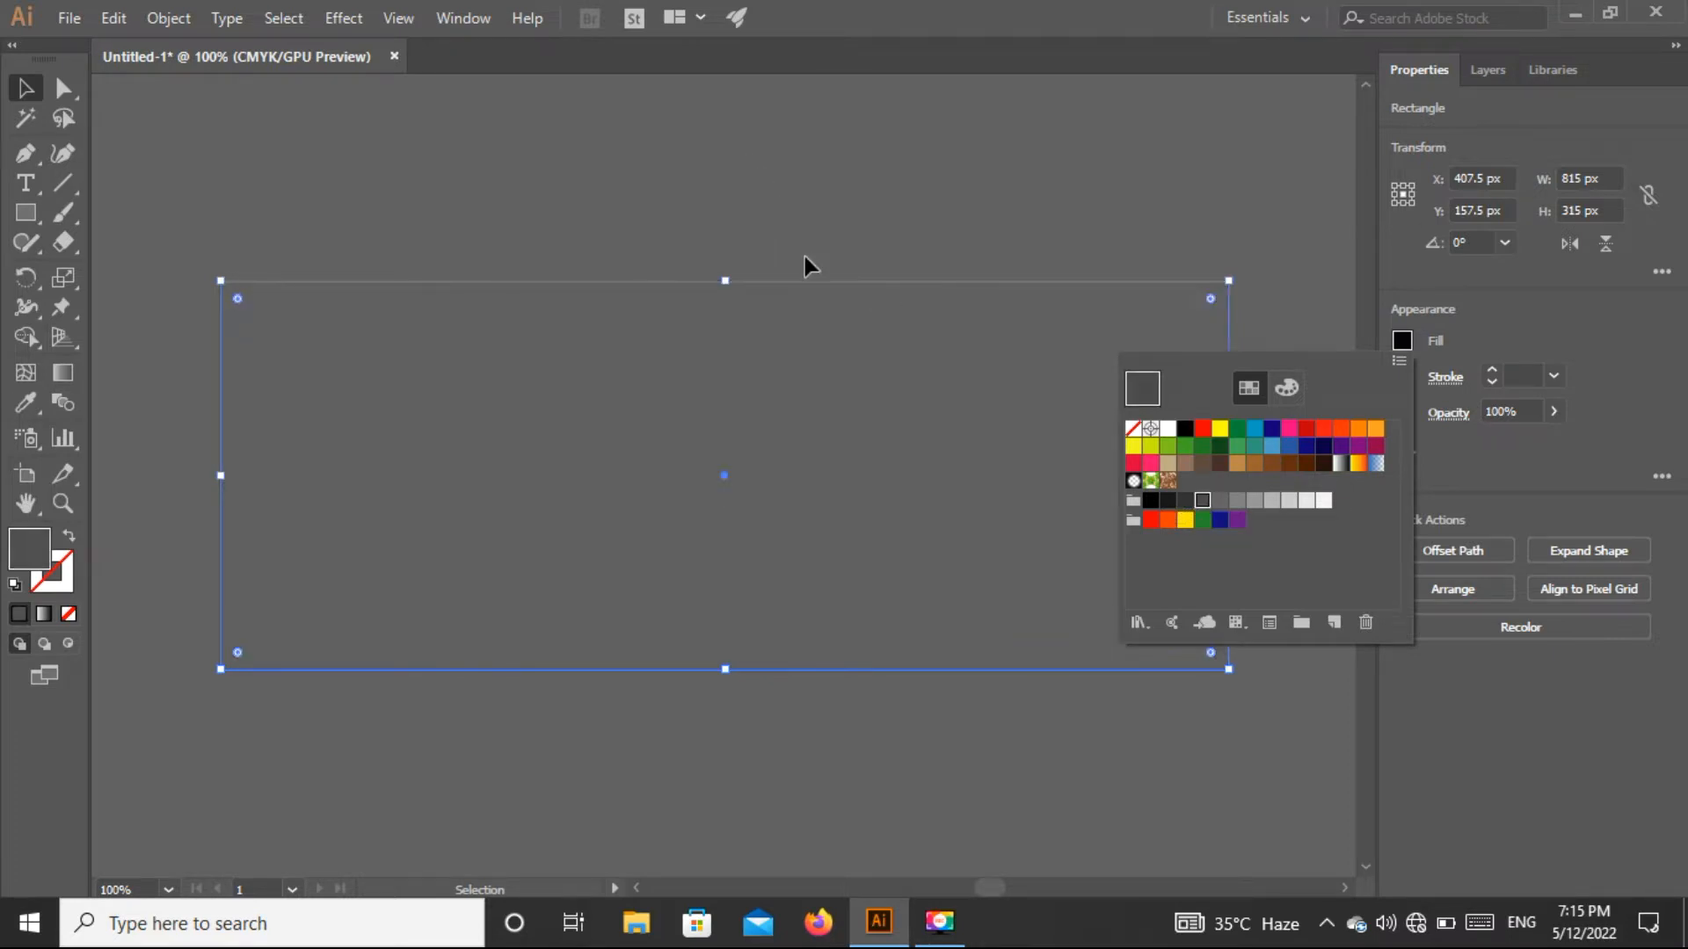
click(1292, 502)
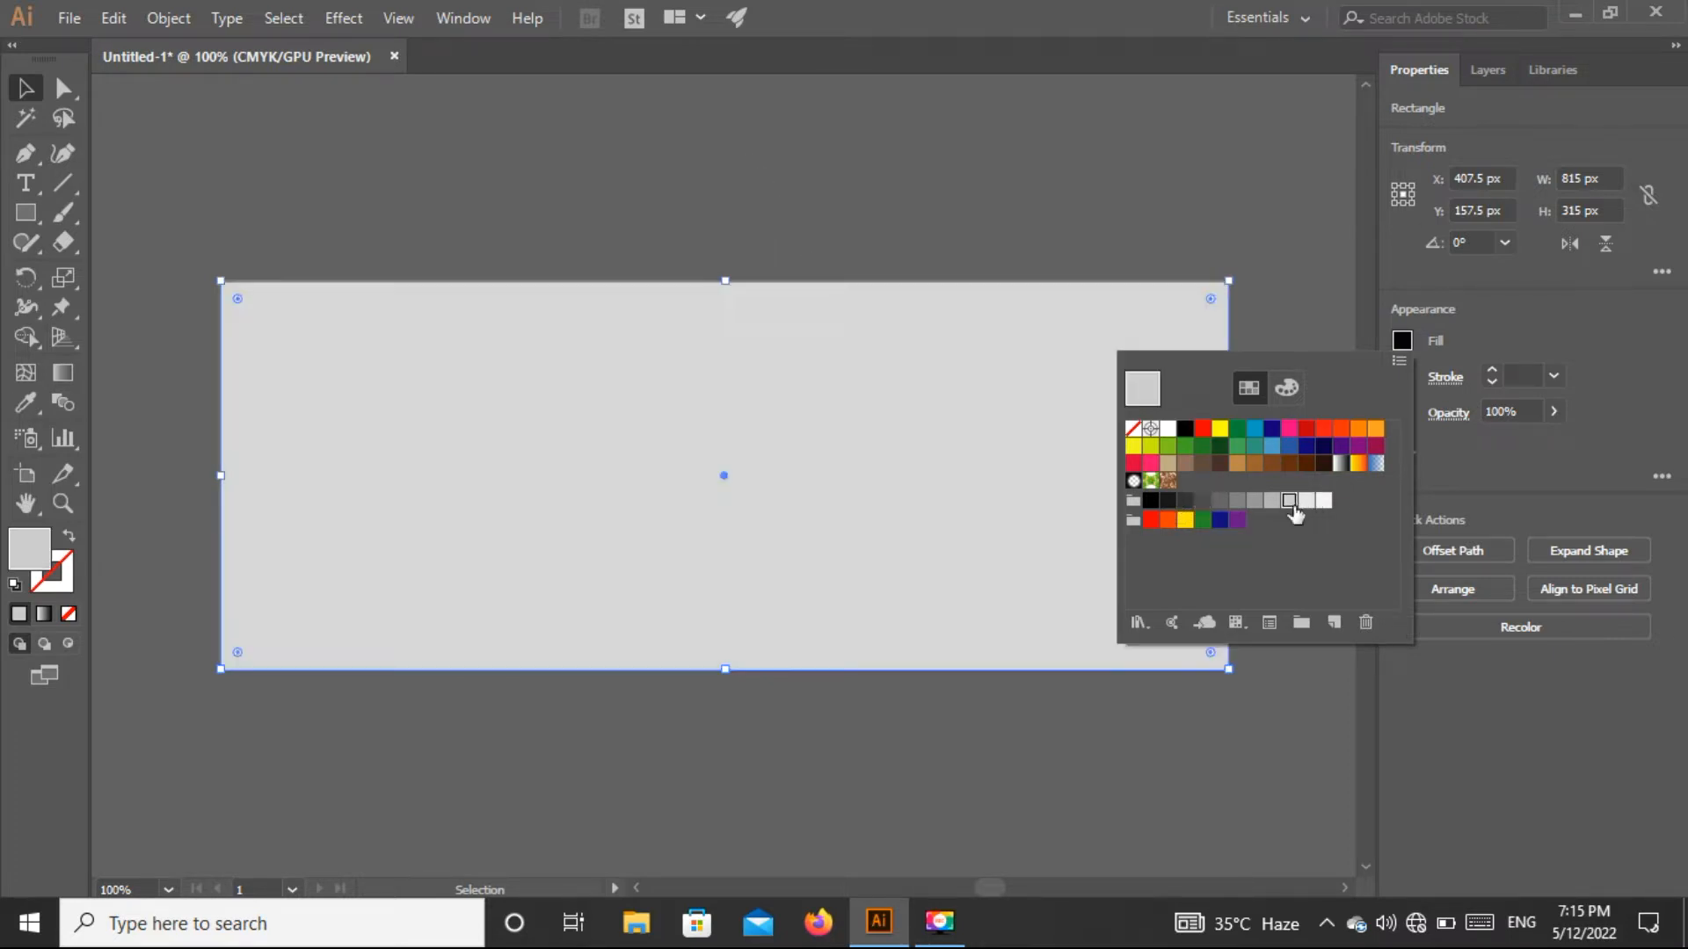
click(763, 225)
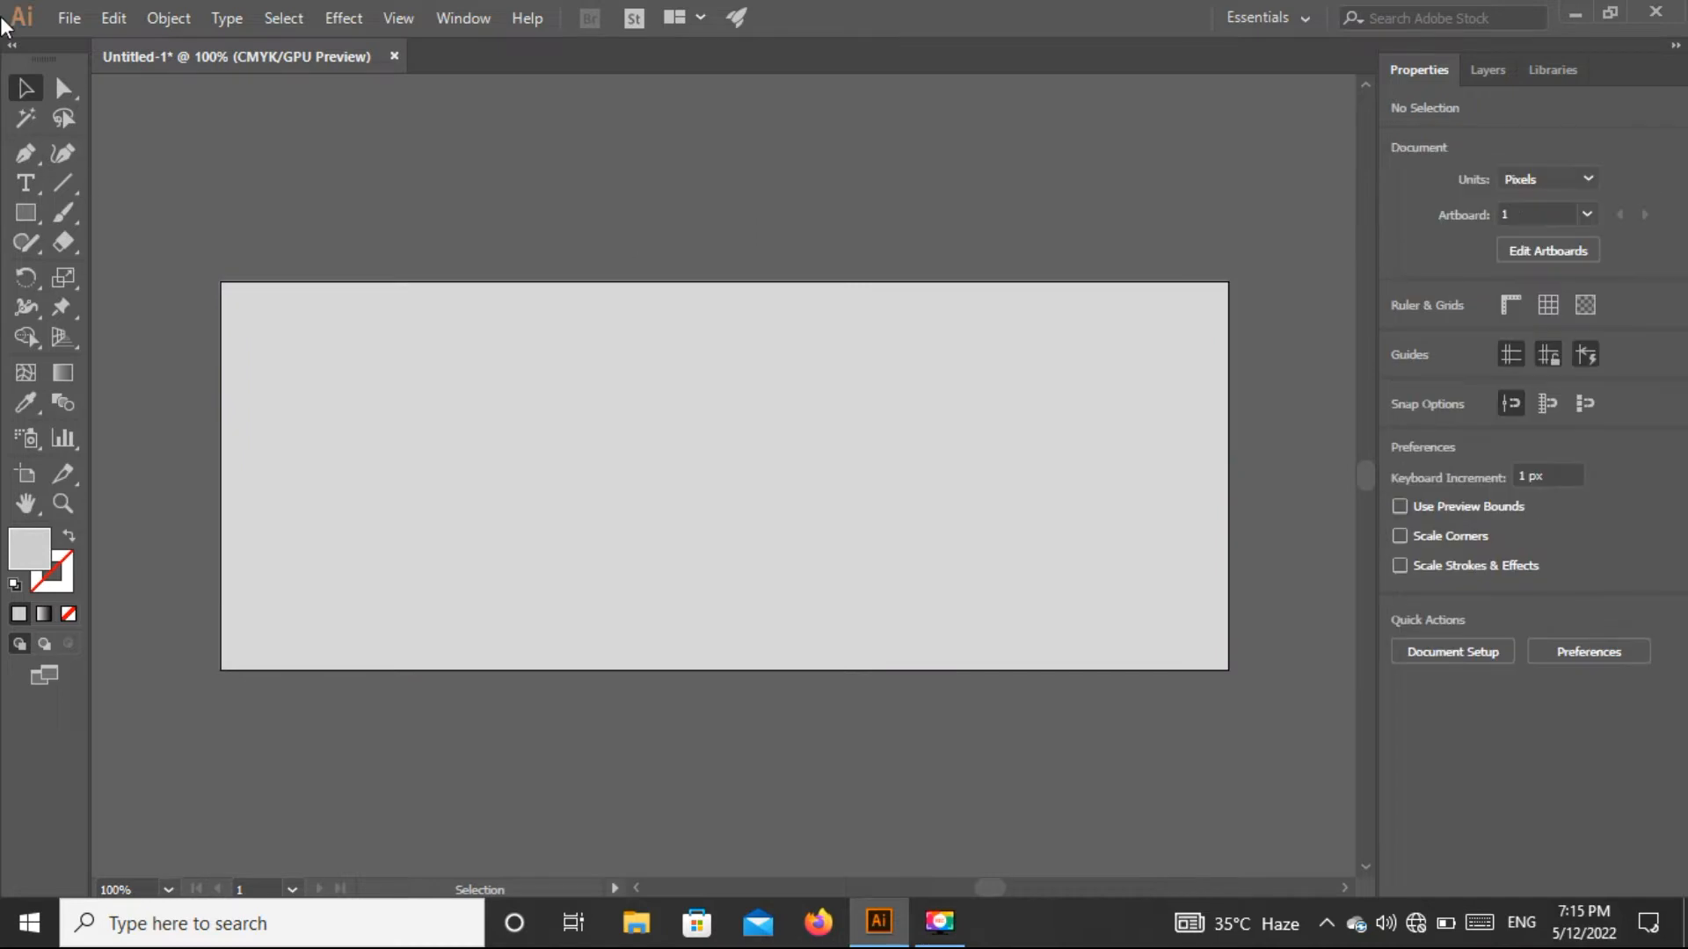
Step: Open the red-dial patek-philippe World Time Chronograph watch image from the All PNG folder
click(82, 12)
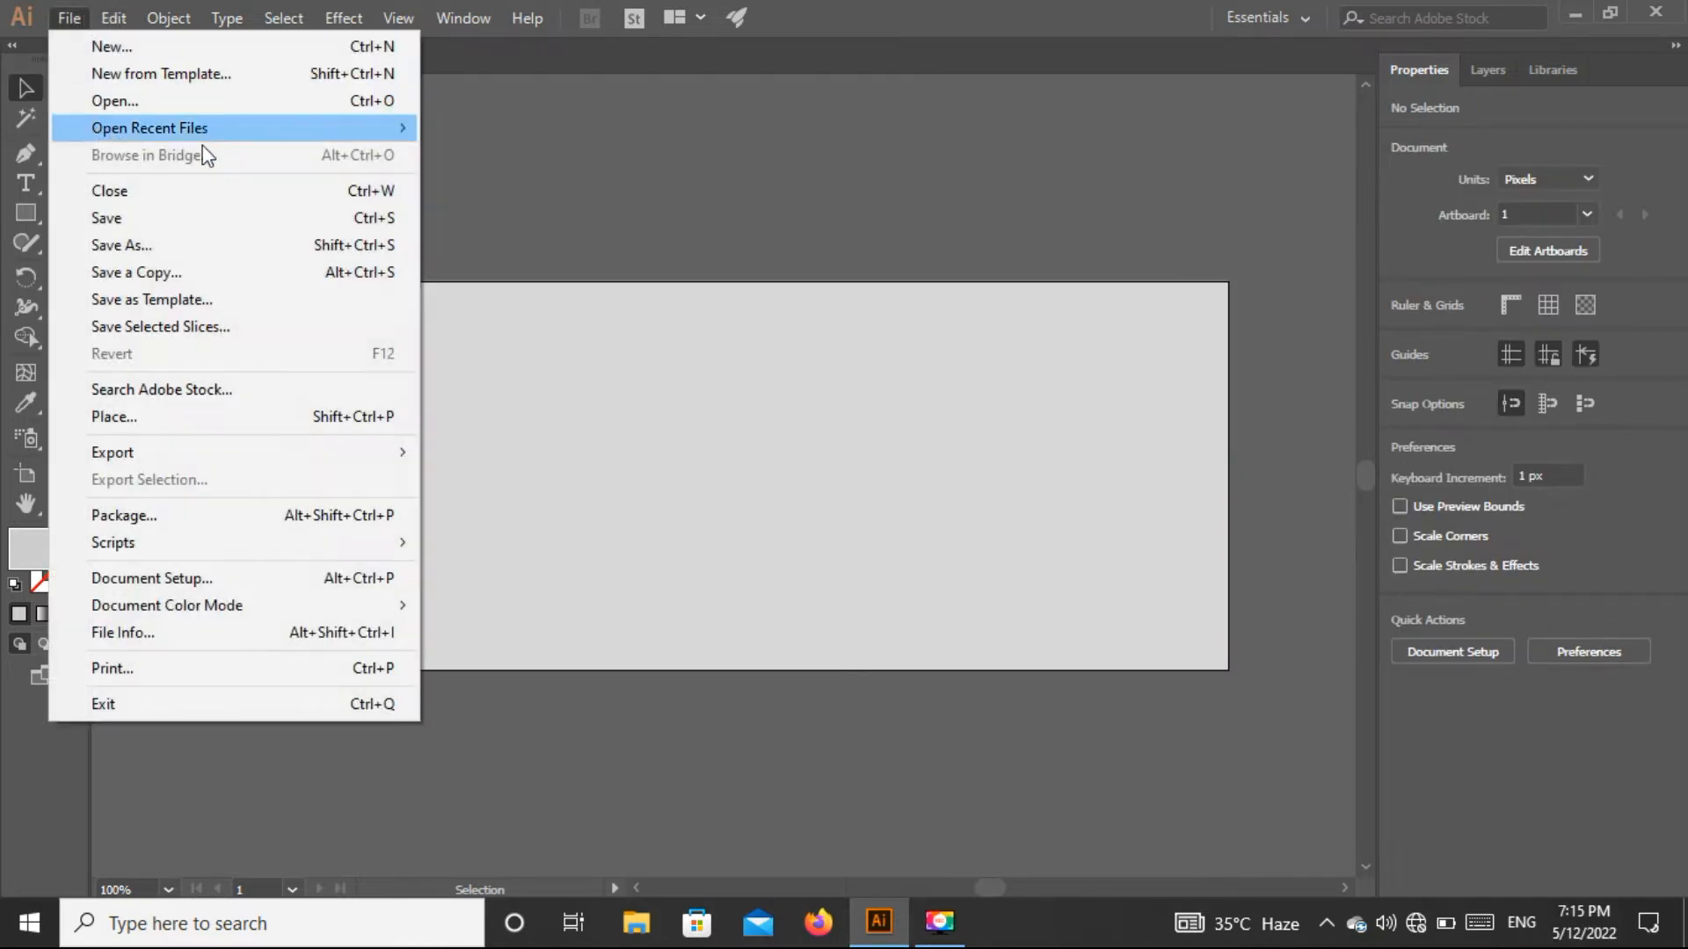
click(168, 104)
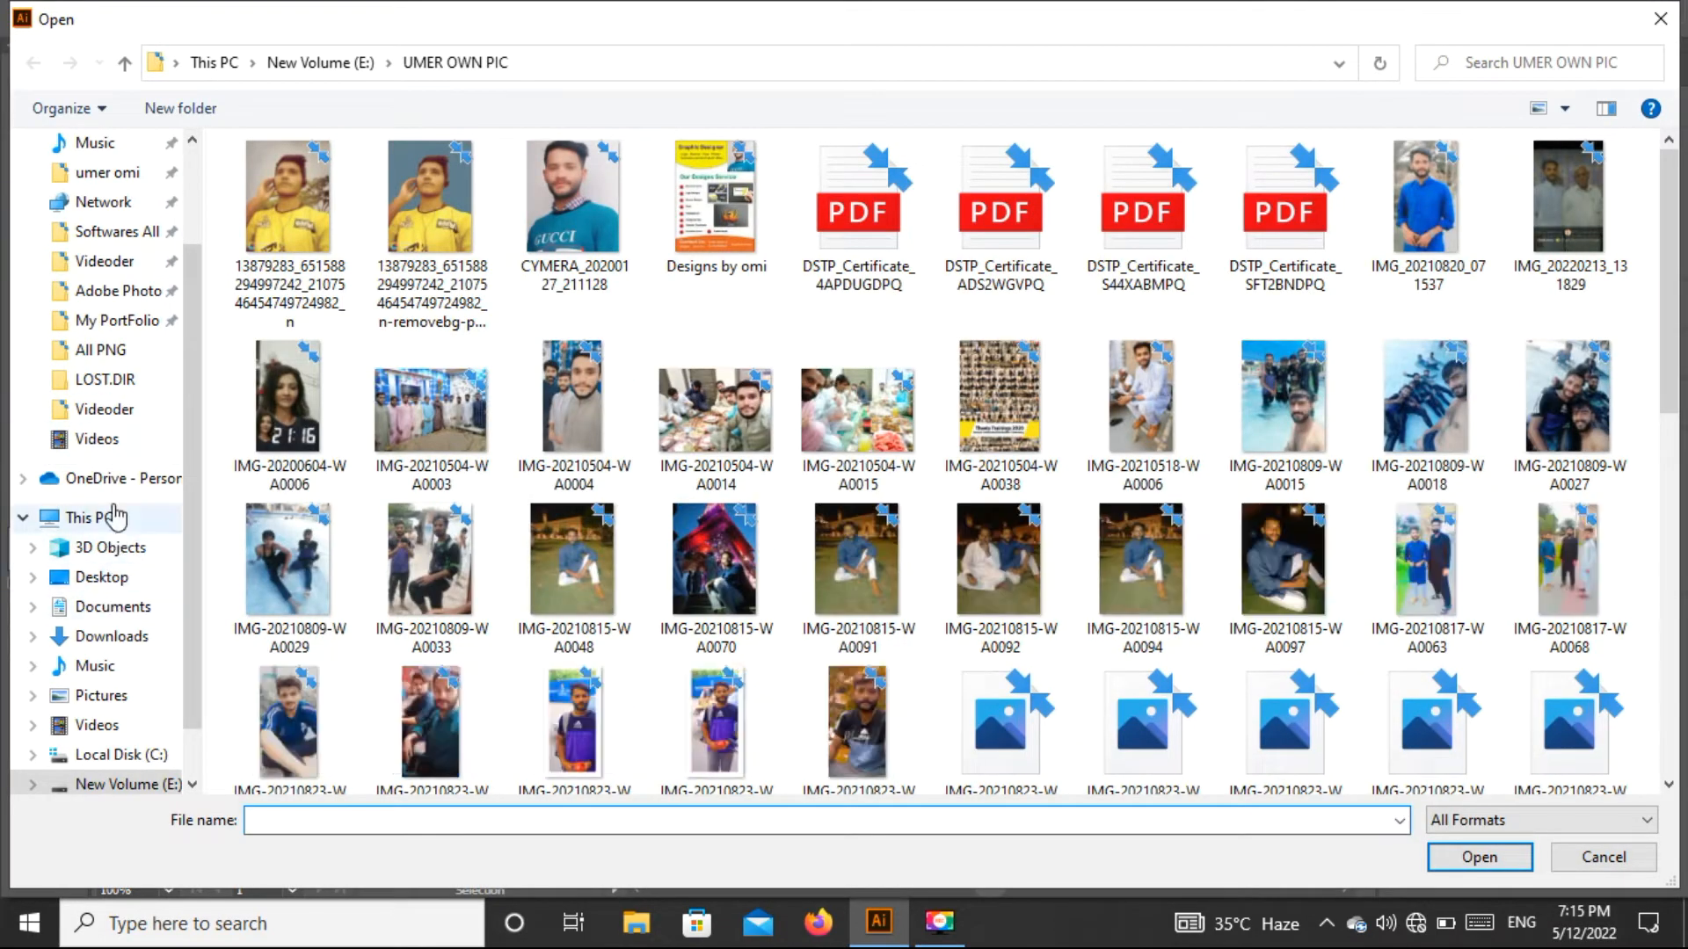
click(145, 362)
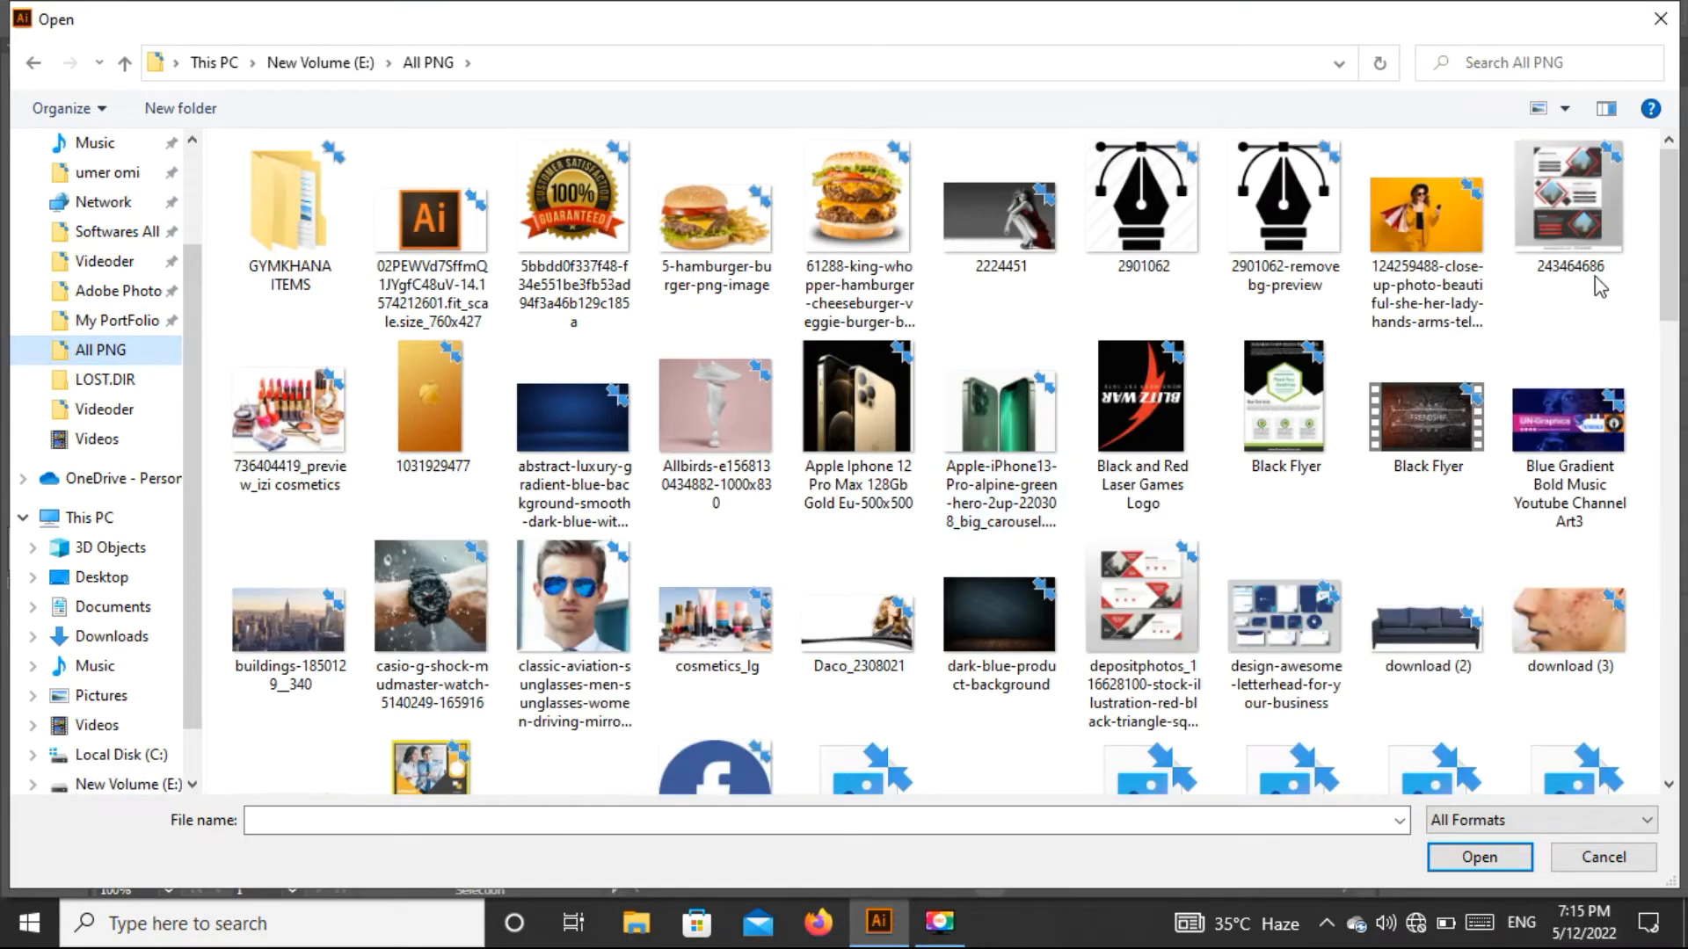
drag(1679, 220, 1679, 442)
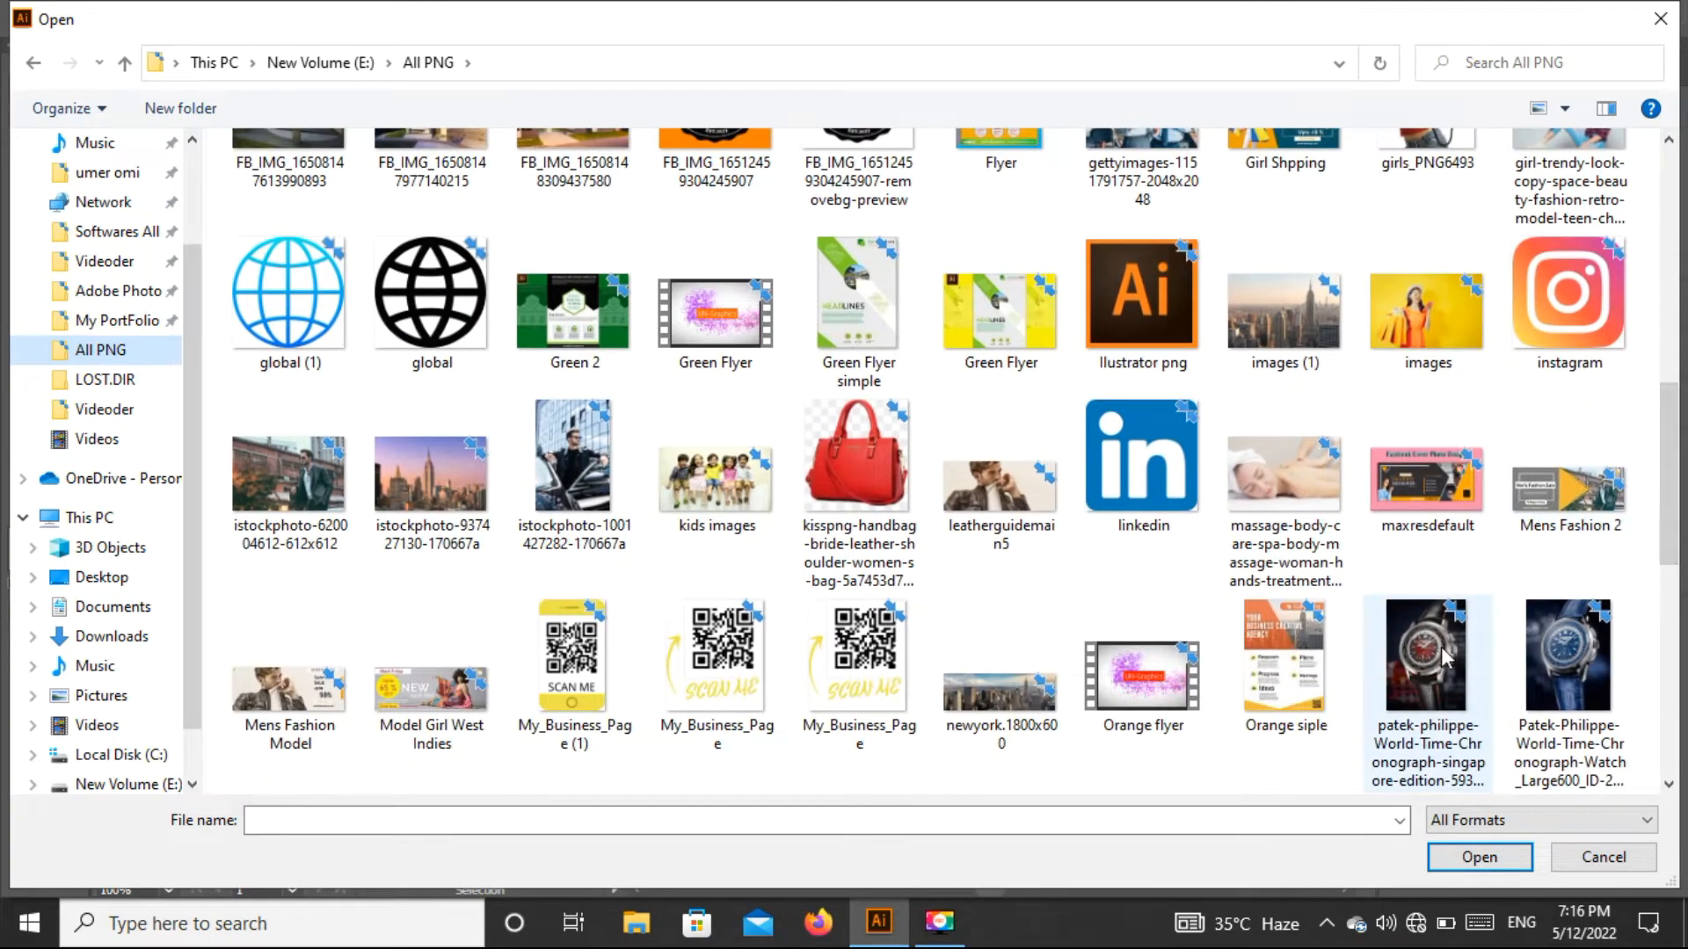
click(1428, 673)
click(1480, 856)
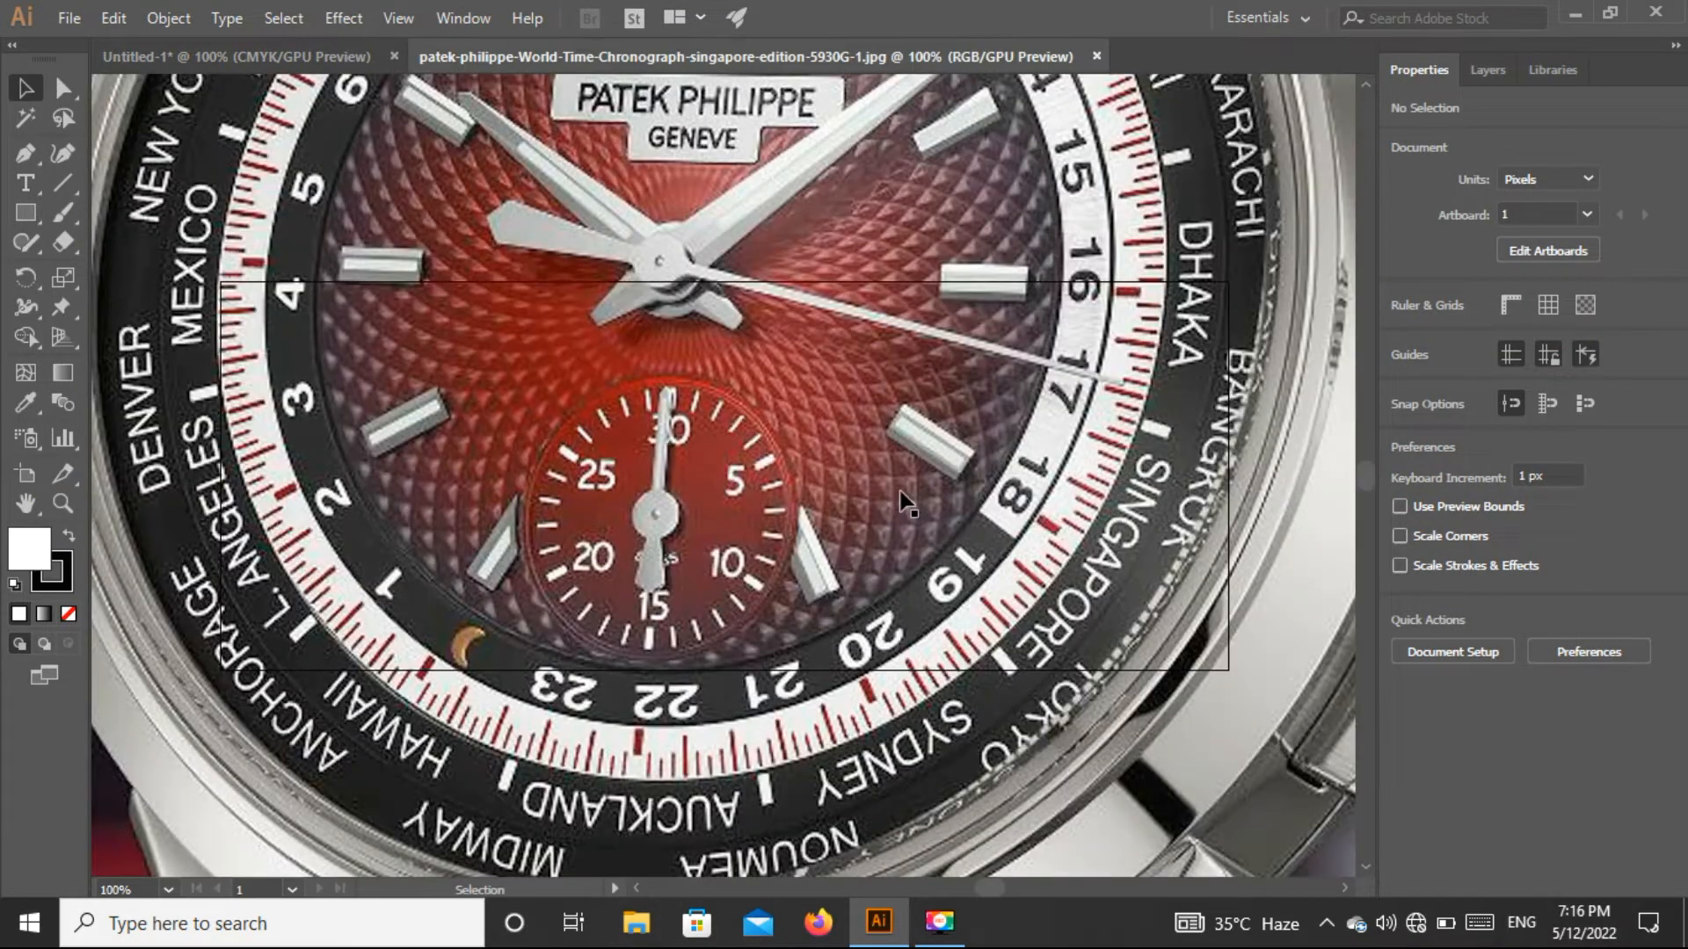
Step: Shrink the watch photo to about 98 px wide and move it into the Untitled-1 banner document
key(ctrl+minus)
key(ctrl+minus)
key(ctrl+minus)
key(ctrl+minus)
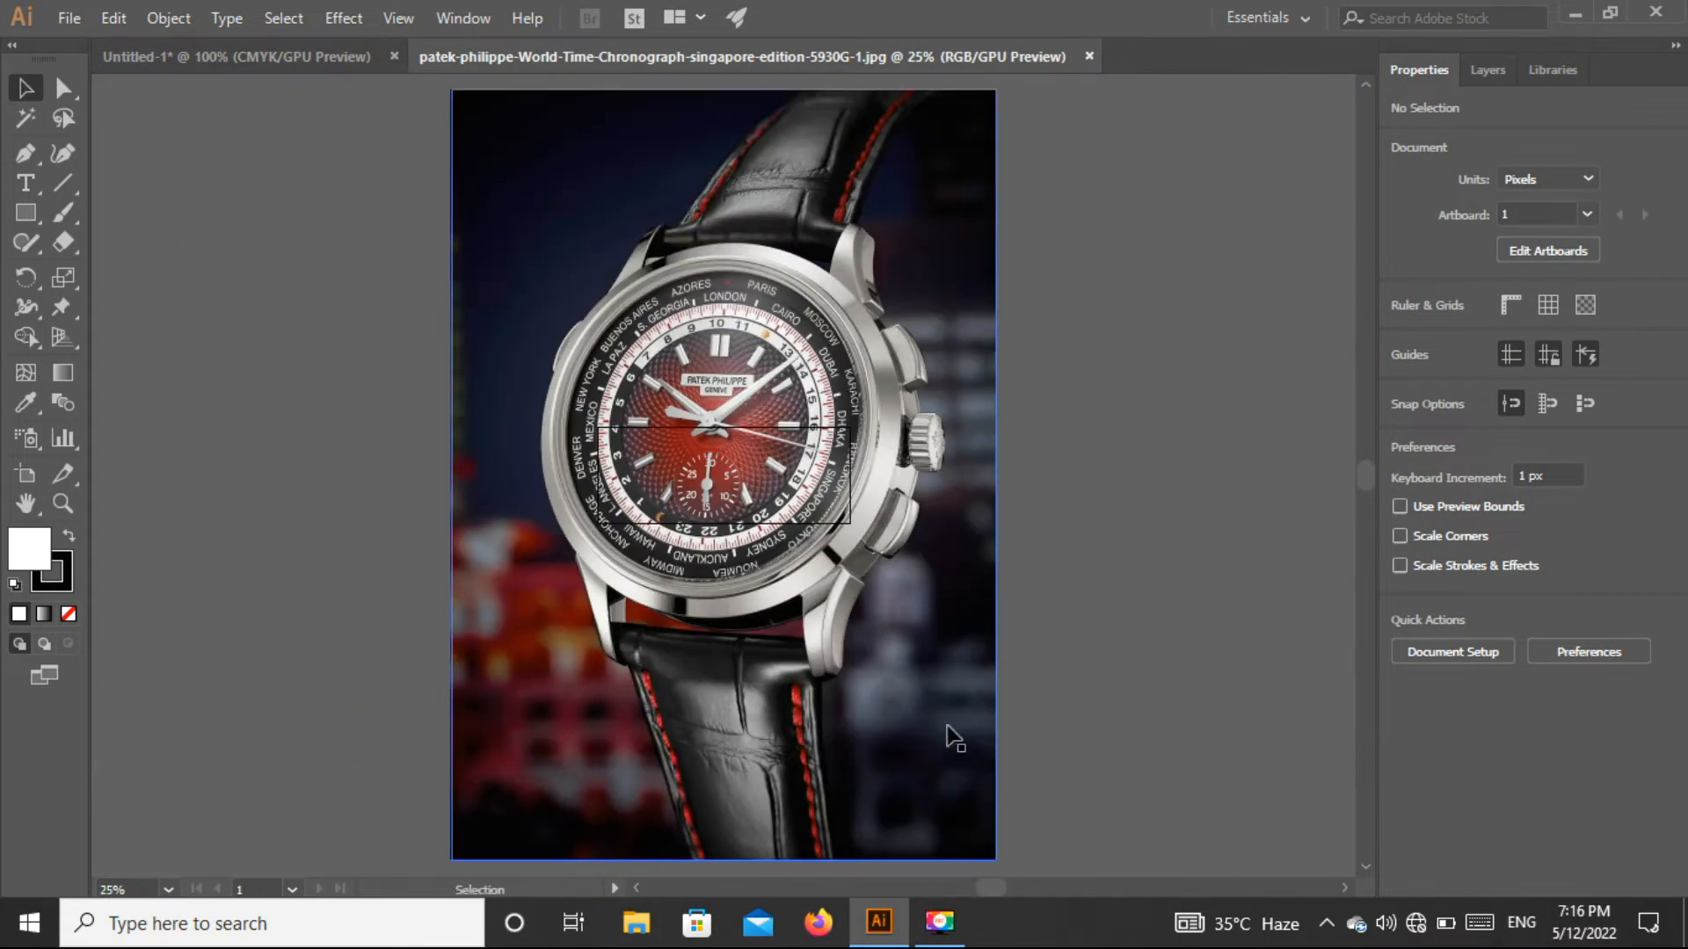
click(992, 856)
drag(994, 860, 483, 282)
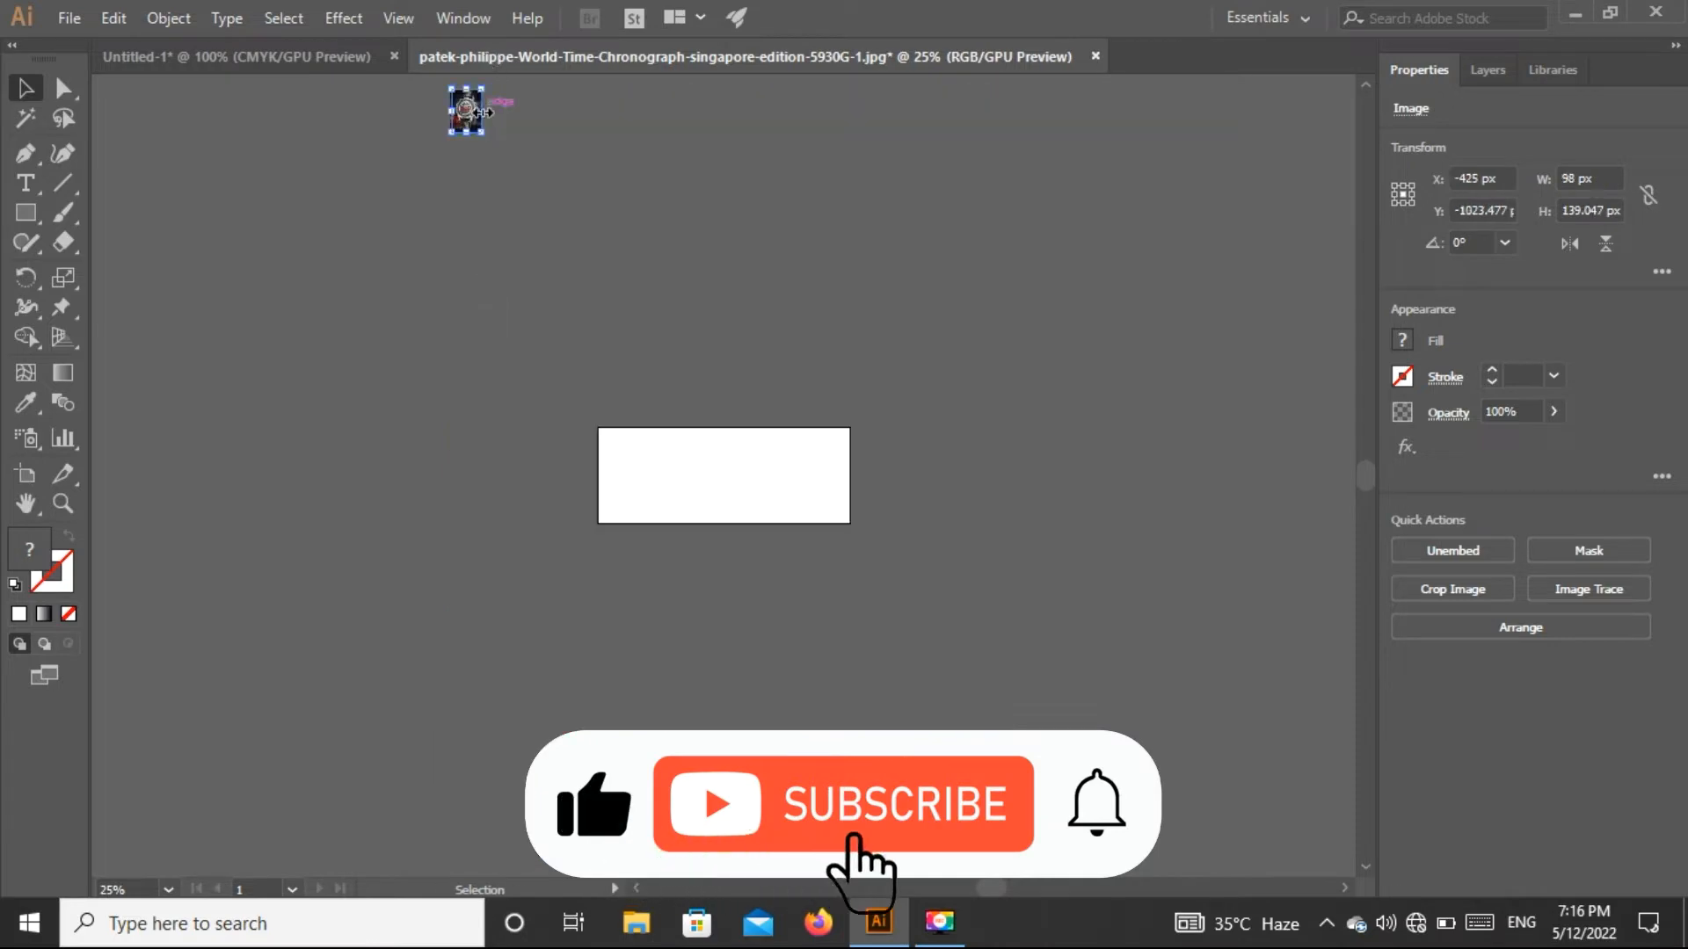
drag(470, 114, 822, 453)
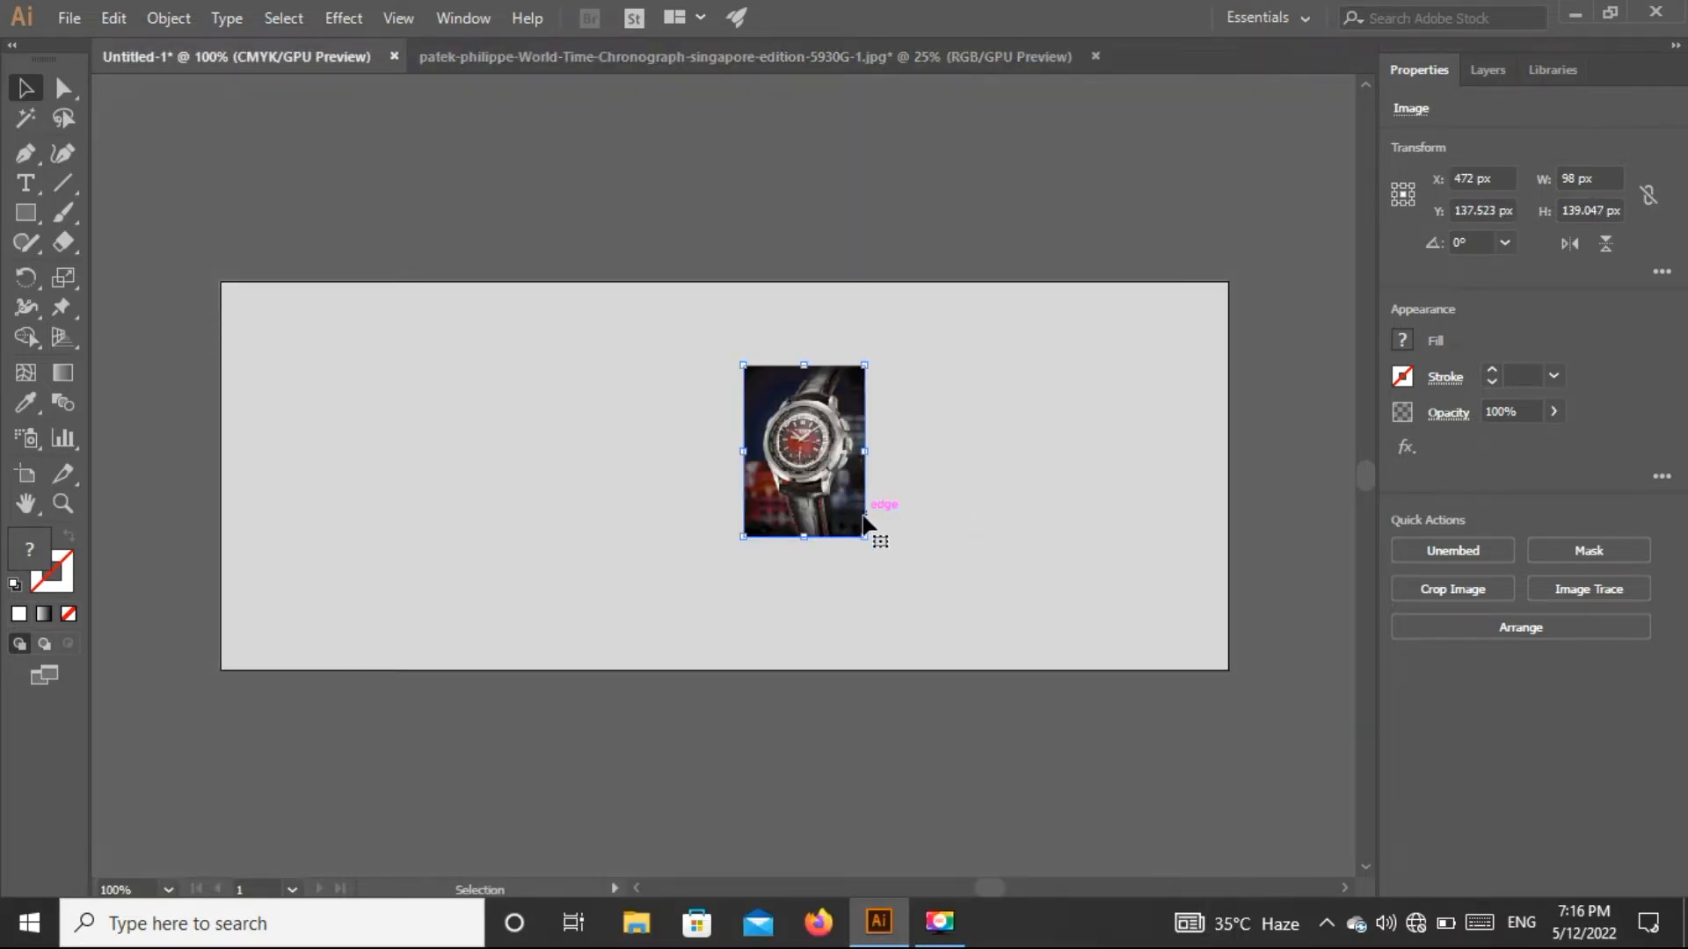
Step: Enlarge the watch photo to the full banner height and align it with the banner's right edge
drag(865, 533, 1095, 671)
drag(807, 544, 1078, 457)
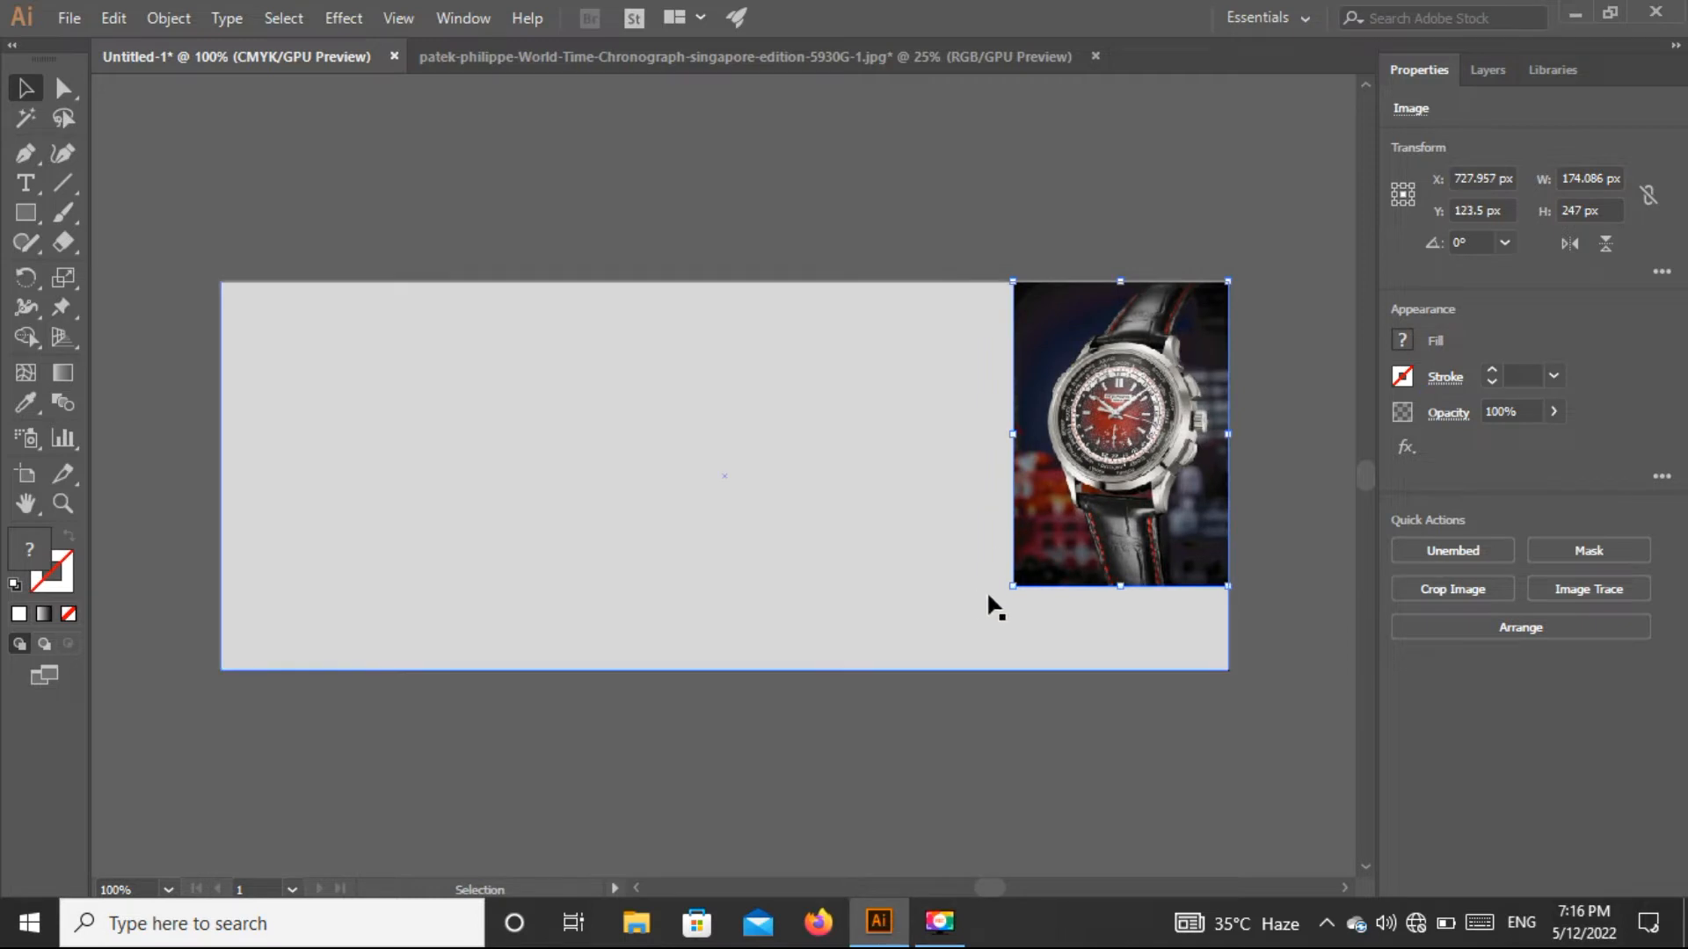
drag(1007, 587, 787, 670)
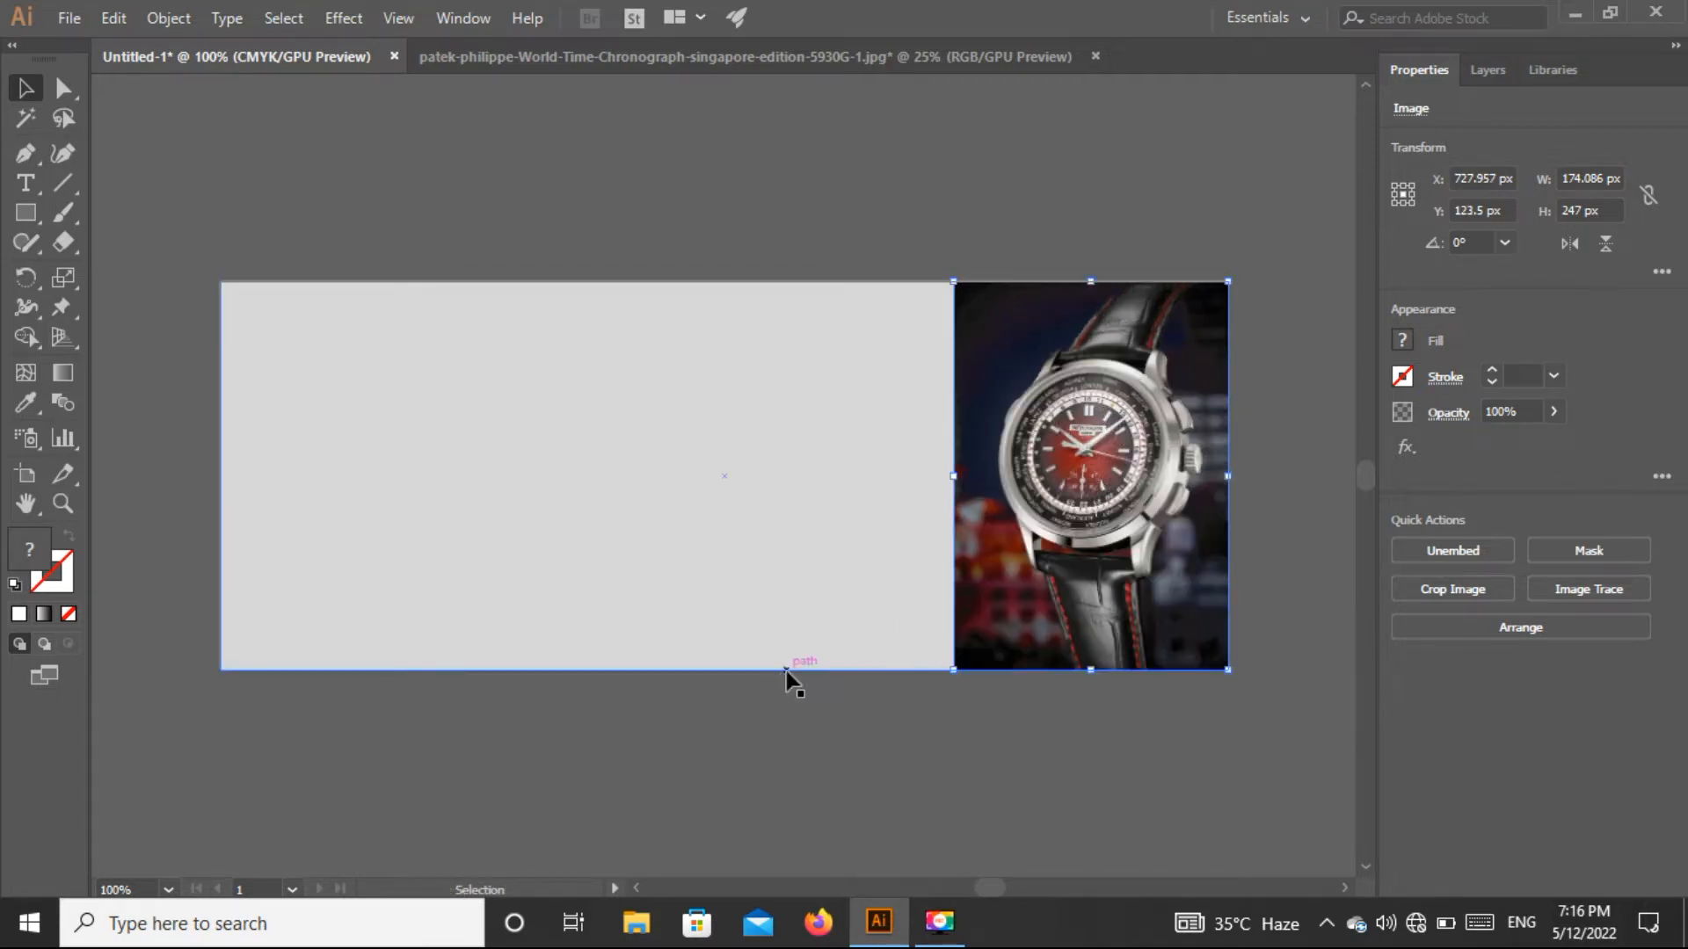
click(895, 181)
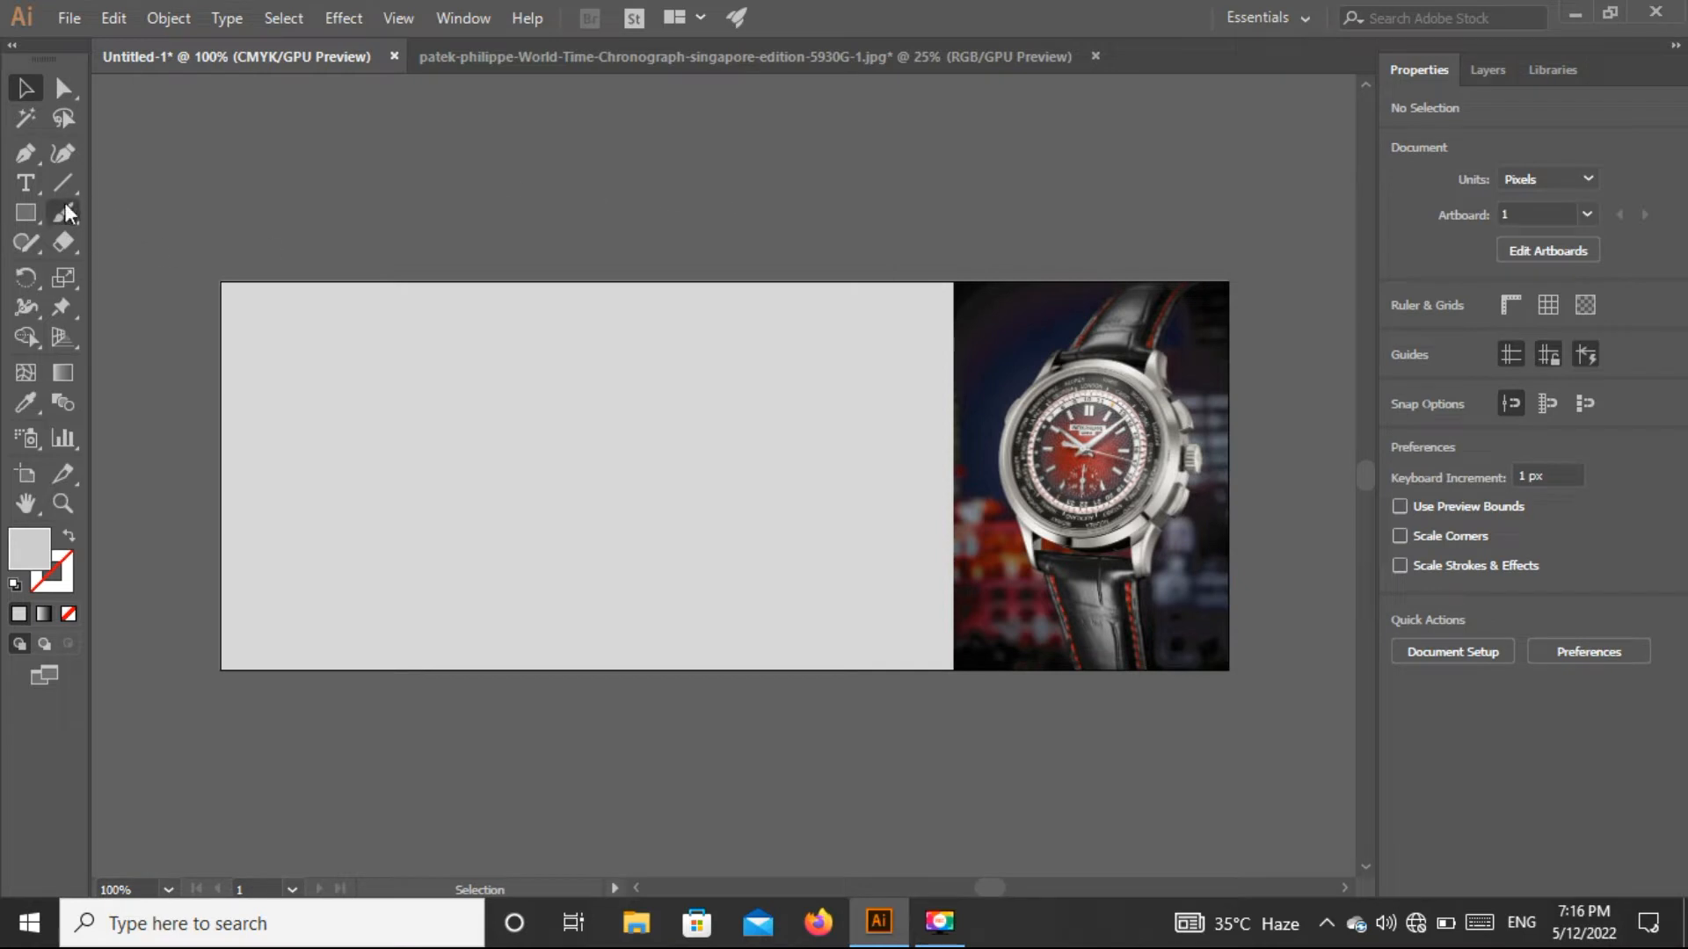
Step: Add the three-line headline "OUR NEW / PRODUCT / BANNER DESIGN" on the left part of the banner
click(36, 188)
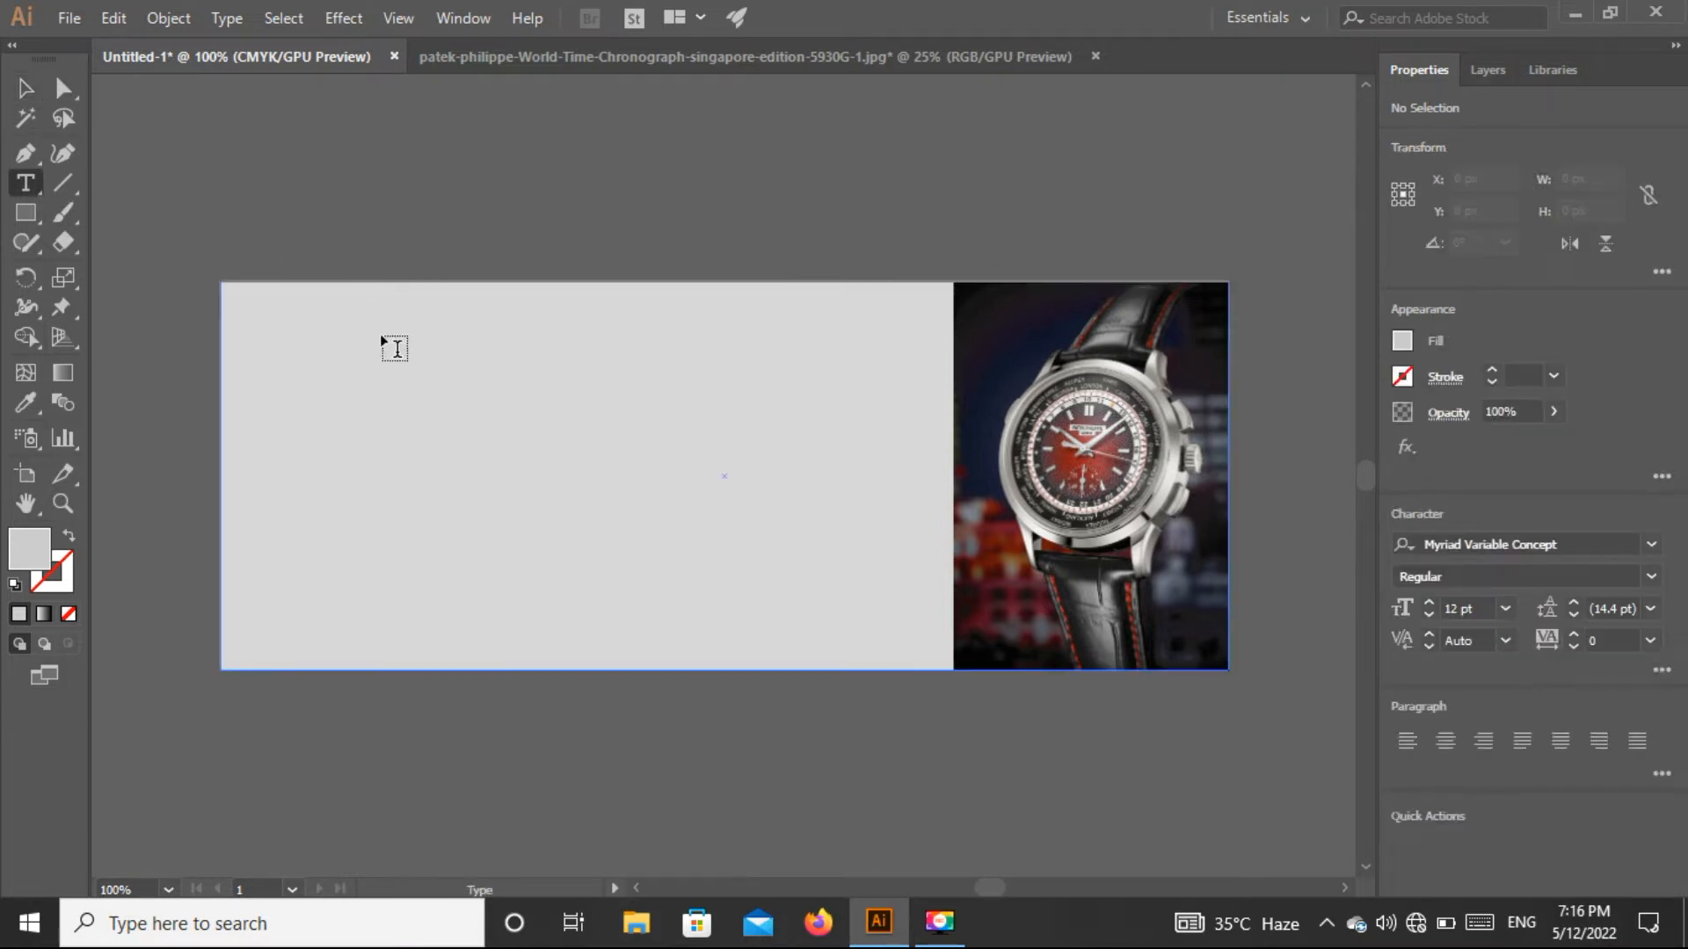
click(355, 353)
key(BackSpace)
text(our)
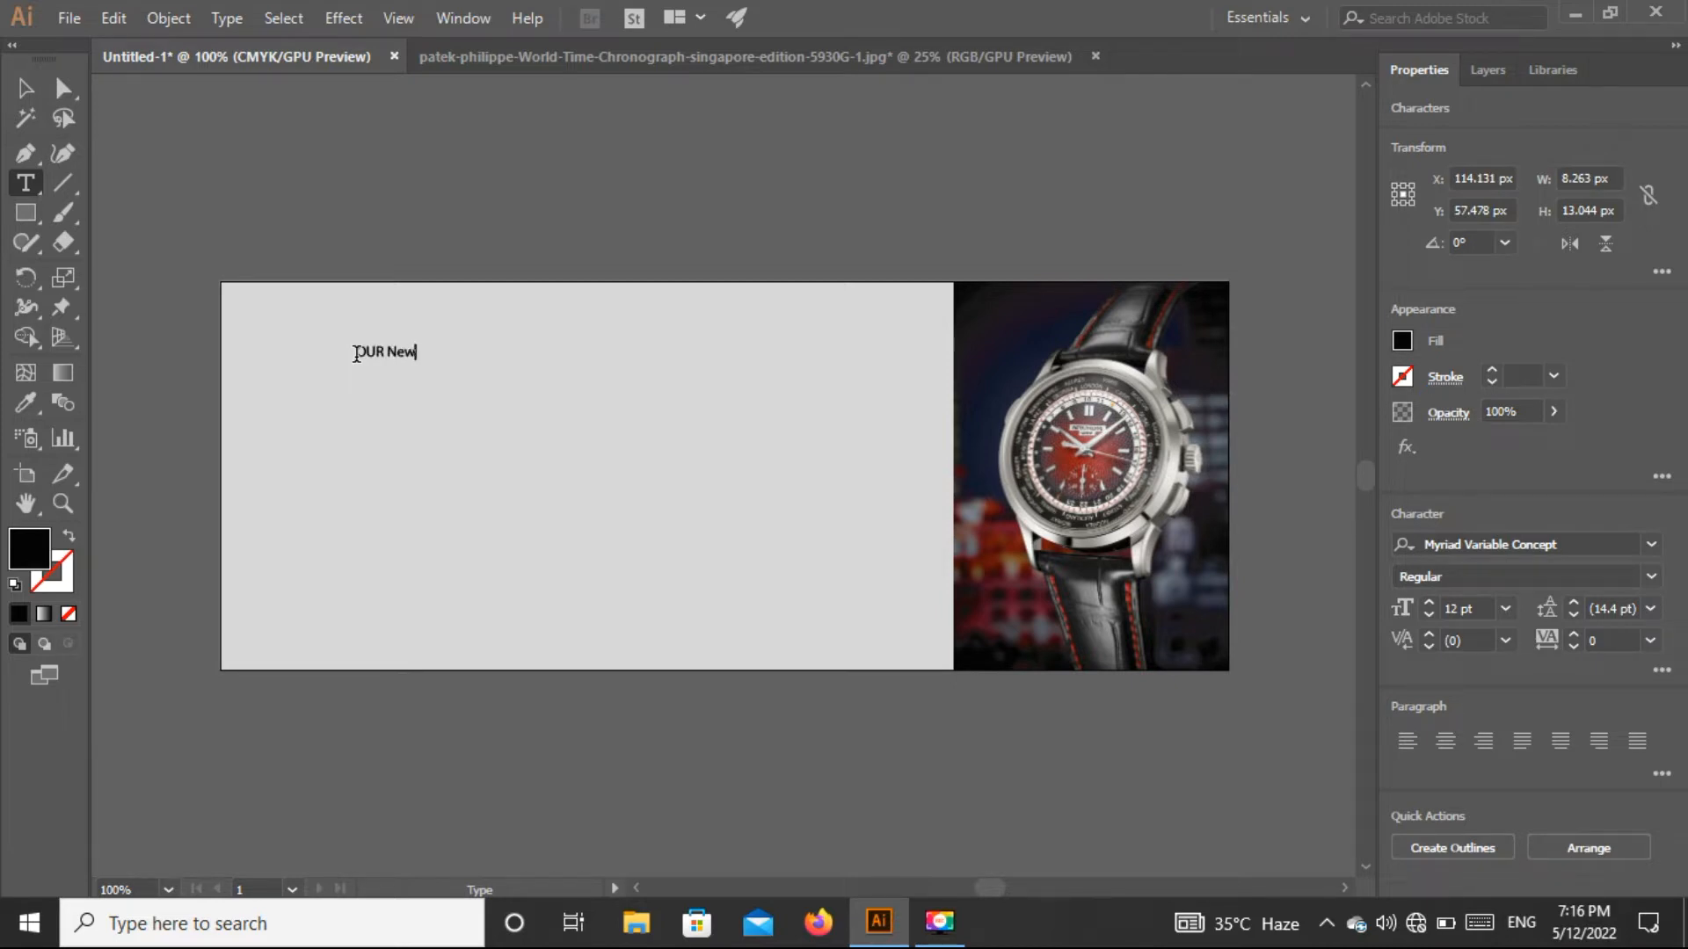
text(NEW)
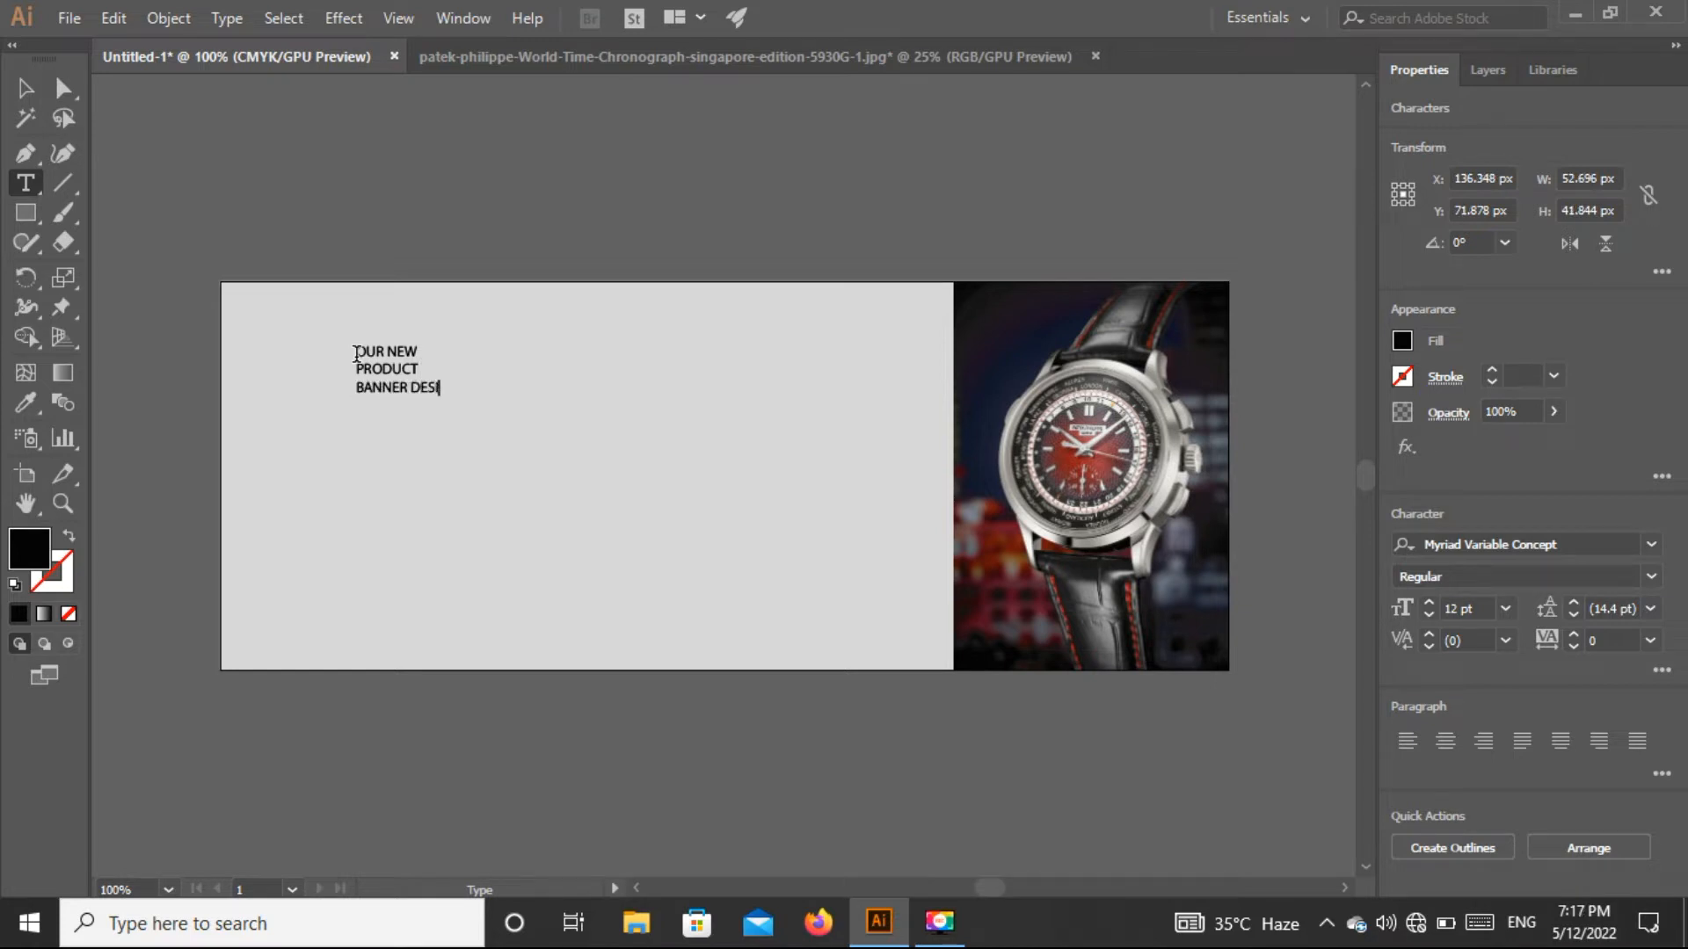
Step: Scale the headline up to about 43 pt and place it near the banner's upper left
click(26, 87)
drag(459, 396, 724, 529)
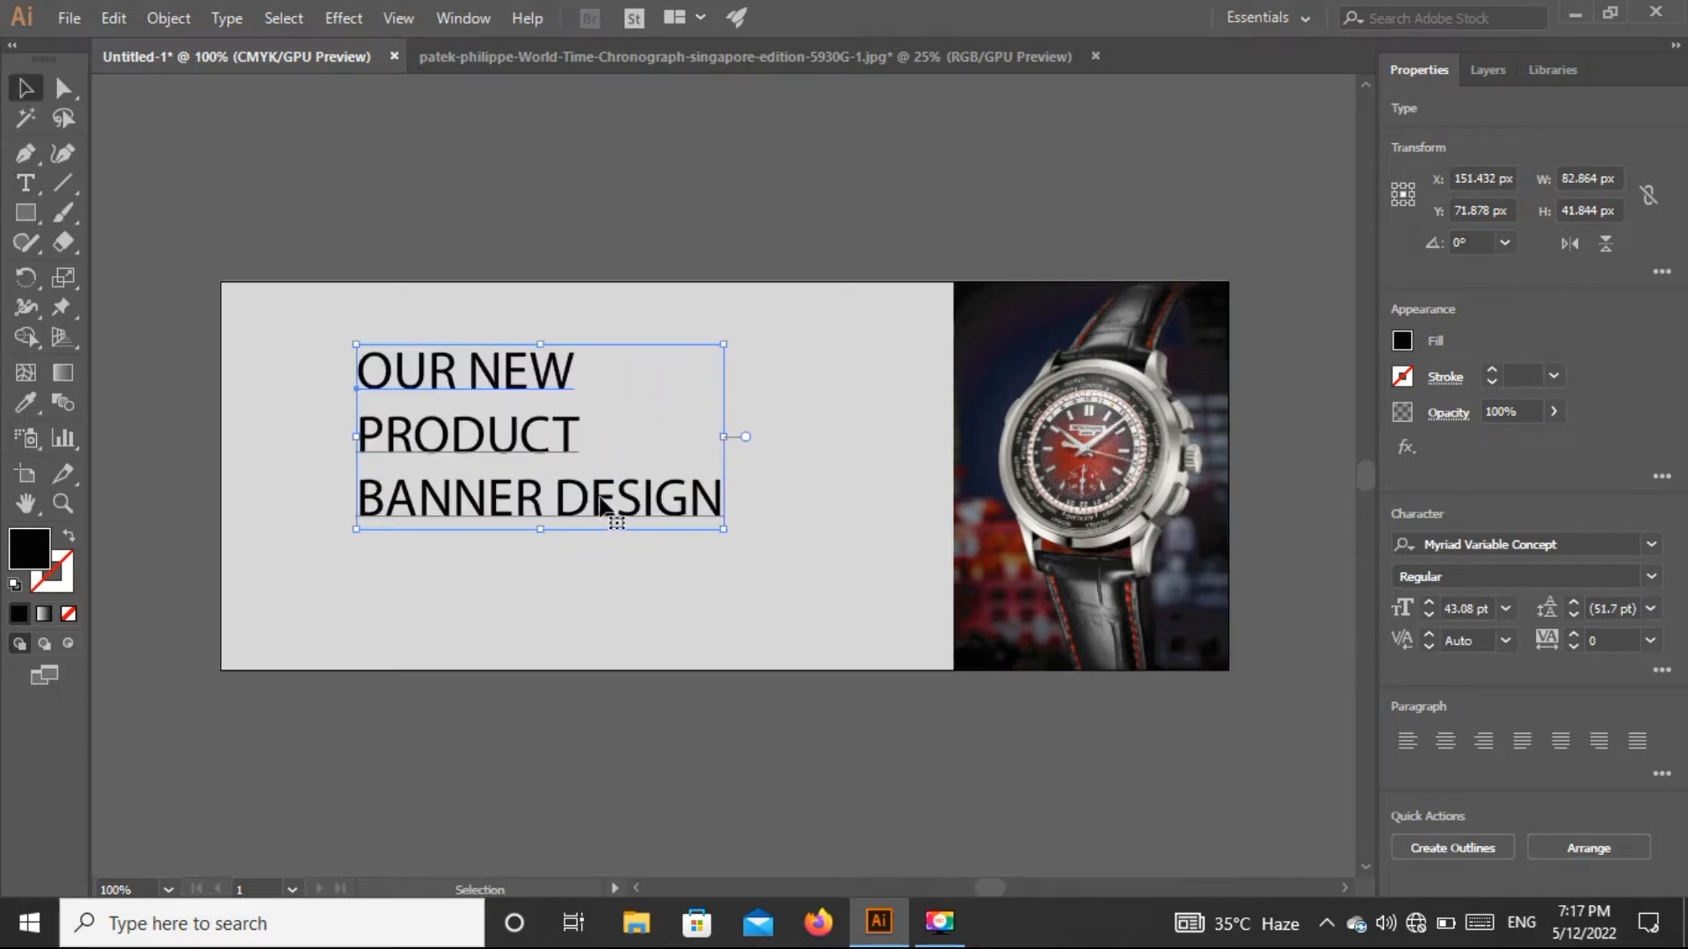
drag(516, 437, 485, 414)
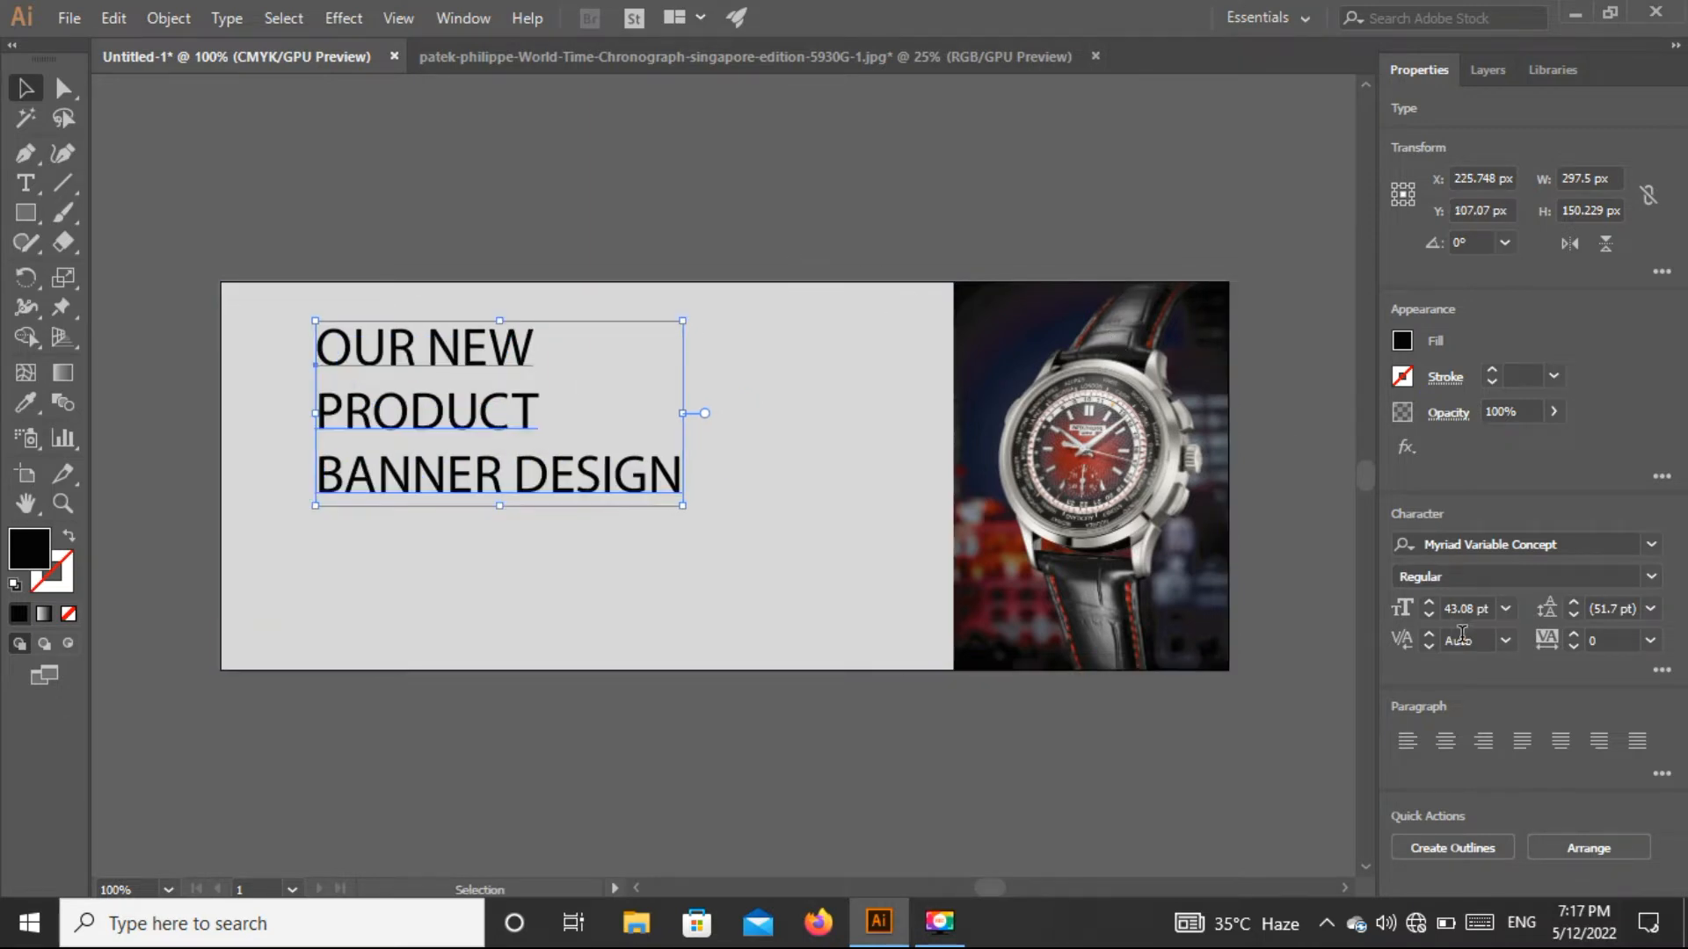
Step: Preview other fonts on the headline and keep Myriad Variable Concept
click(1653, 546)
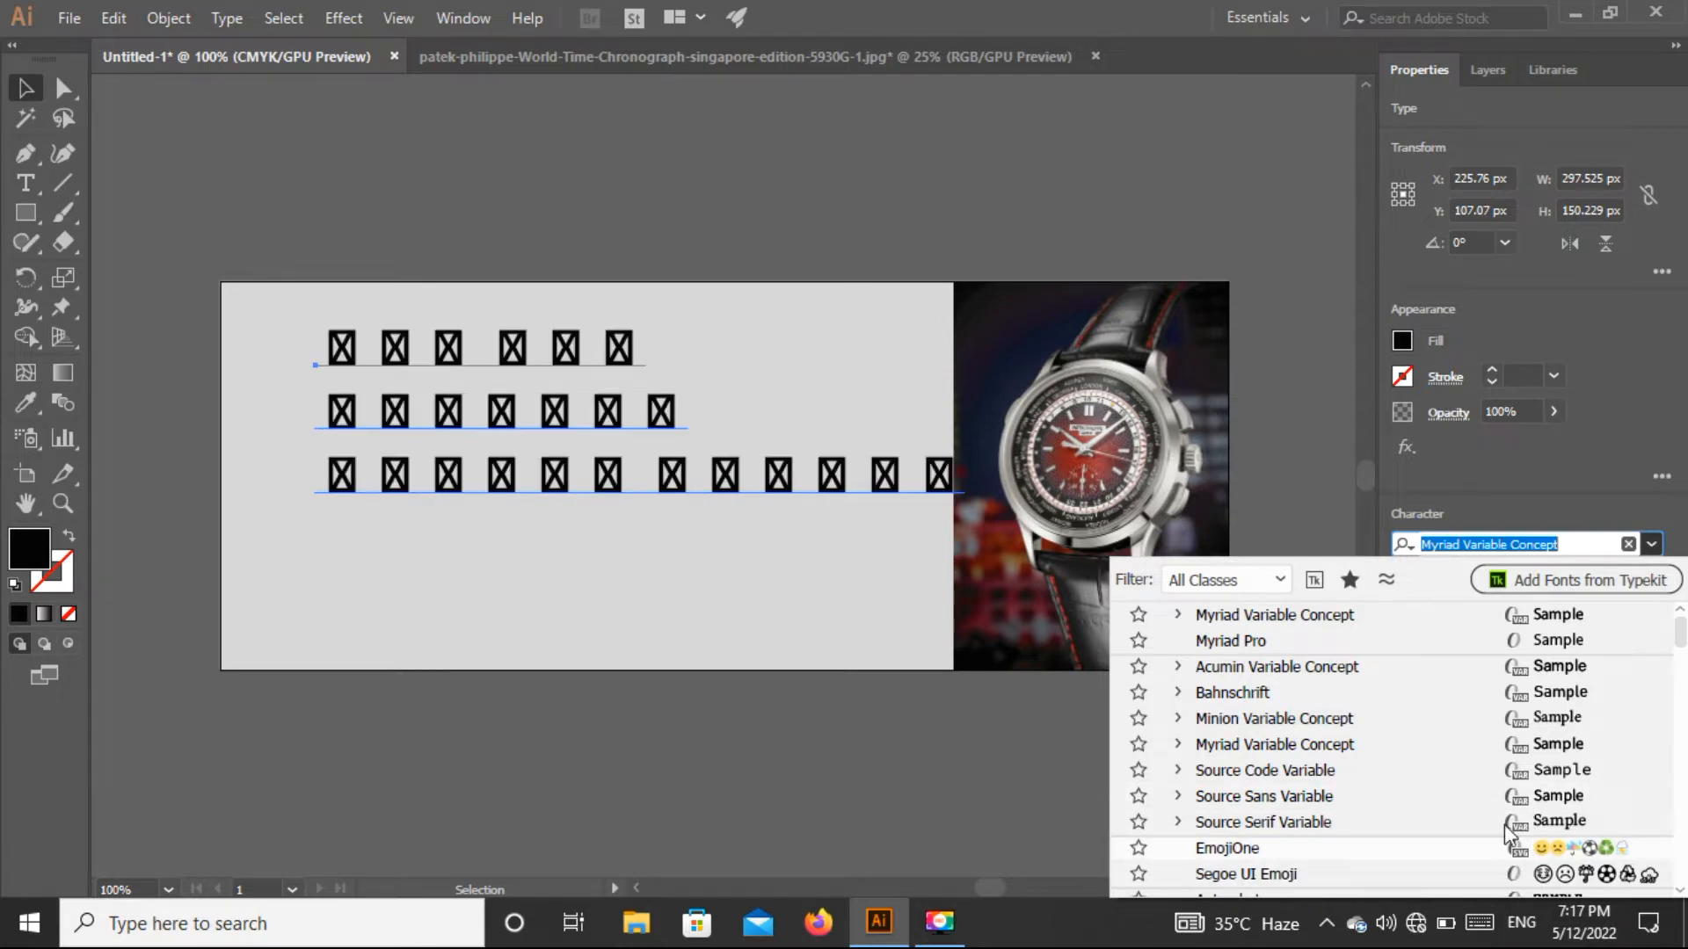
scroll(1682, 644, down, 10)
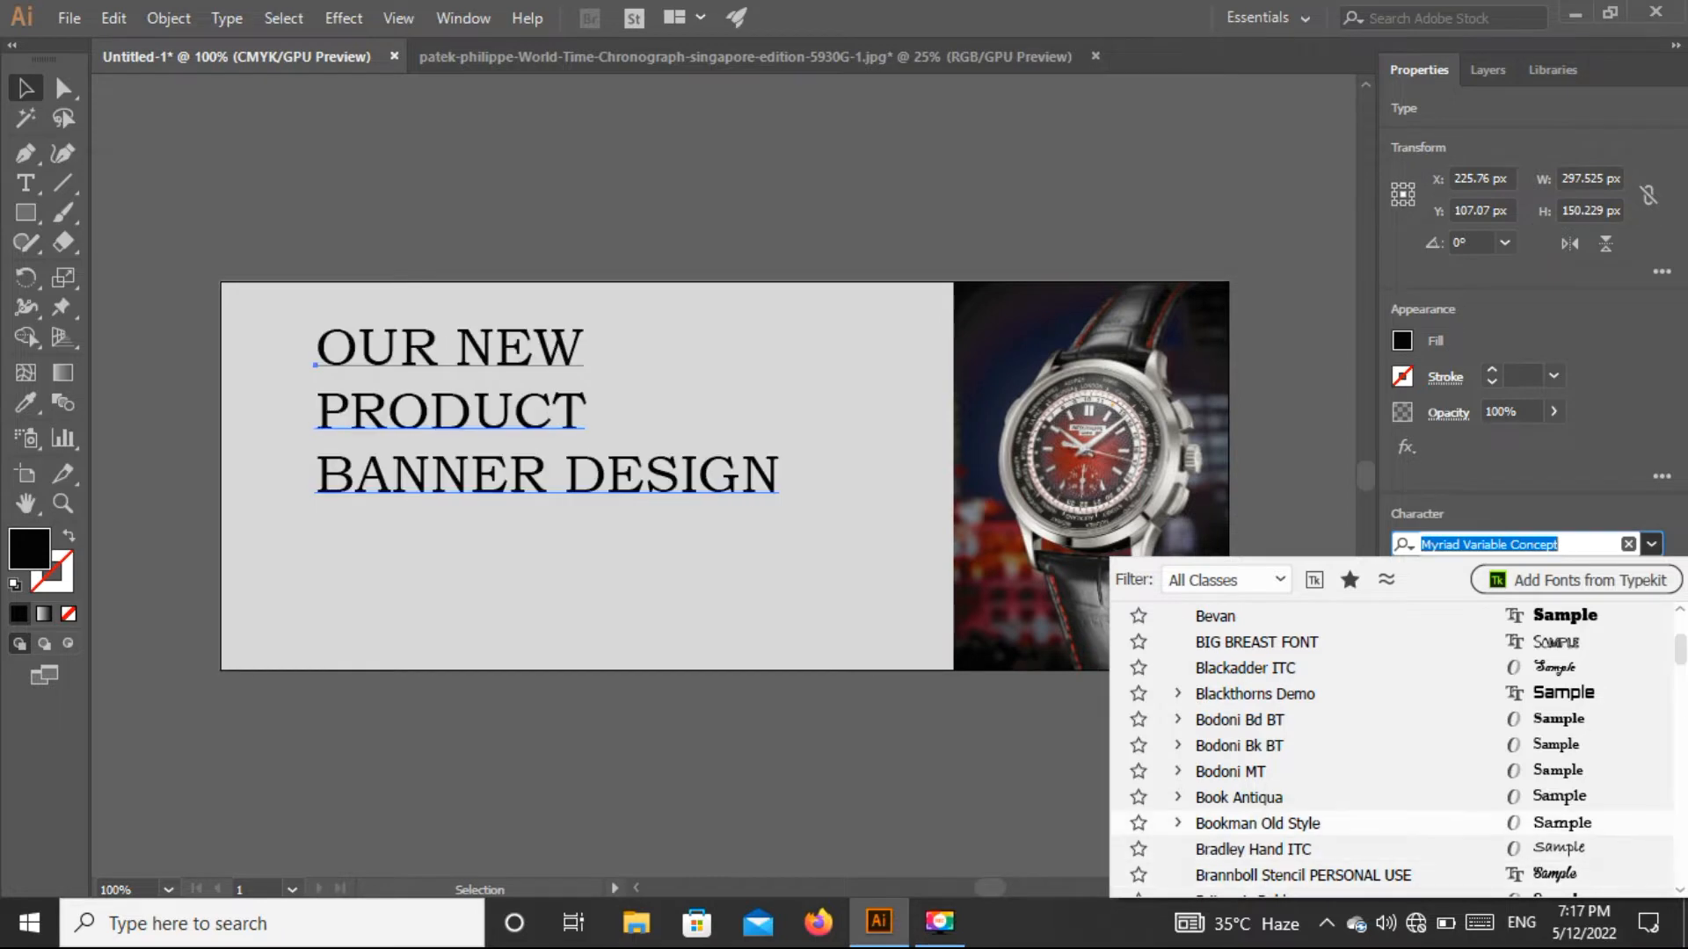
scroll(1680, 668, down, 4)
scroll(1684, 686, down, 5)
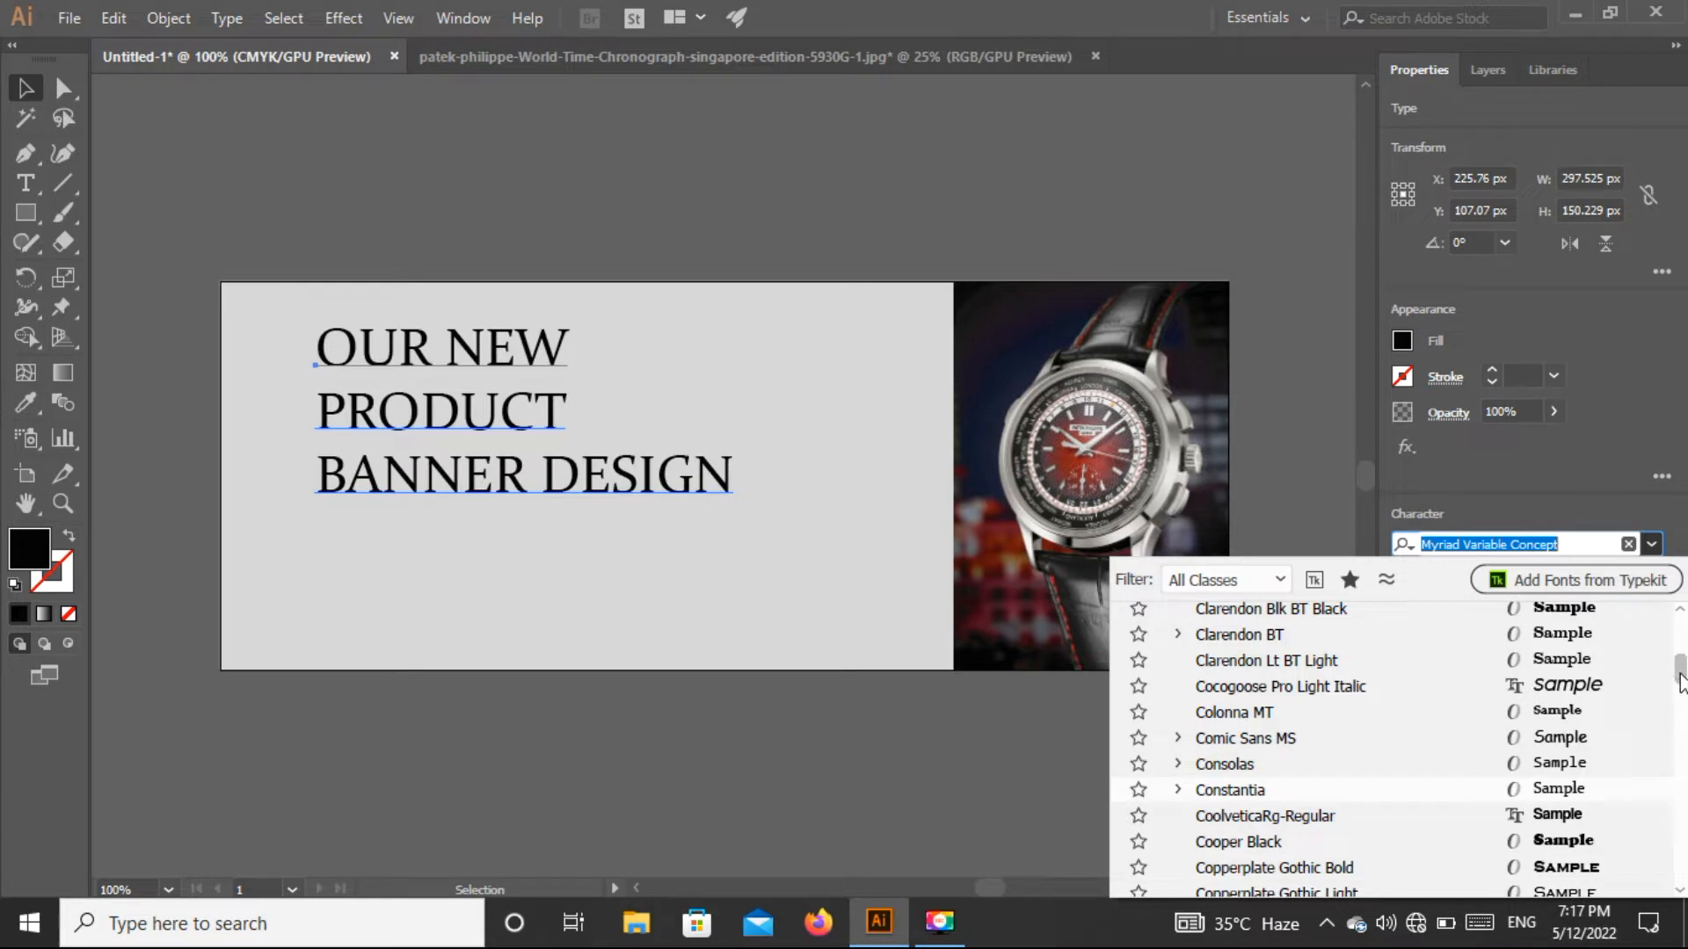
drag(1680, 681, 1680, 626)
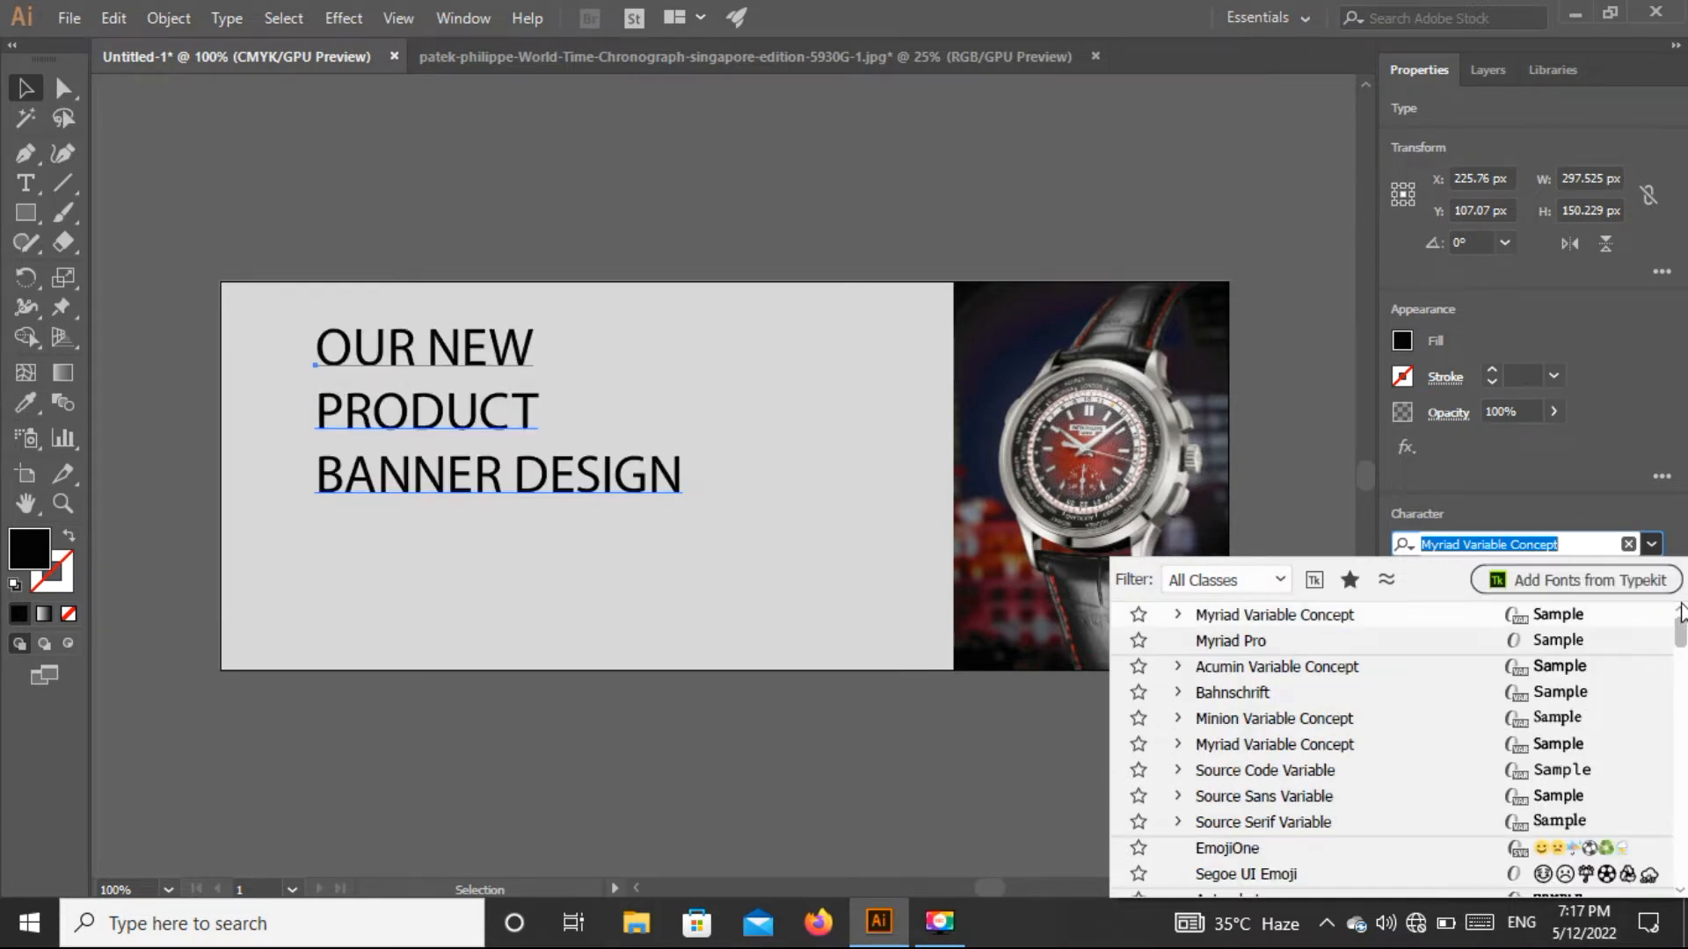
click(1591, 619)
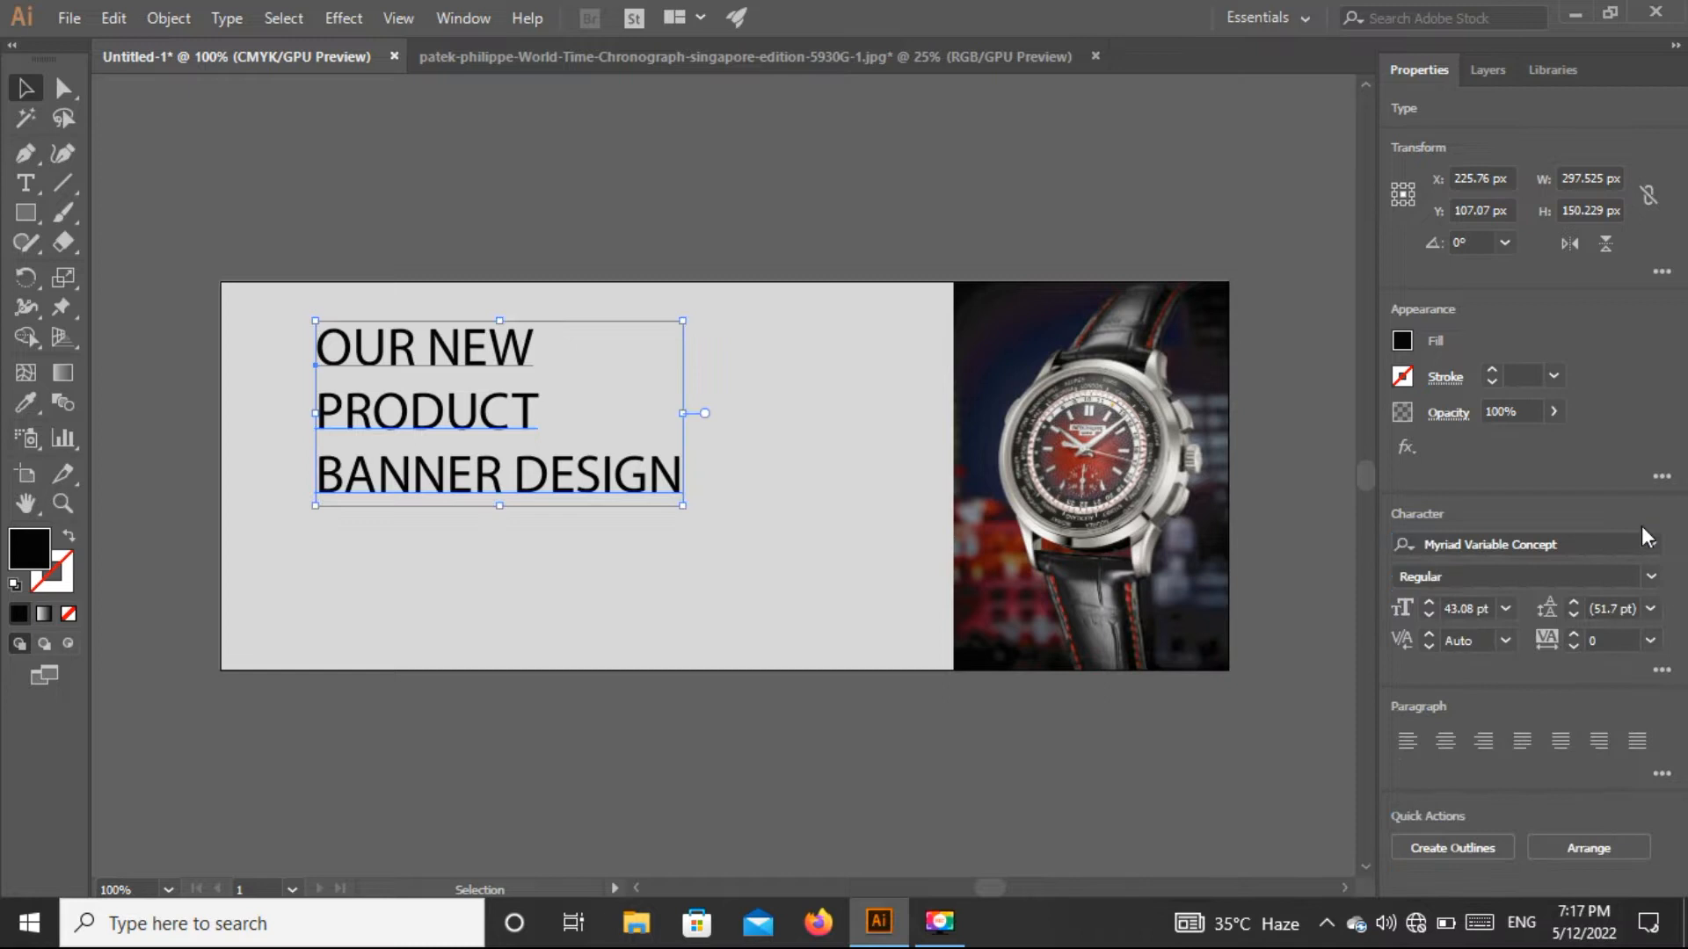
Step: Set the headline's font style to Semibold
click(1651, 576)
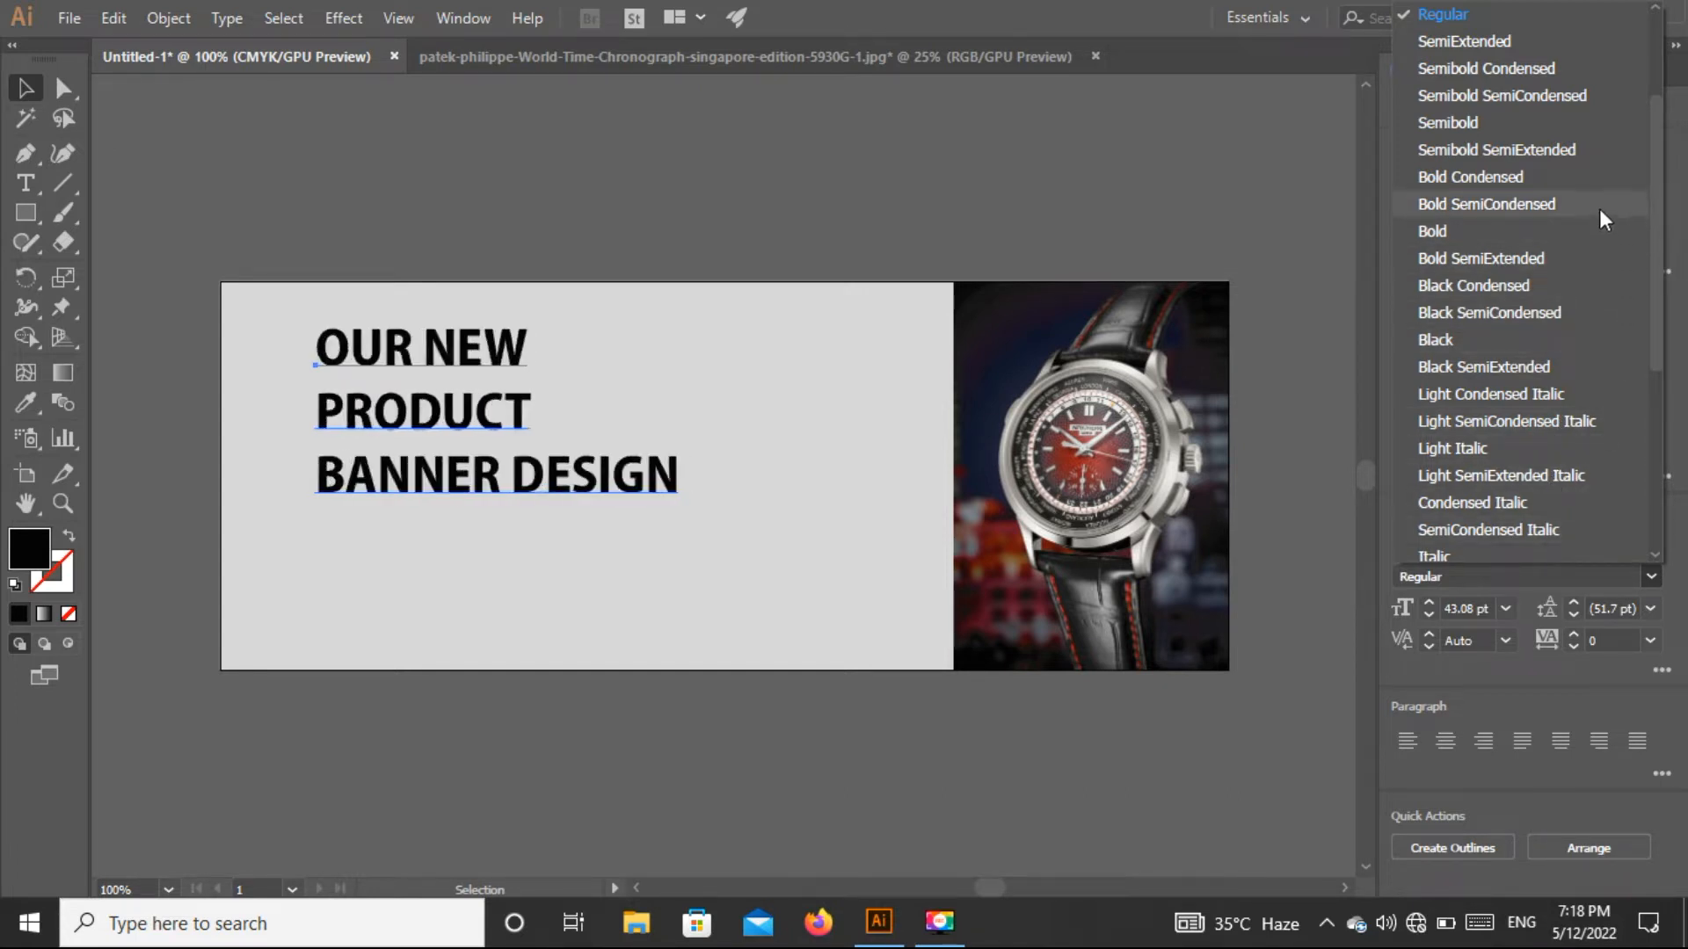
click(1569, 118)
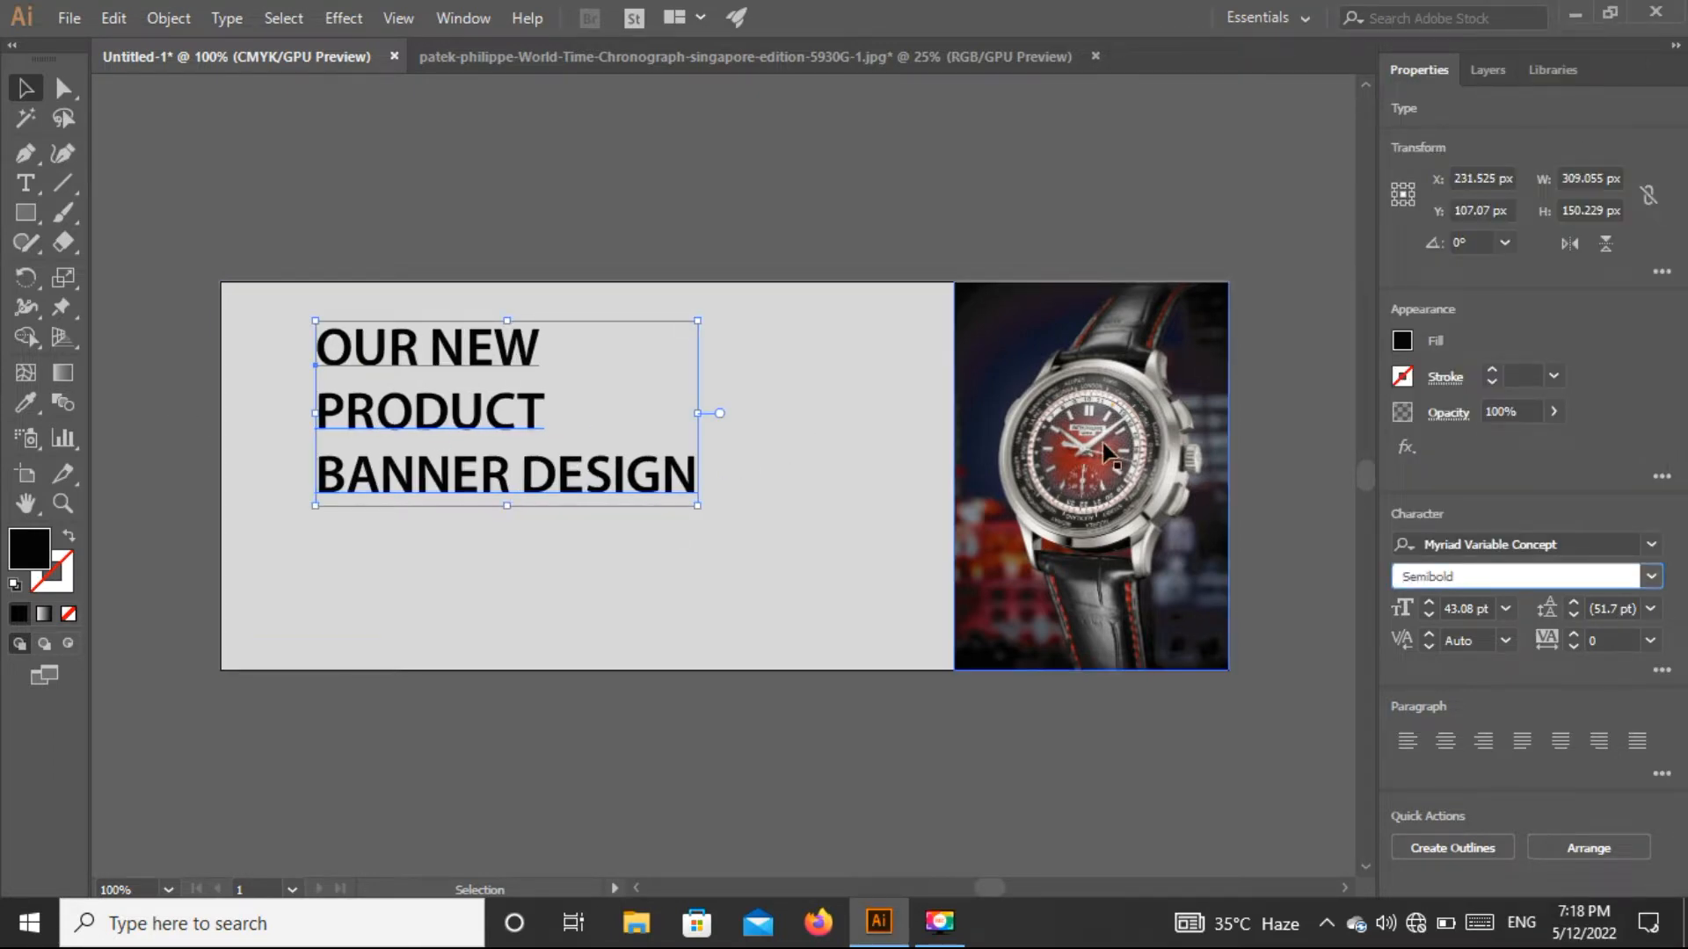
click(1401, 341)
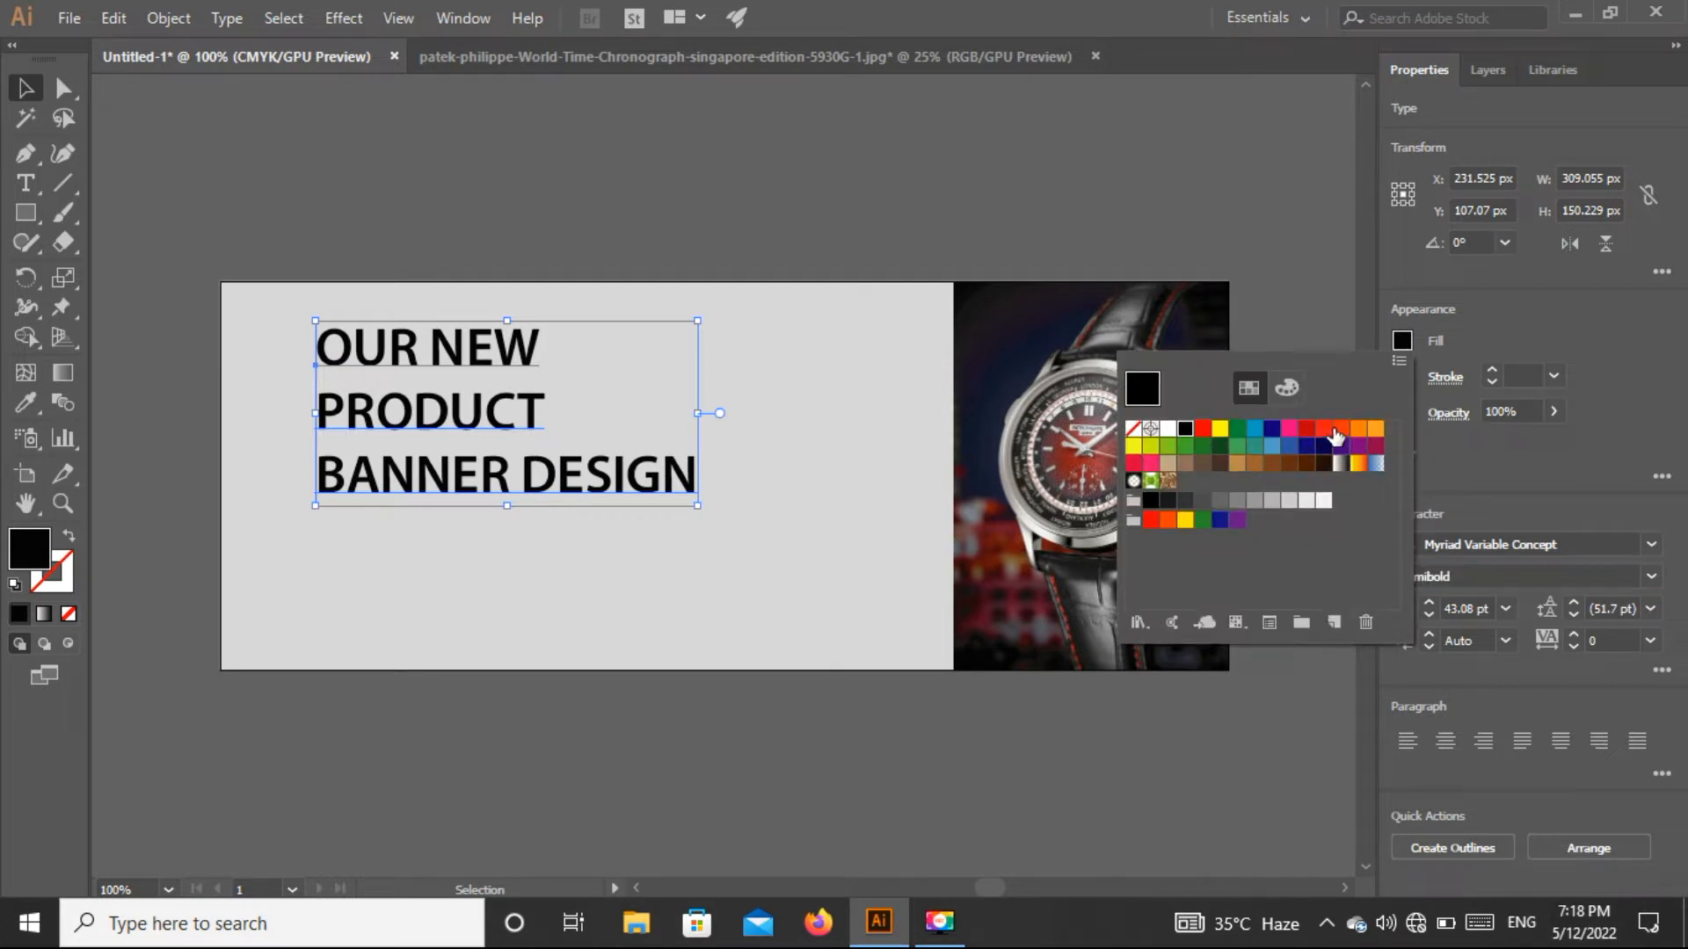
click(304, 536)
Step: Try background rectangle fills sampled from the watch photo with the Eyedropper, ending on a light grey from the watch
click(304, 536)
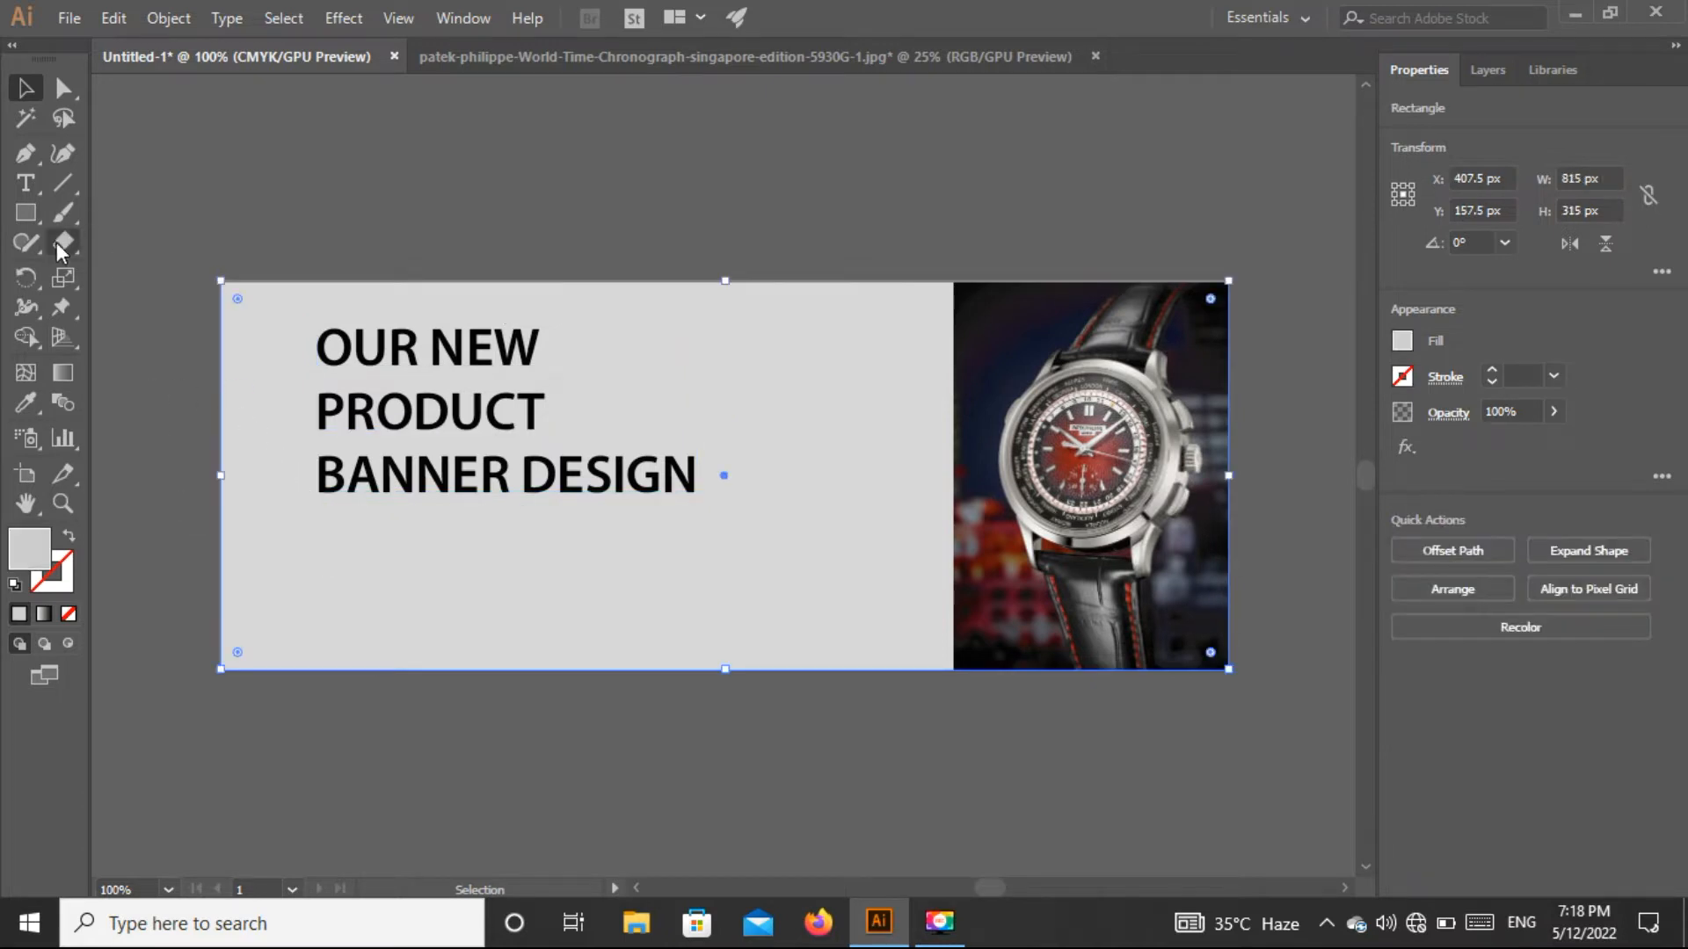
click(25, 403)
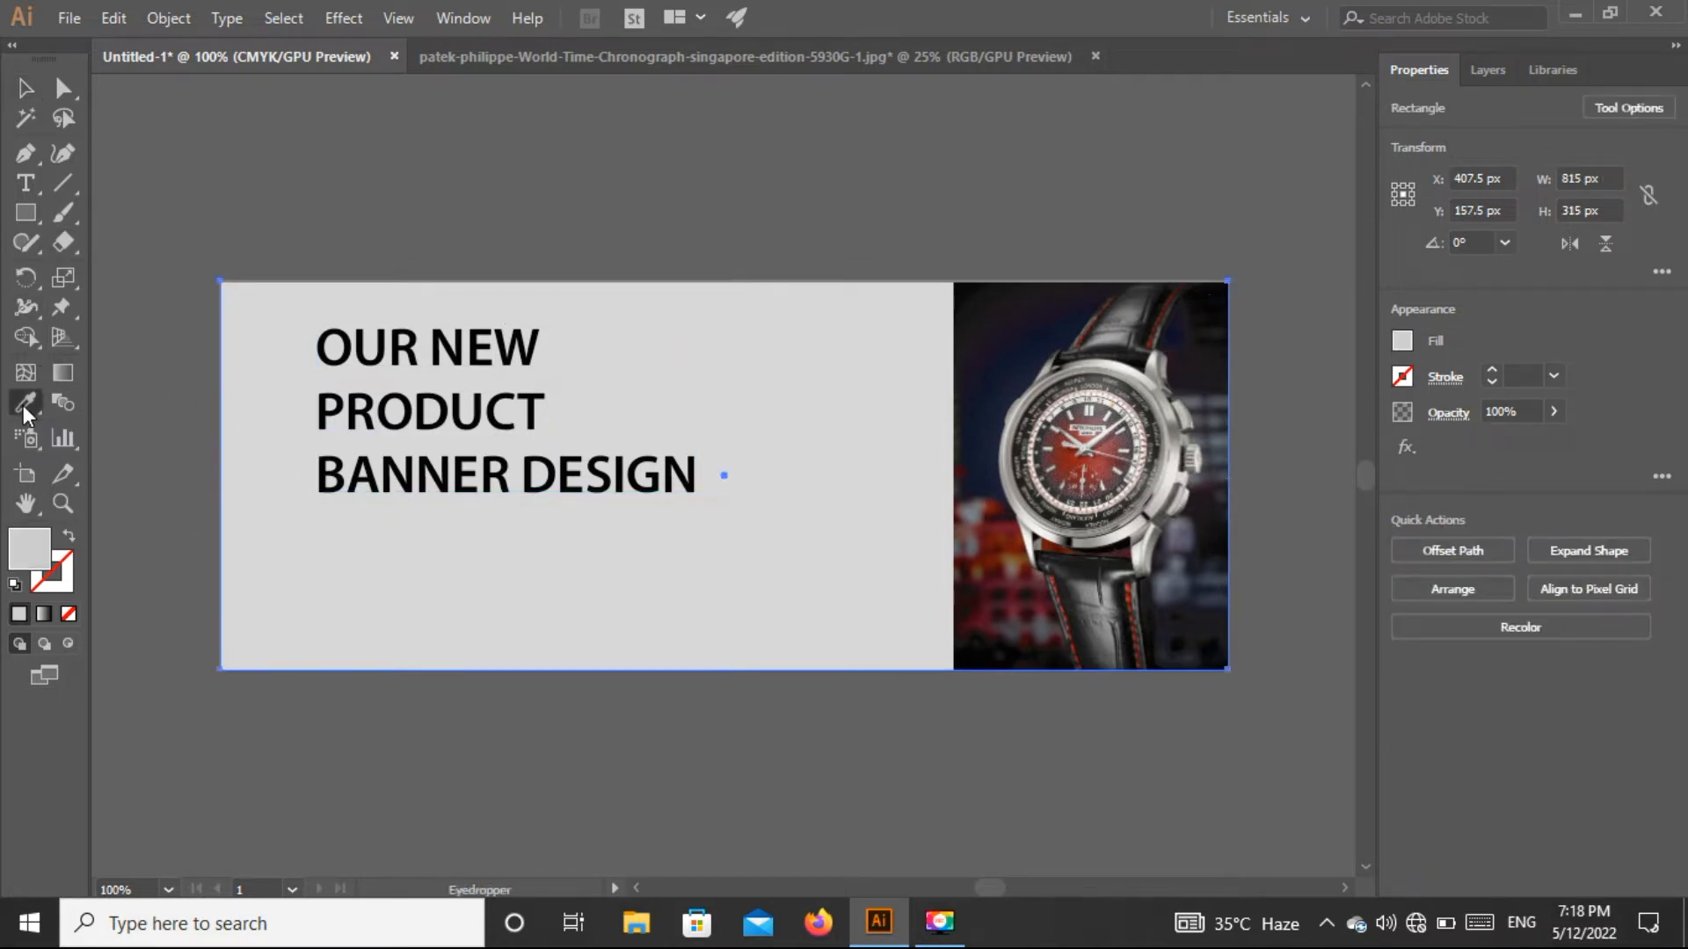
click(1029, 366)
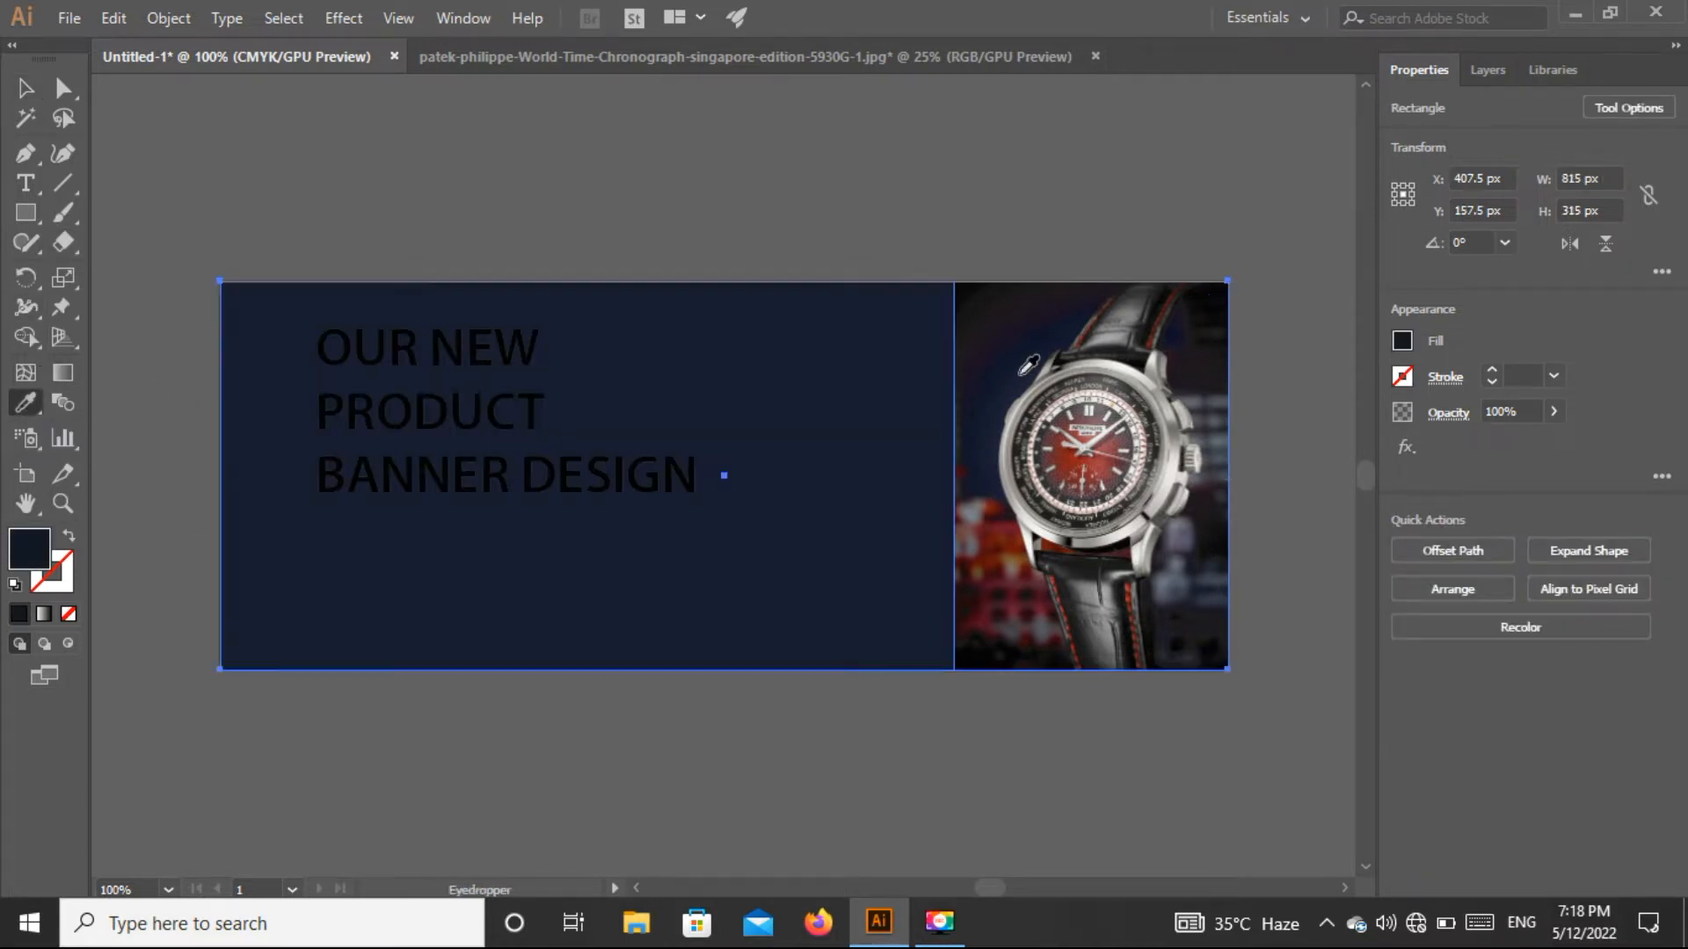
click(1200, 520)
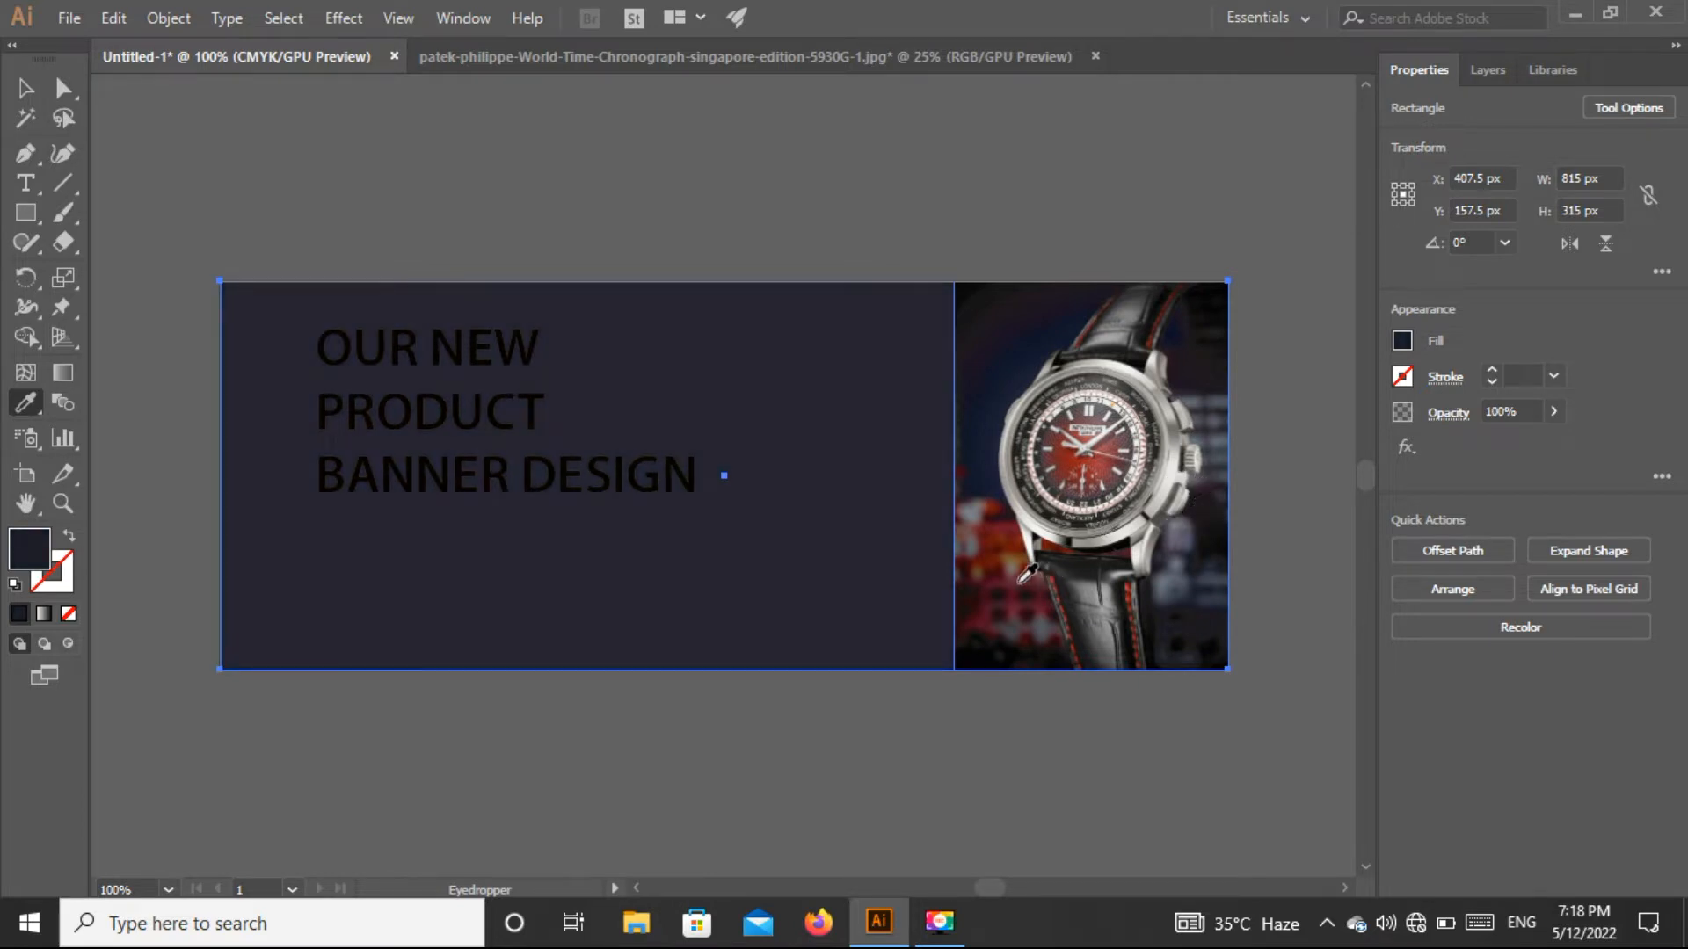
click(1014, 554)
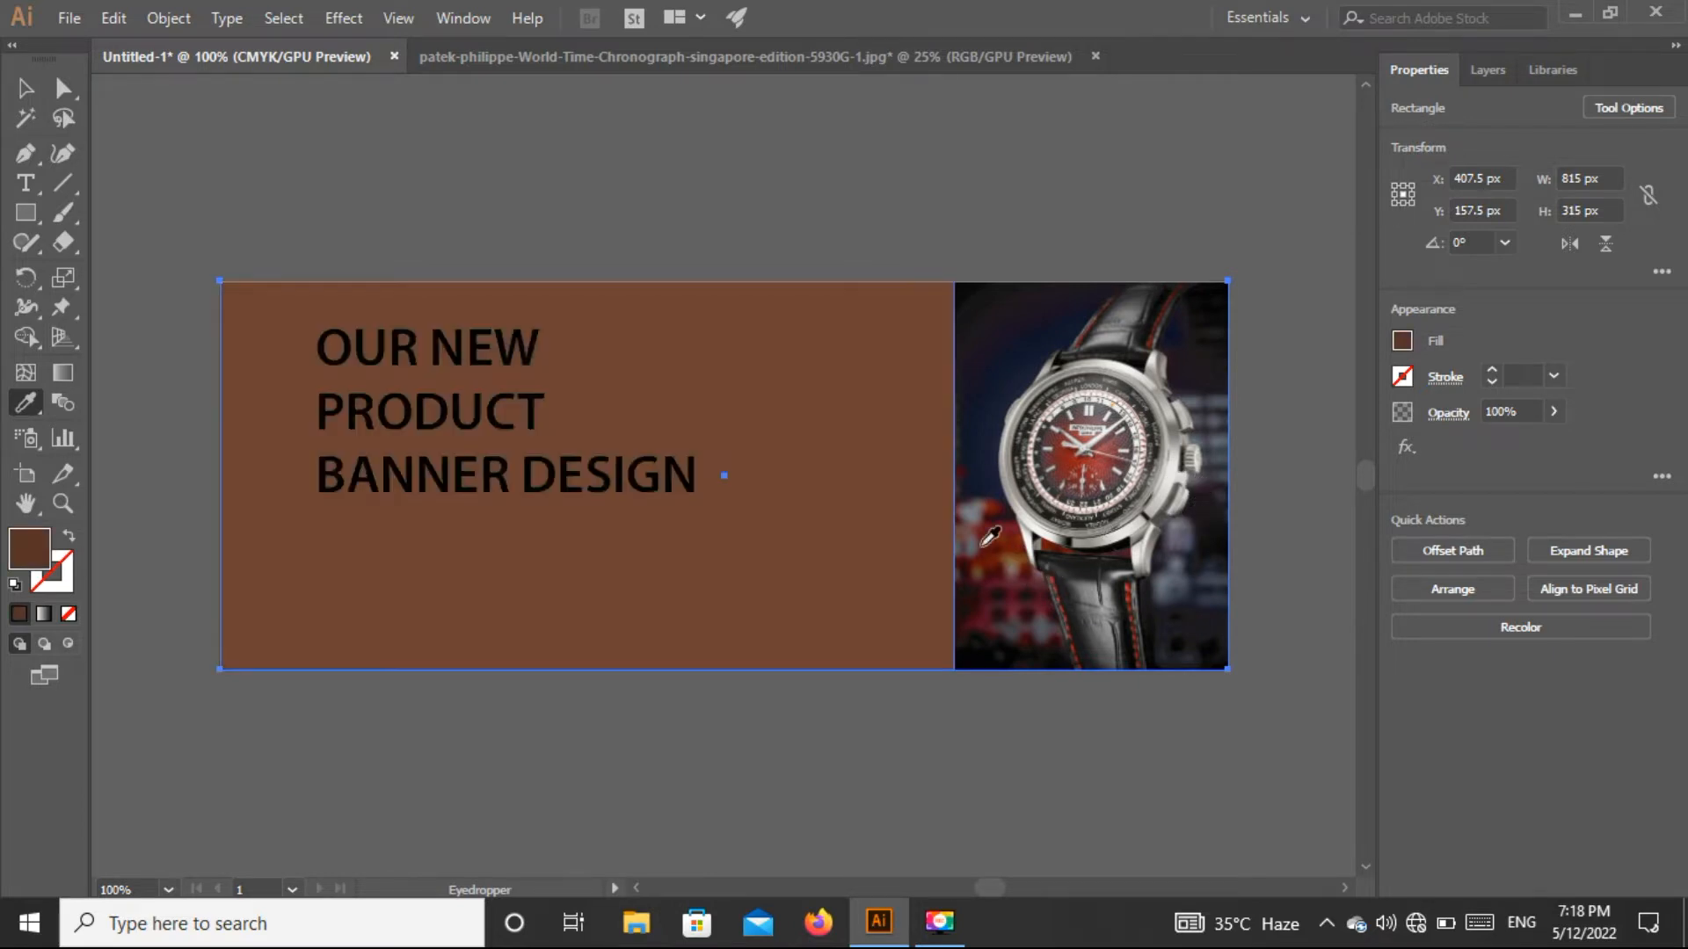
click(1019, 395)
click(1081, 447)
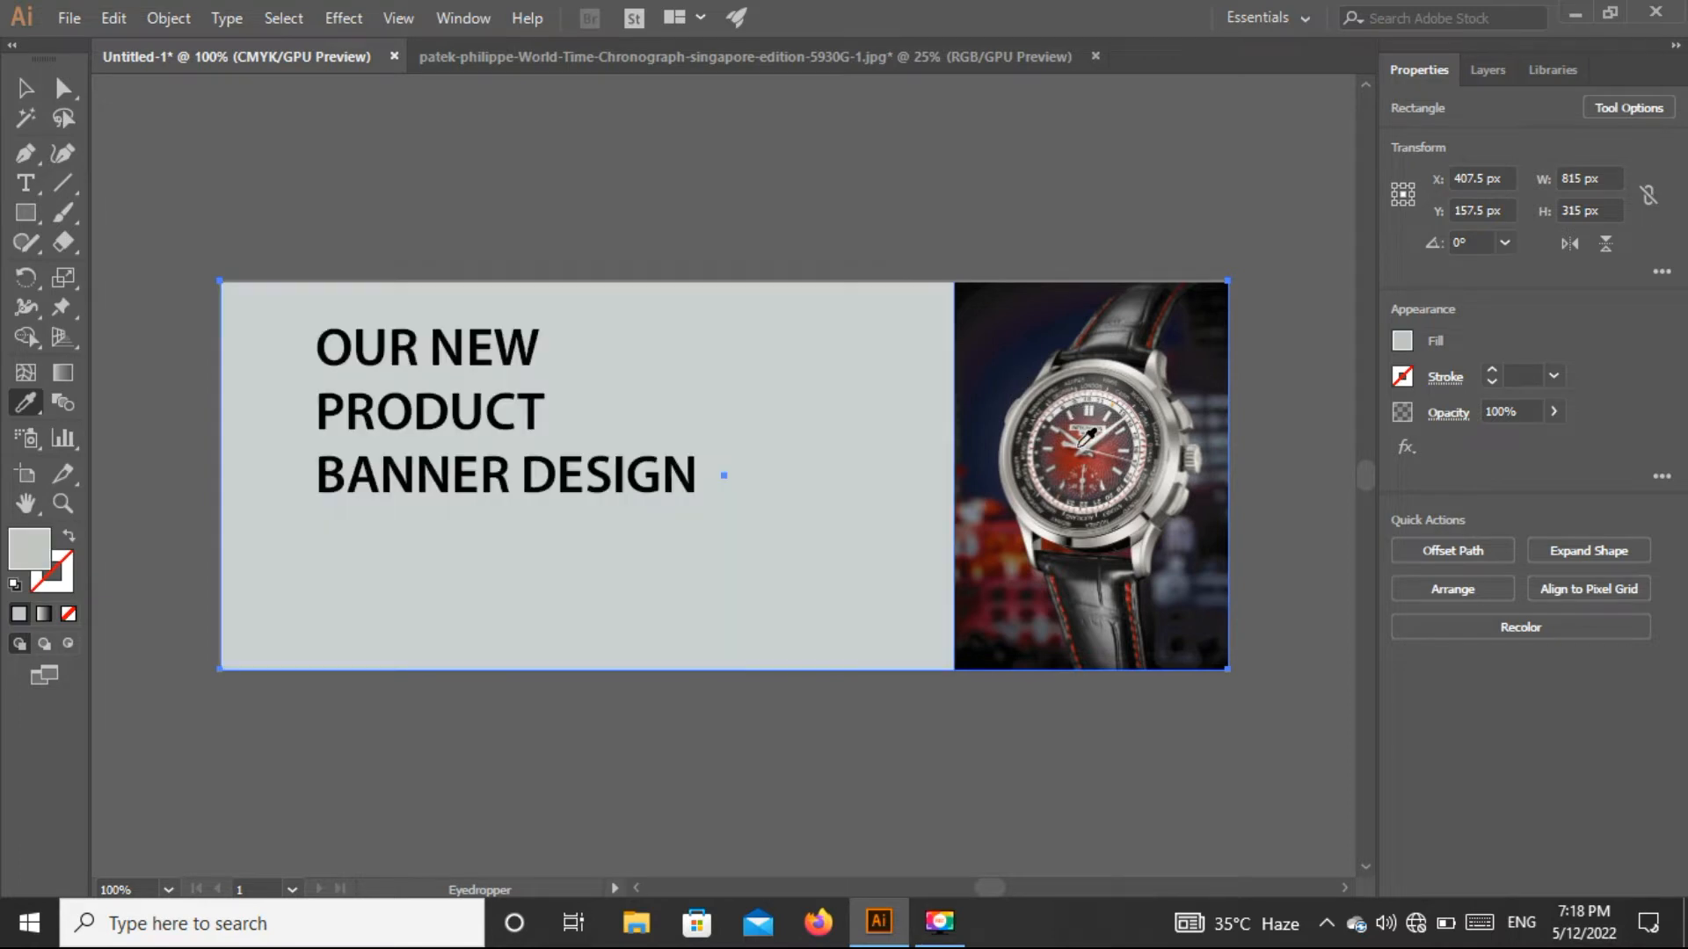
Step: Fill the background rectangle with a dark red sampled from the watch dial using the Eyedropper
click(1109, 470)
click(1093, 466)
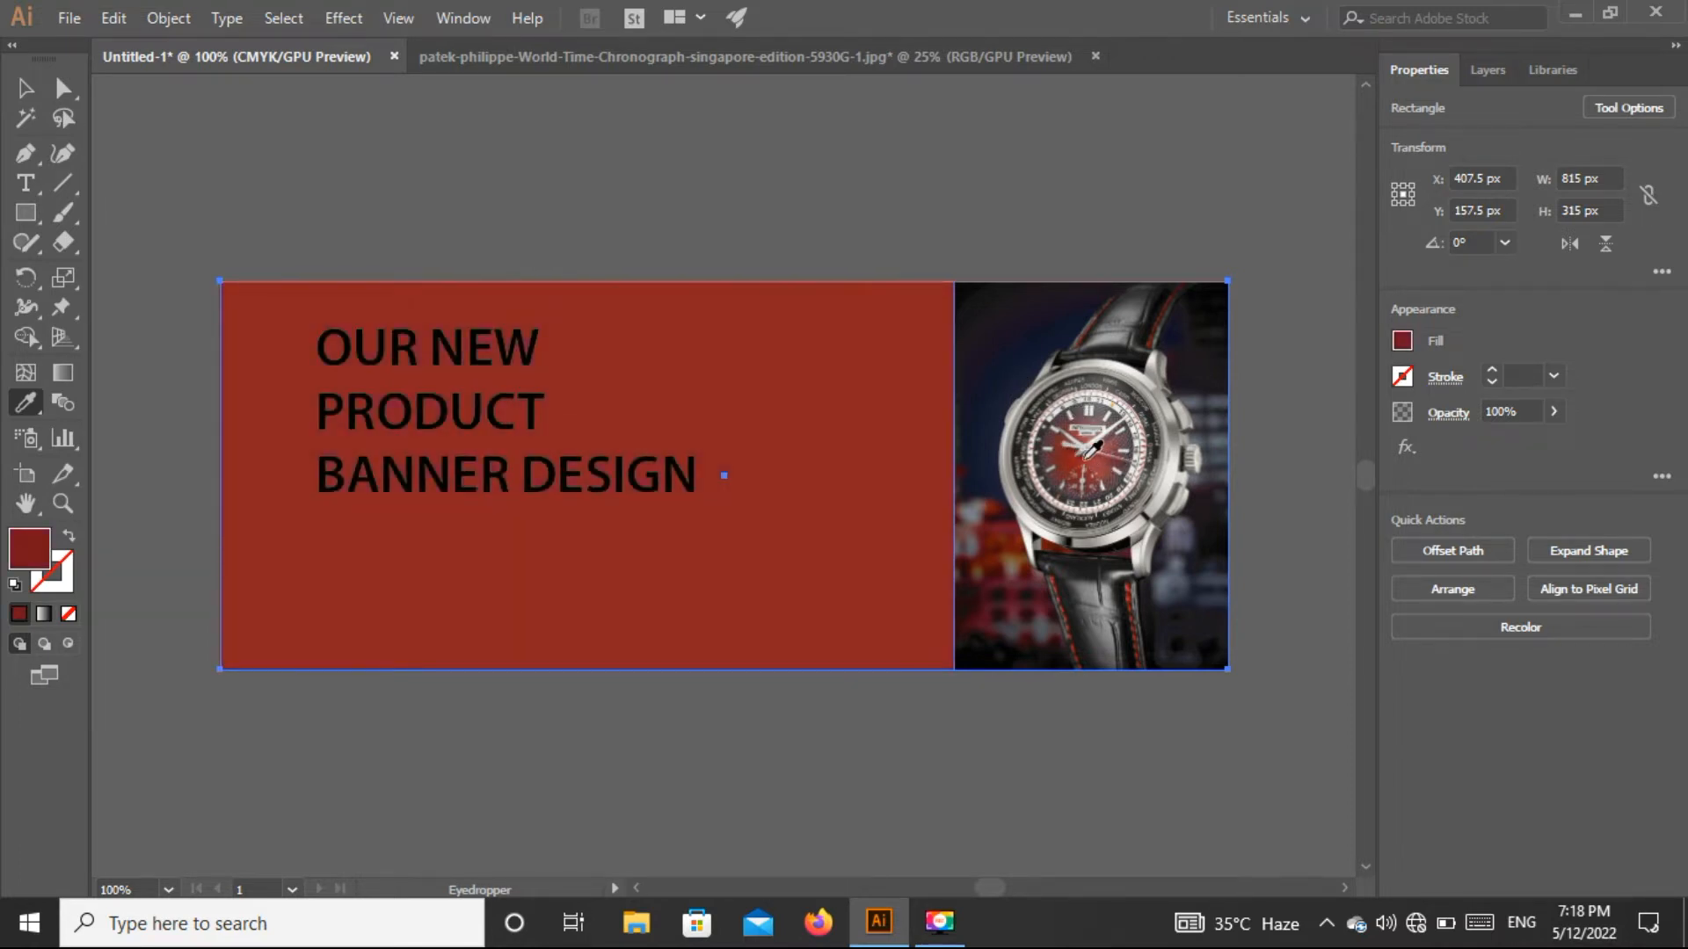
click(1094, 450)
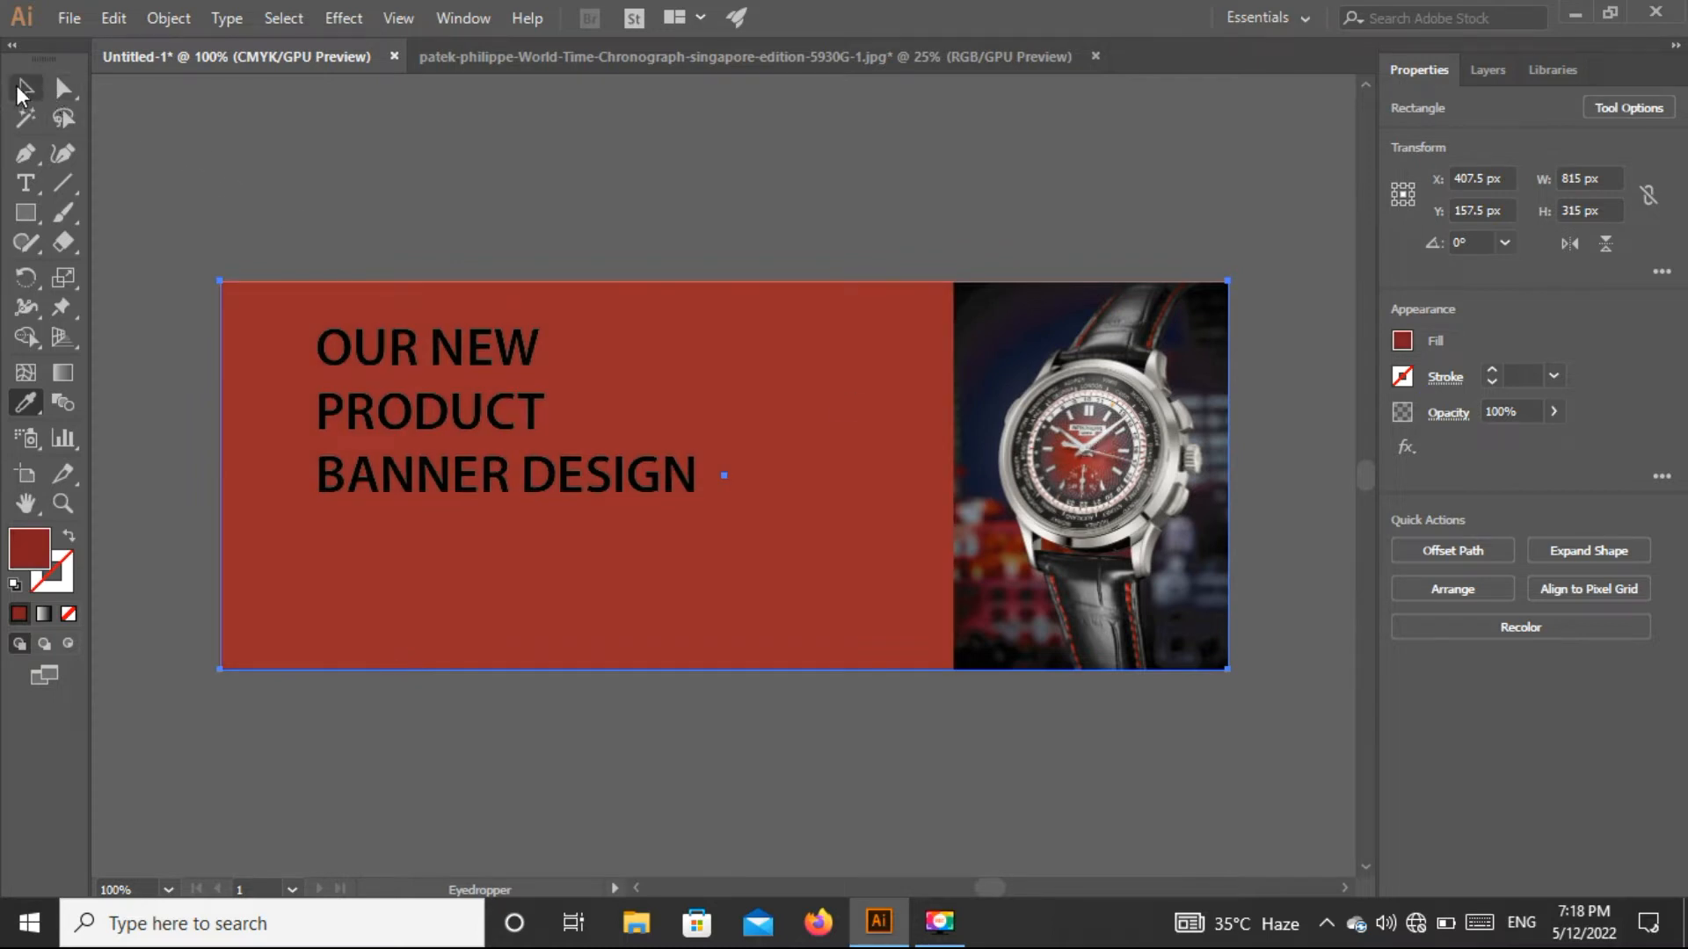
Step: Change the headline's fill colour to white
click(25, 88)
click(432, 406)
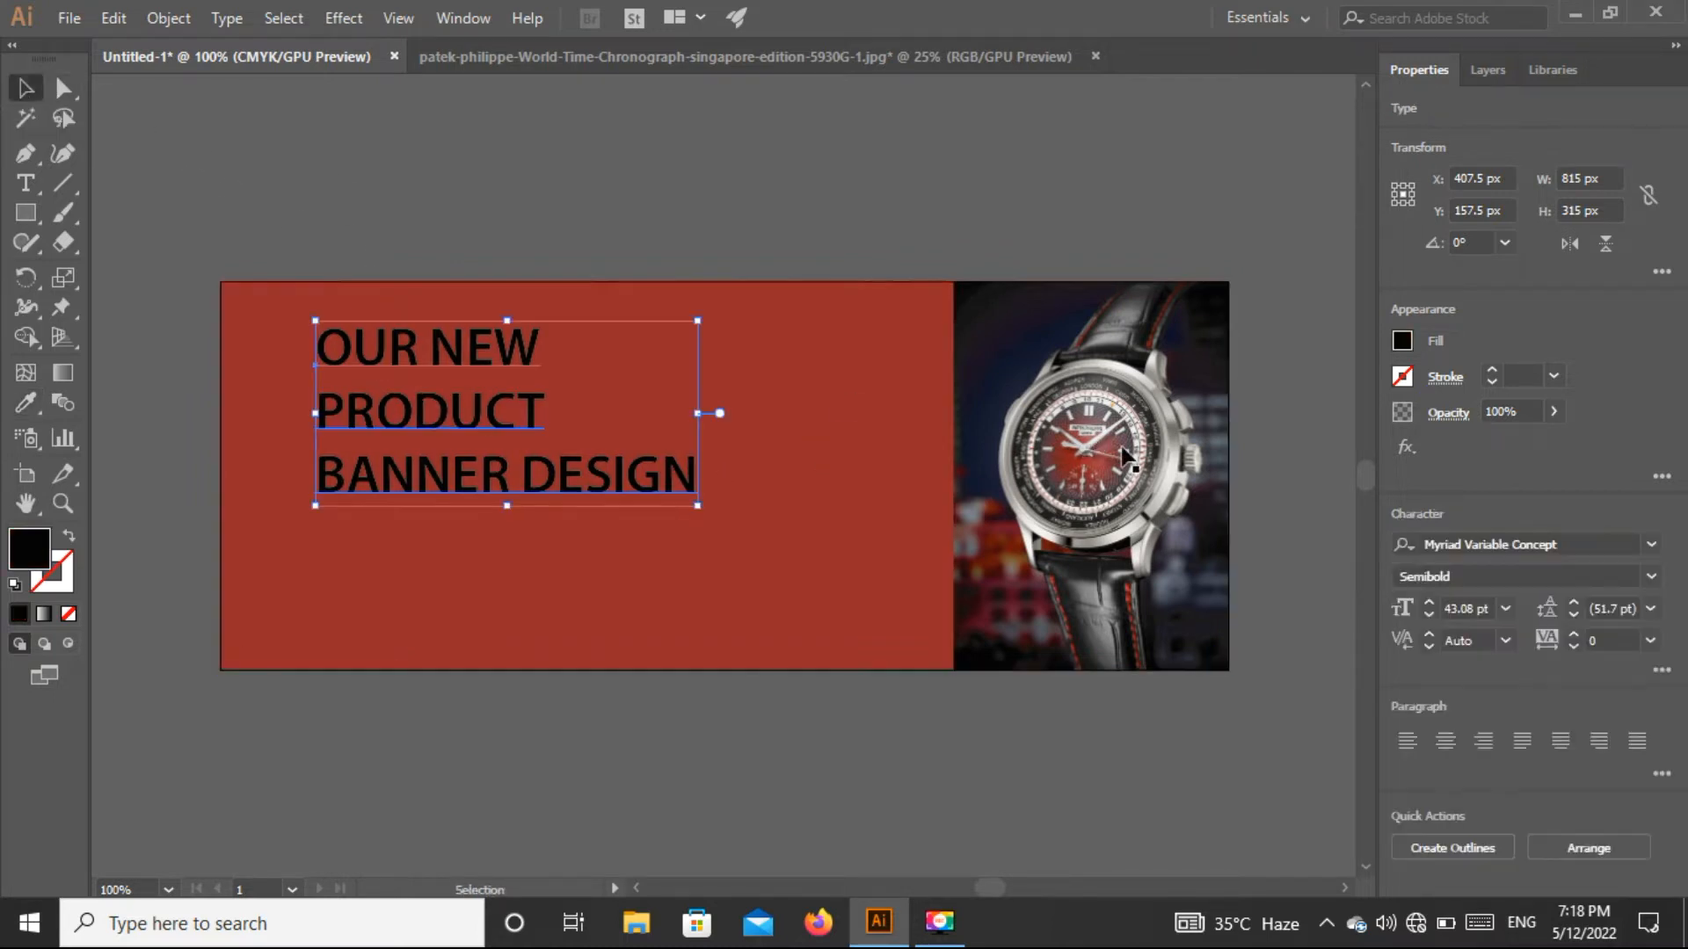
click(1401, 341)
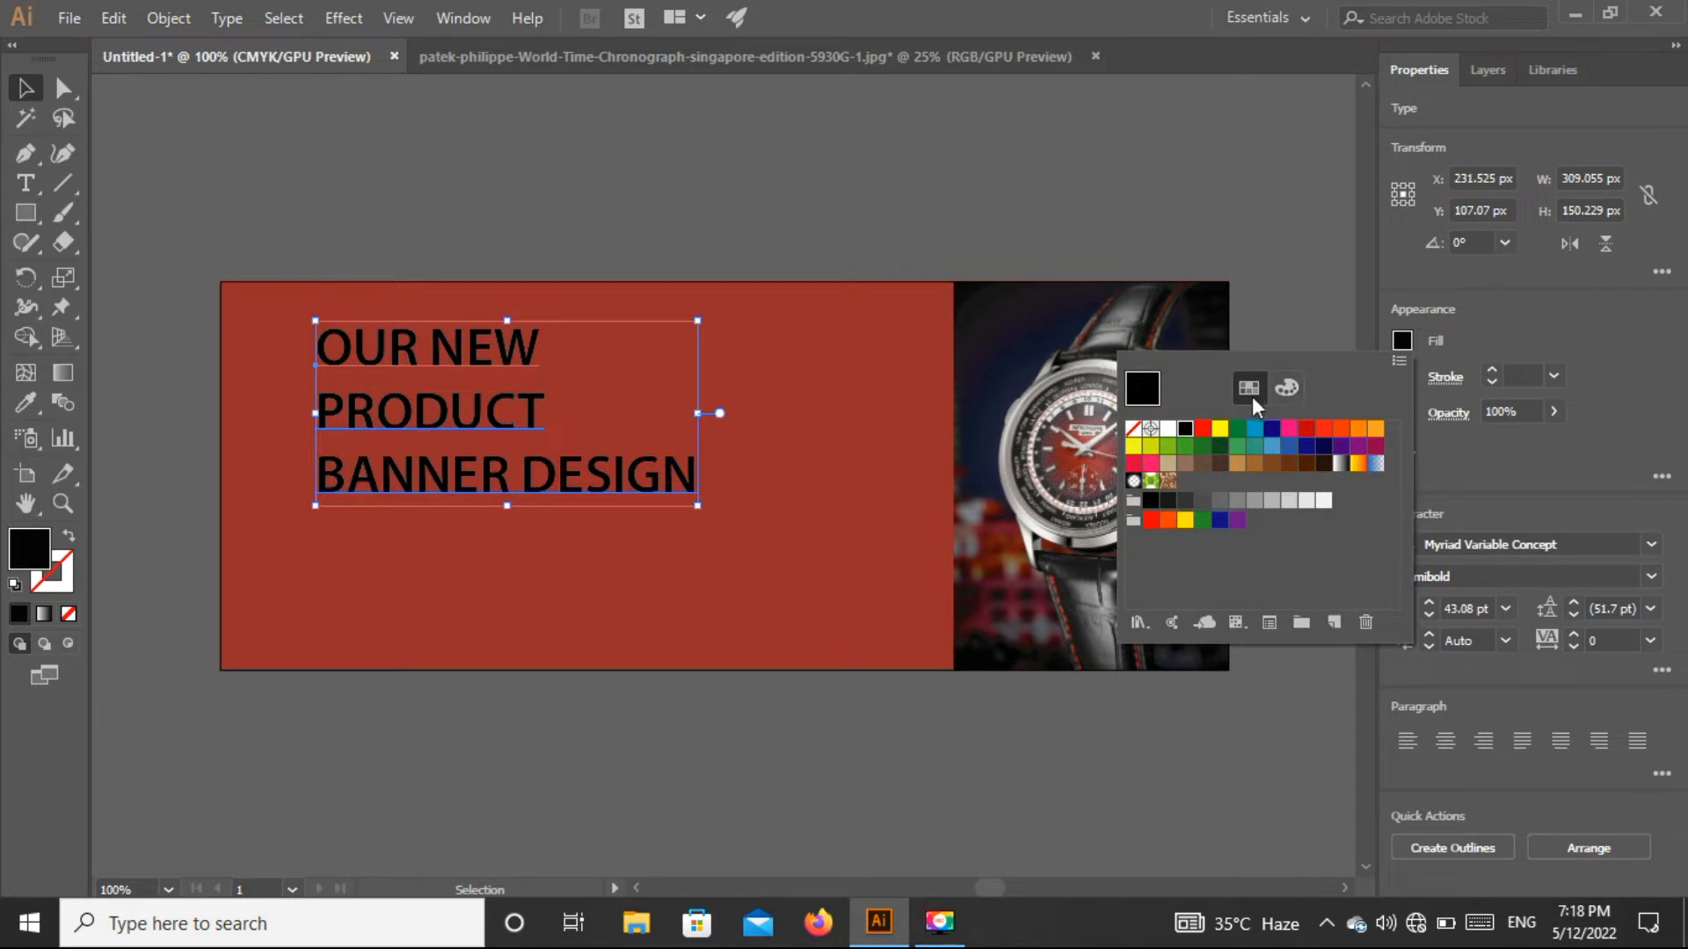
click(1168, 429)
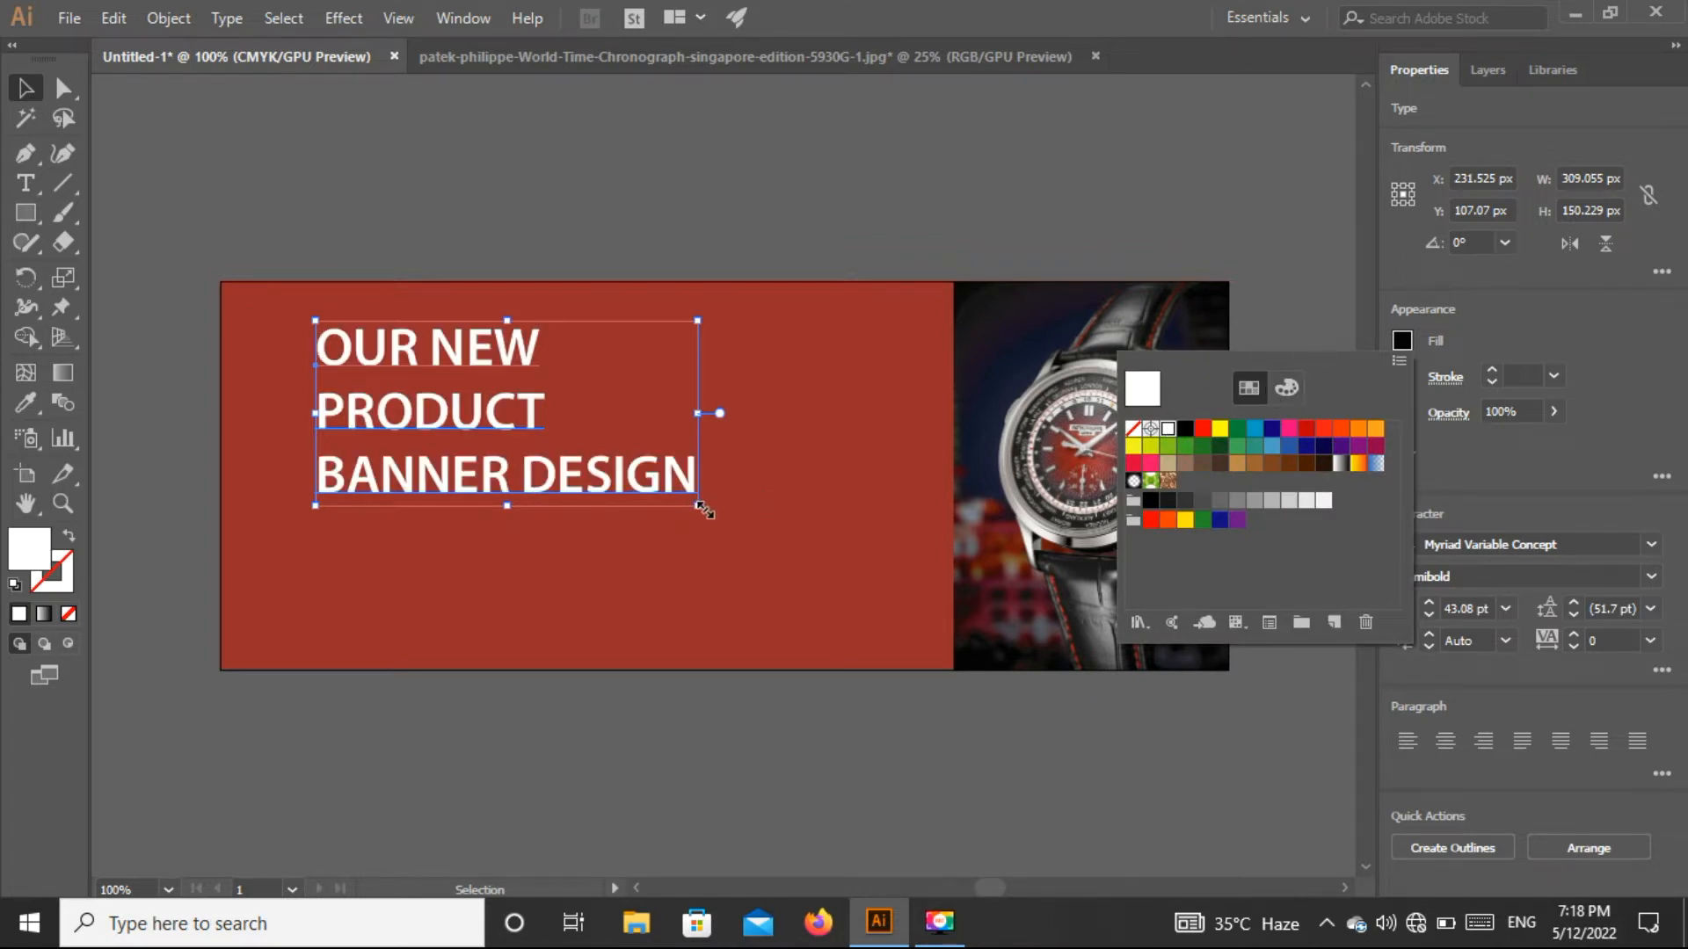
click(705, 510)
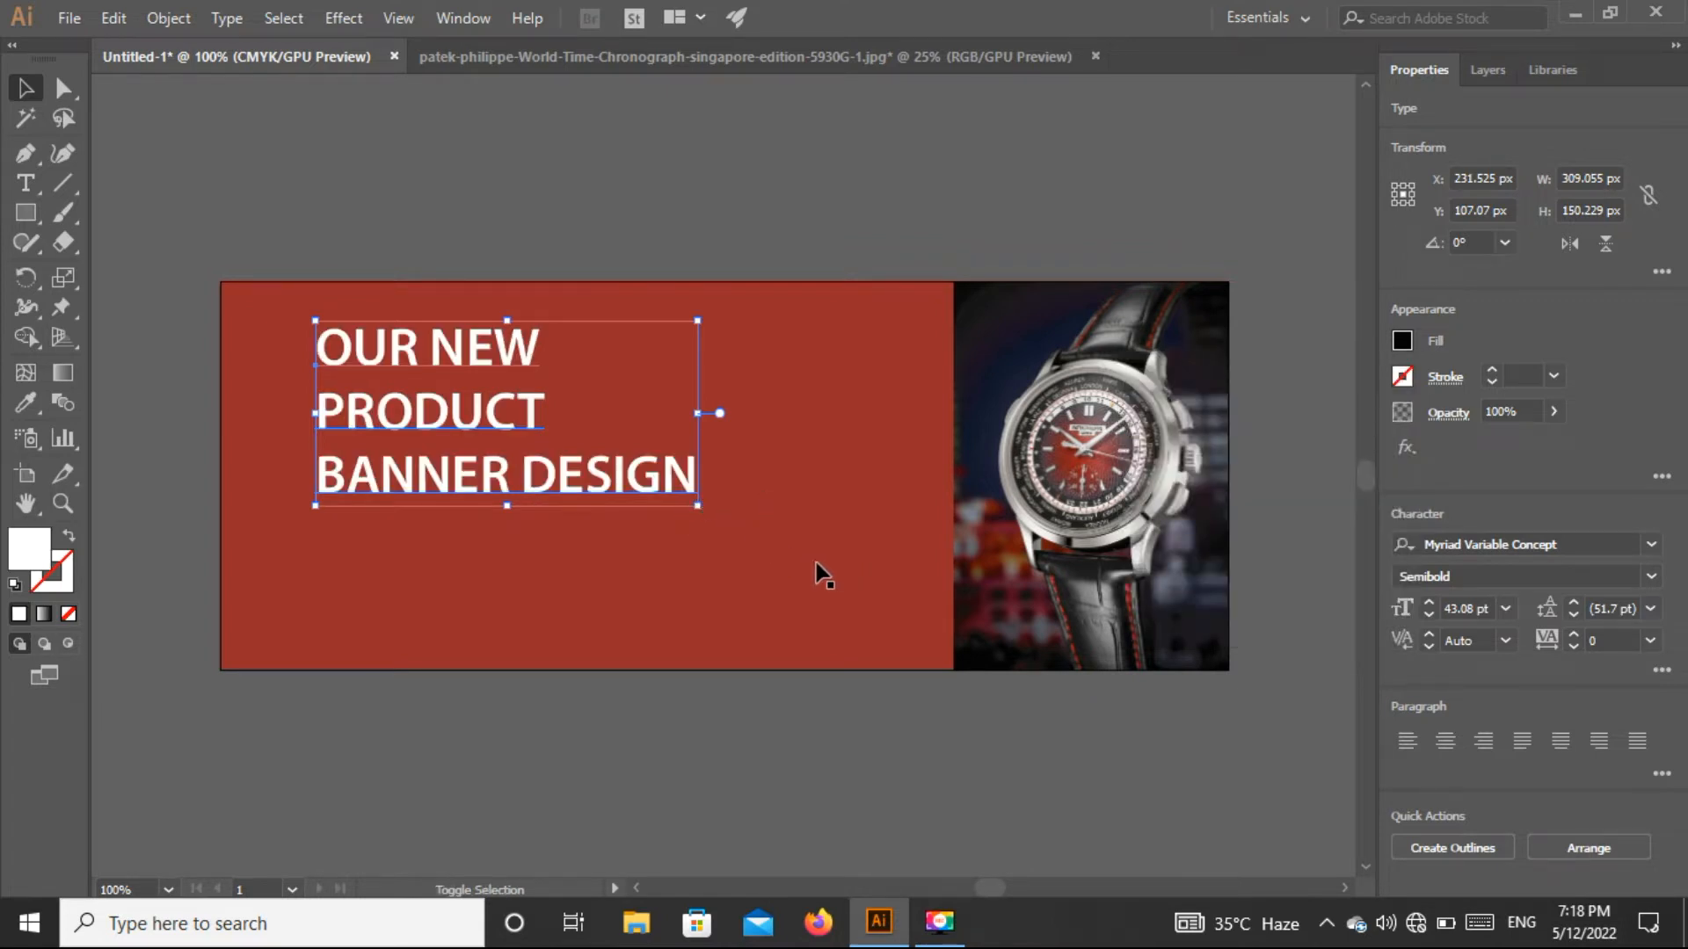
Step: Scale the headline up to about 52 pt and move it slightly higher on the banner
drag(703, 510, 778, 545)
drag(622, 532, 623, 518)
click(857, 215)
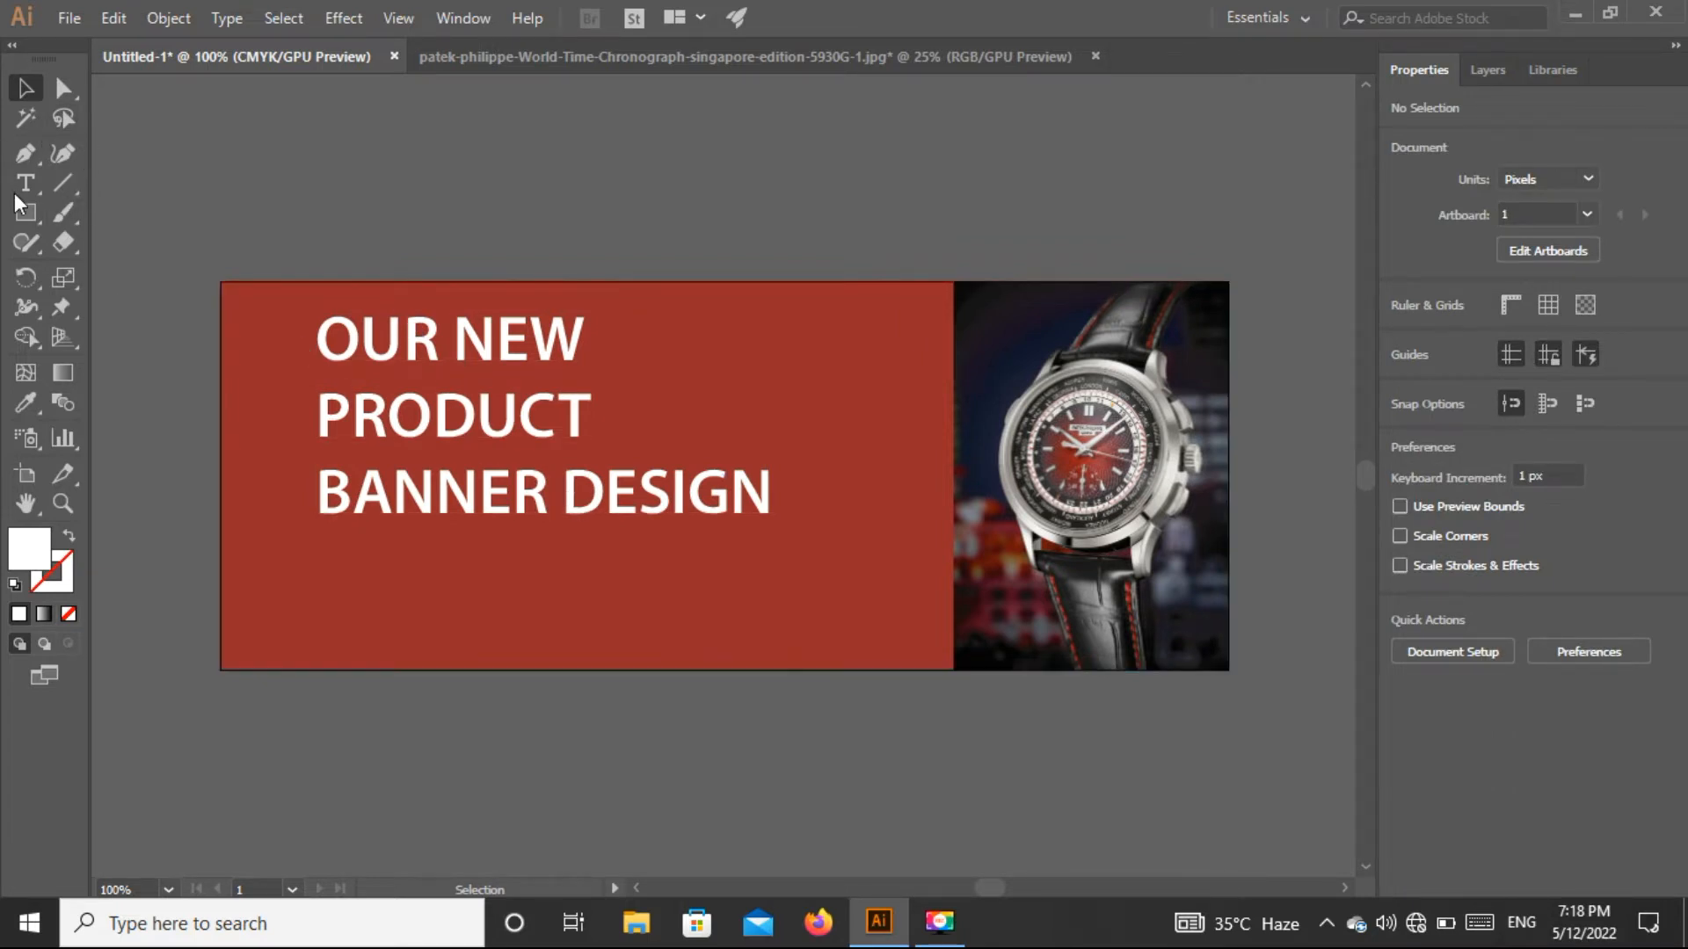
Step: Add a placeholder text paragraph at 6 pt in a frame about 301 x 49 px beneath the headline
drag(27, 188, 103, 186)
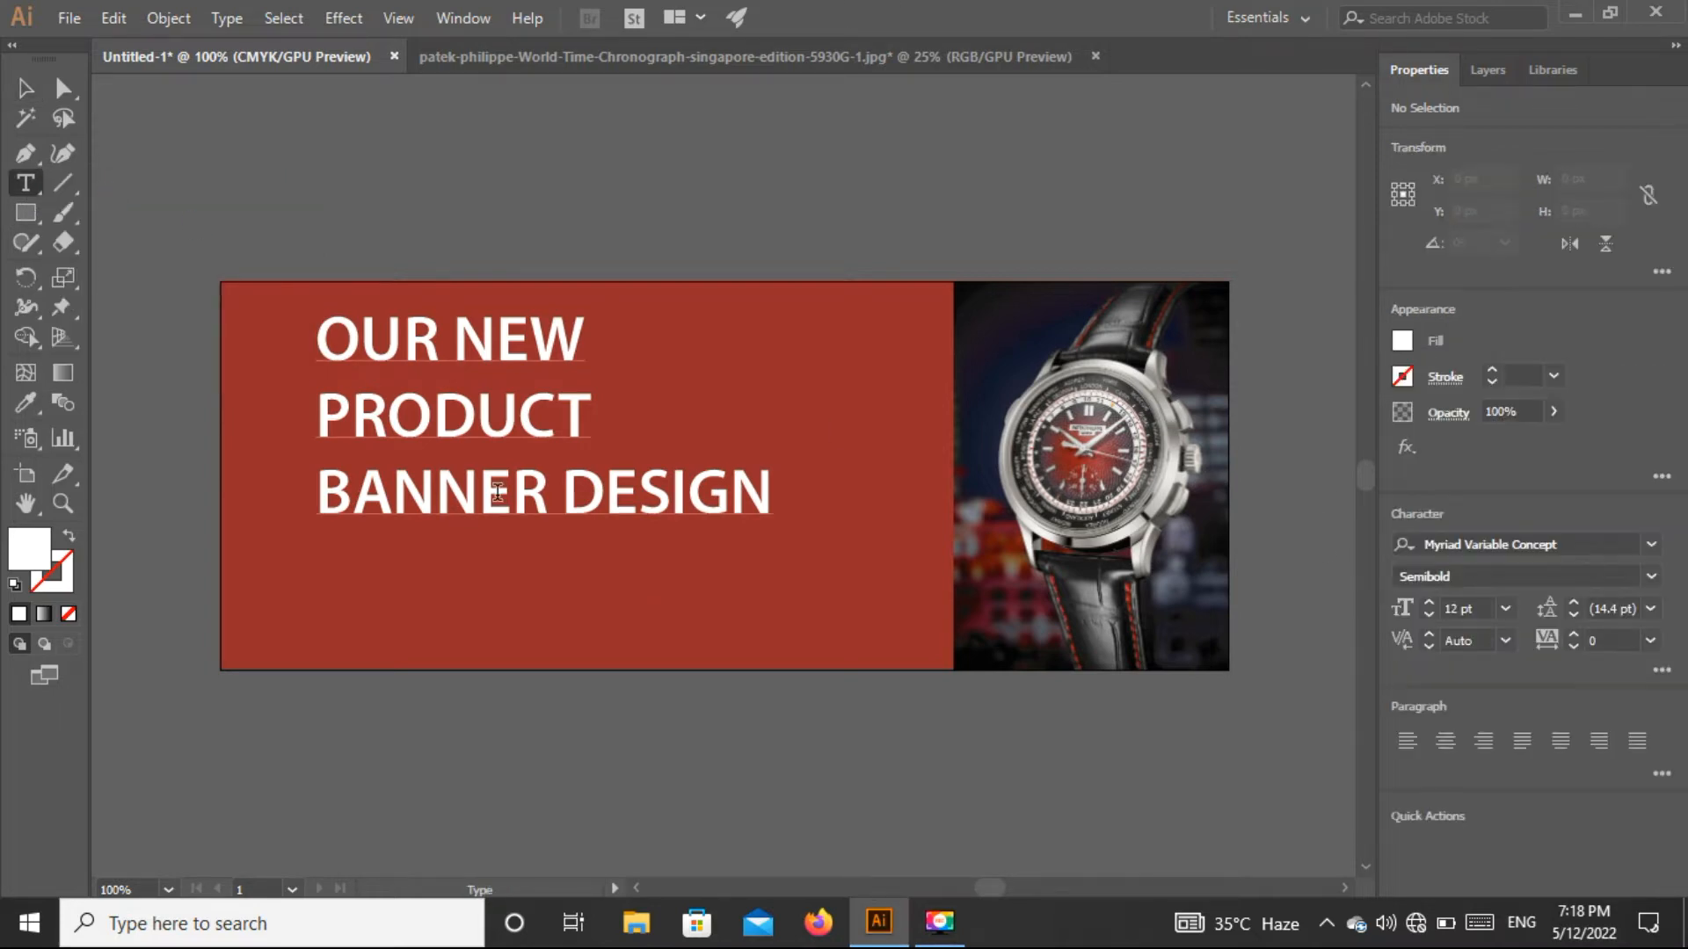
click(1506, 607)
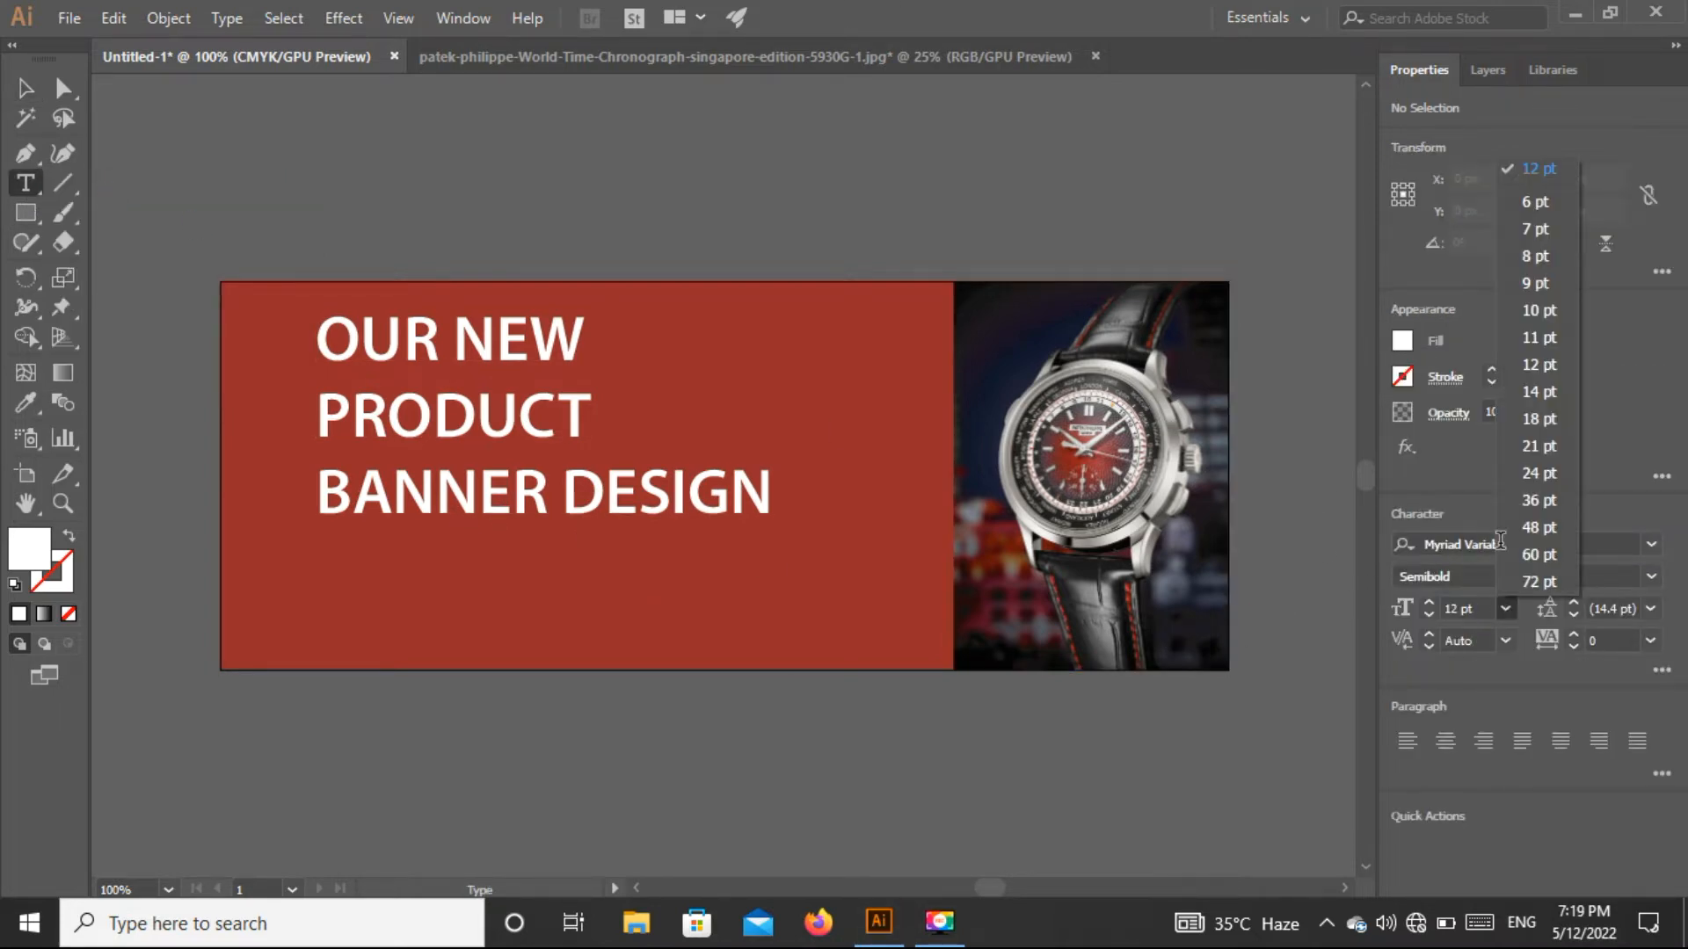
click(1431, 615)
click(1431, 615)
click(1431, 615)
click(1431, 615)
click(1431, 615)
click(1431, 614)
click(1431, 614)
drag(333, 548, 701, 601)
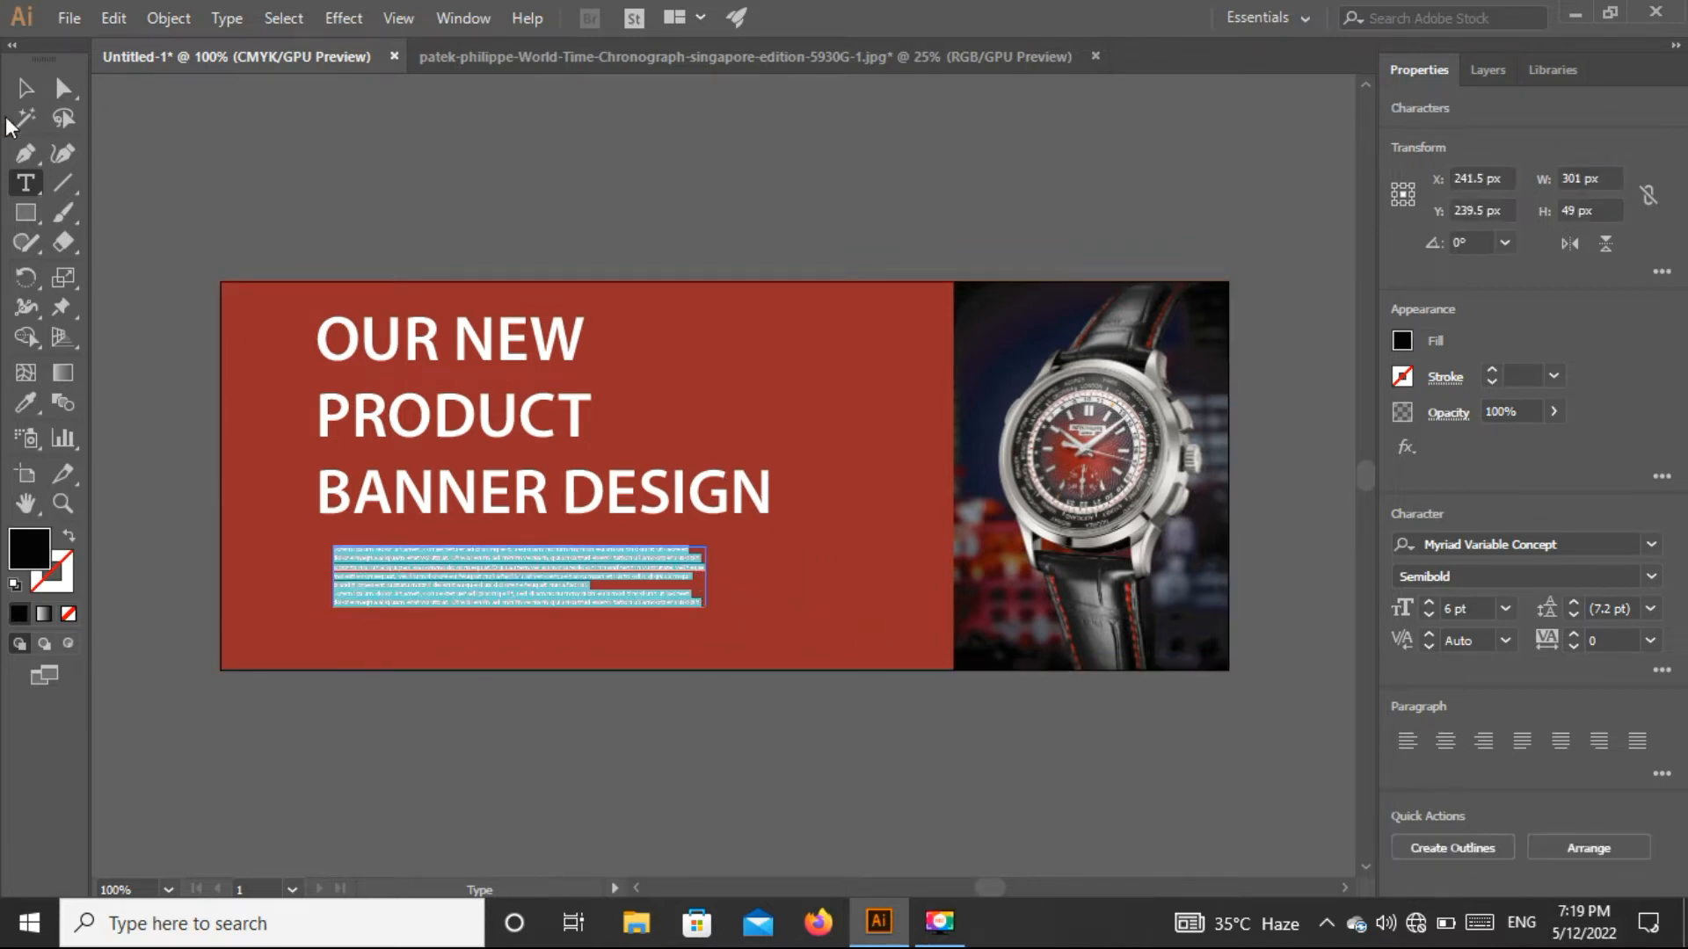
Step: Change the placeholder paragraph's fill colour to white
click(26, 87)
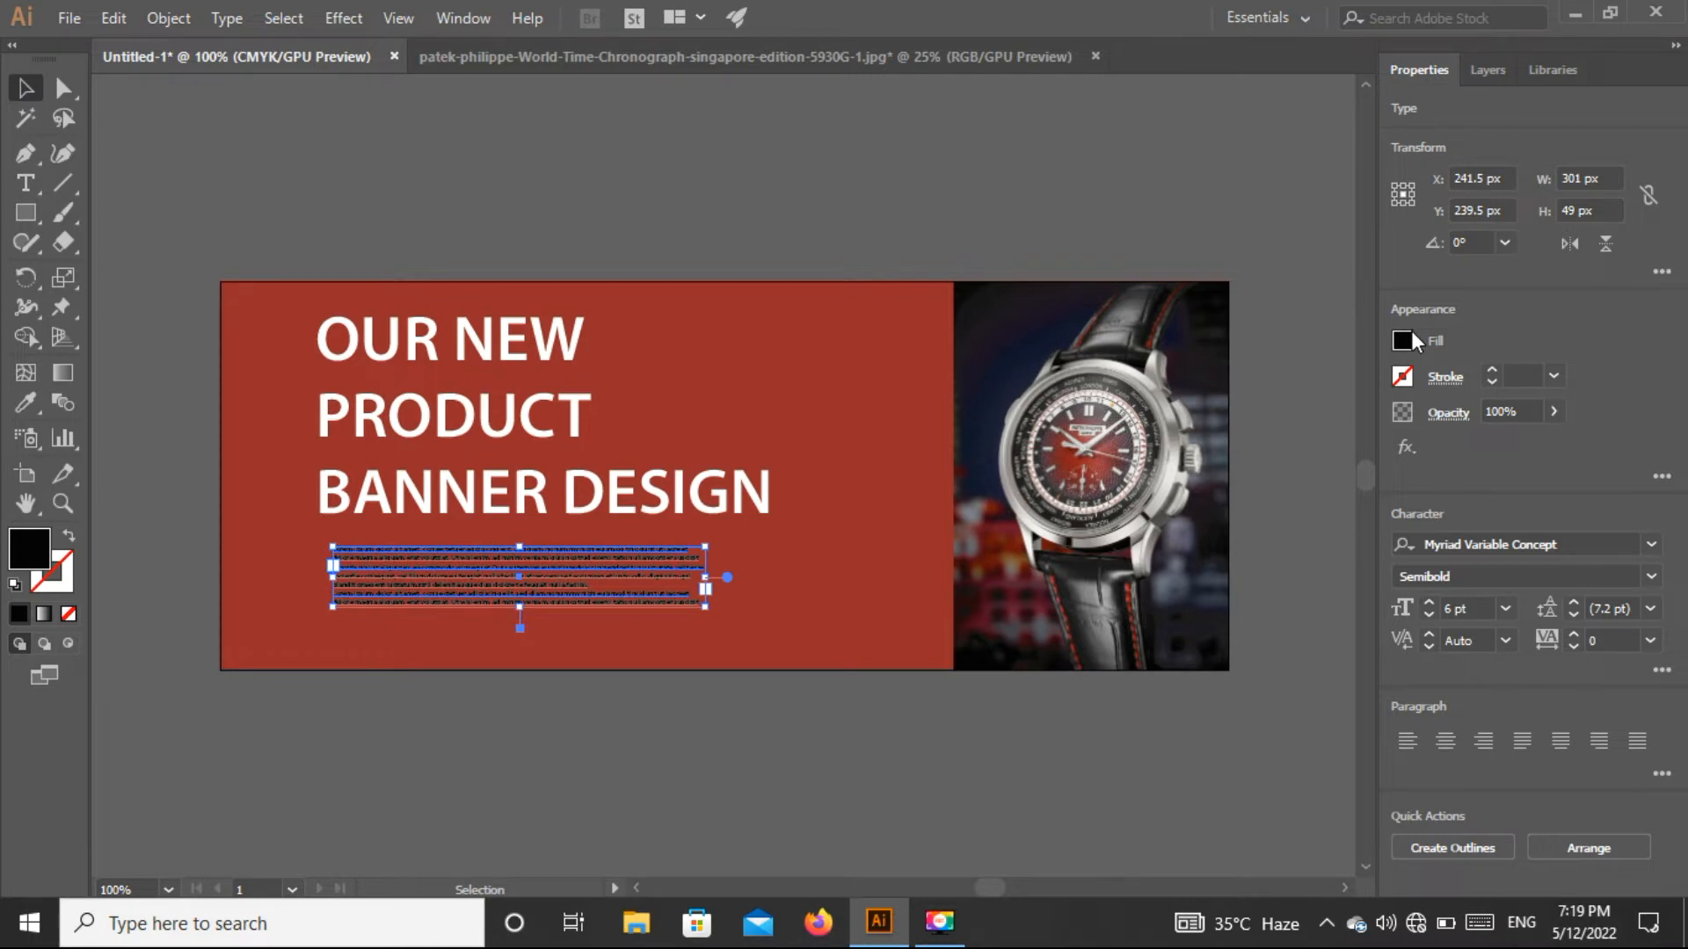
click(1409, 334)
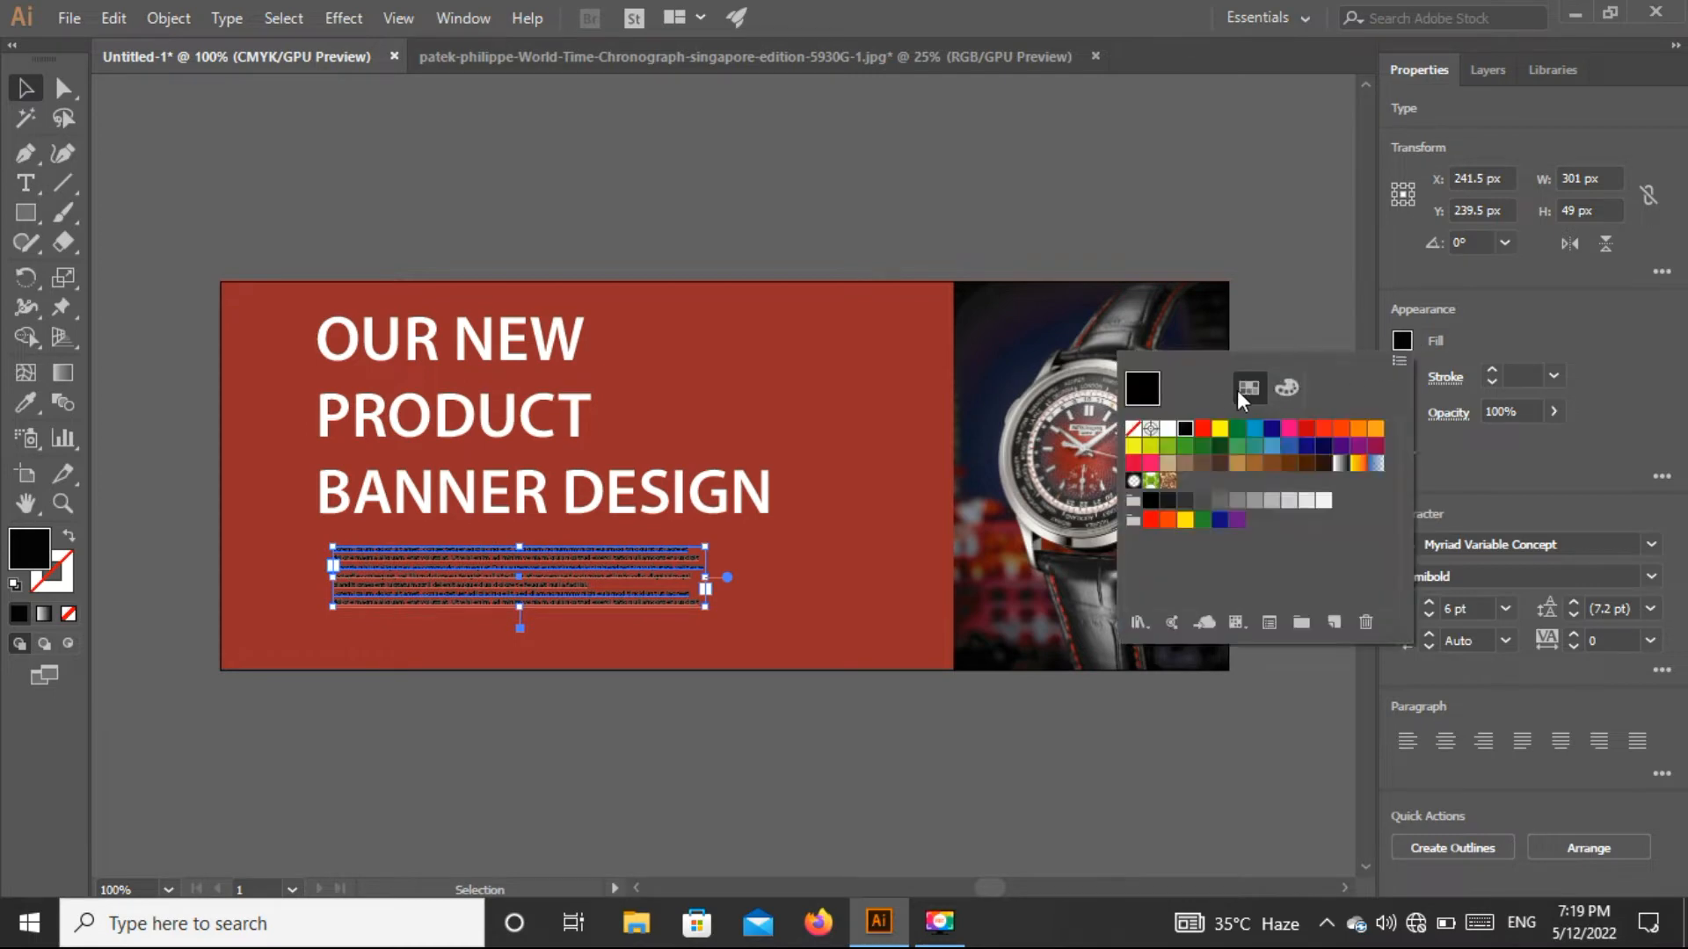
click(1168, 429)
click(659, 185)
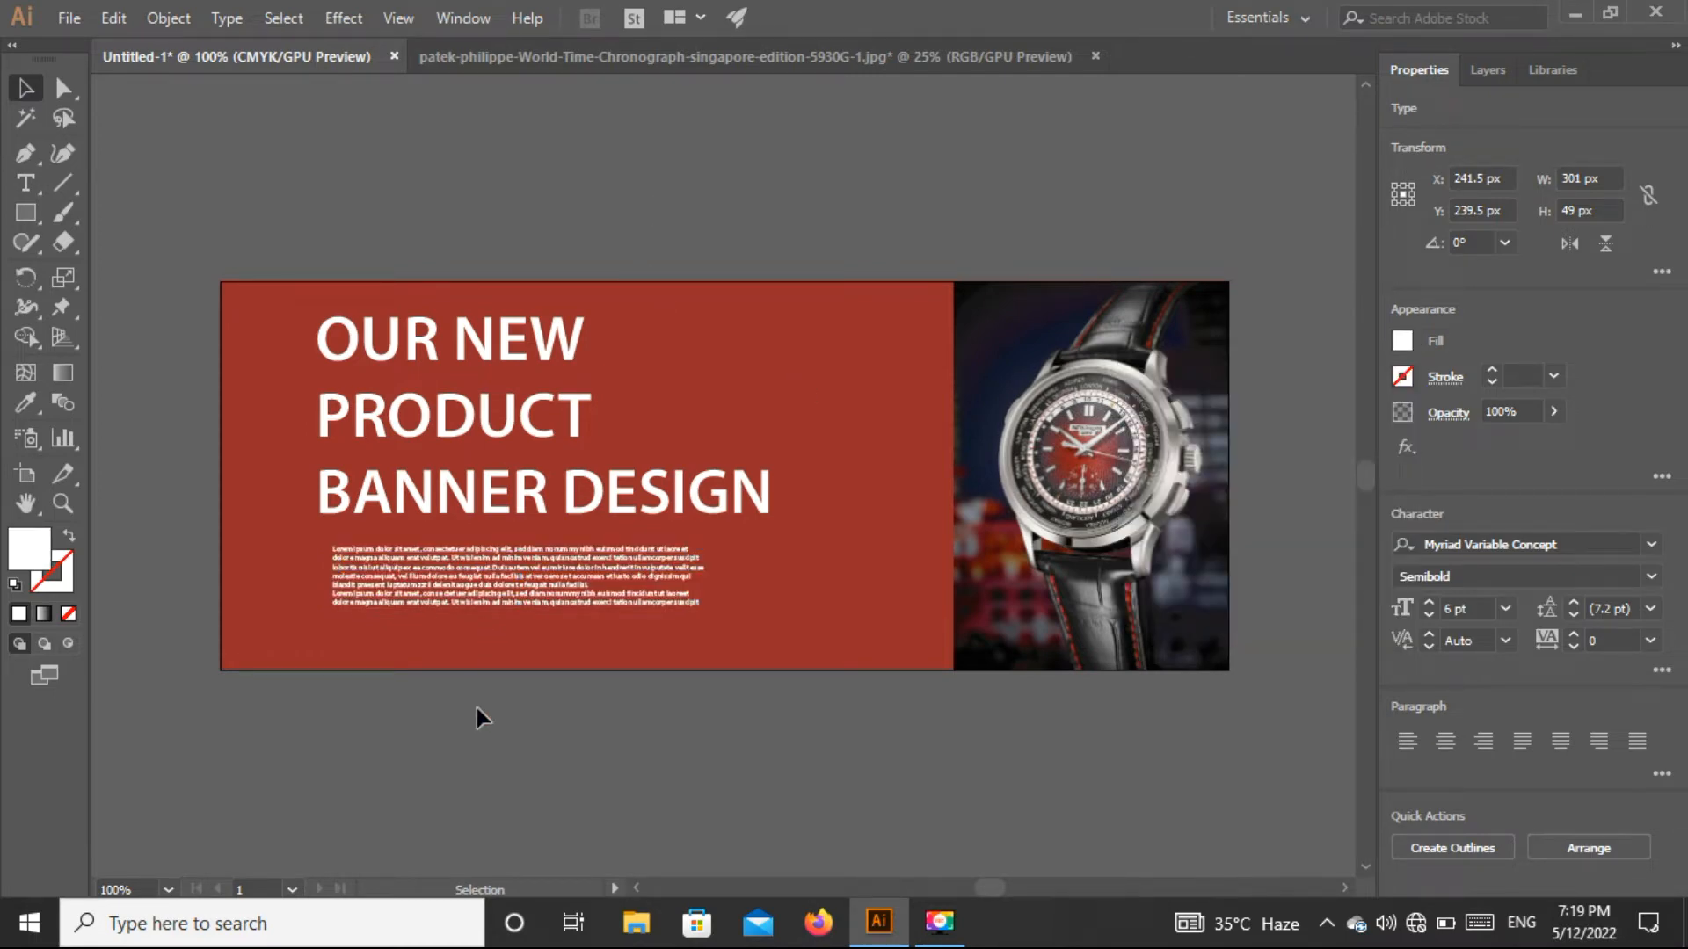
Step: Align the paragraph under the headline's left edge, then scale the headline down to about 42 pt and shift it slightly right
drag(513, 598, 495, 580)
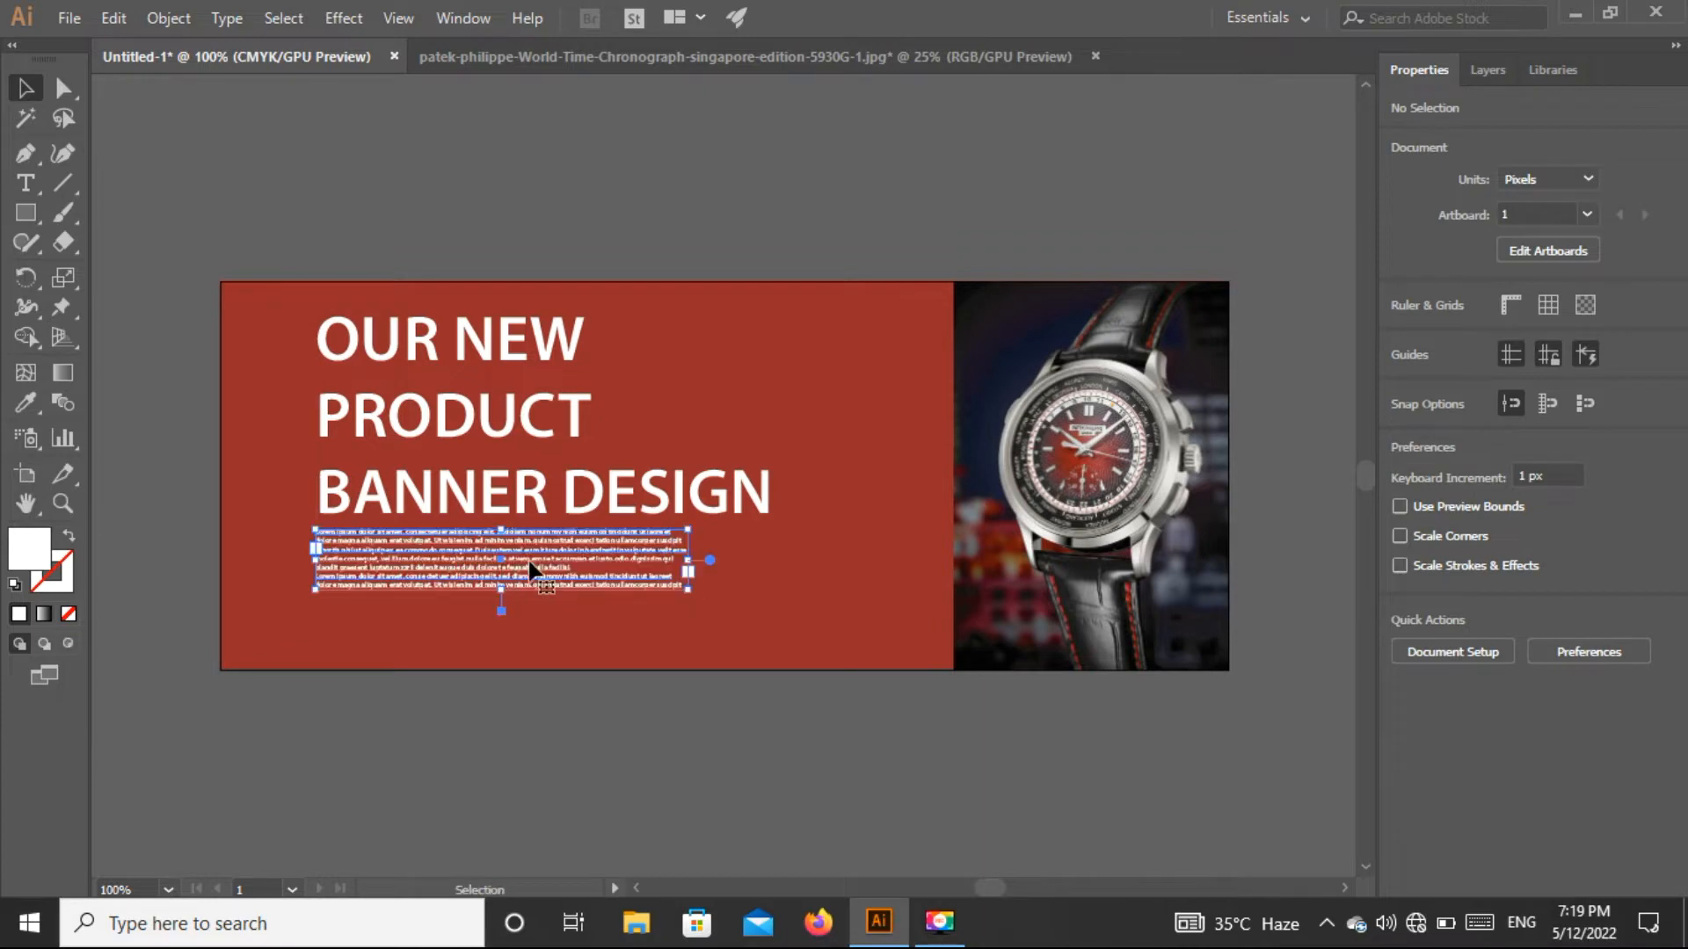
click(606, 482)
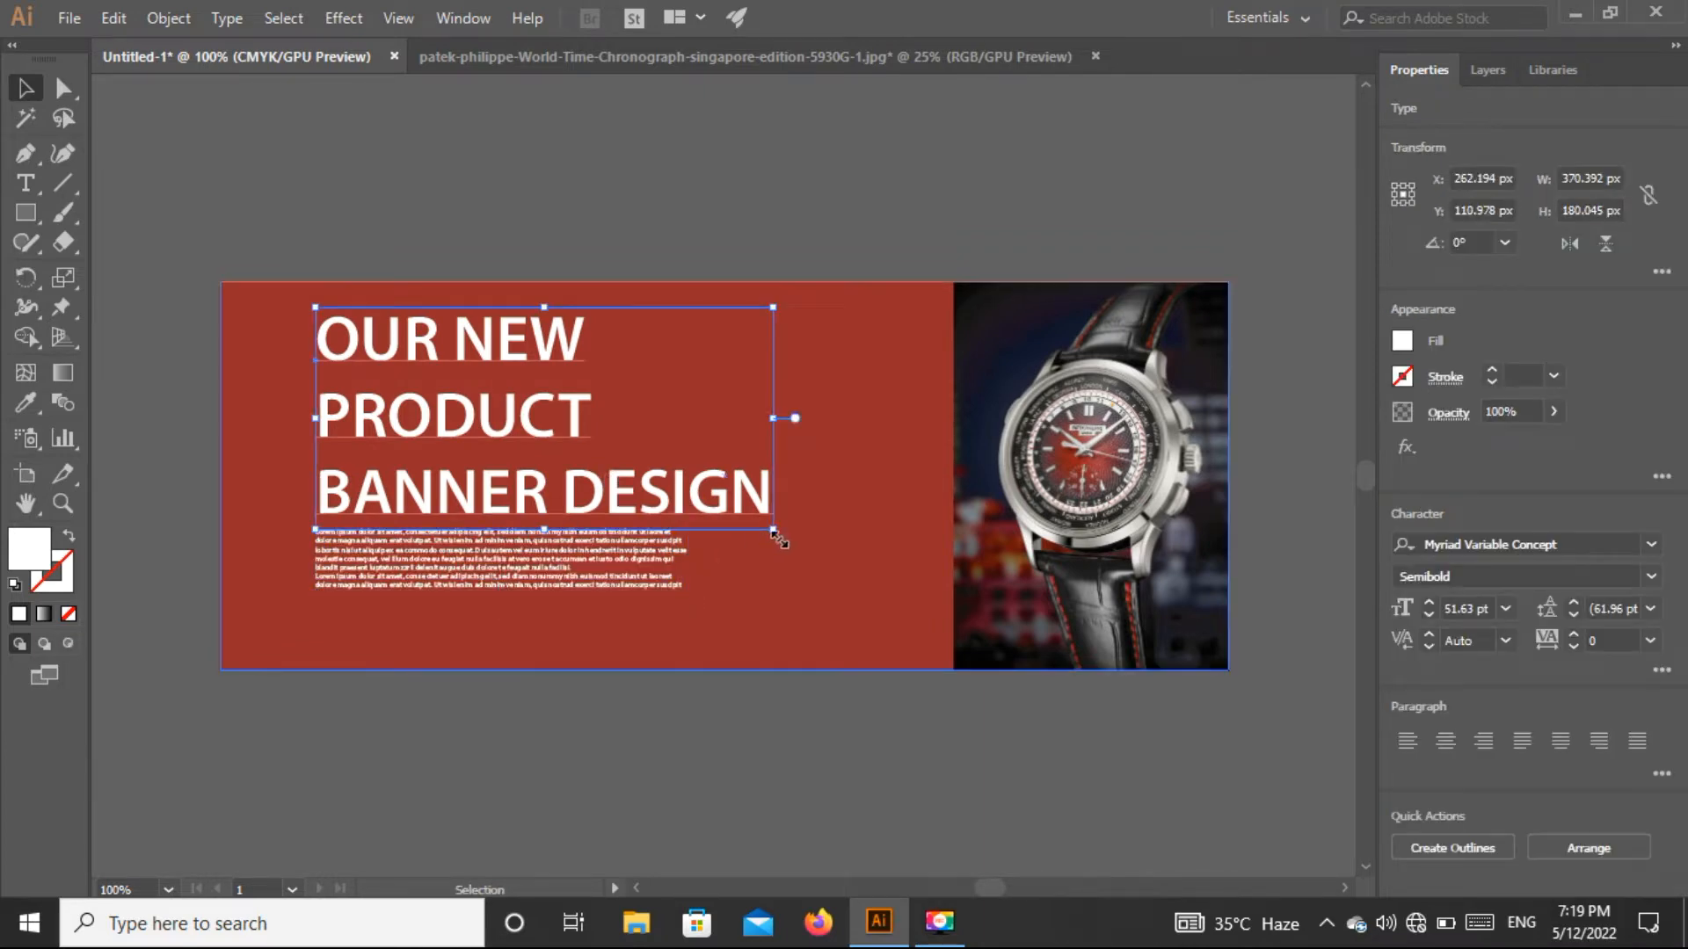
drag(777, 534, 686, 486)
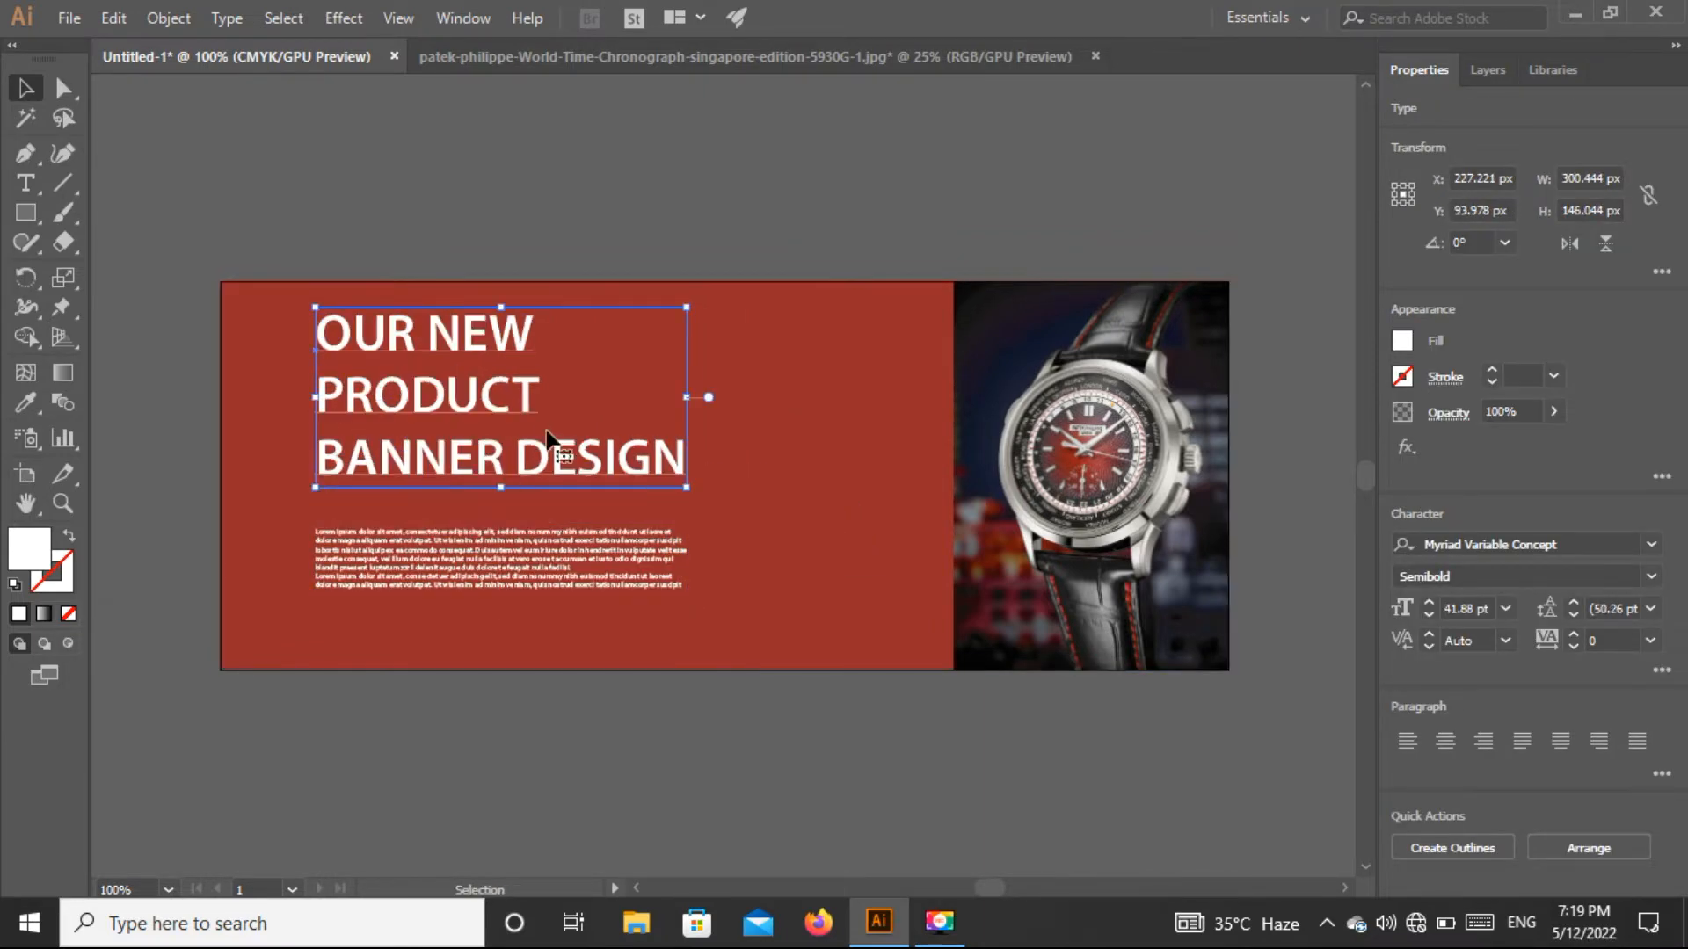
drag(501, 413, 512, 414)
click(888, 190)
Step: Move the paragraph closer beneath the headline and widen its text frame slightly to match the headline's width
mouse_move(531, 583)
mouse_down()
mouse_move(558, 571)
mouse_move(539, 571)
mouse_up()
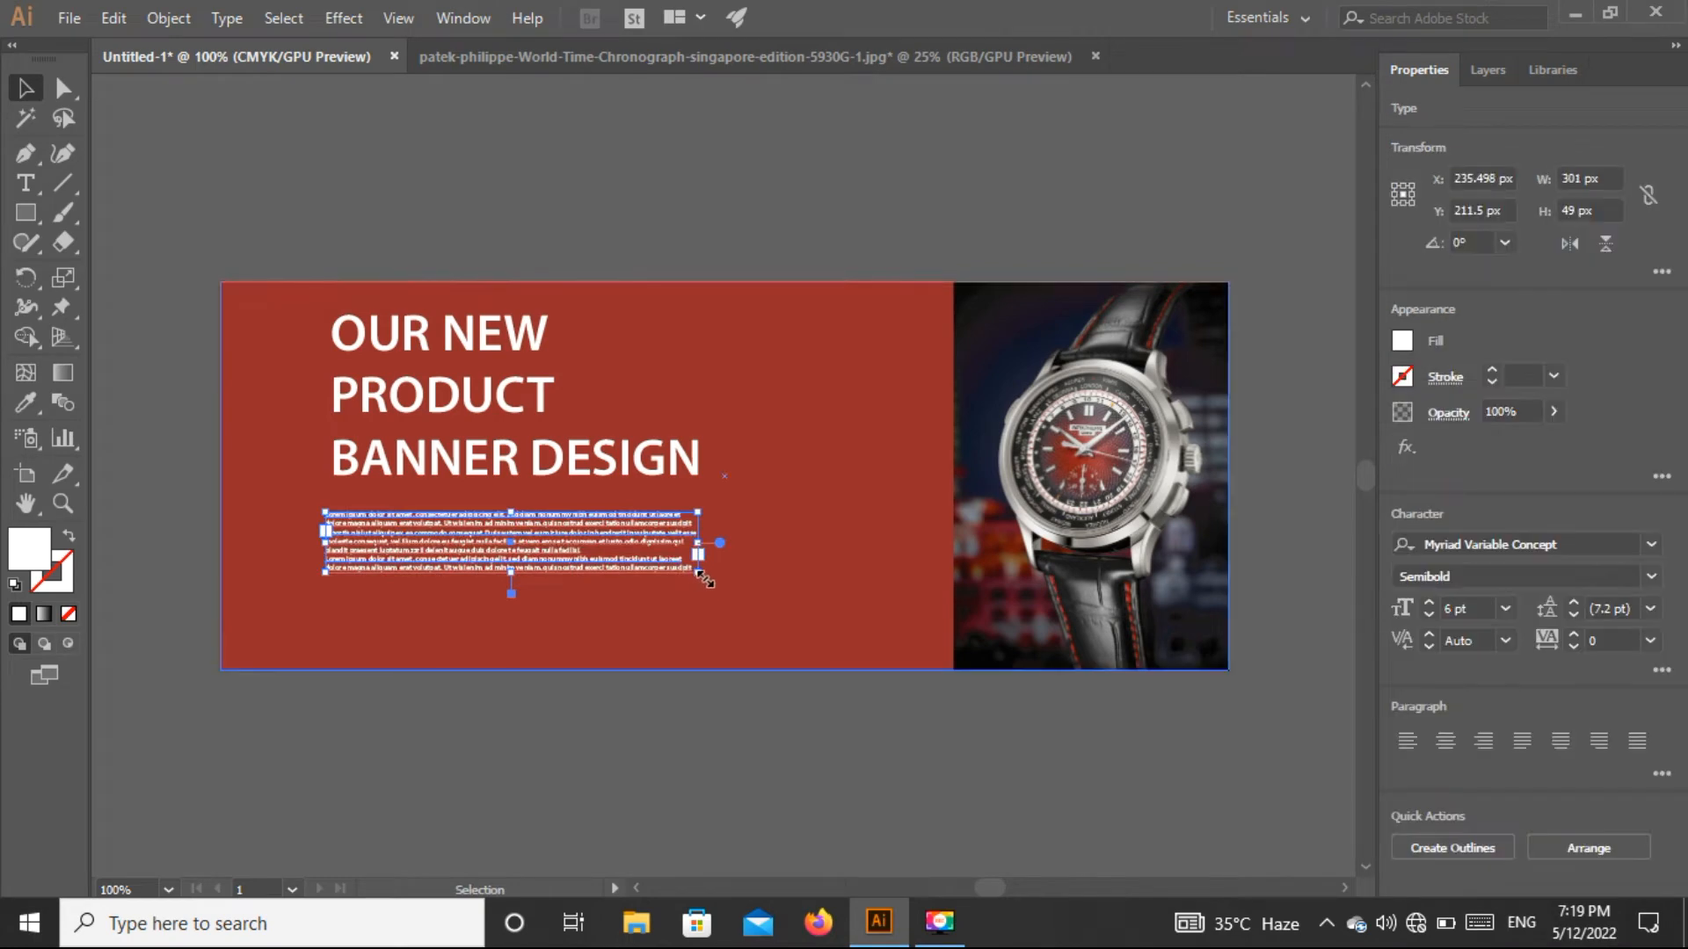
drag(699, 573, 712, 576)
click(689, 162)
Step: Draw a white button rectangle about 131 x 31 px below the paragraph, aligned with its left edge
drag(27, 217, 27, 217)
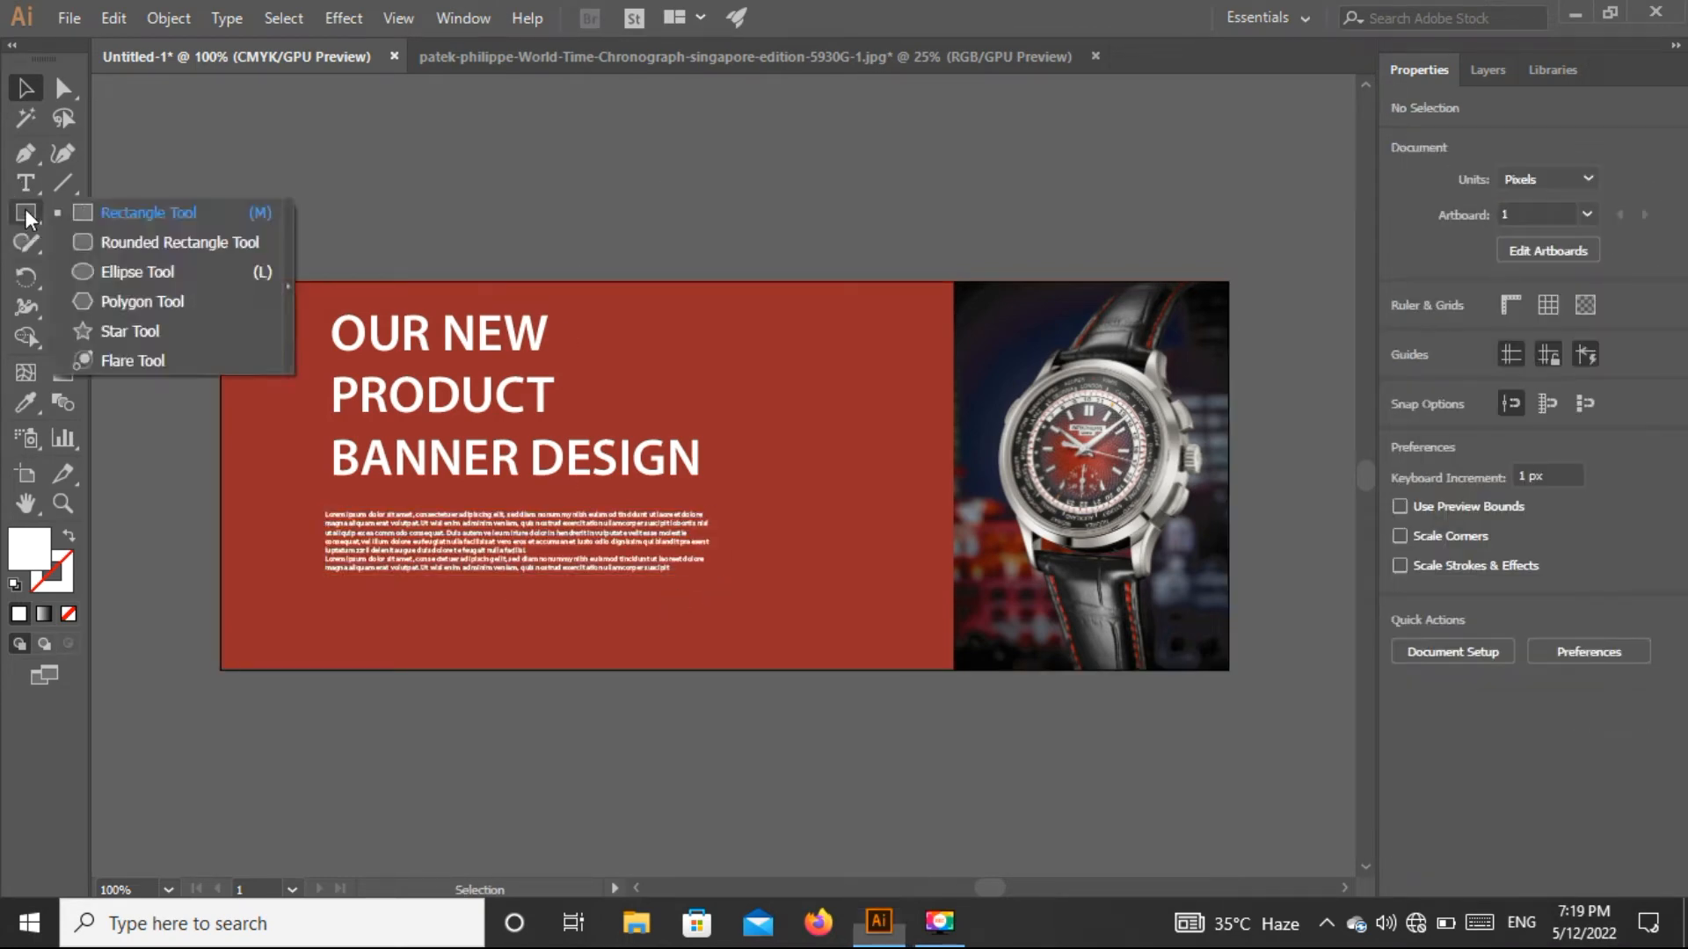
click(102, 223)
drag(325, 590, 487, 629)
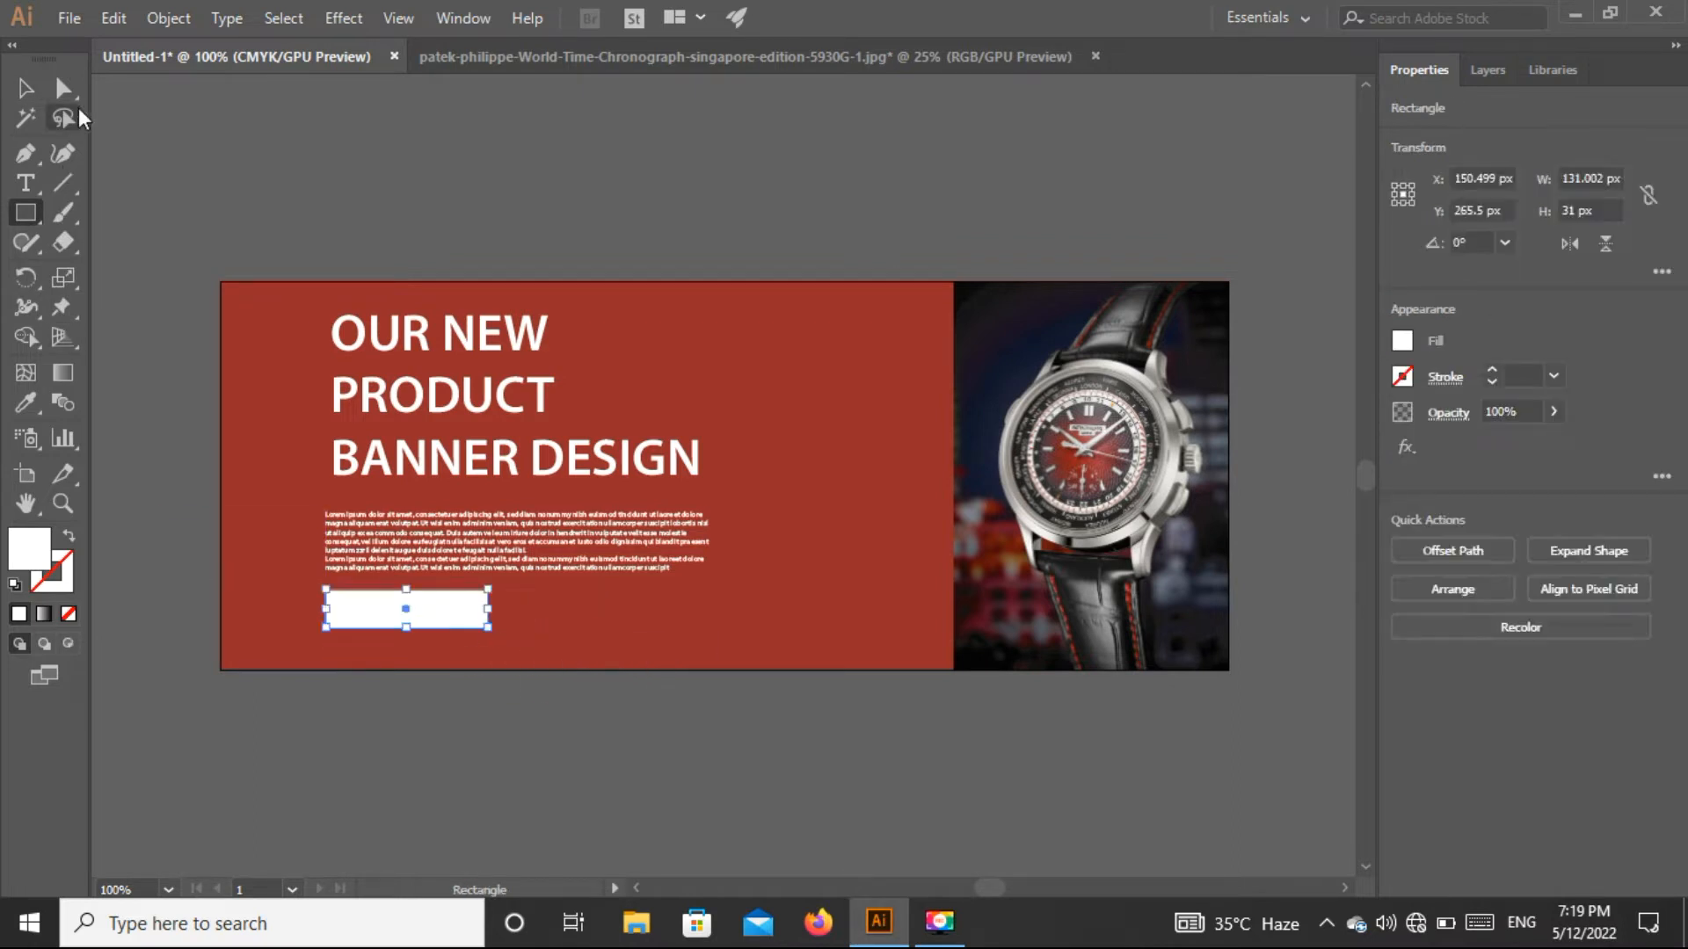
click(26, 88)
click(352, 183)
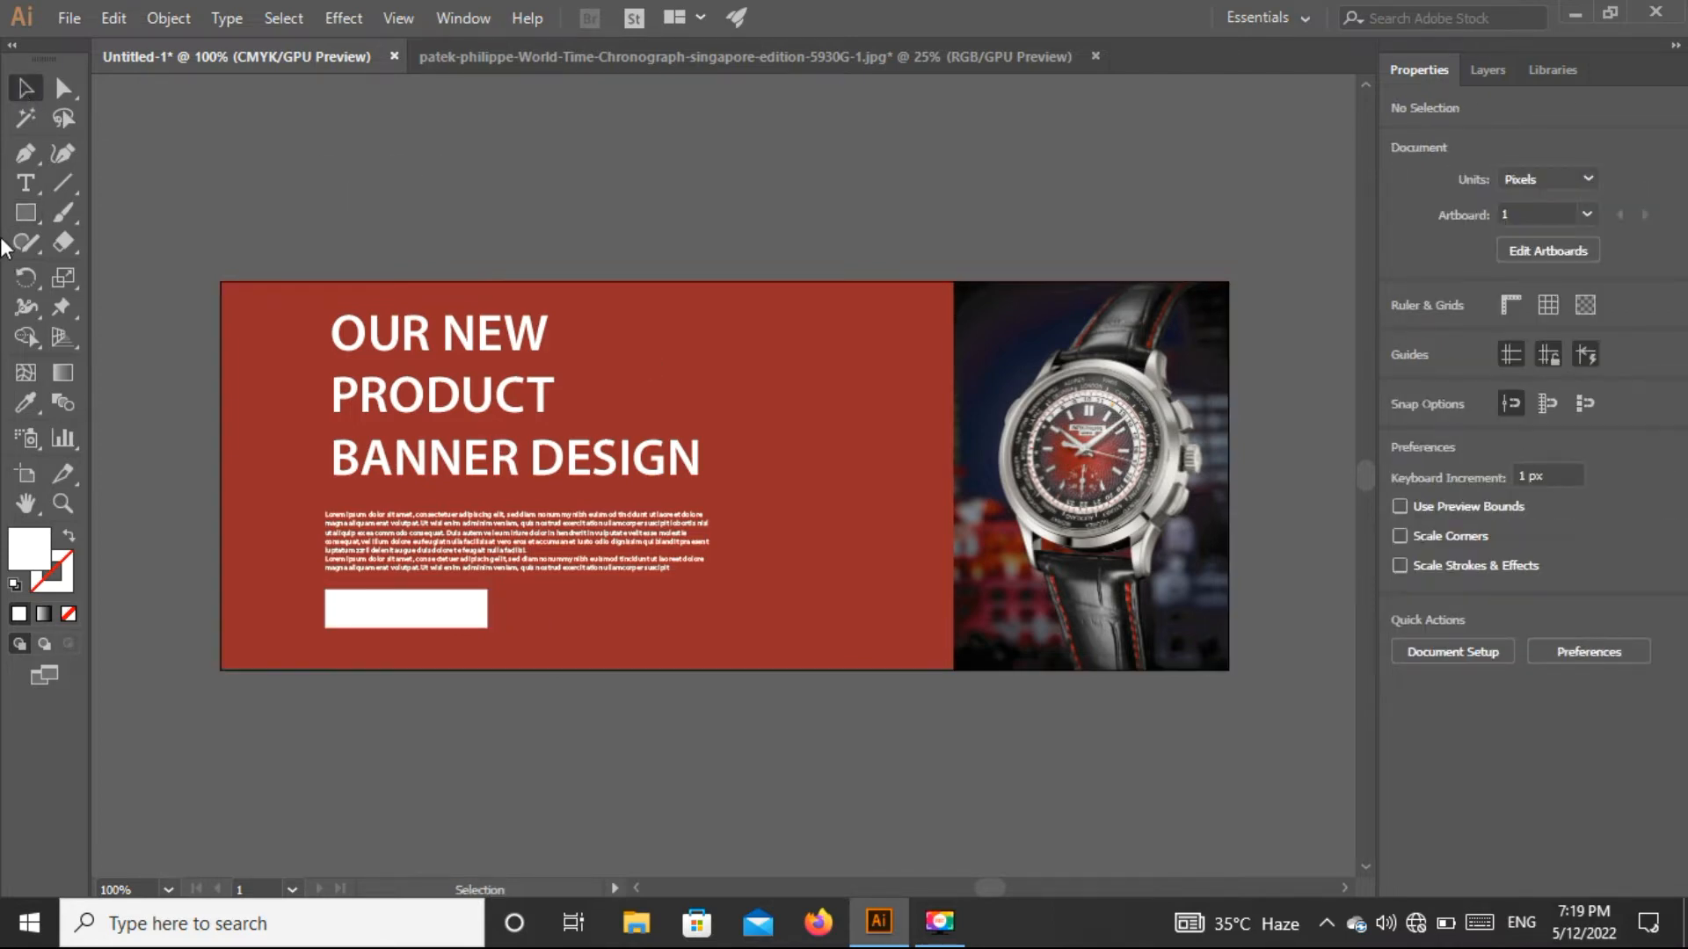
Step: Add the text "Buy It Now", enlarge it to about 18 pt and place it on the white rectangle
click(32, 182)
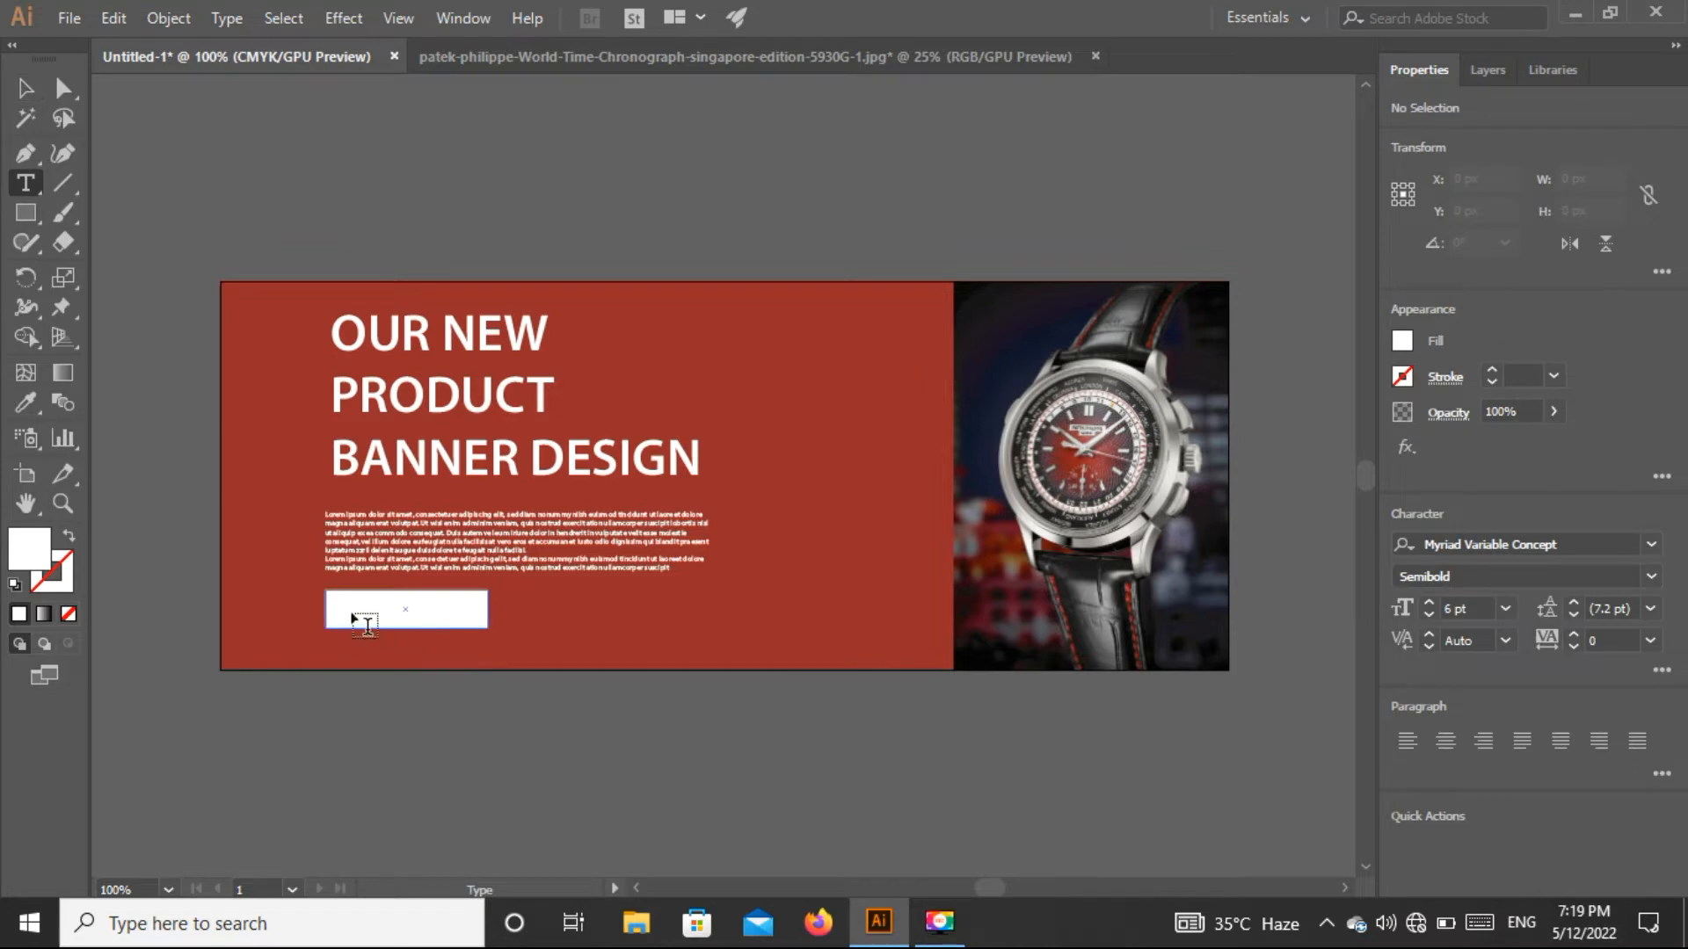
click(335, 740)
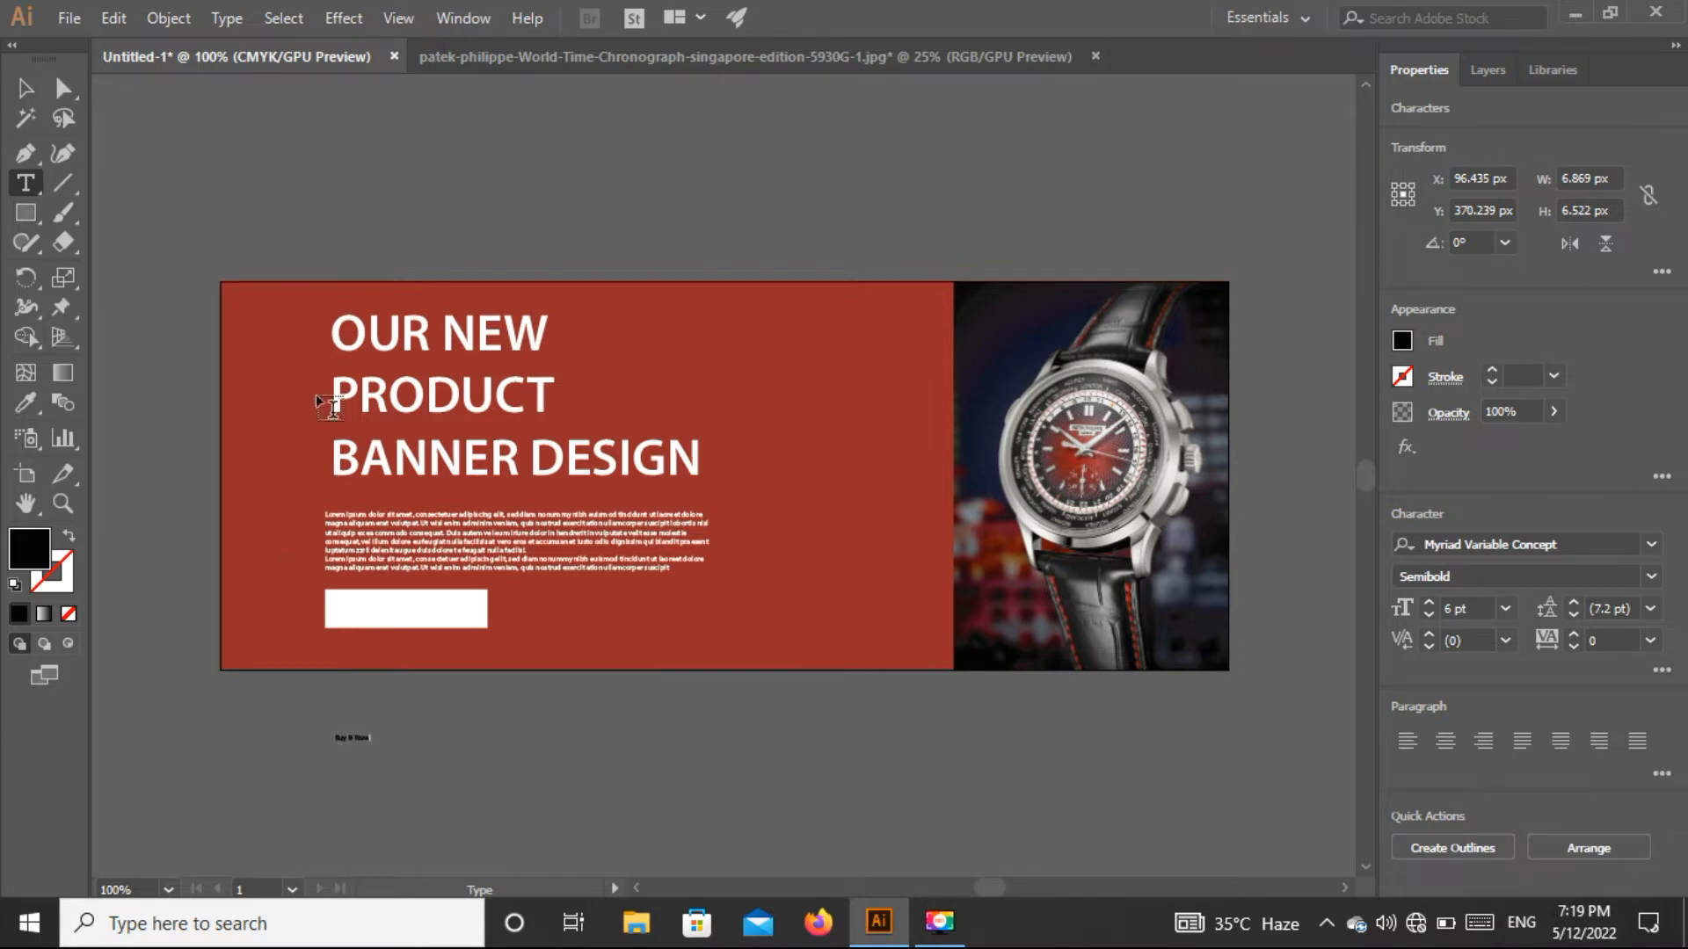
click(25, 88)
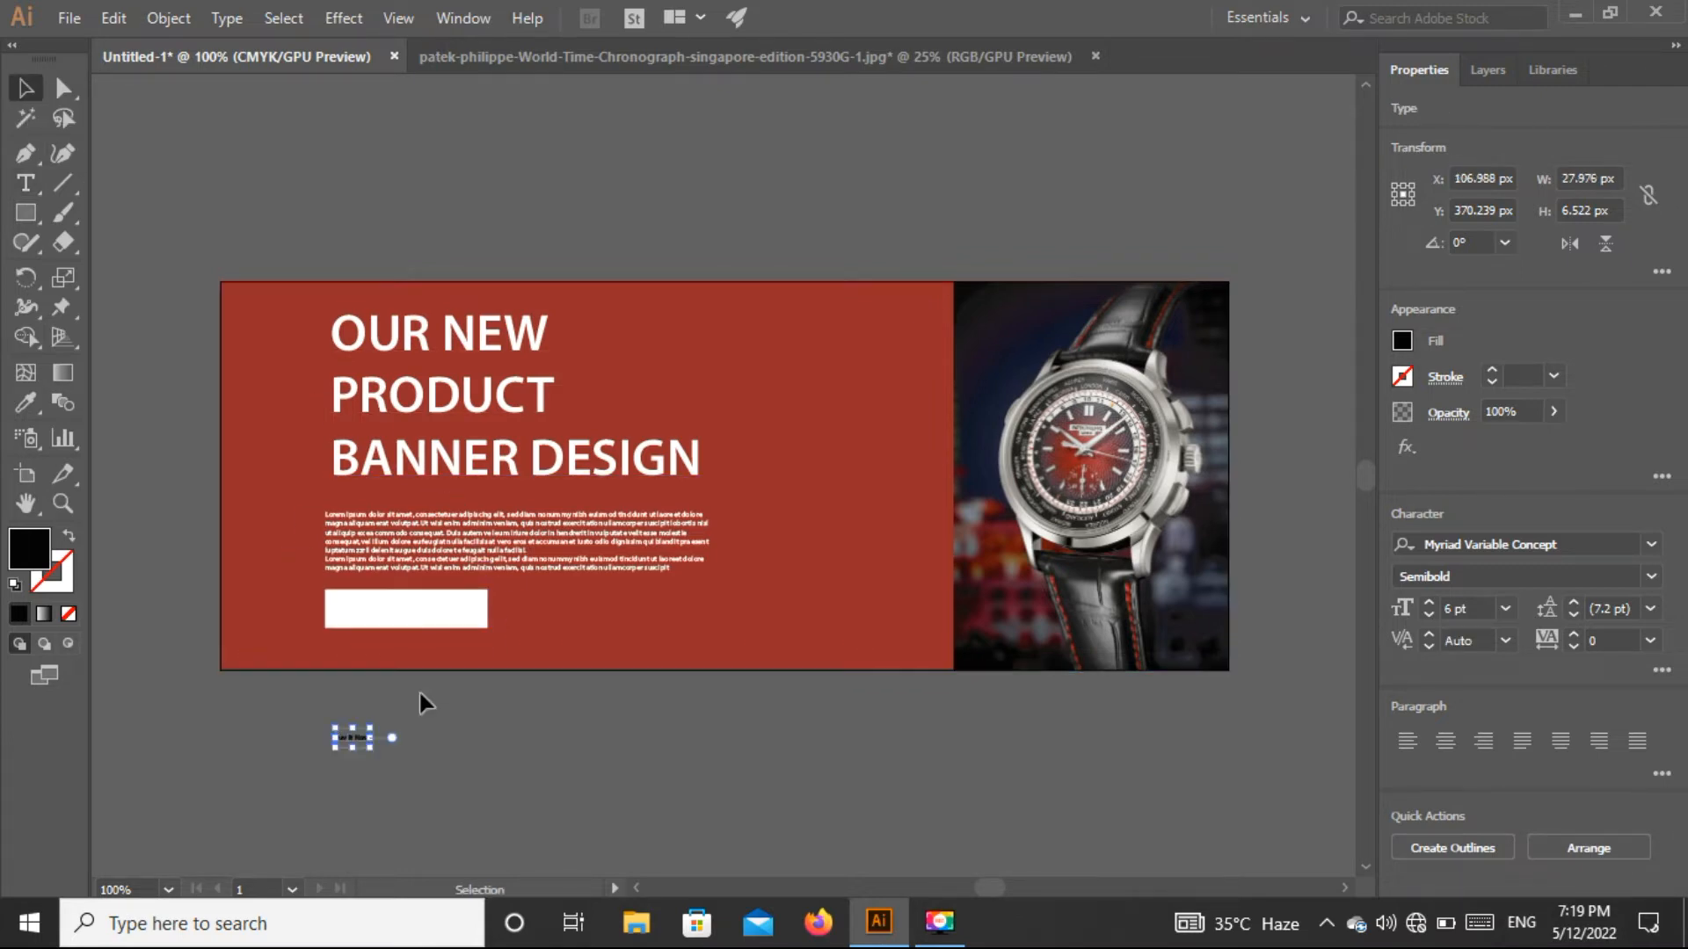
drag(371, 744, 484, 629)
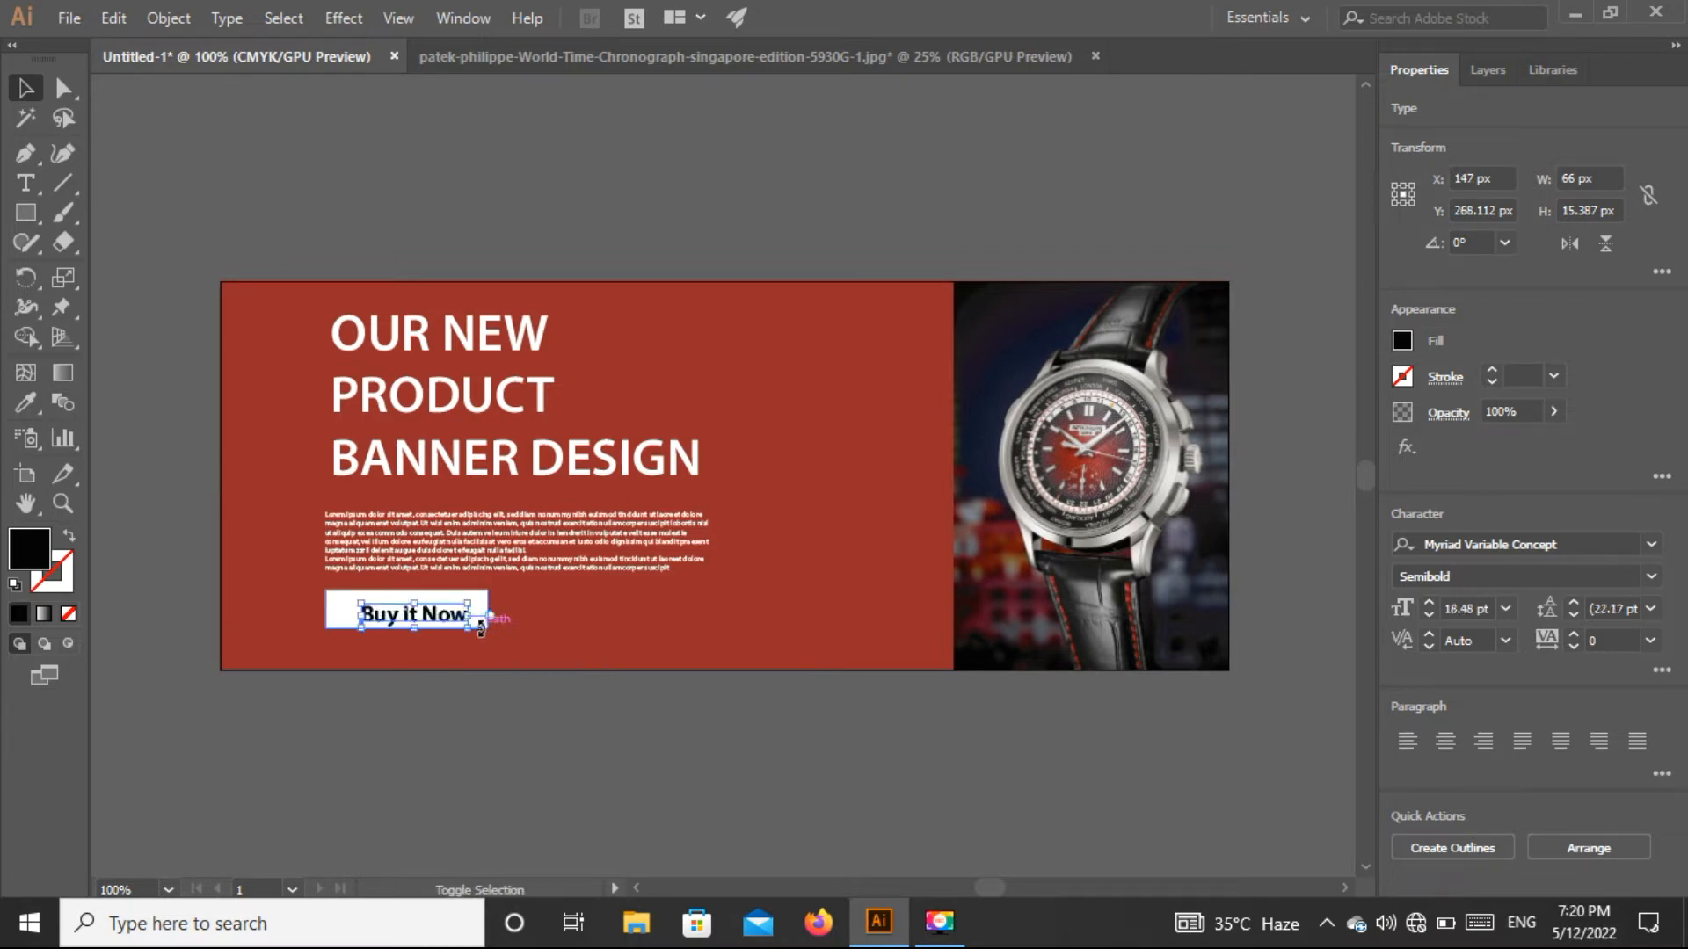
Step: Enlarge the "Buy It Now" label a little more and nudge it to the centre of the white rectangle
drag(419, 613, 421, 608)
key(Left)
drag(463, 623, 496, 633)
key(Left)
key(Left)
key(Left)
key(Left)
key(Left)
key(Left)
key(Left)
key(Up)
key(Up)
key(Up)
key(Left)
key(Left)
key(Left)
click(539, 737)
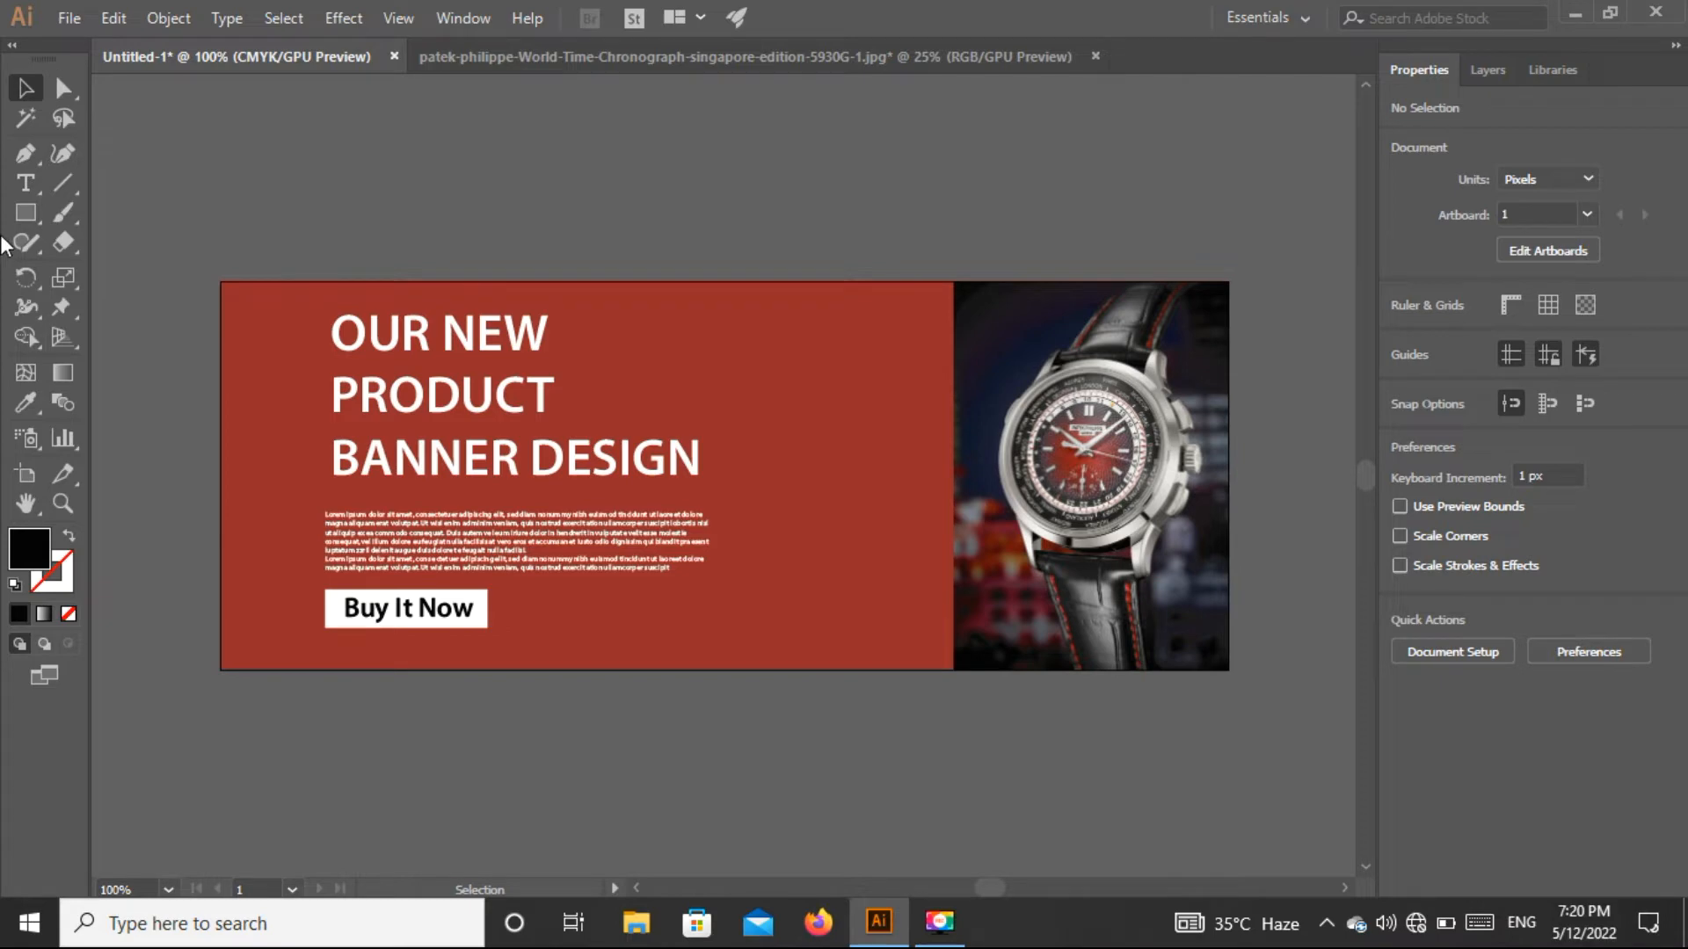
Step: Draw a bar about 398 x 34 px from the button down to the banner's bottom edge and fill it orange (C=0 M=35 Y=85 K=0)
click(31, 194)
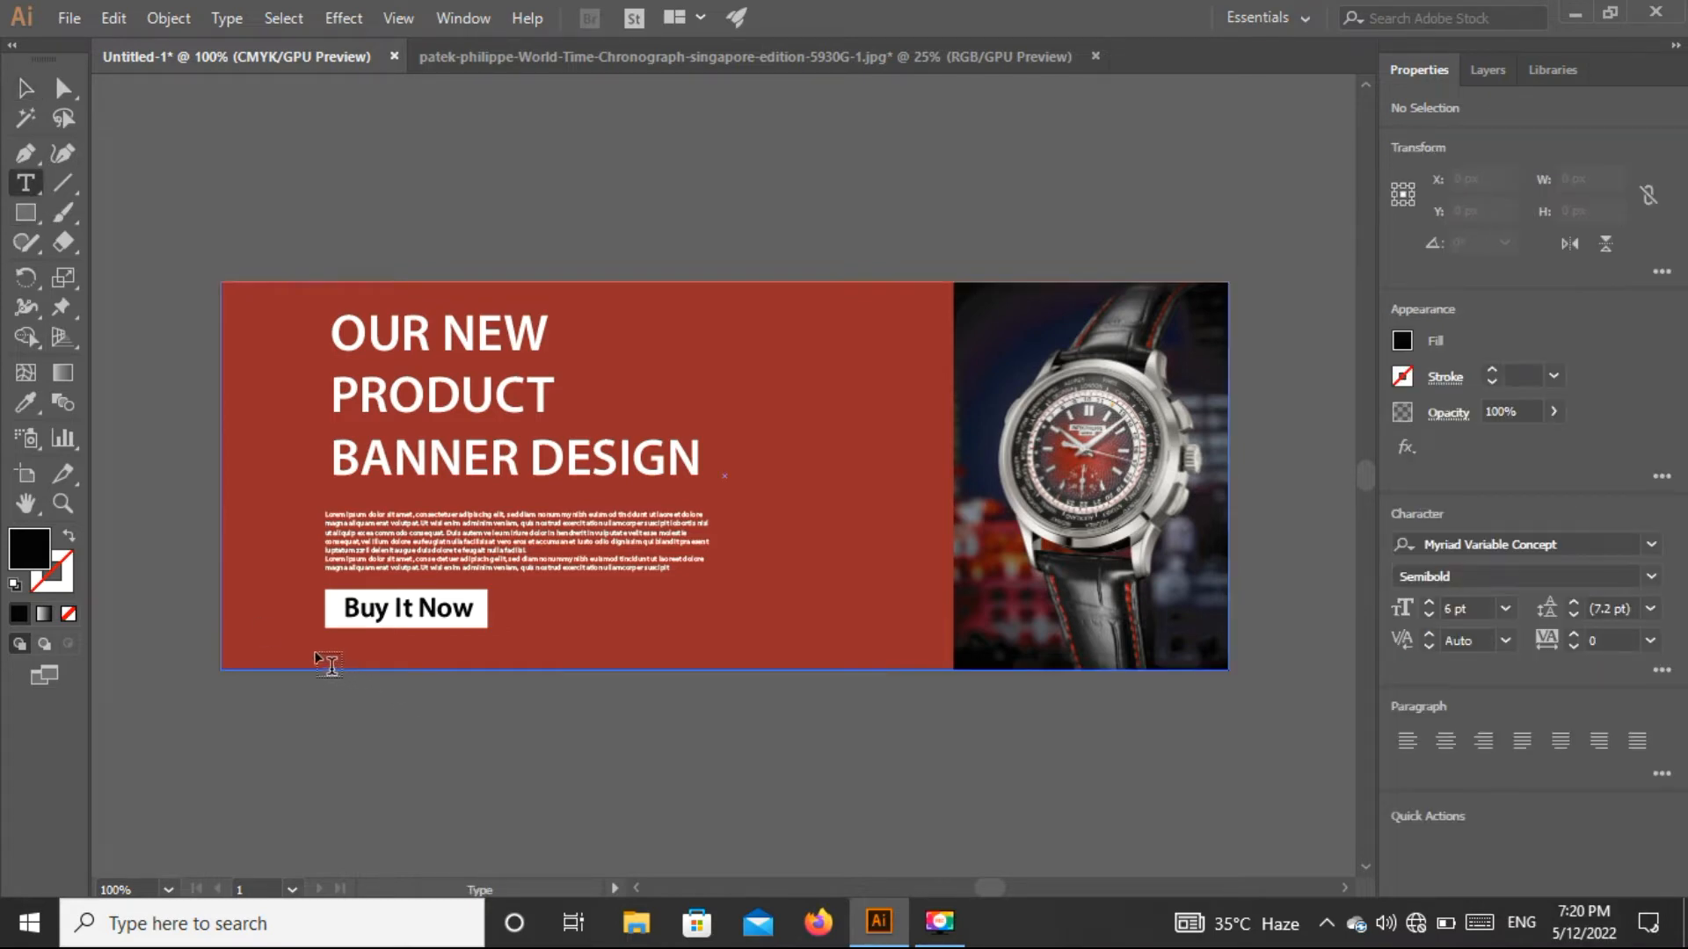
drag(33, 224, 120, 214)
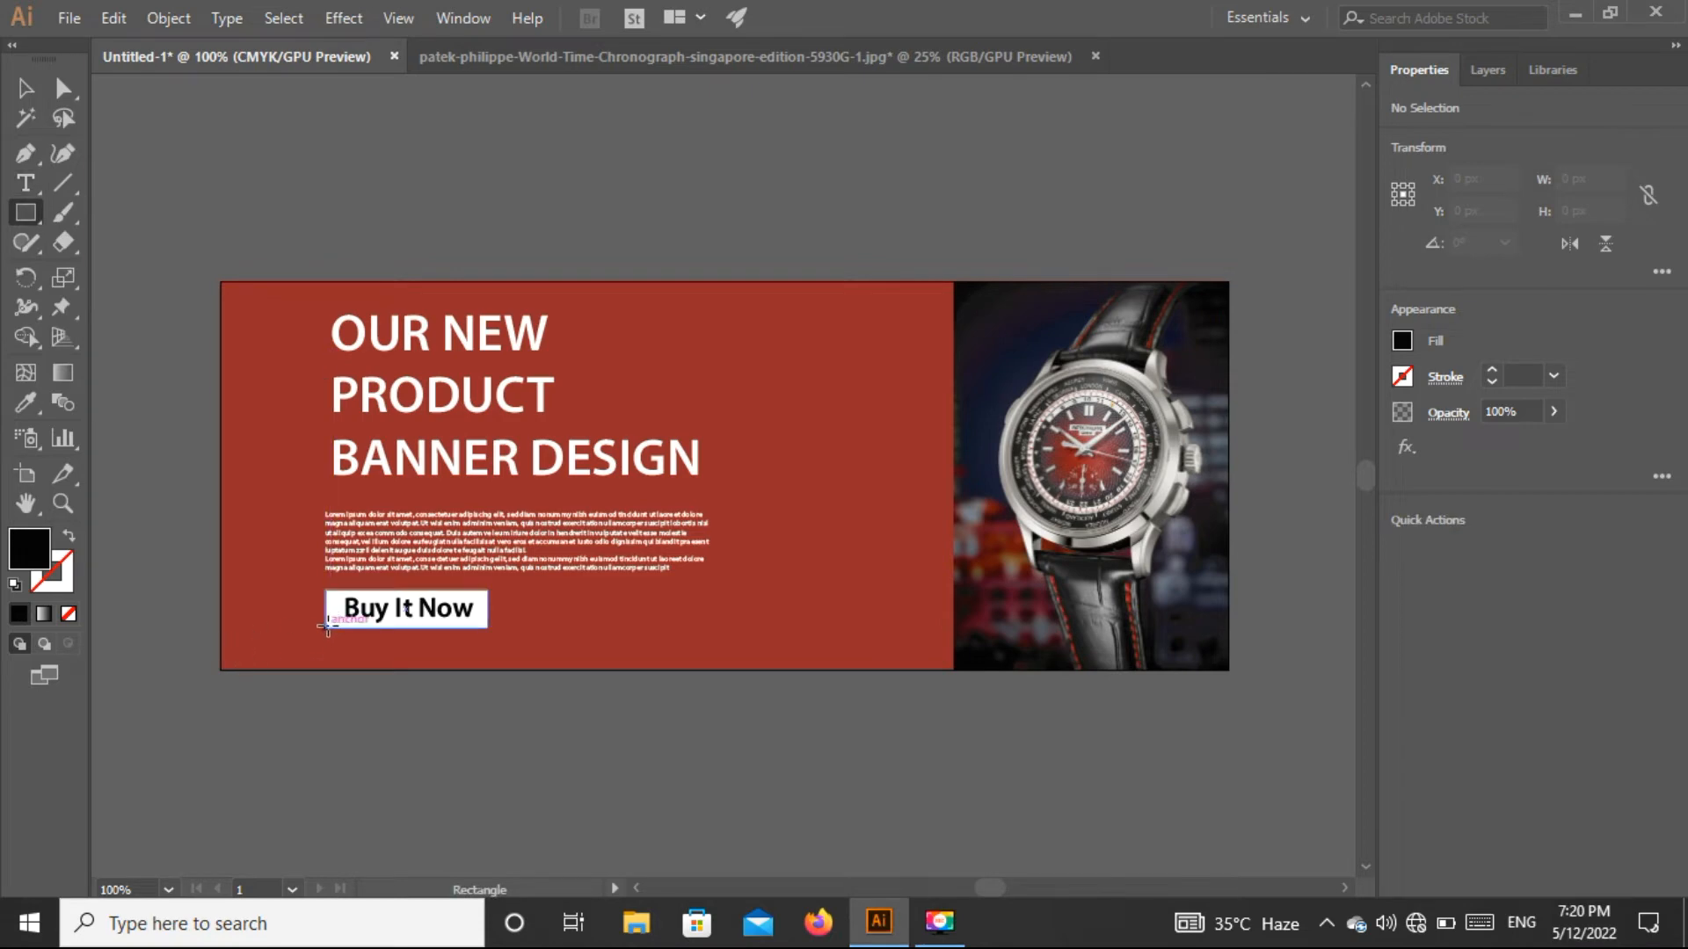
drag(326, 627, 817, 668)
click(28, 89)
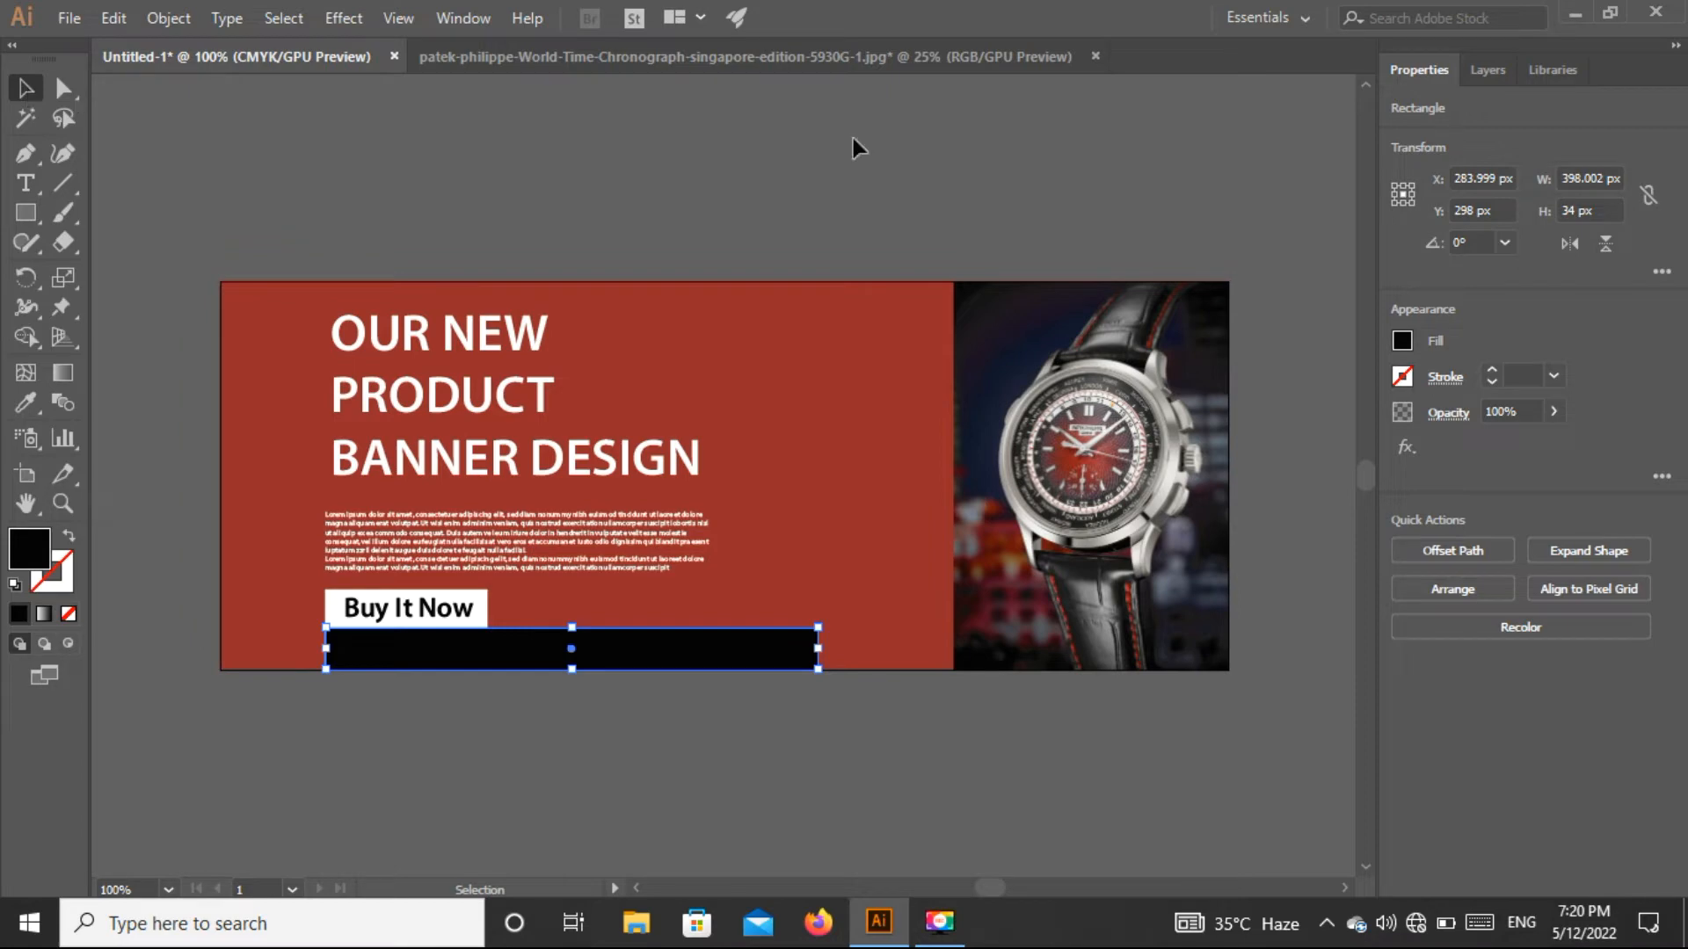
click(1402, 340)
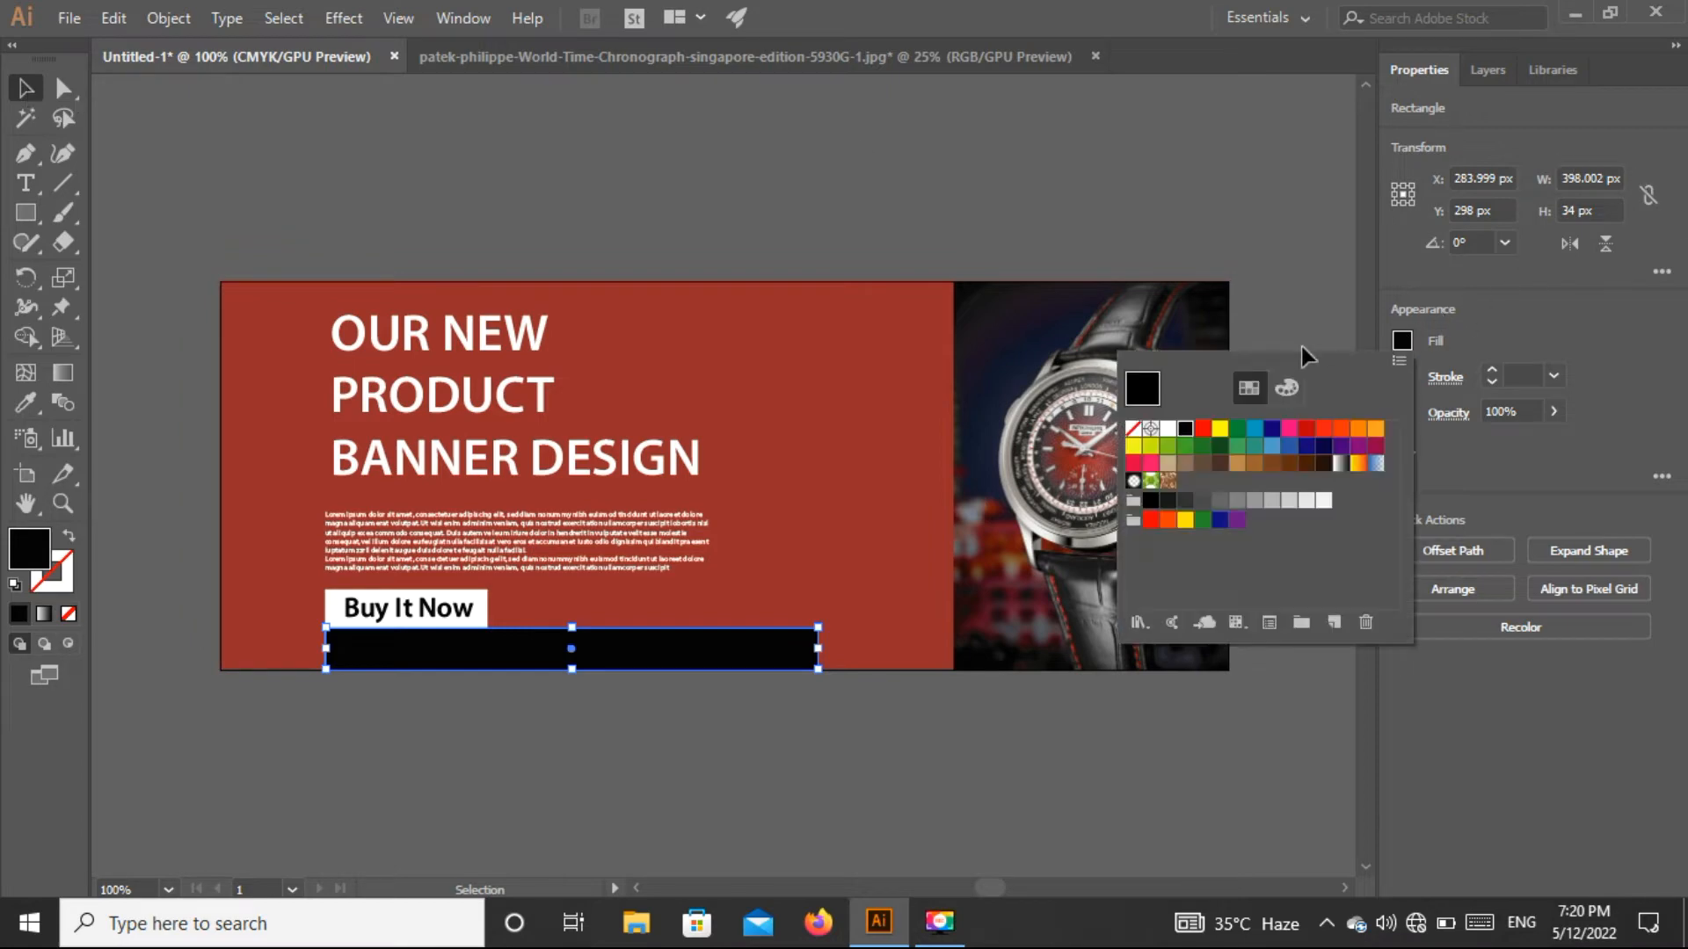
click(1377, 430)
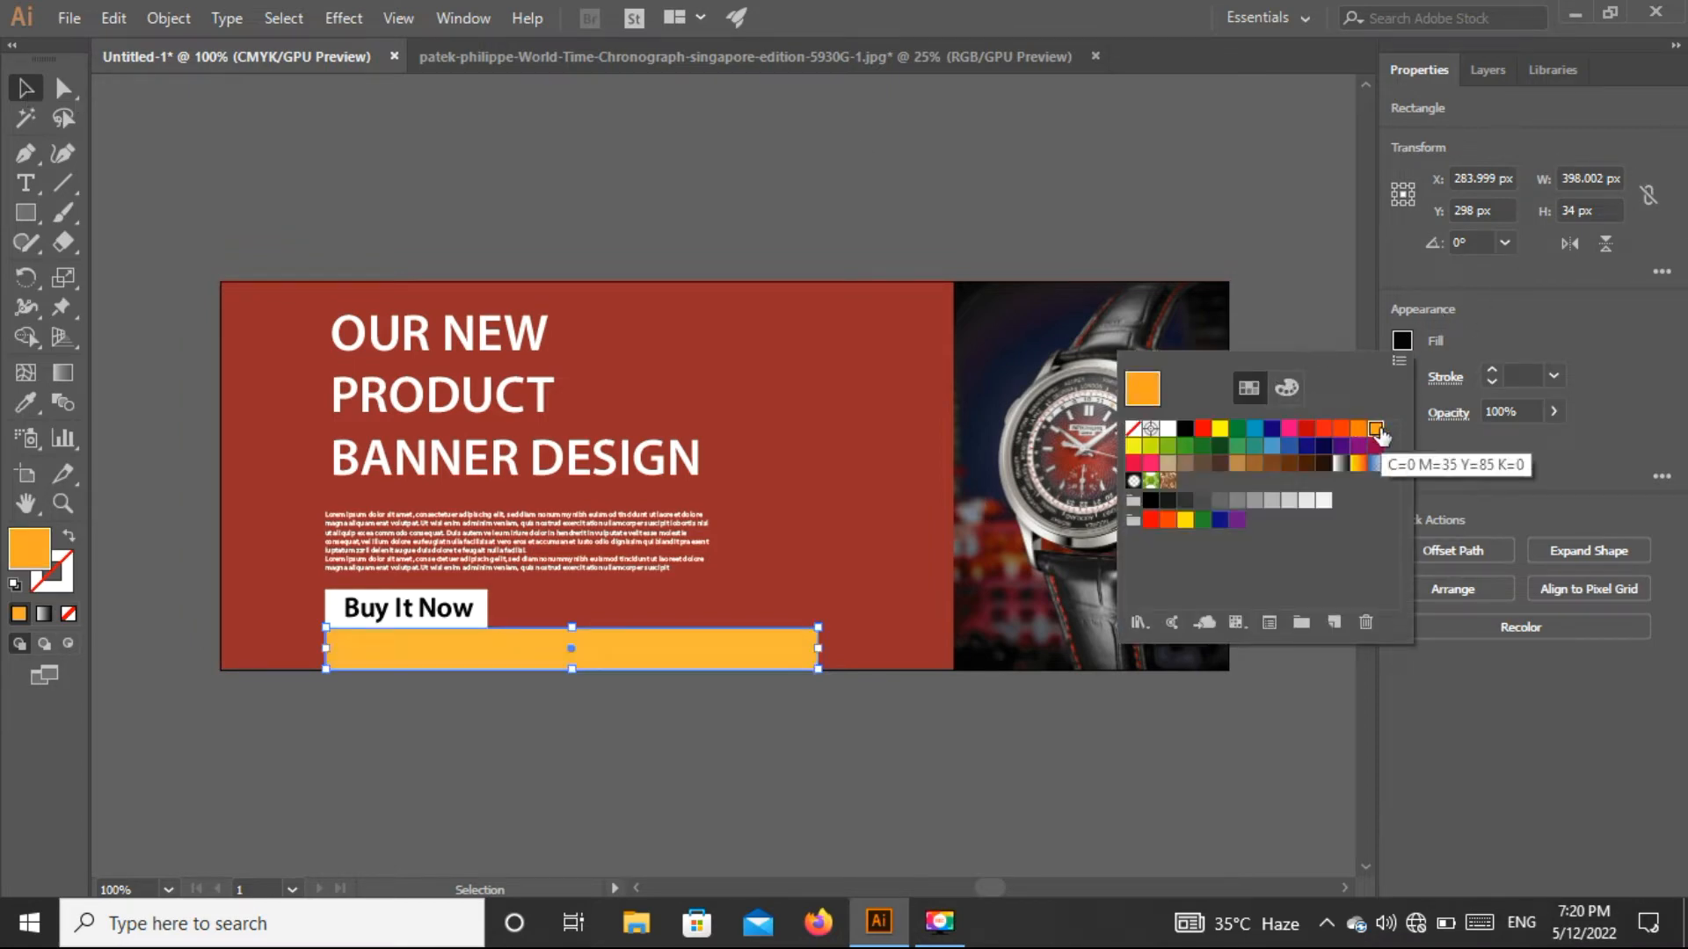
click(926, 222)
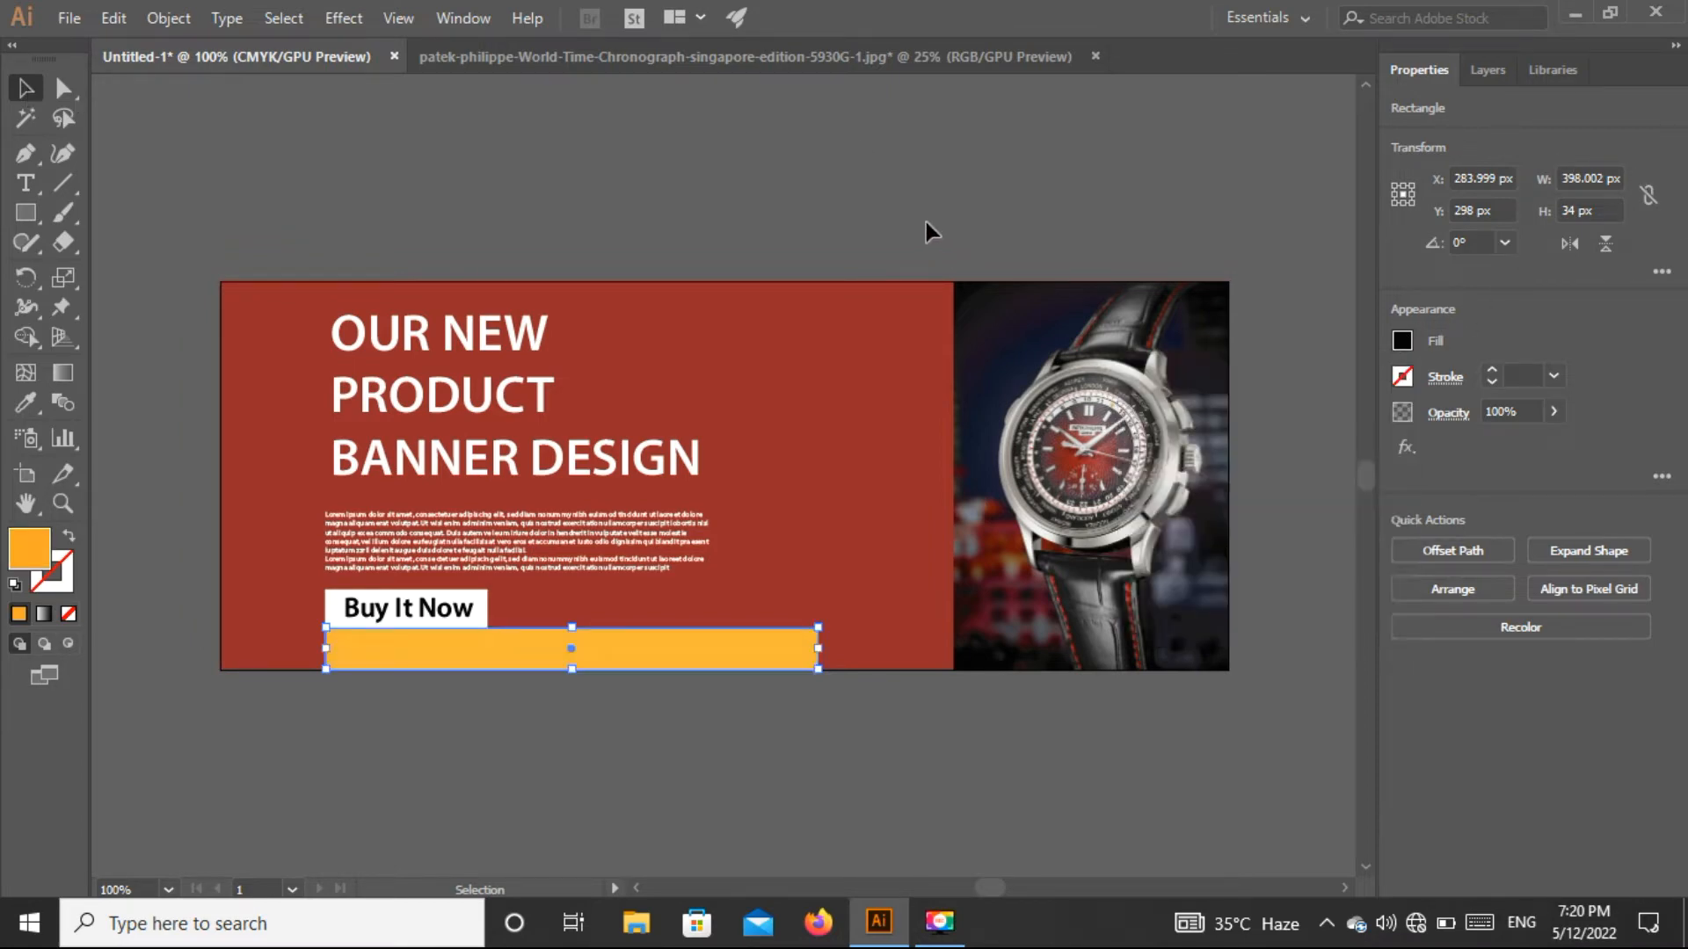
click(22, 185)
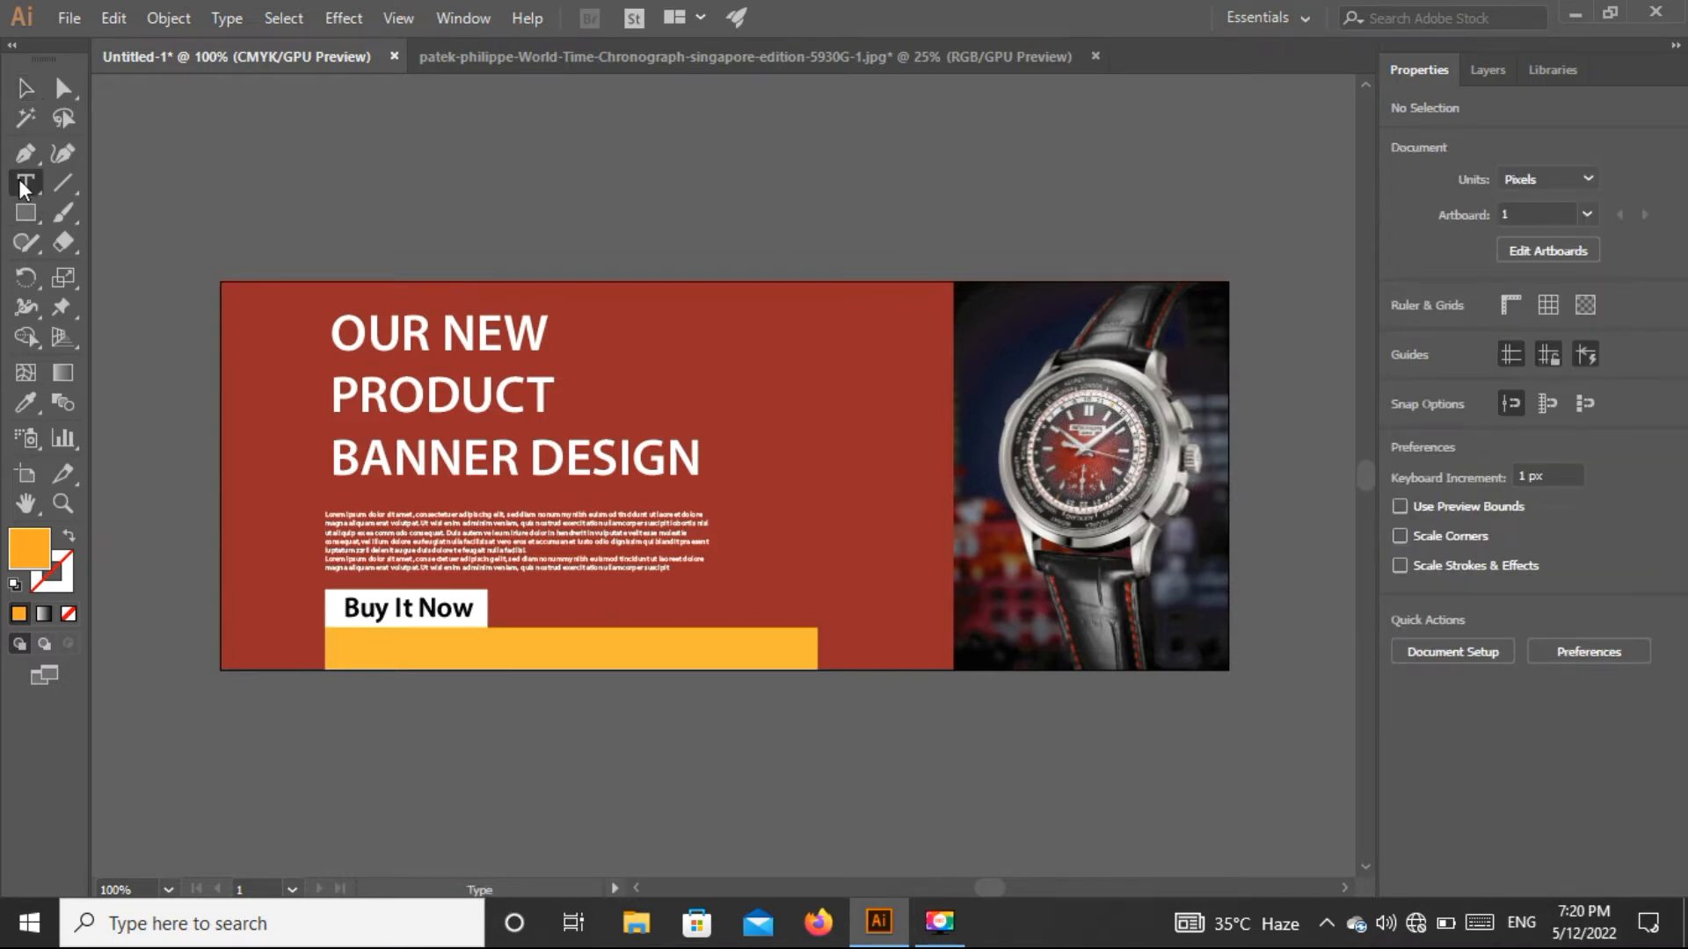
click(347, 650)
text(www.watchp)
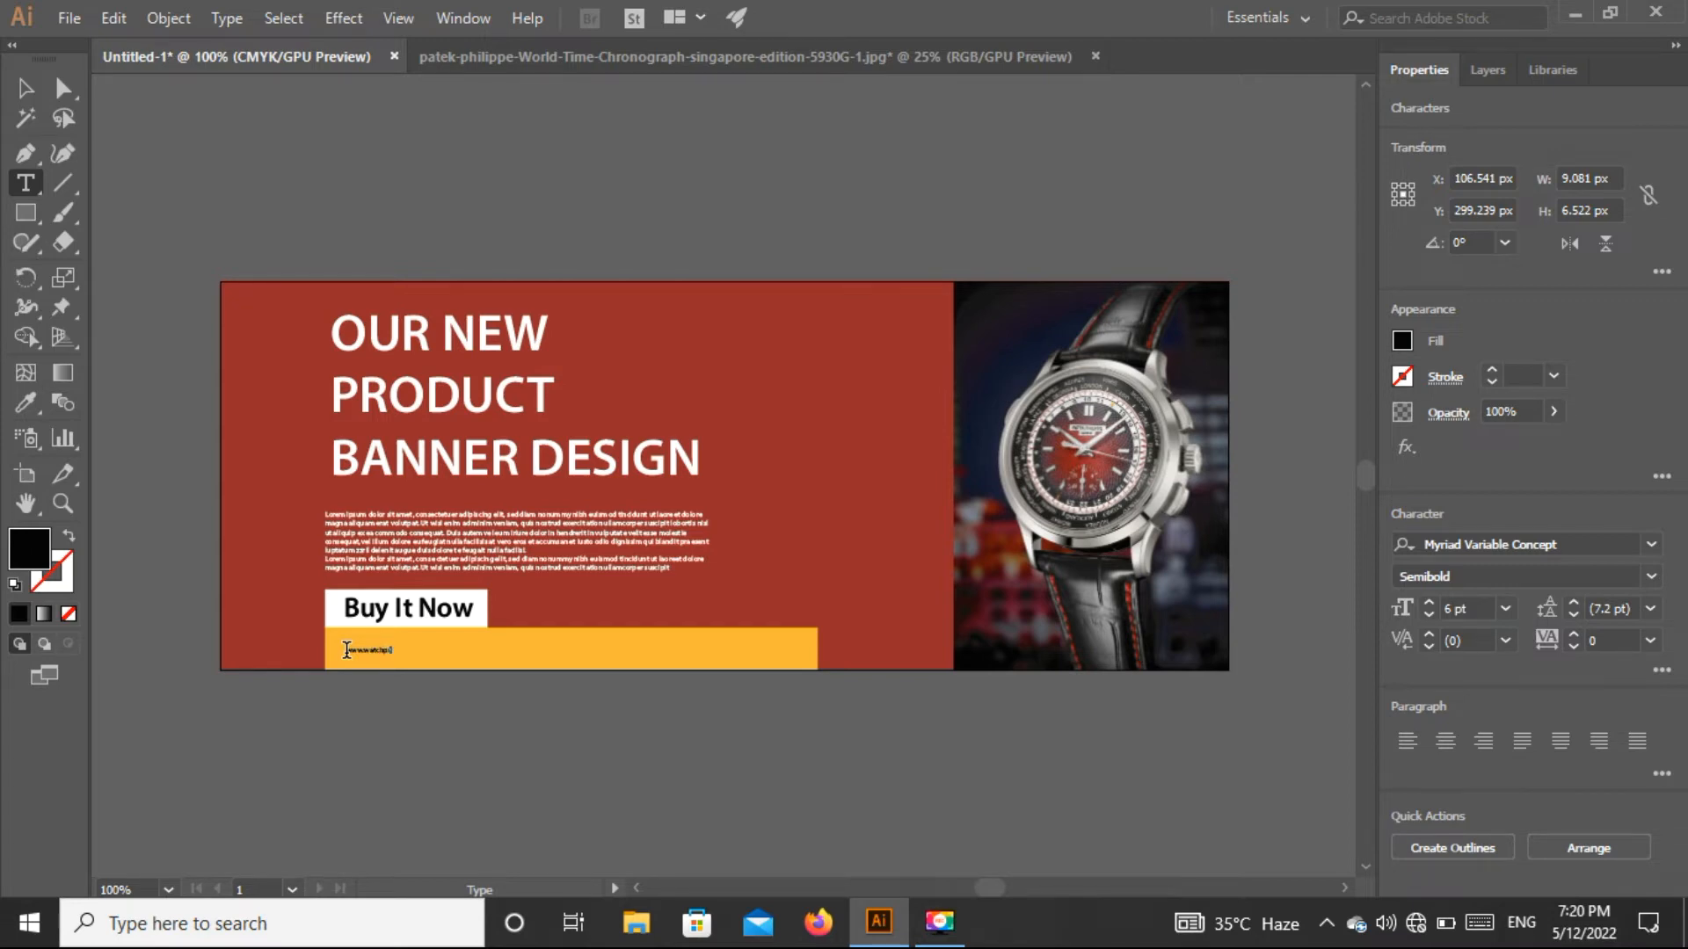
text(rchaseemail.com)
click(28, 88)
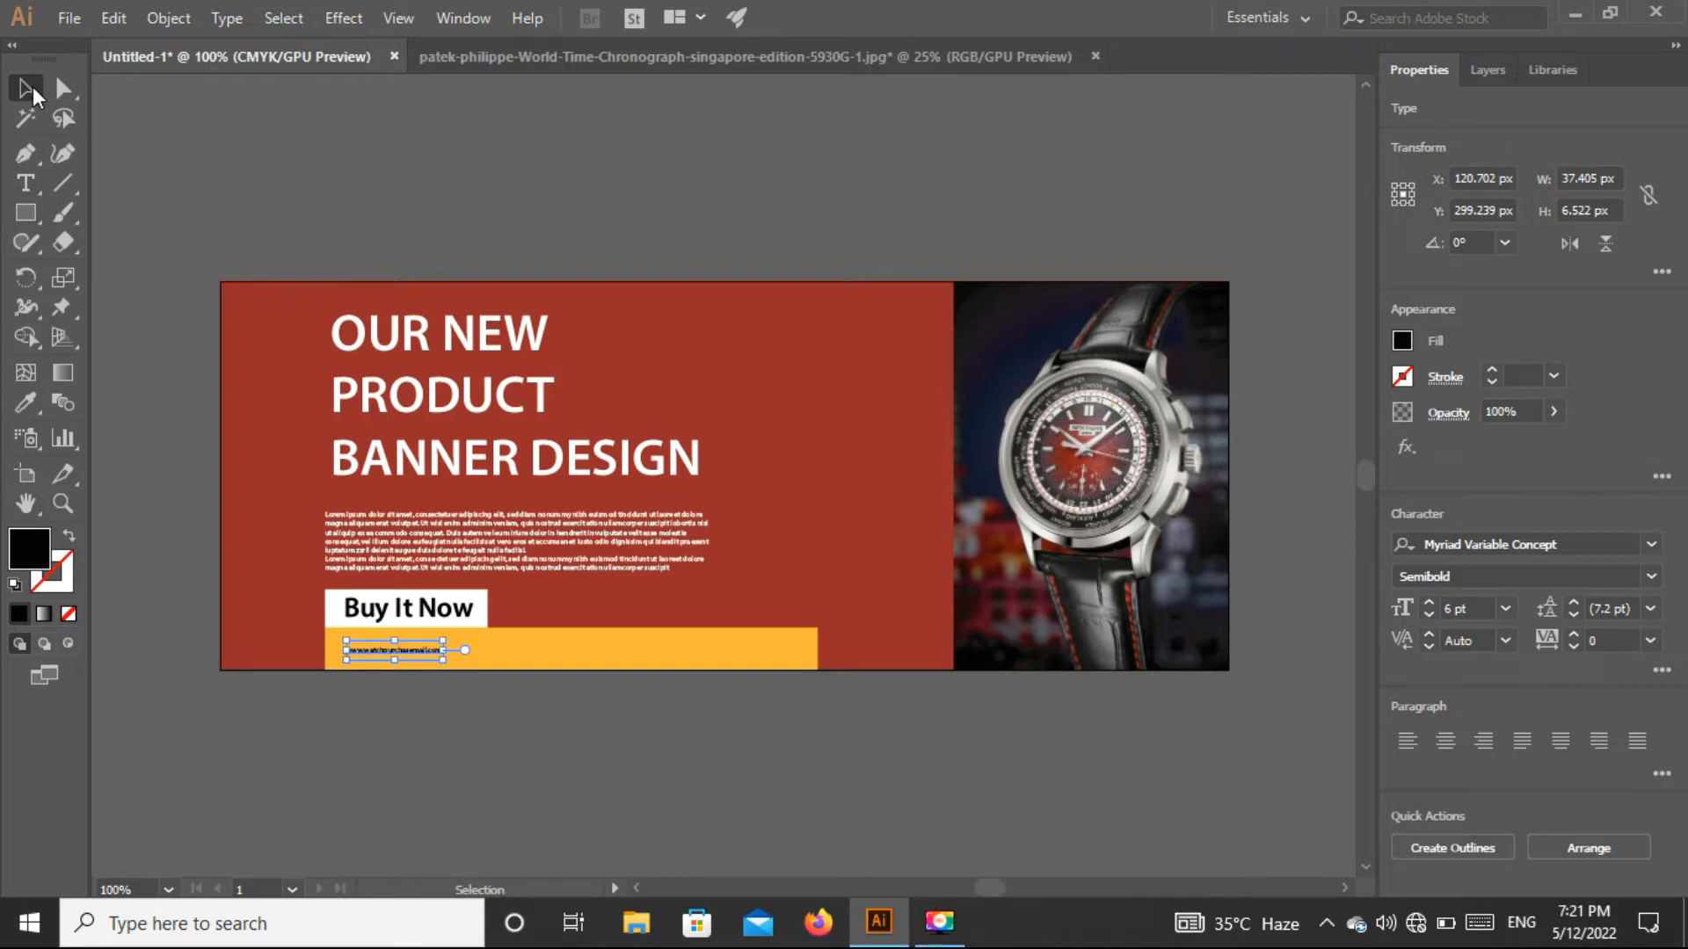
drag(447, 661, 772, 823)
drag(609, 686, 636, 661)
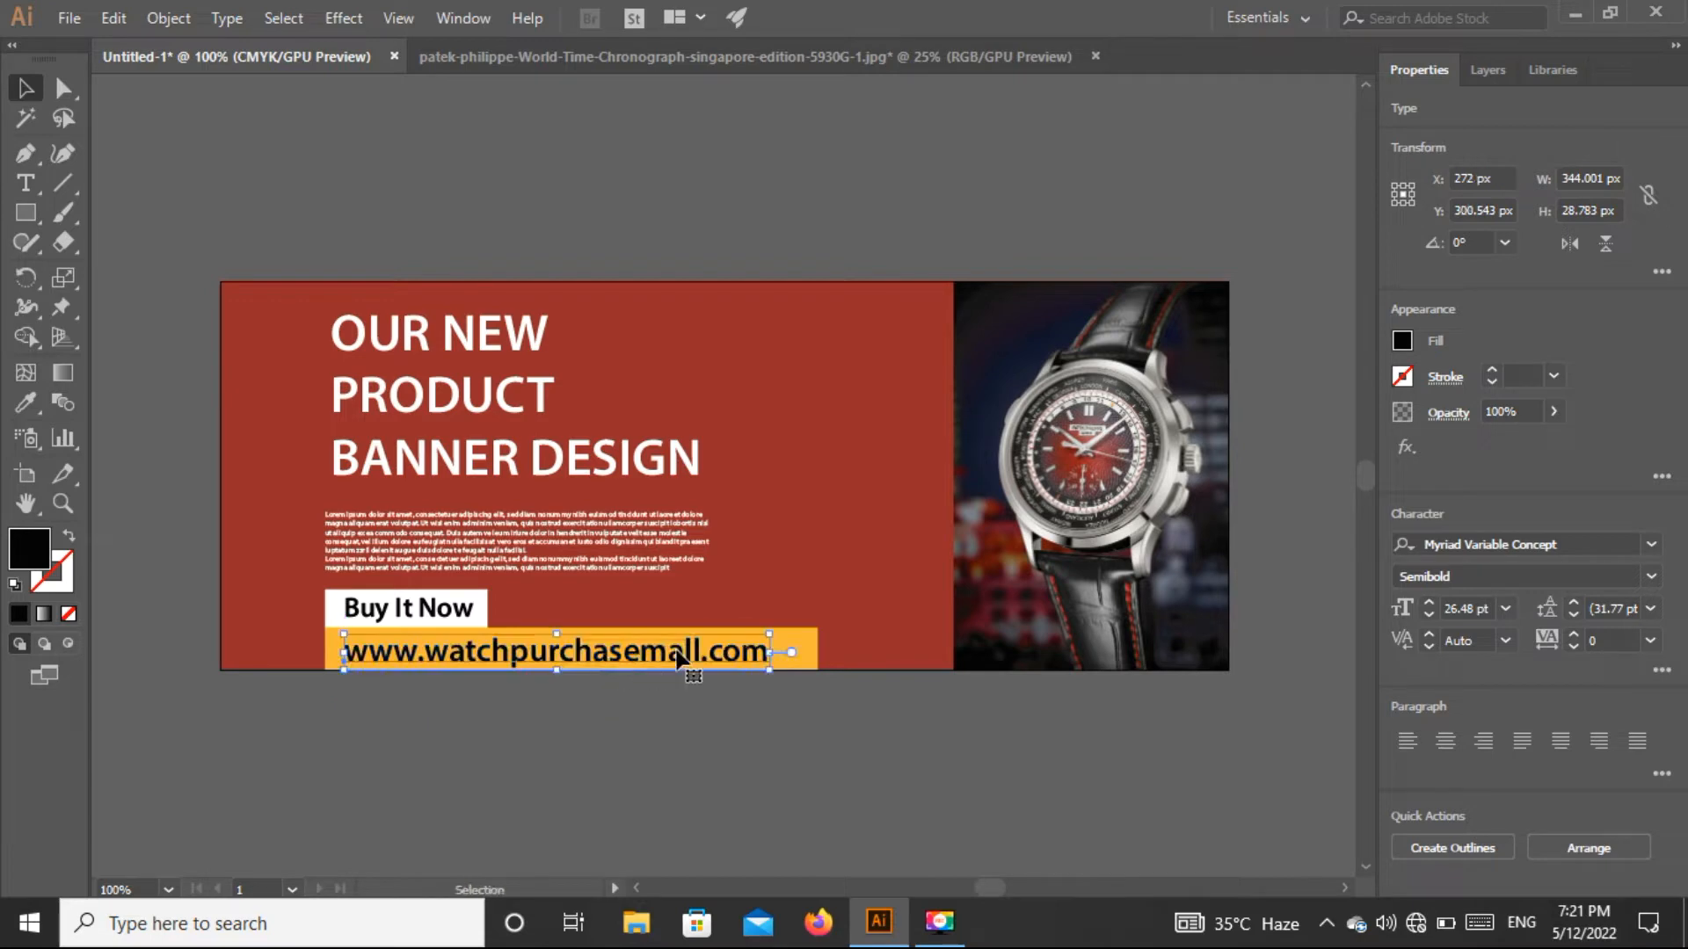
Step: Nudge the web address slightly to the right, preview different typefaces on it and choose Myriad Variable Concept
key(Right)
key(Right)
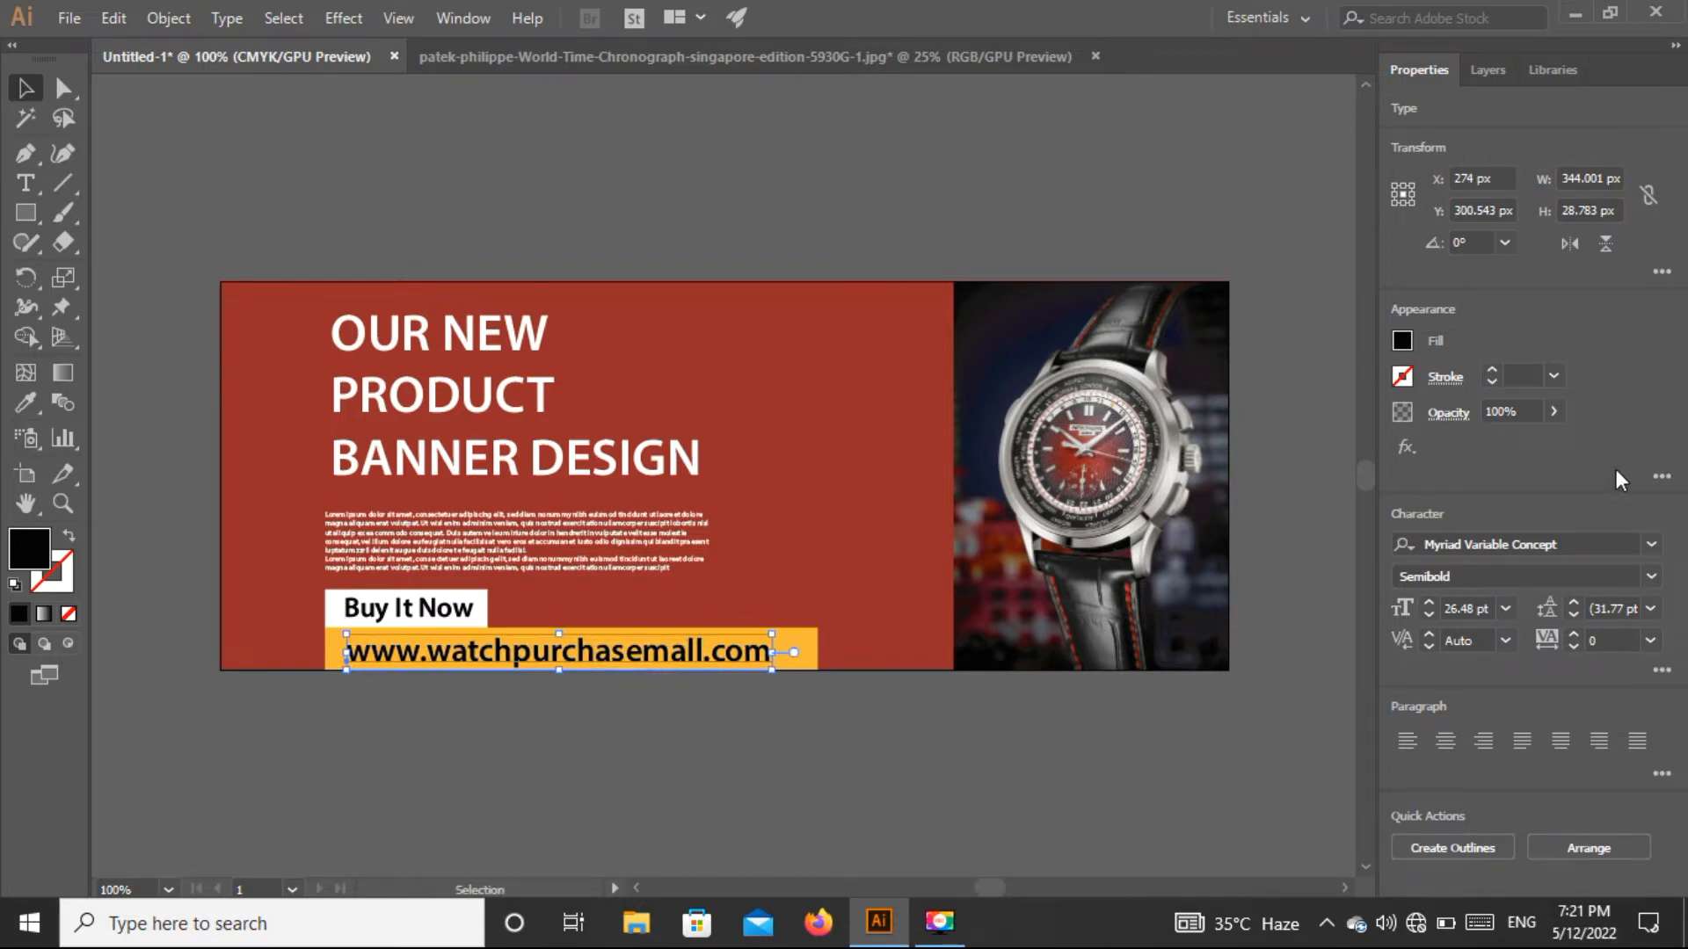
click(1653, 547)
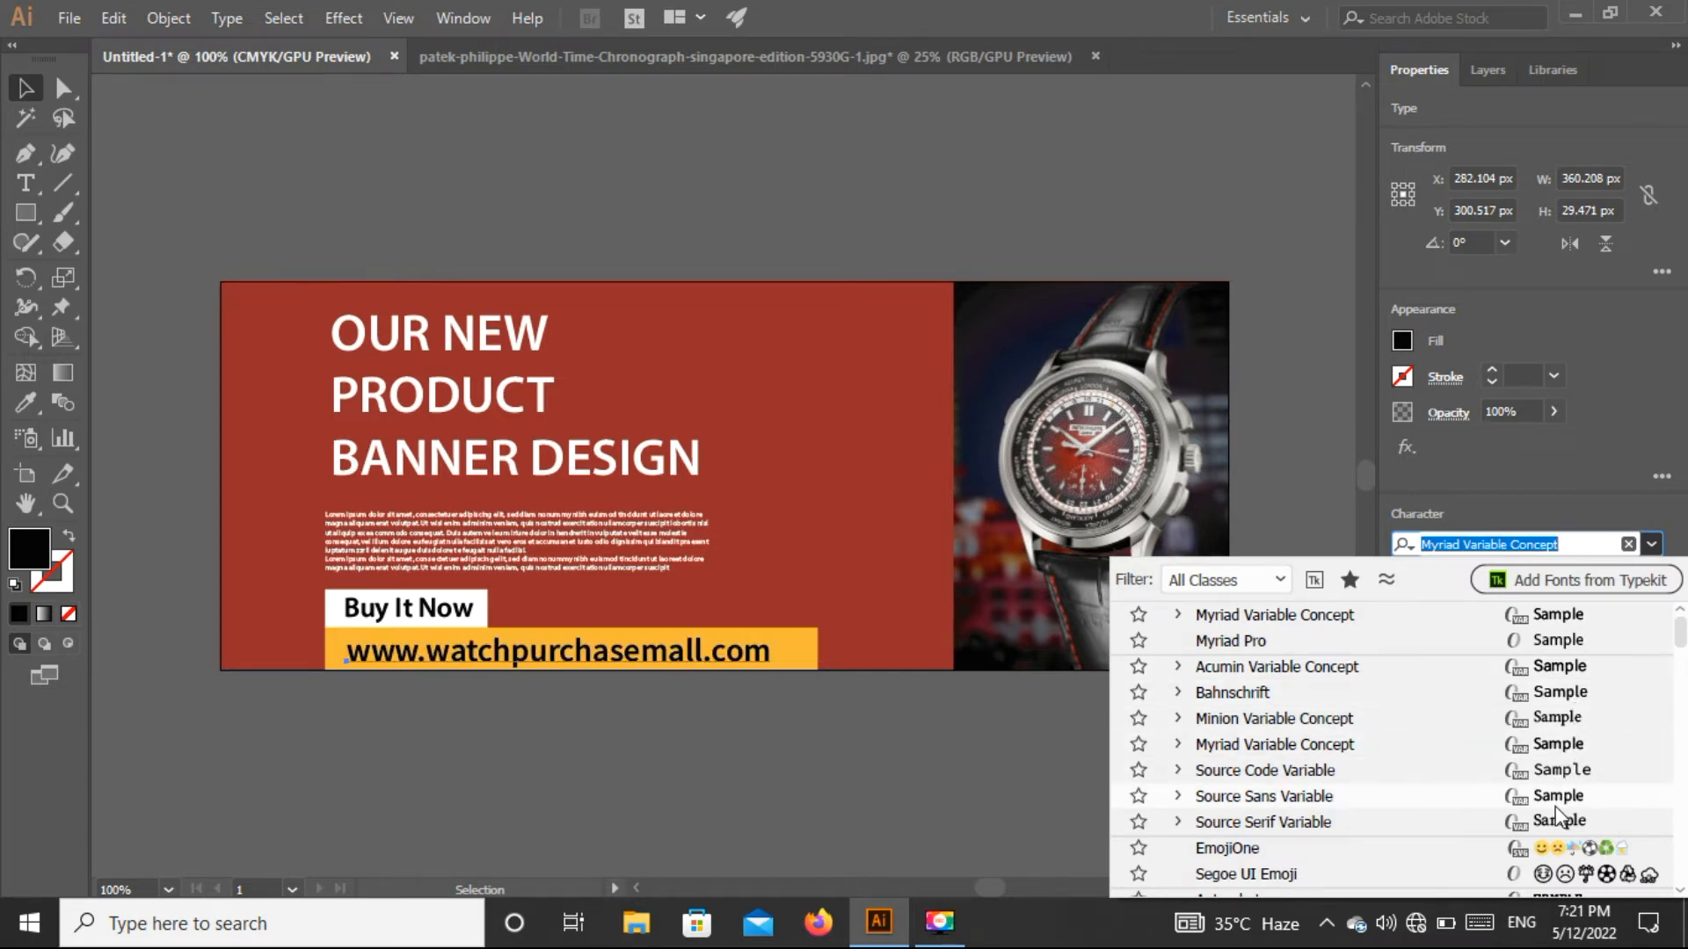
drag(1679, 640, 1678, 670)
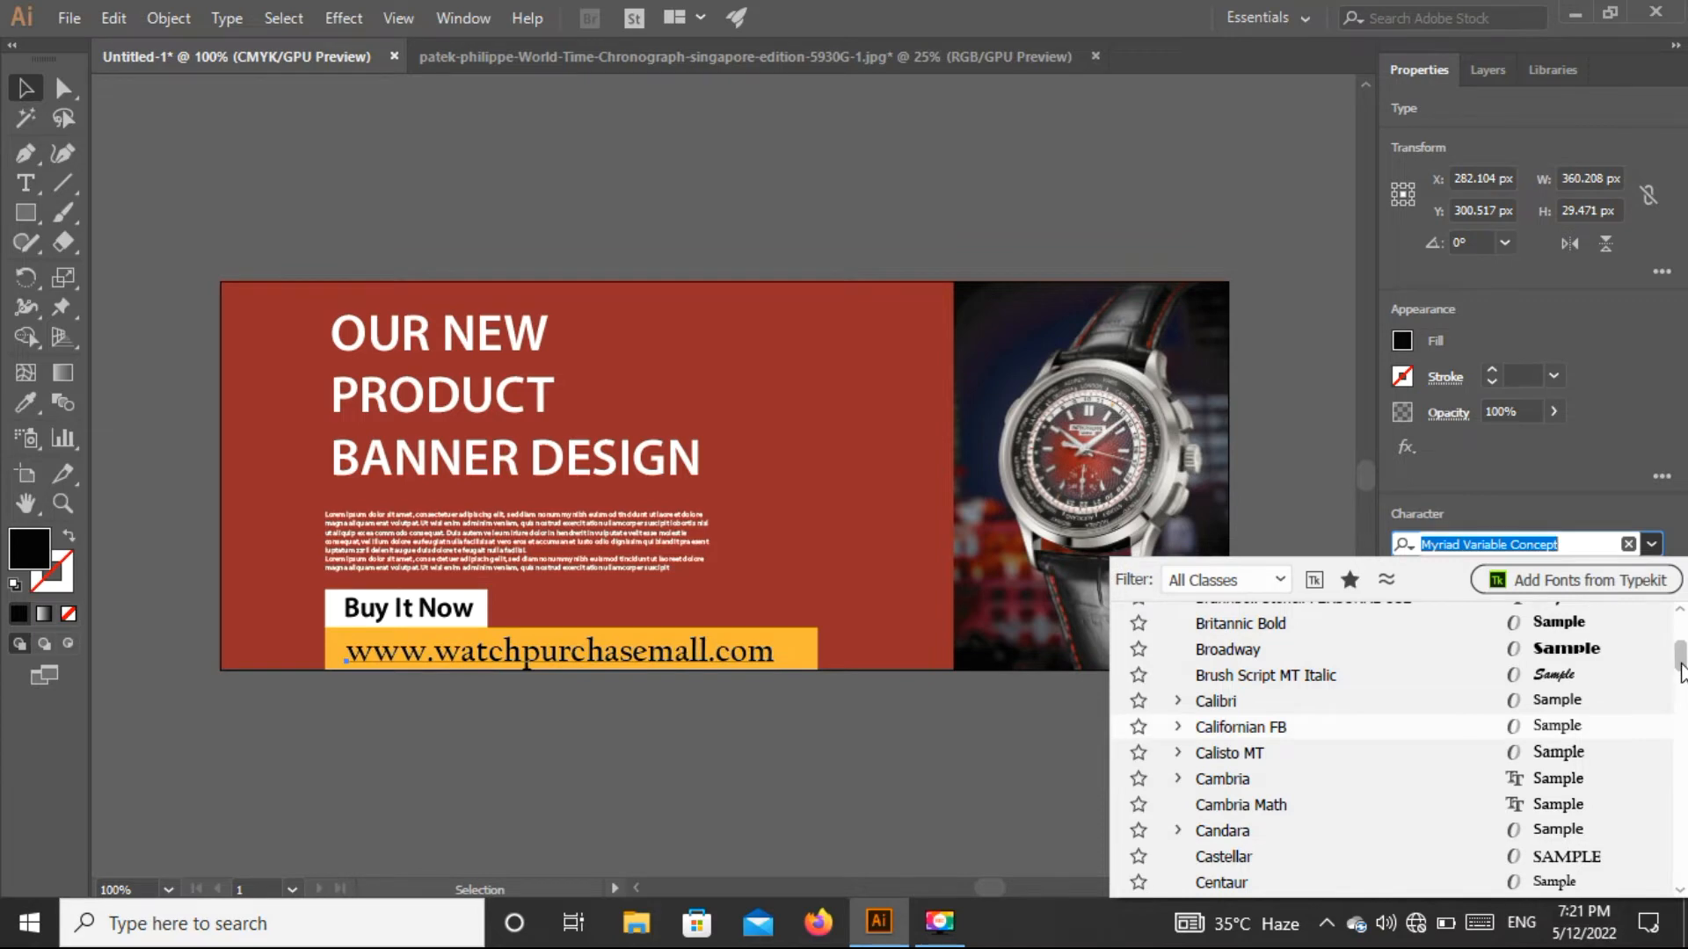
drag(1680, 670, 1681, 723)
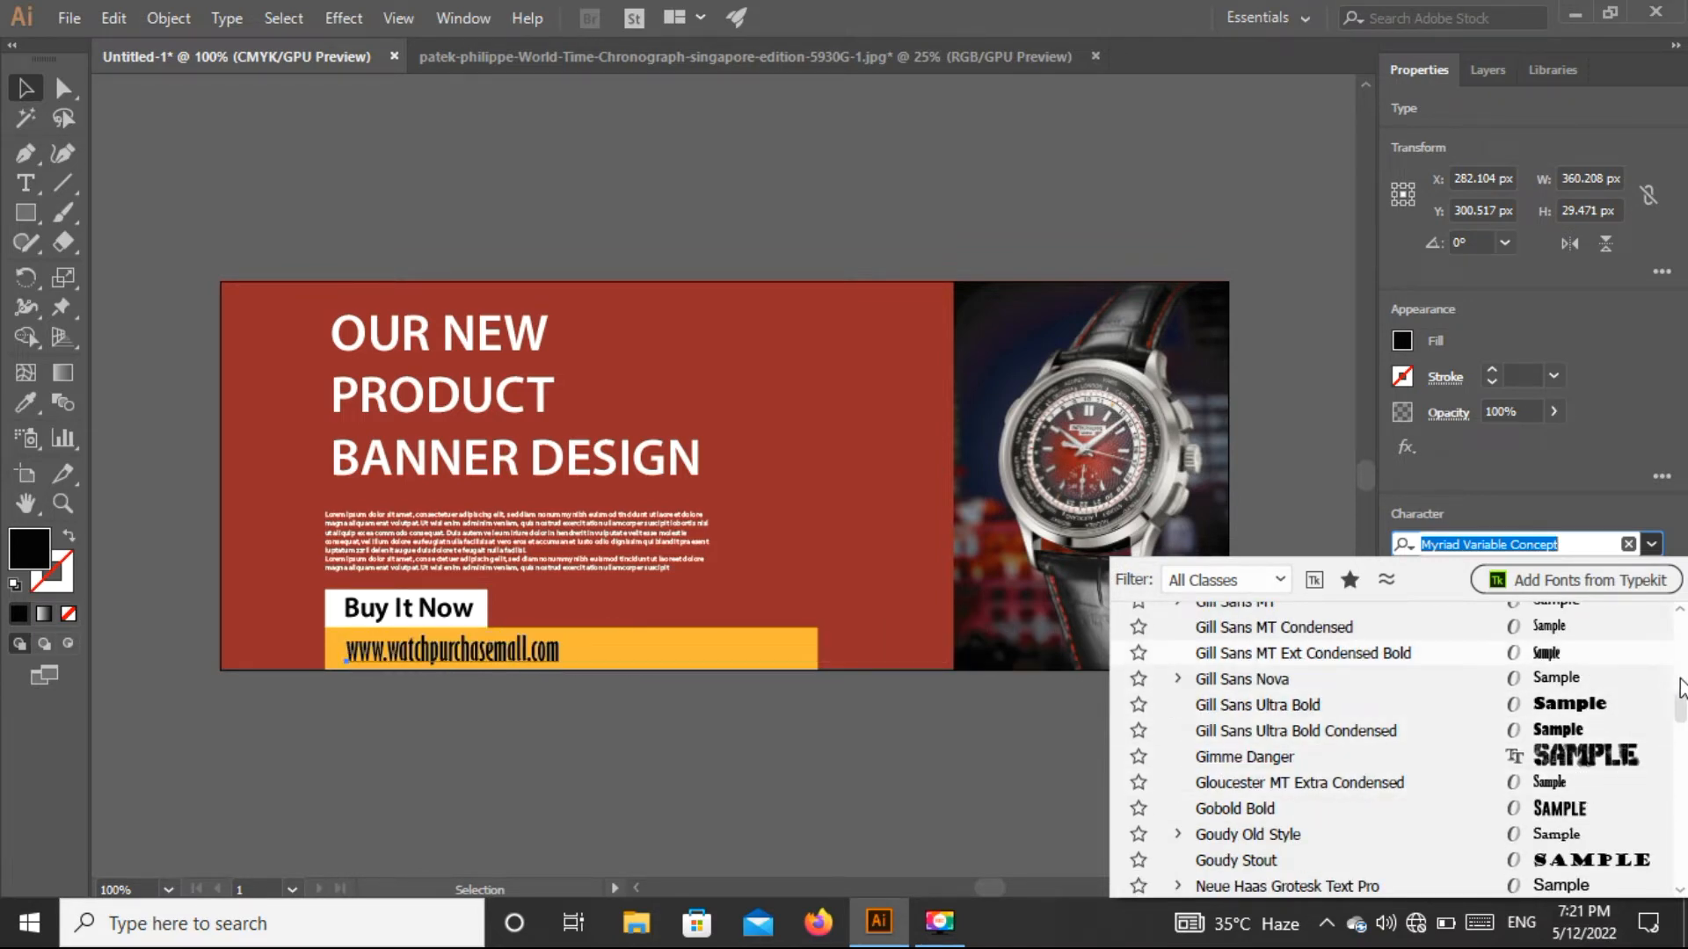
drag(1681, 688, 1681, 750)
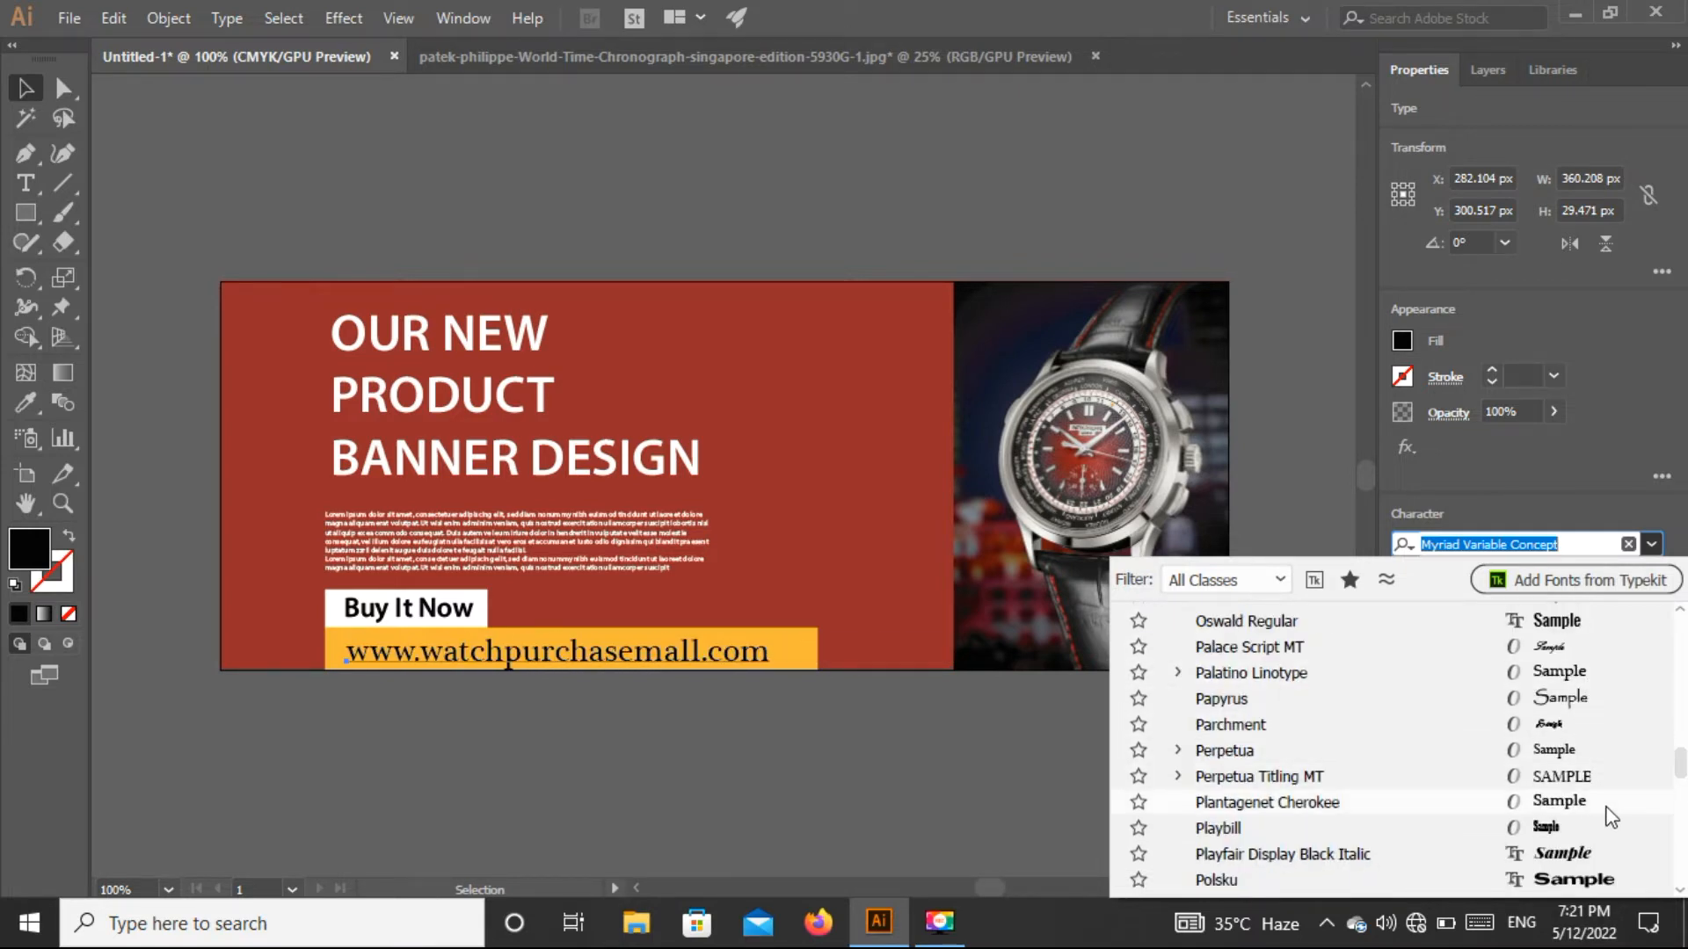
drag(1683, 771, 1680, 803)
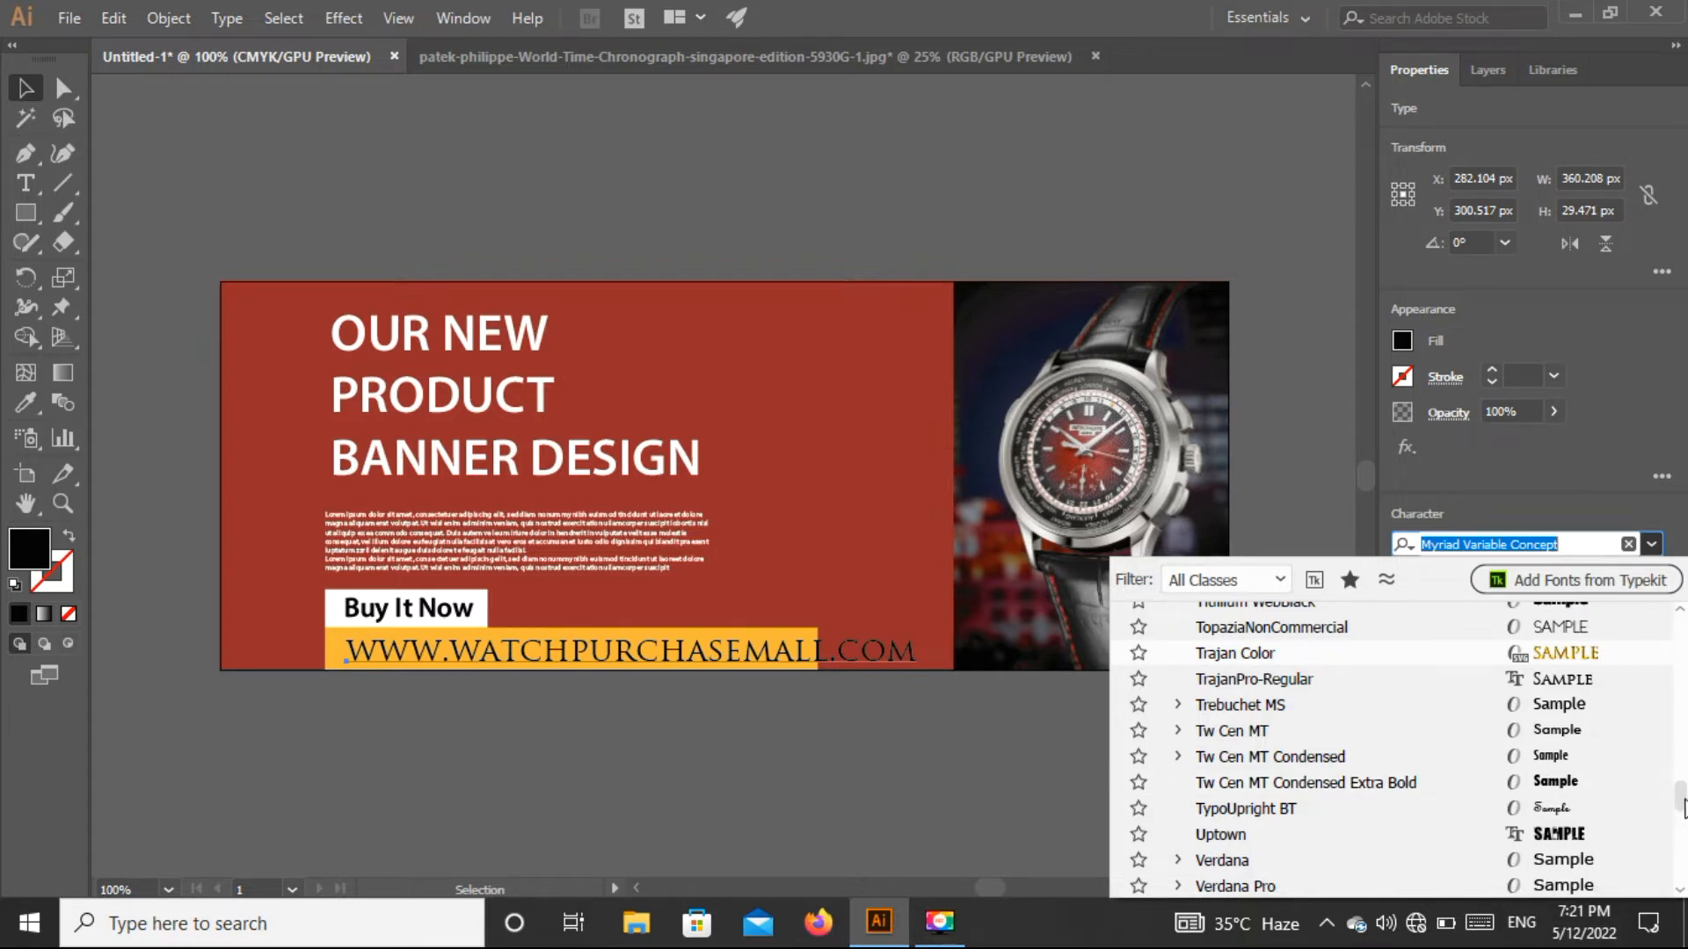
drag(1680, 810, 1681, 857)
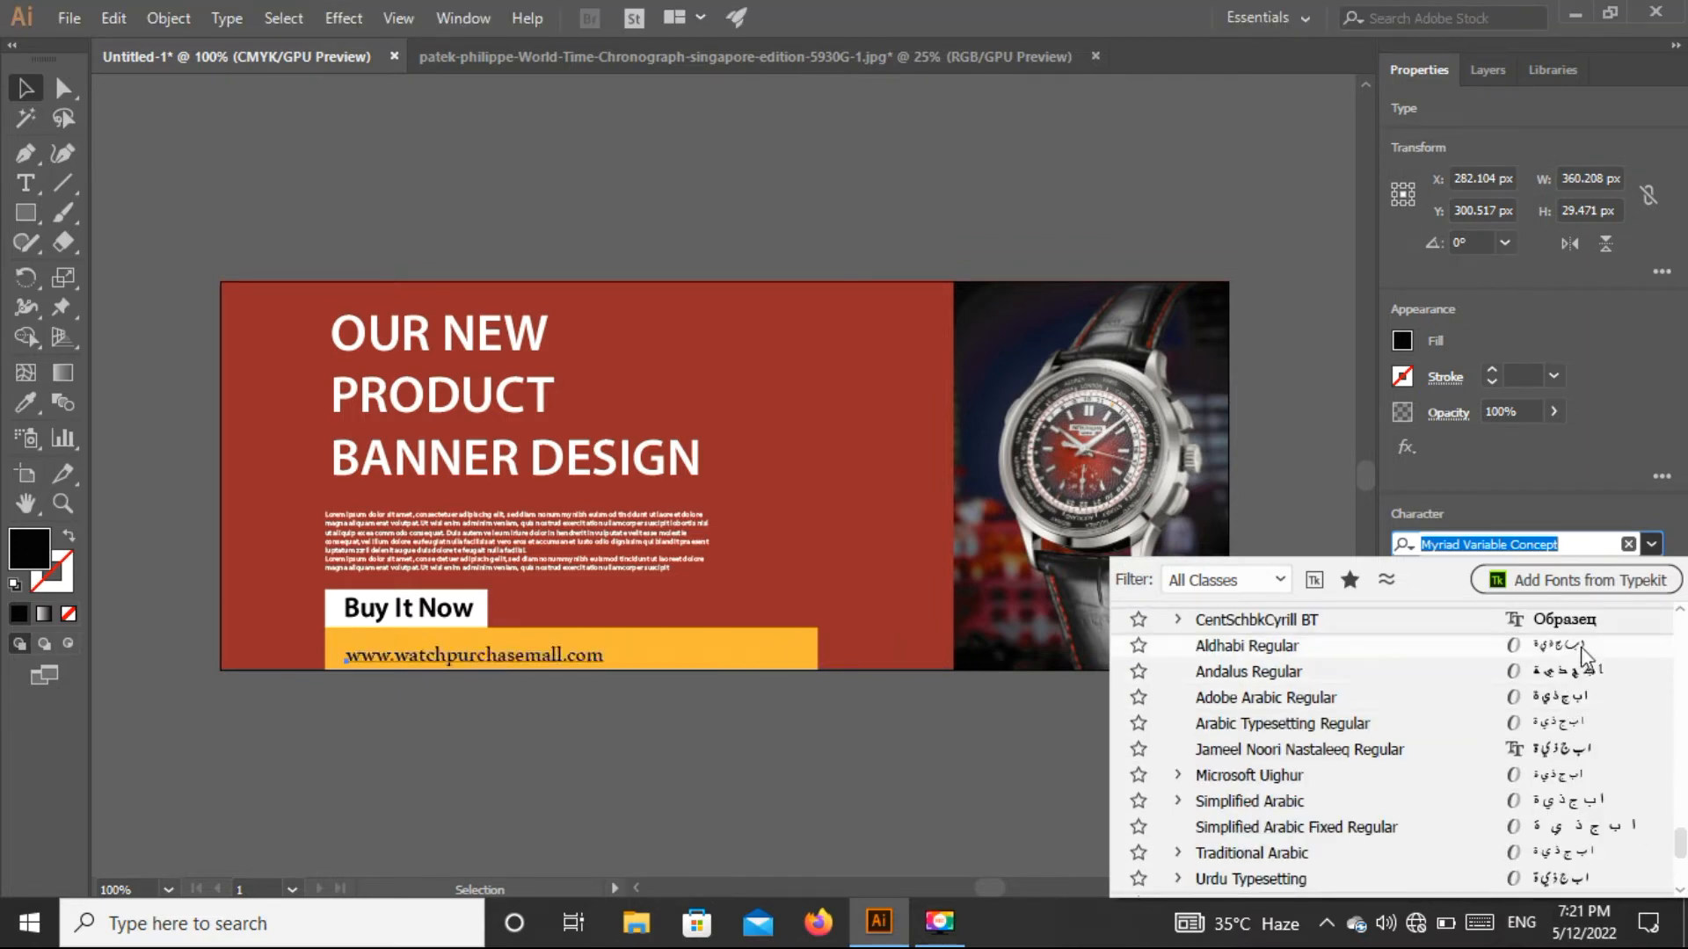
drag(1679, 846, 1661, 593)
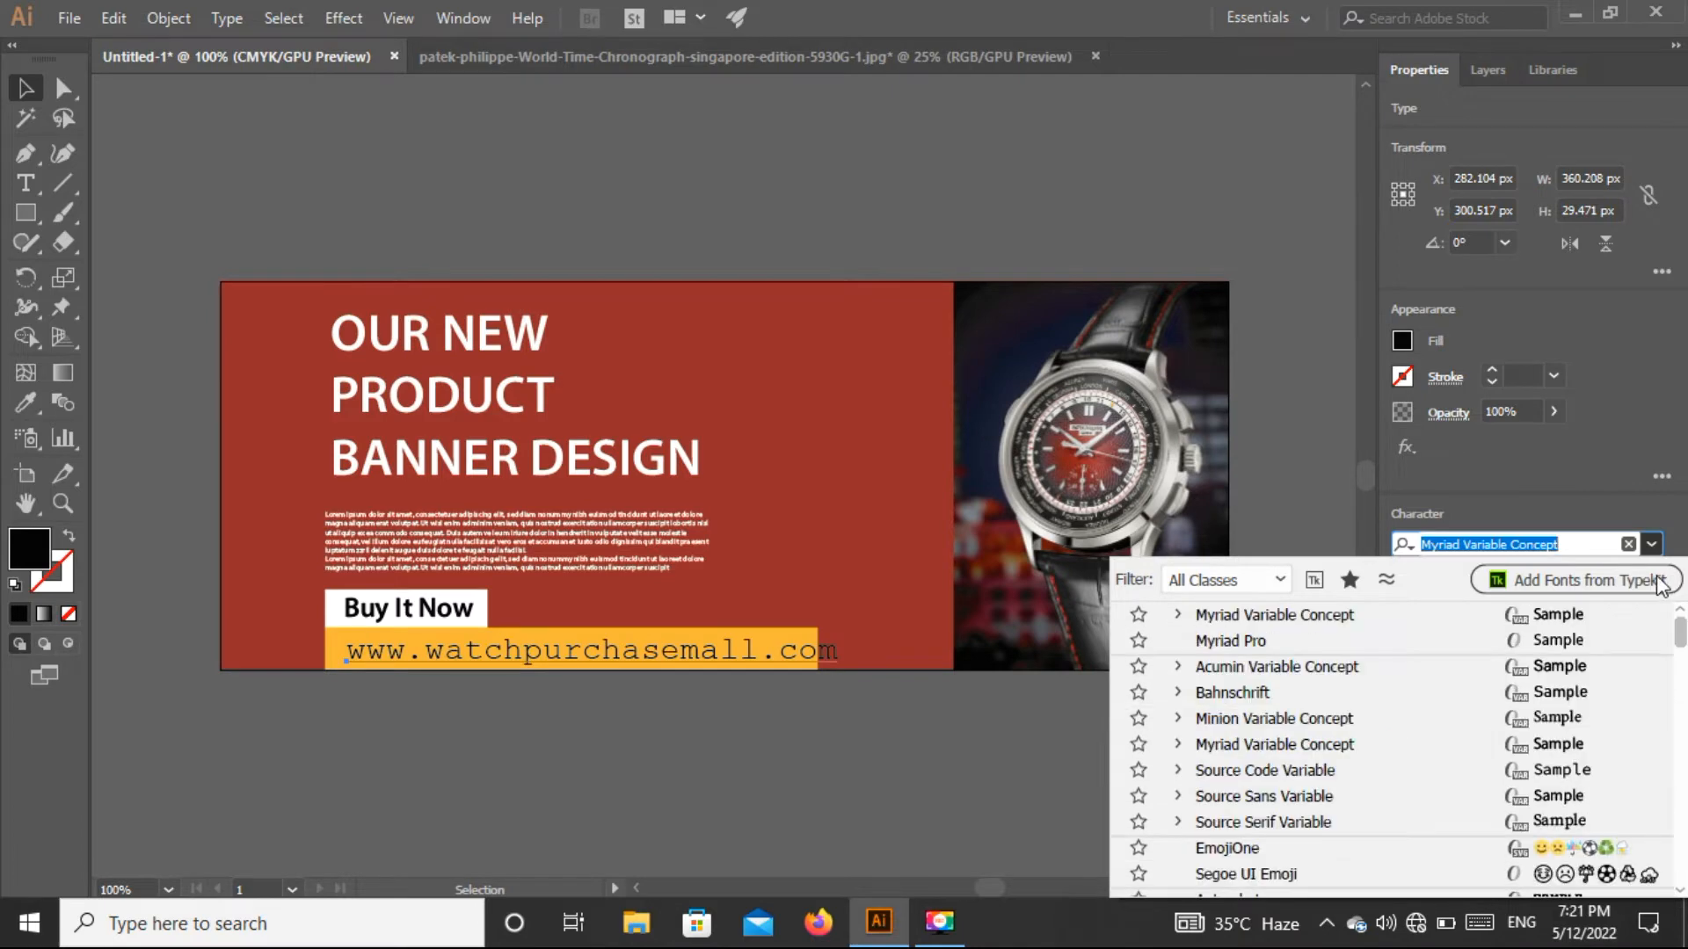
click(1546, 613)
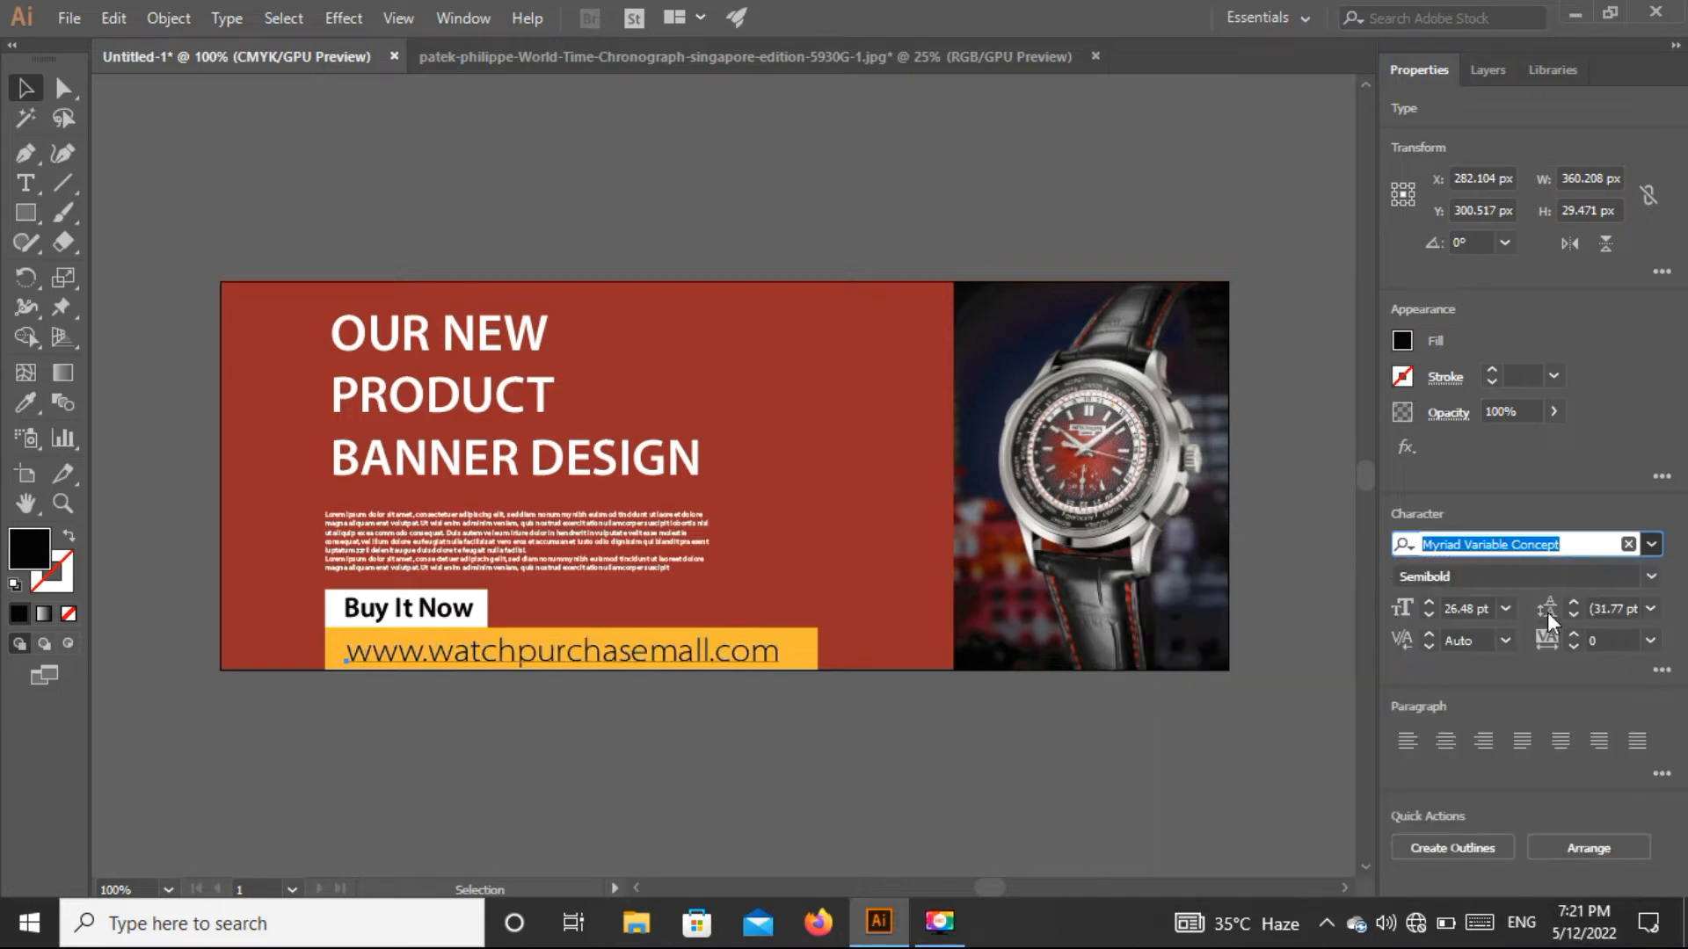
Step: Compare the font styles on the web address and set it to Condensed
click(1652, 577)
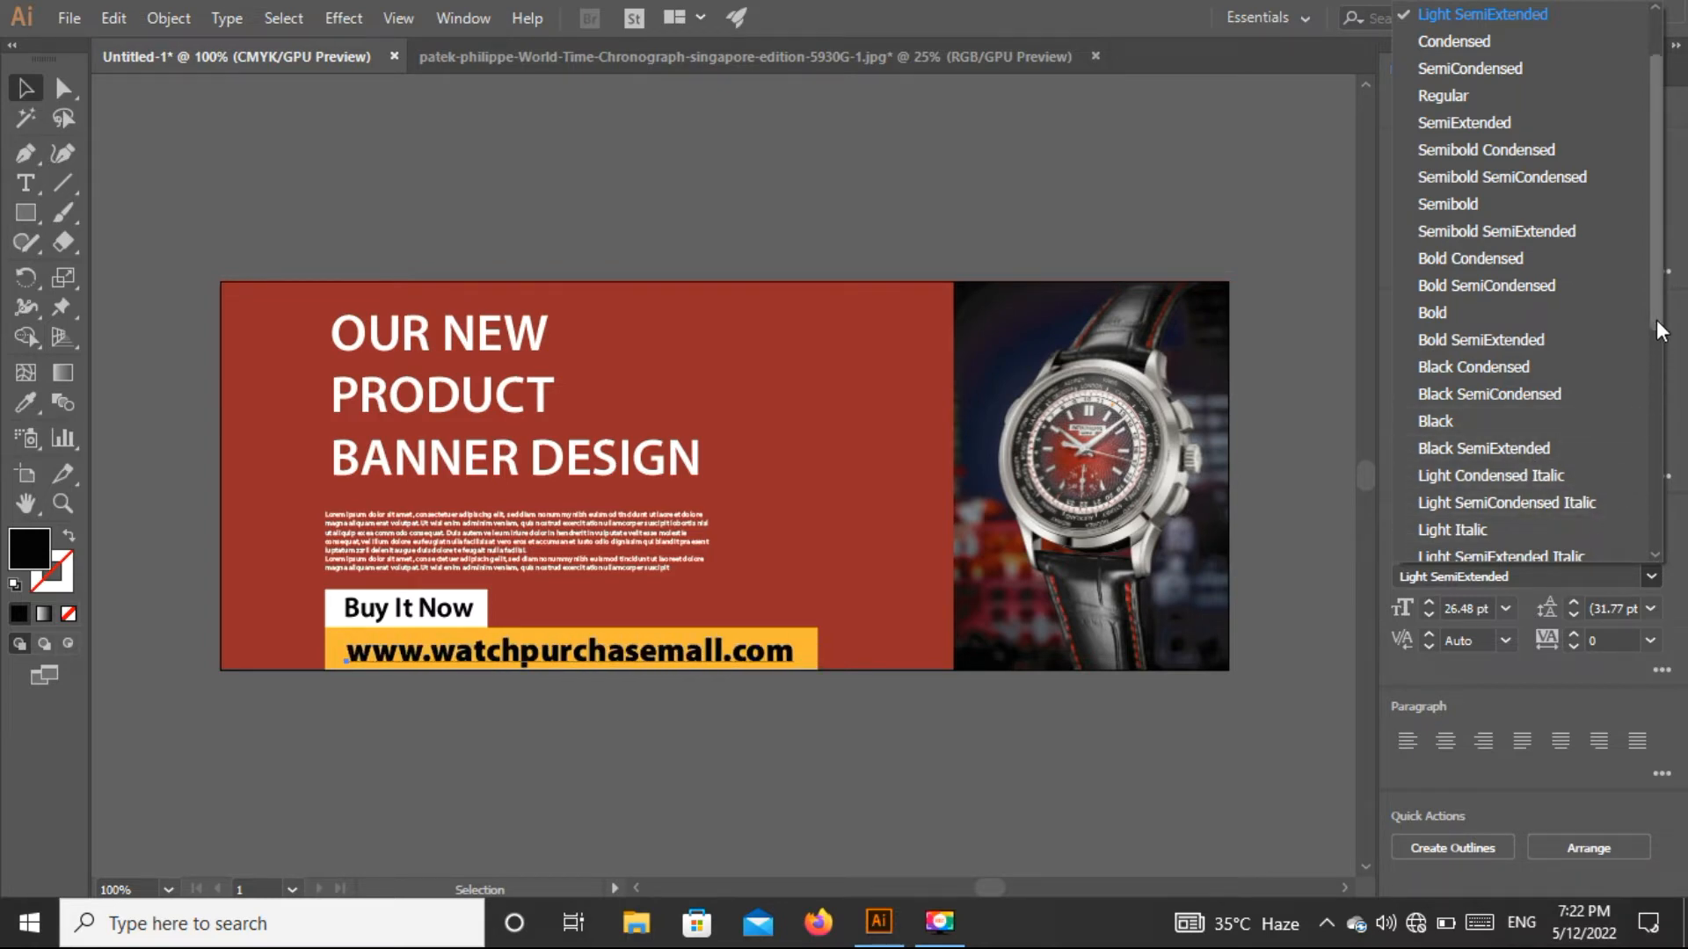
drag(1656, 320, 1652, 573)
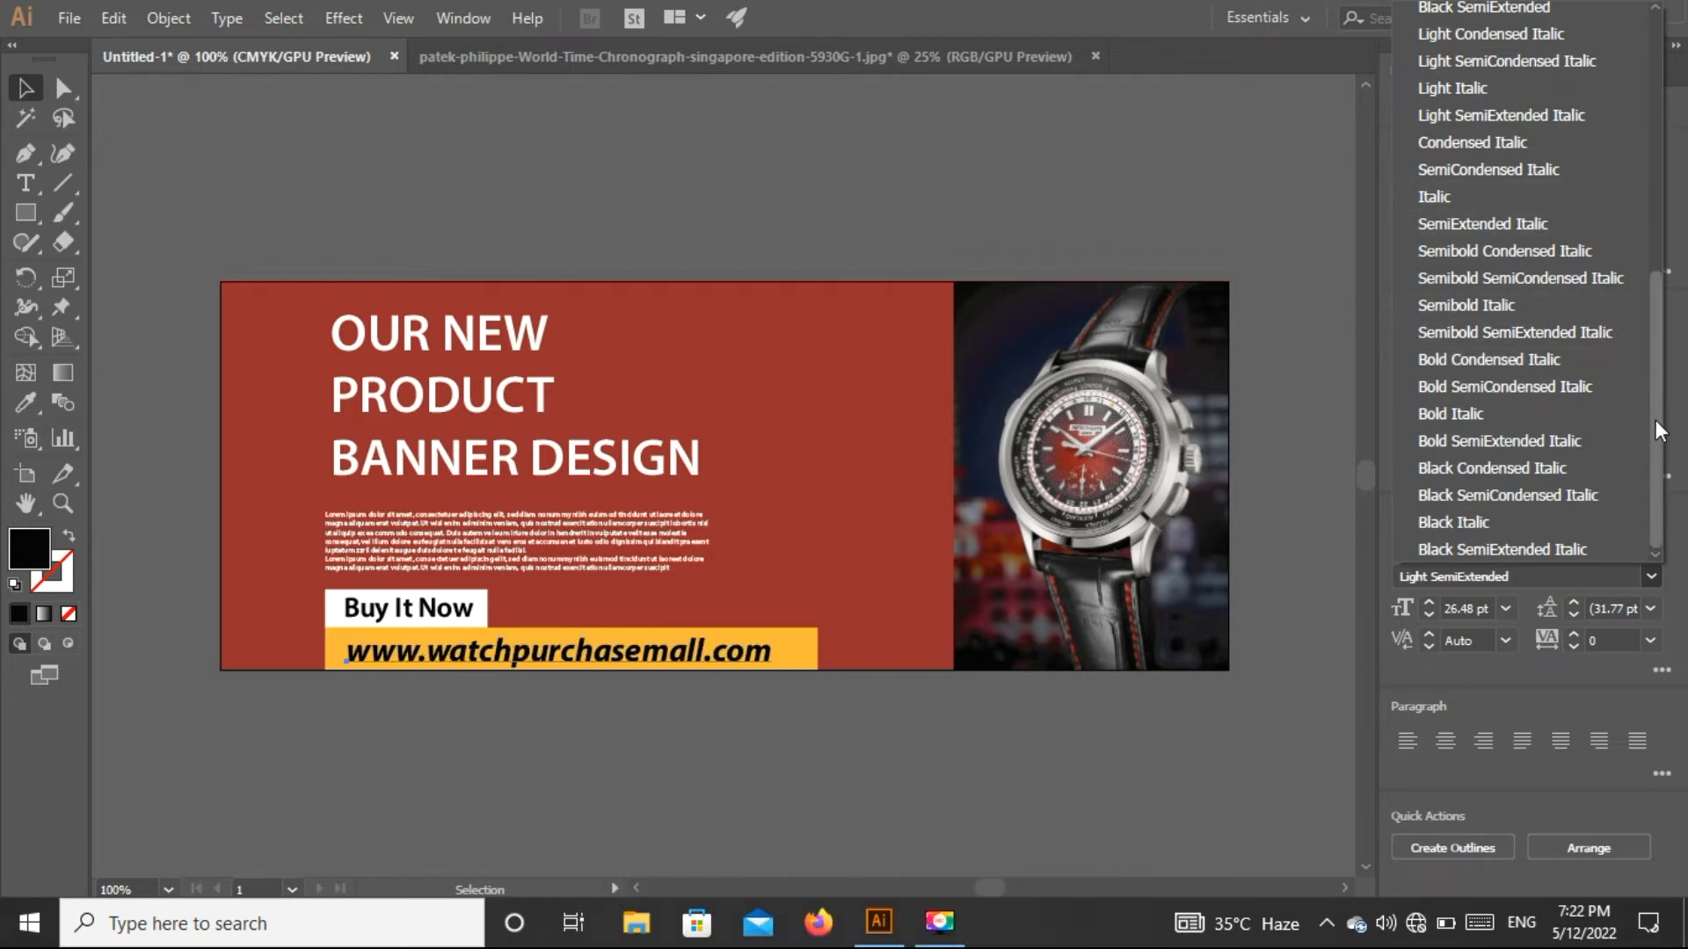
drag(1654, 349, 1671, 136)
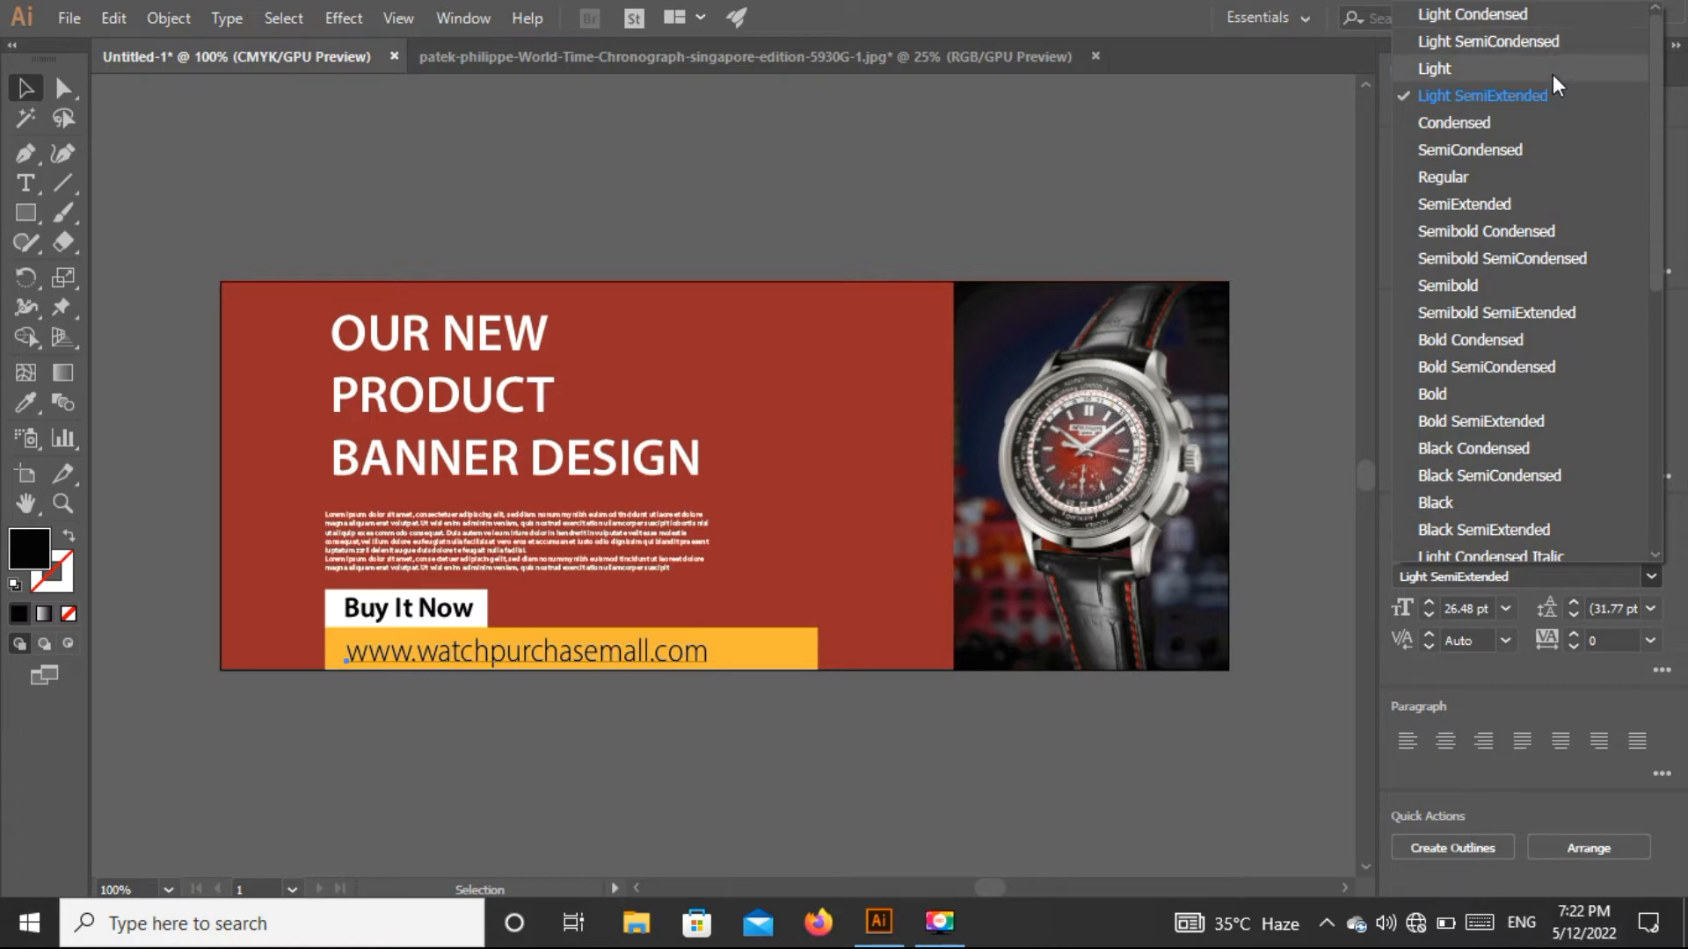
click(1549, 123)
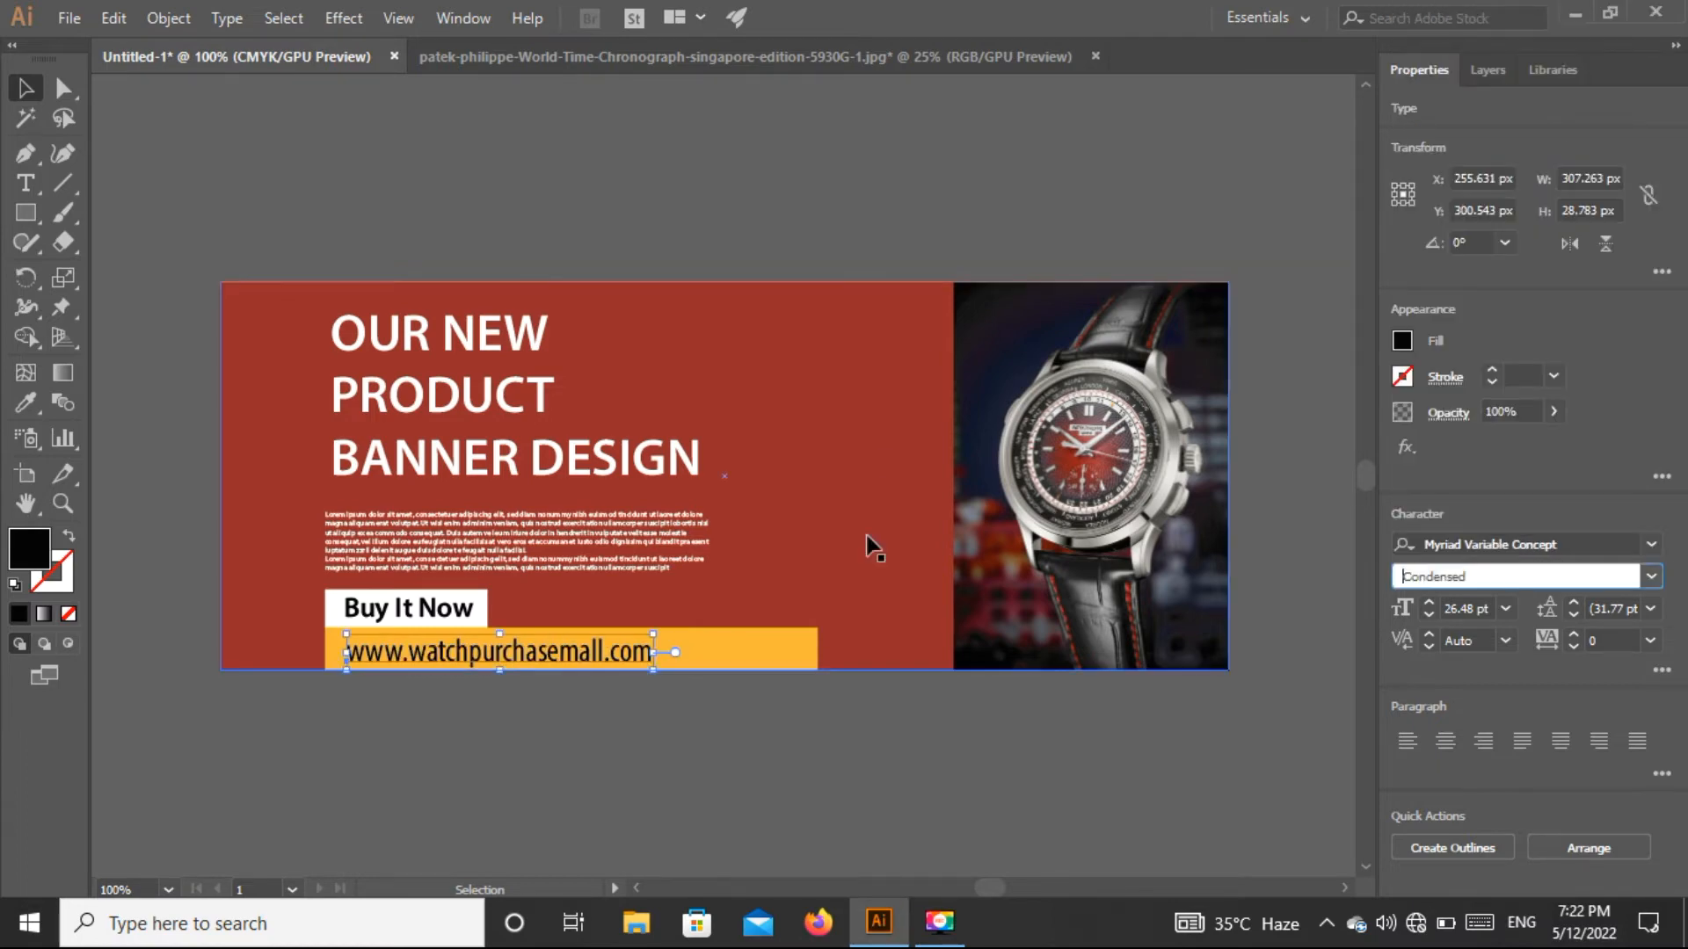
Step: Scale the web address to about 27 pt and position it near the left end of the orange bar, vertically centred
drag(655, 668, 760, 691)
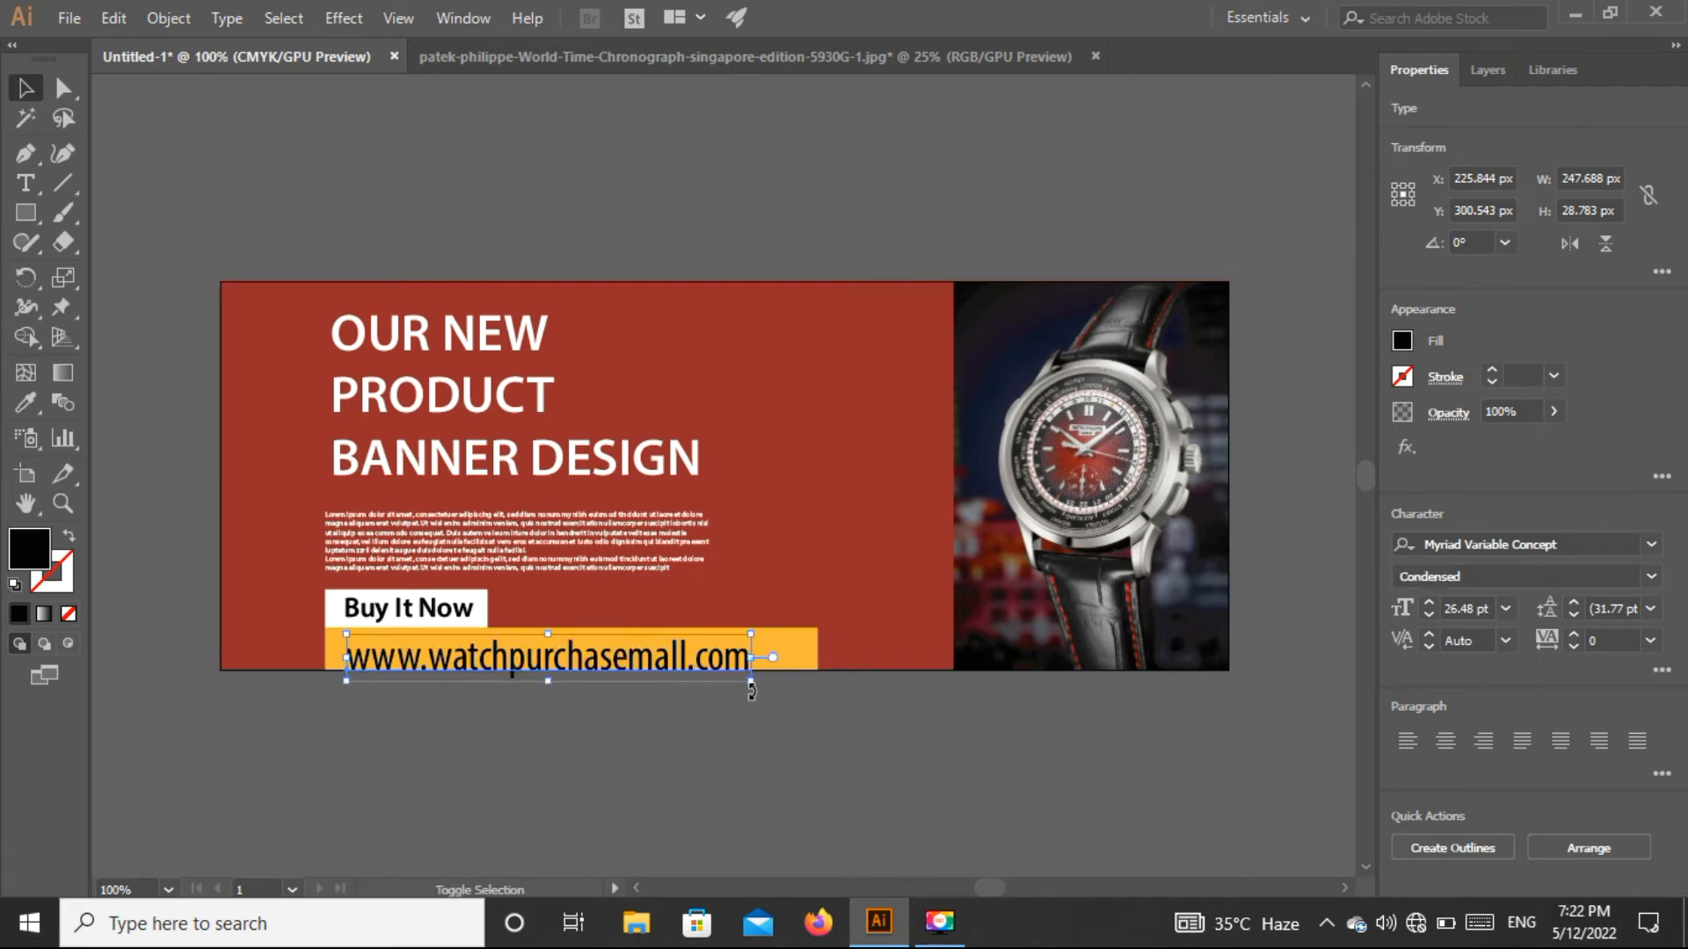
drag(640, 659, 629, 652)
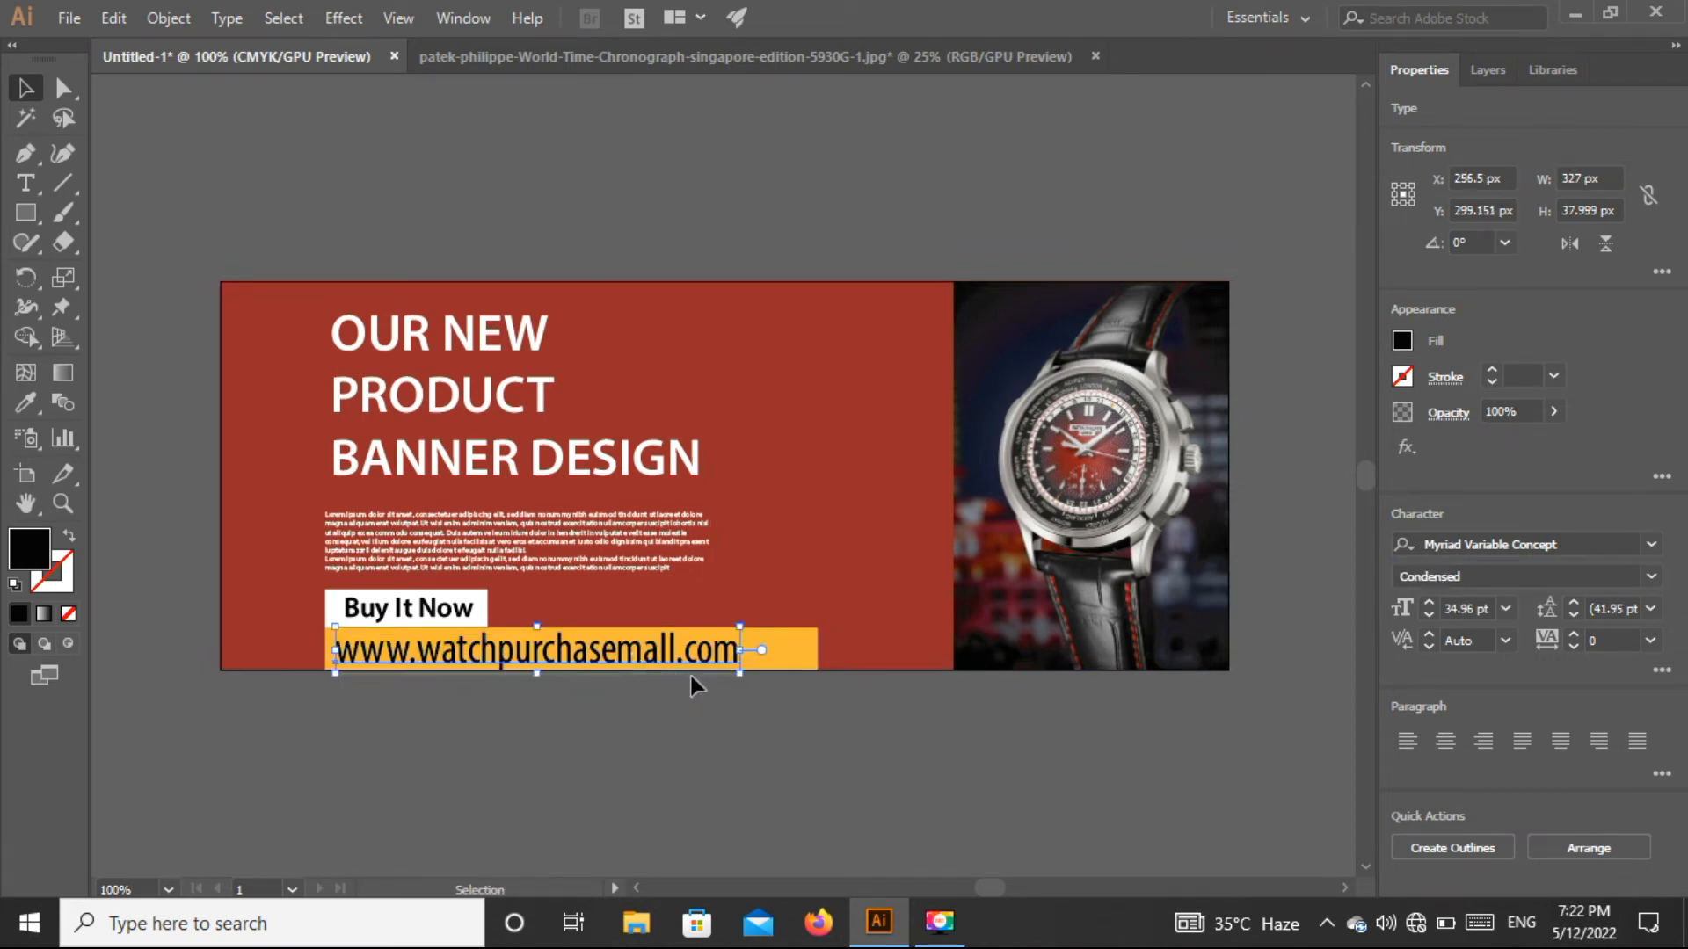
drag(738, 677, 580, 661)
key(Up)
key(Up)
key(Left)
key(Left)
key(Left)
key(Left)
key(Left)
key(Left)
key(Left)
key(Left)
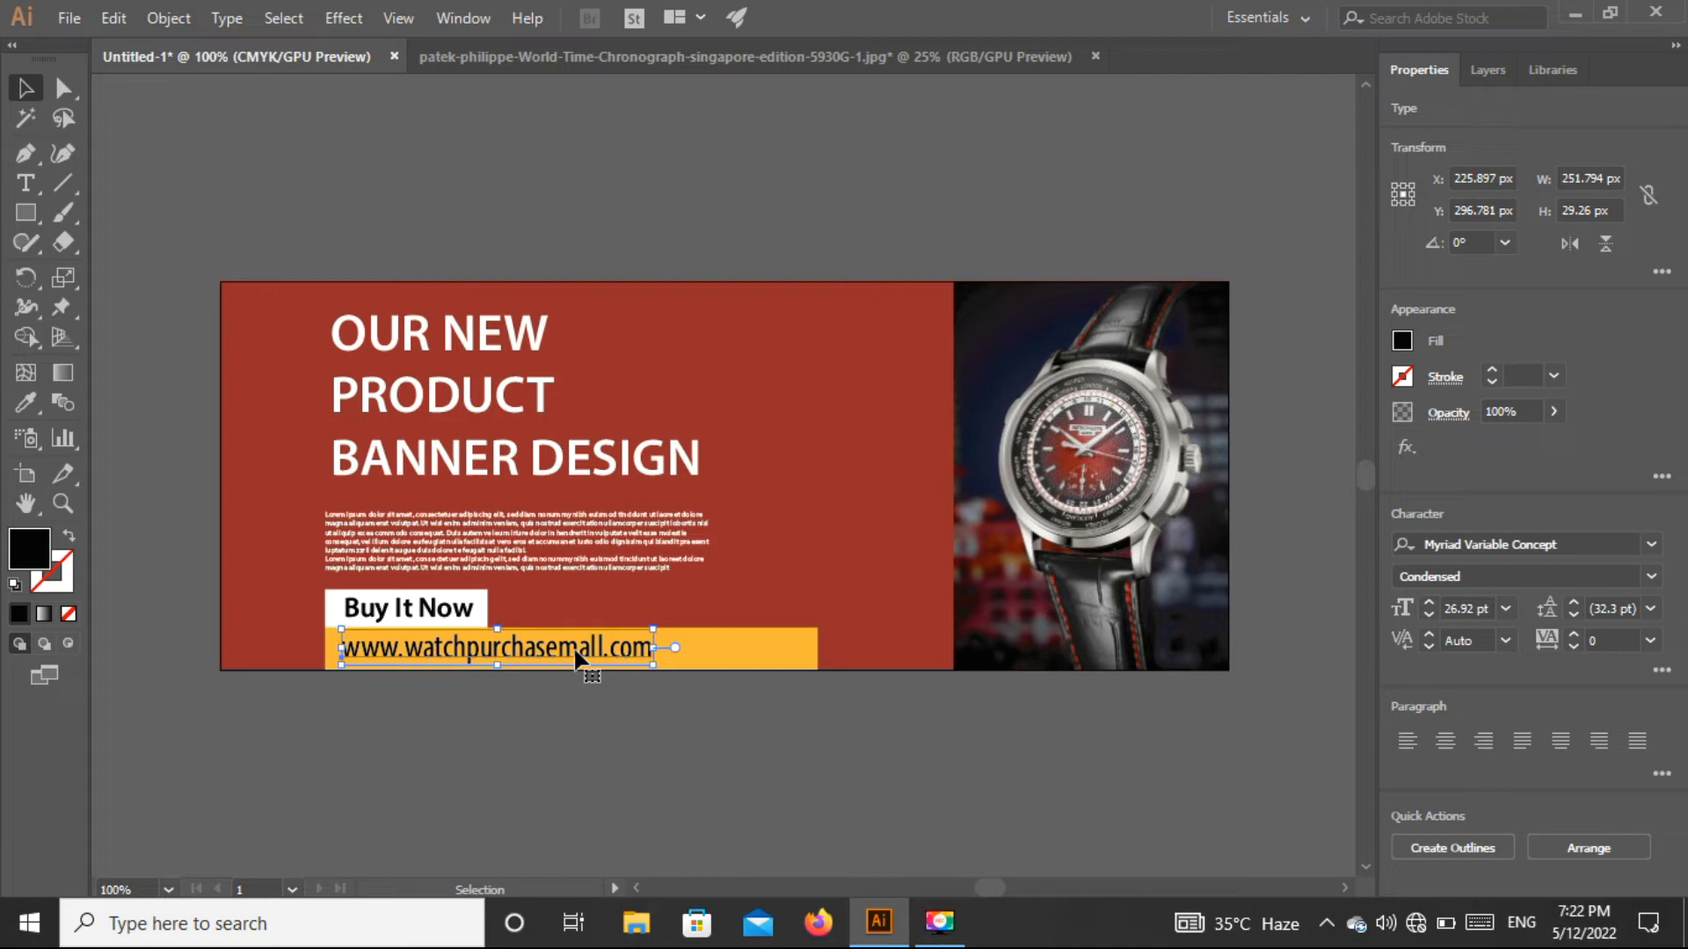
key(Down)
key(Down)
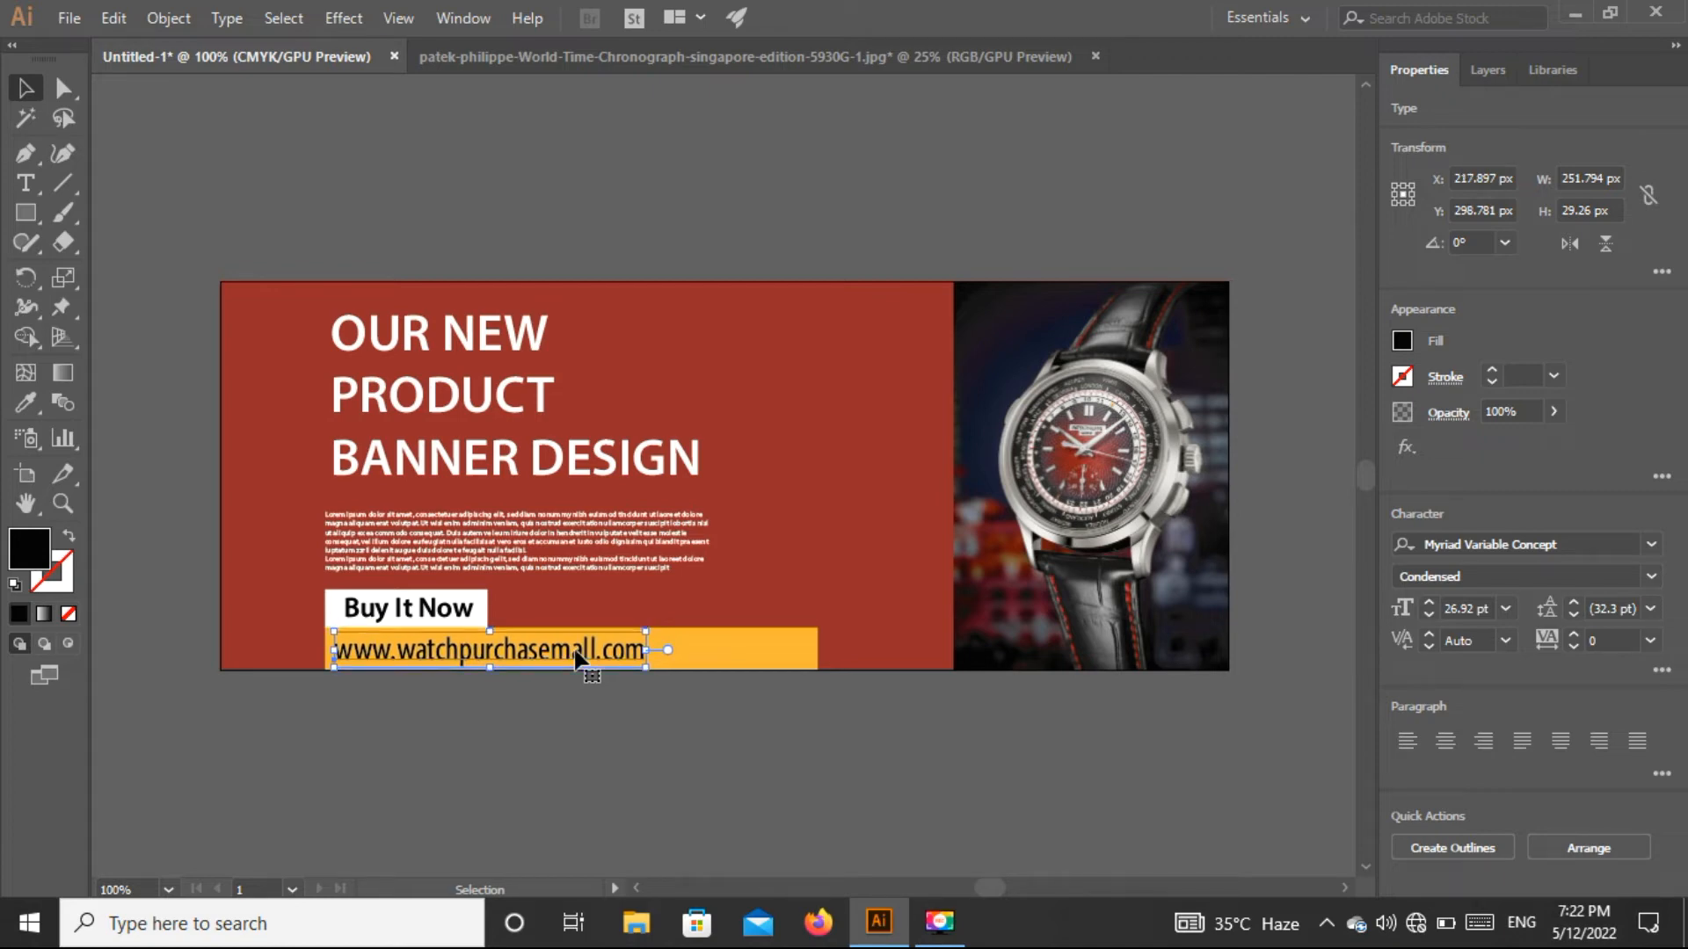
Step: Shorten the orange bar from its right side so it ends just past the web address
click(784, 651)
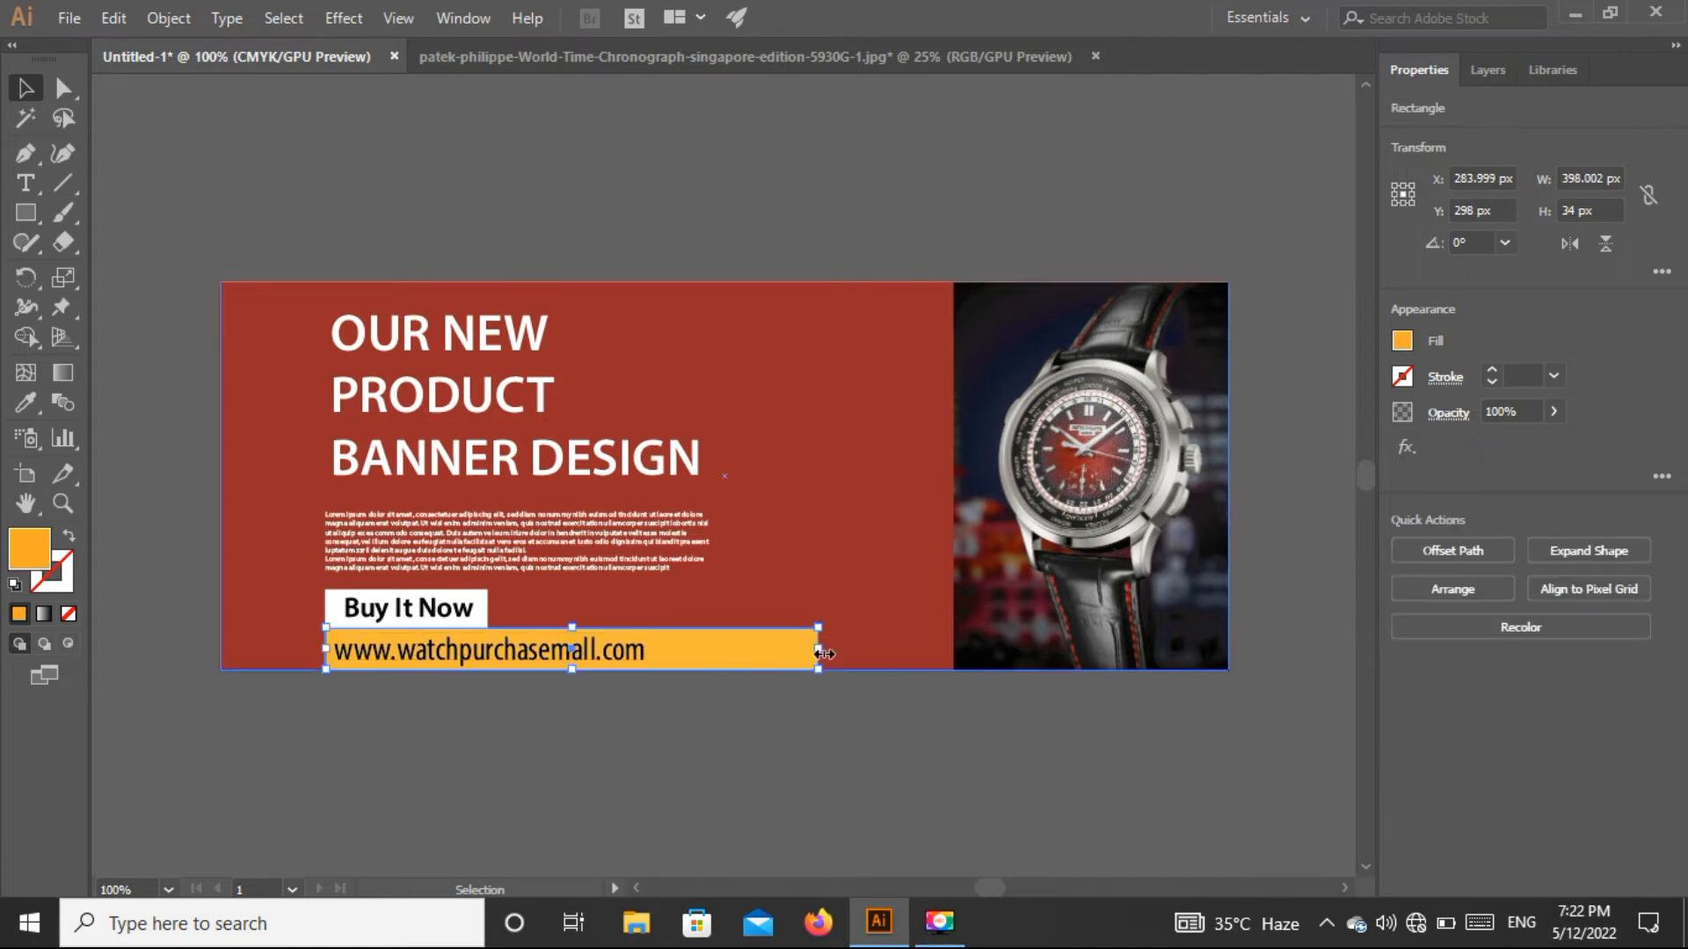
drag(820, 627, 682, 630)
click(841, 772)
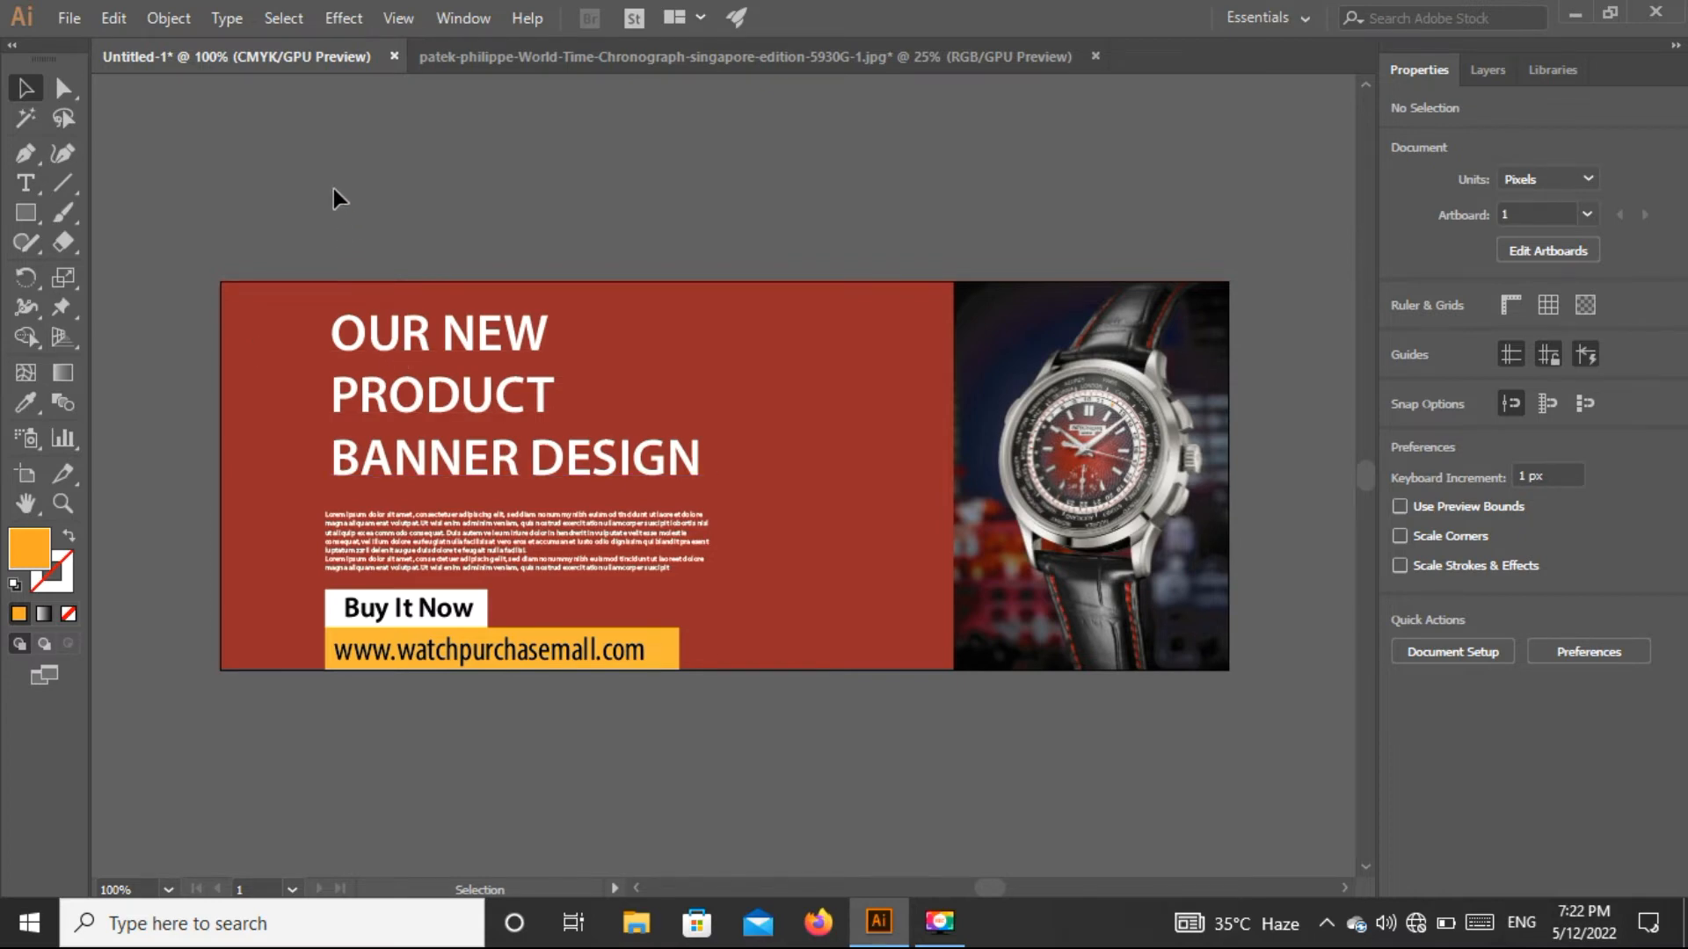
Step: Draw a small square about 19 x 19 px in the banner's upper-left corner, beside the headline
drag(30, 208, 92, 211)
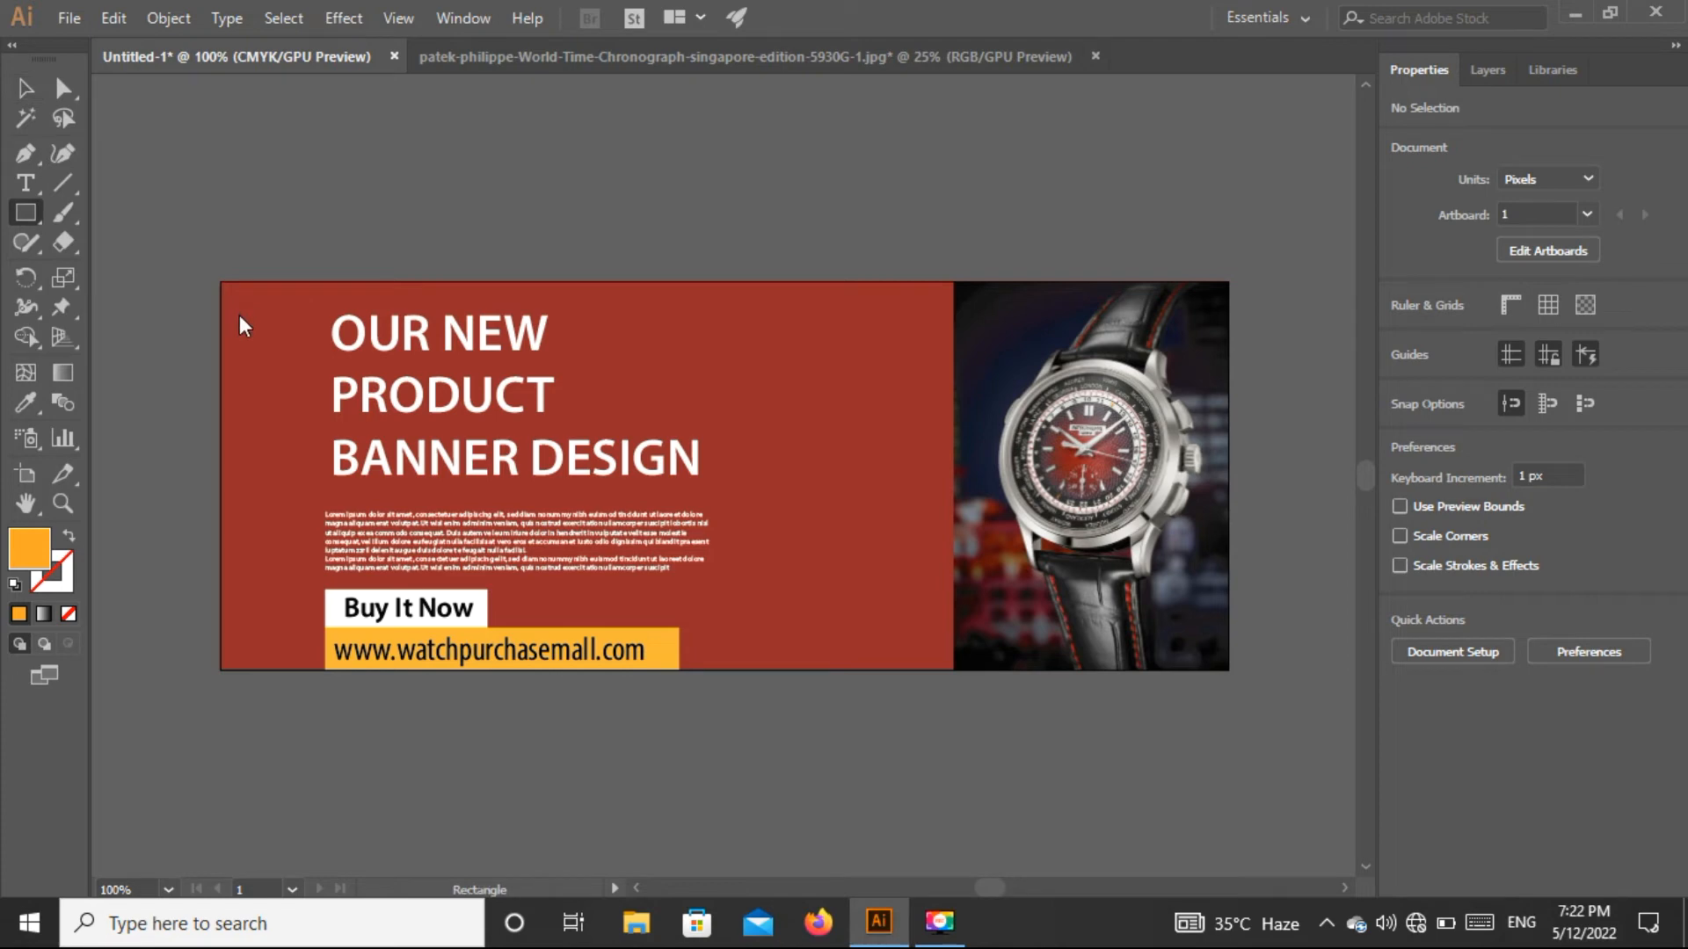
drag(236, 310, 262, 337)
click(32, 92)
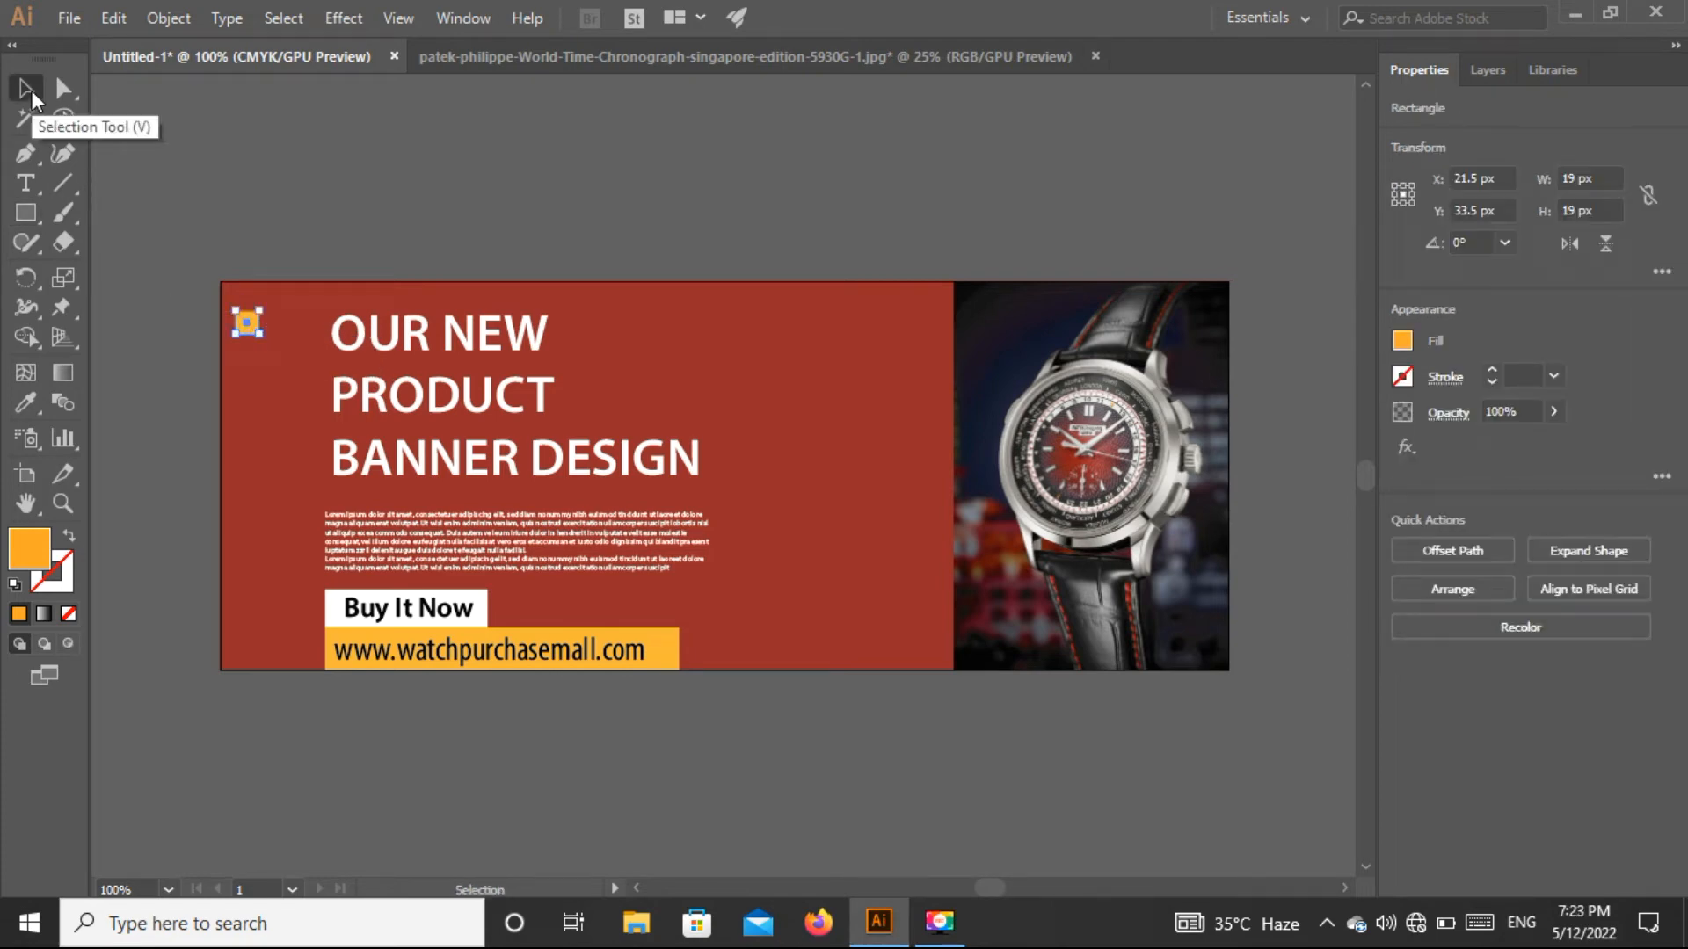
click(350, 201)
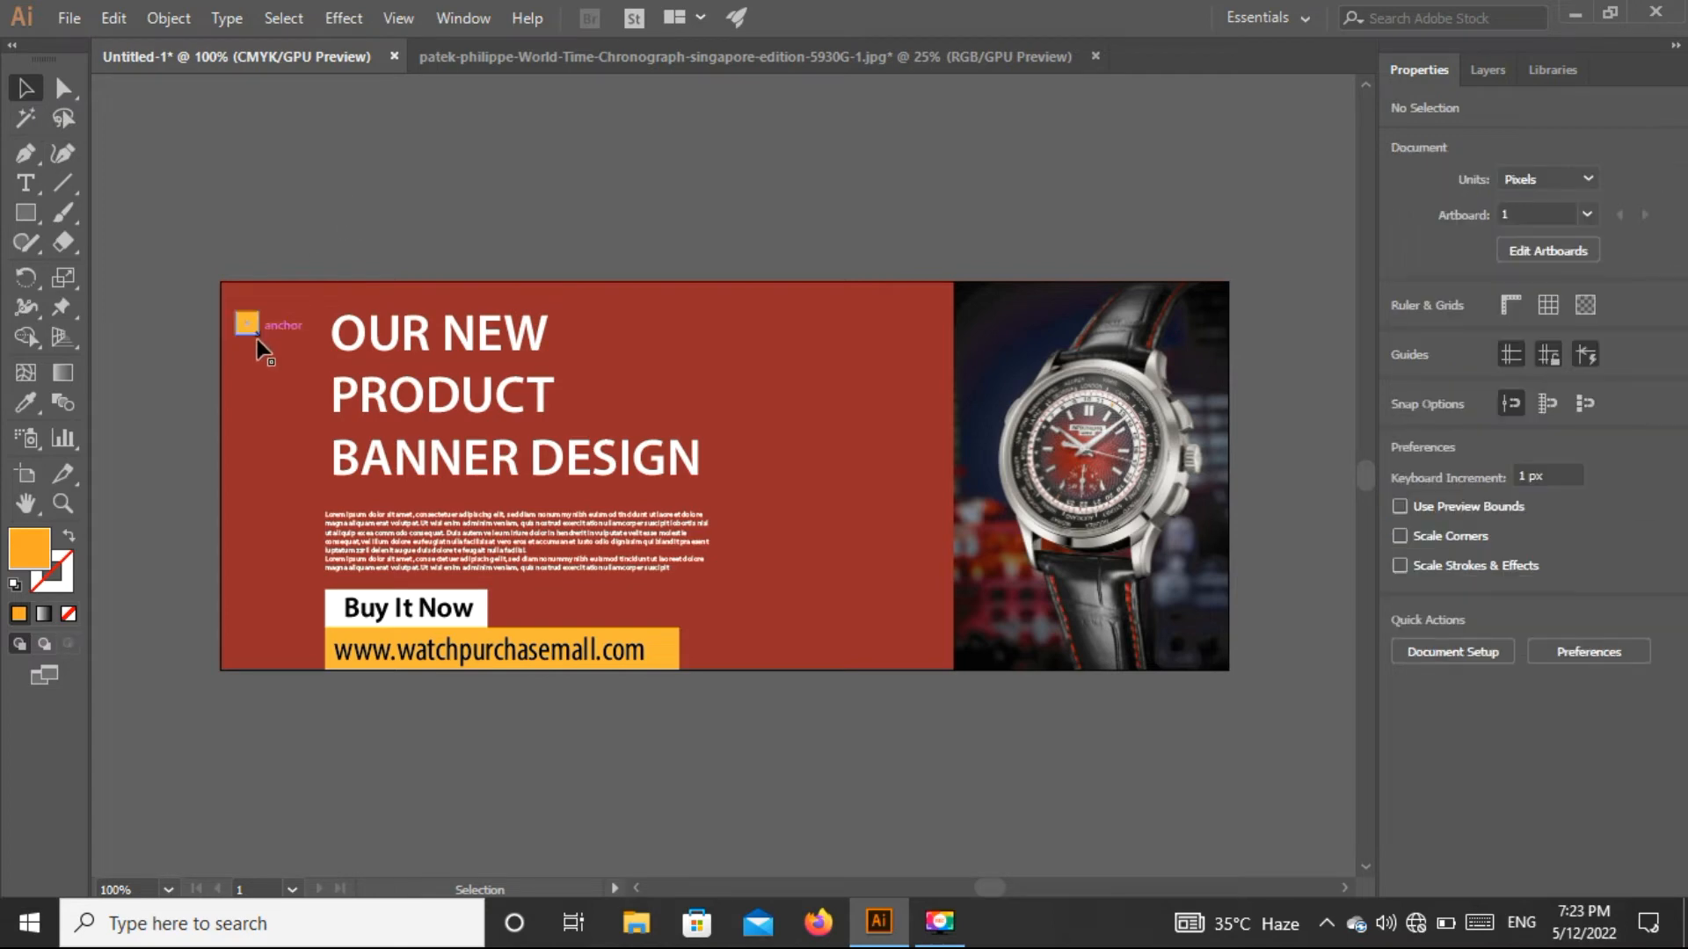
Step: Duplicate the small square diagonally down to the right, overlapping the original, and fill the copy white
drag(246, 332, 266, 349)
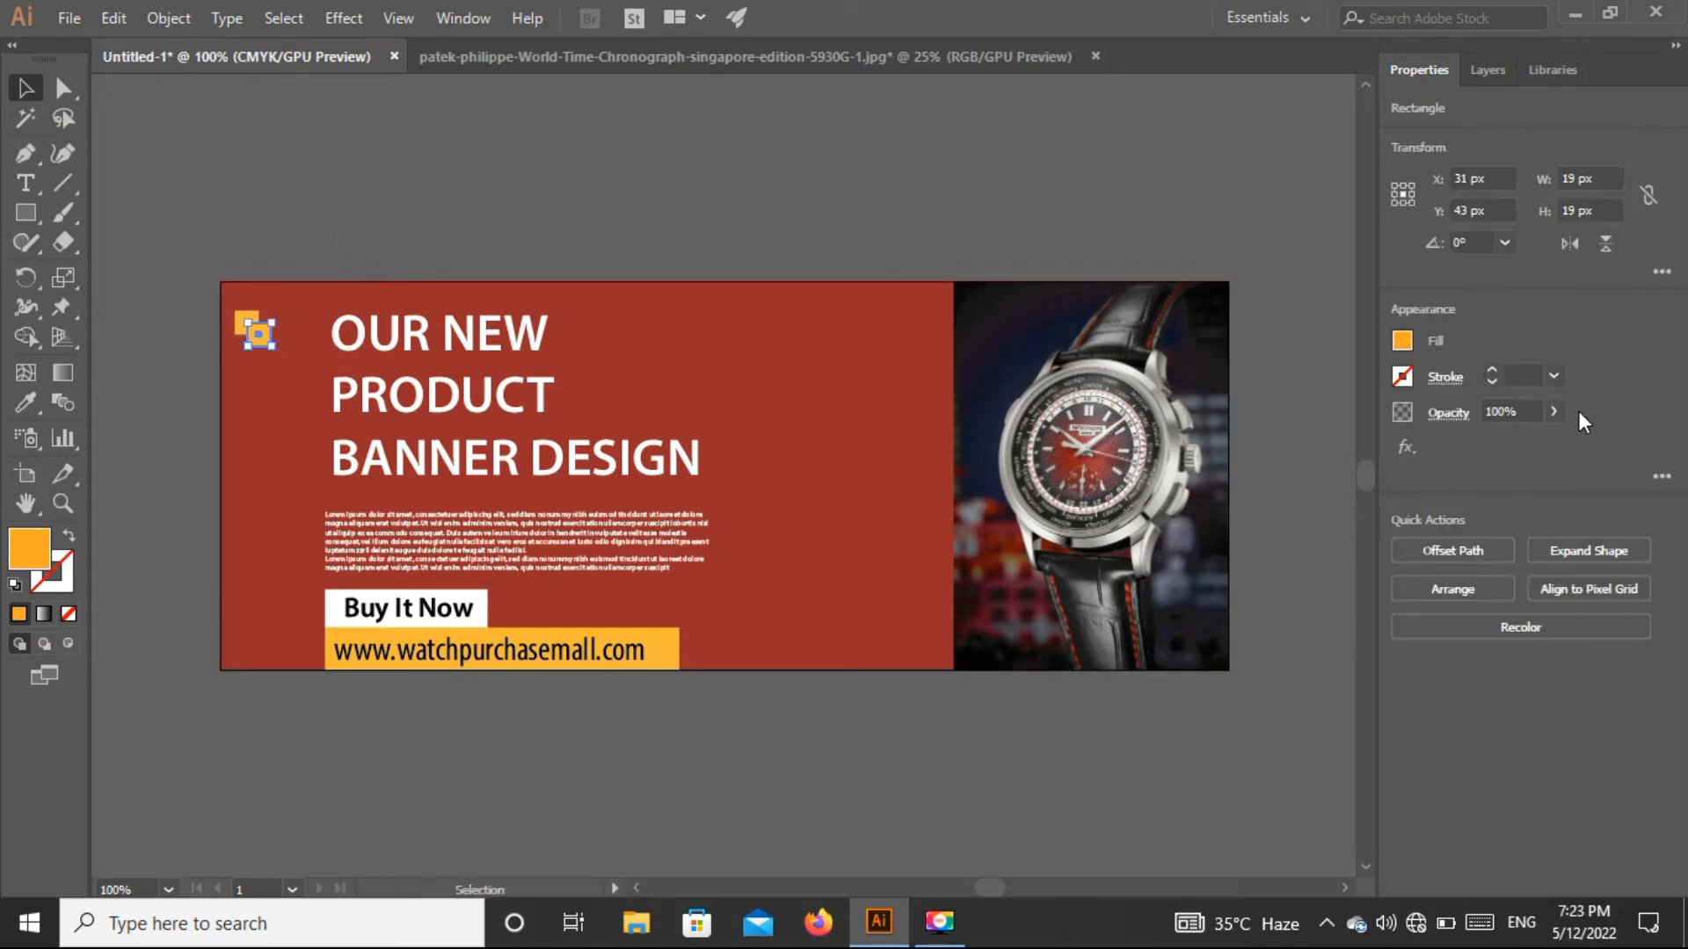
click(1403, 340)
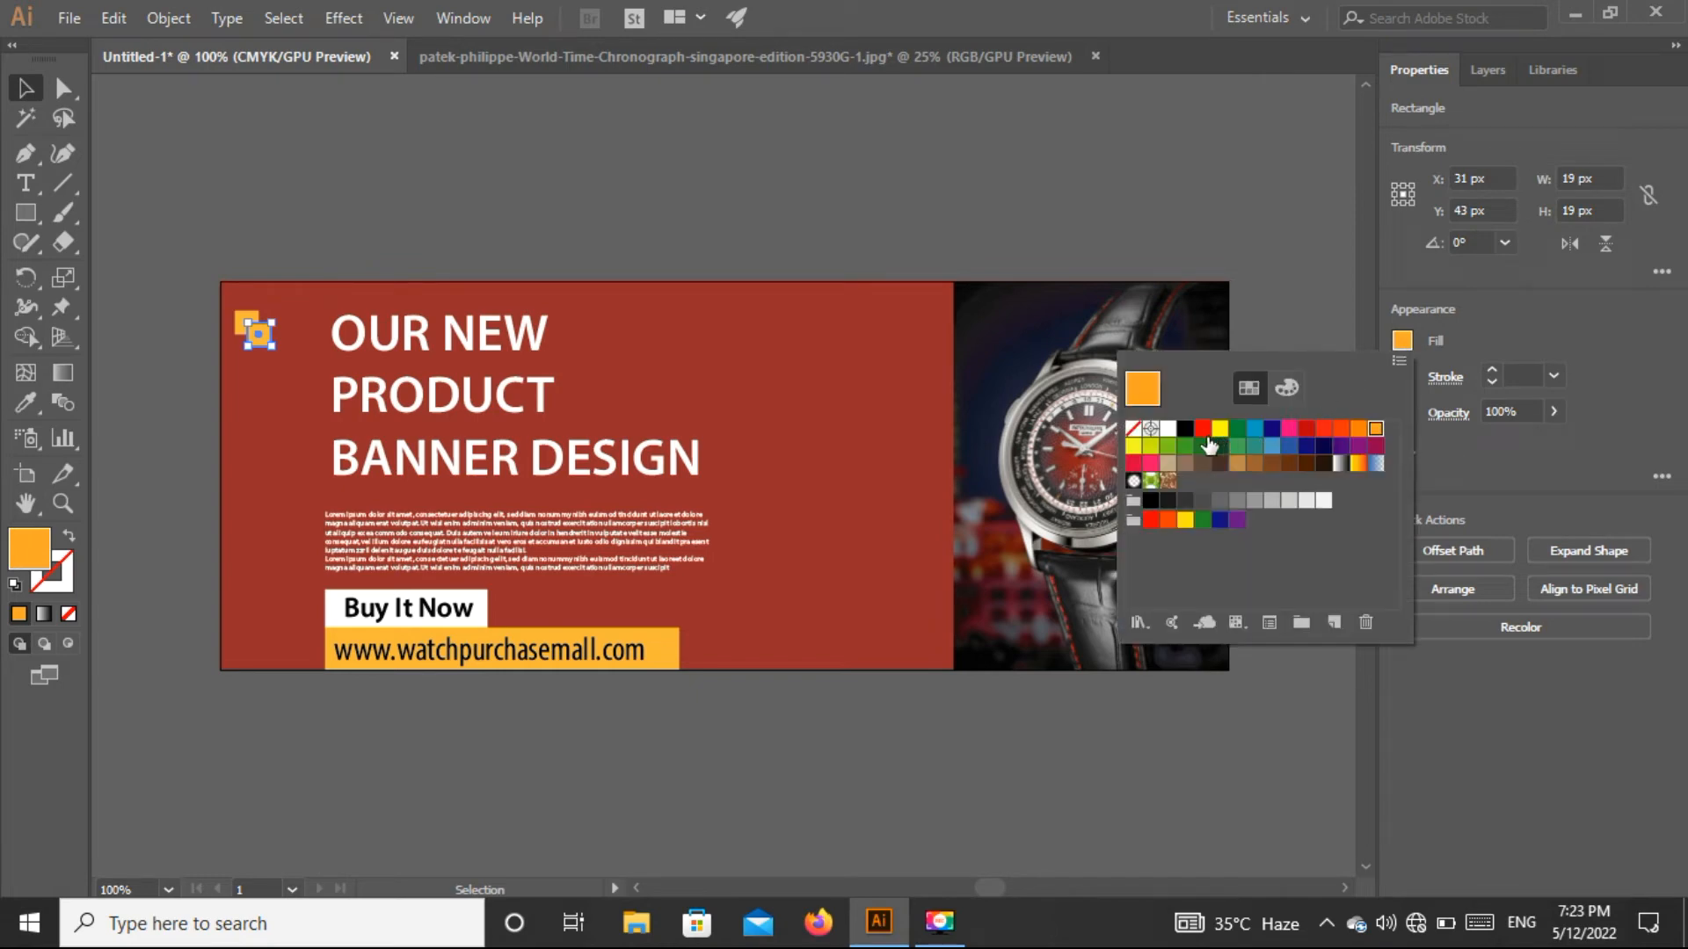
click(1170, 429)
click(531, 145)
click(531, 145)
Step: Fill the original small square behind the white one with yellow
click(257, 315)
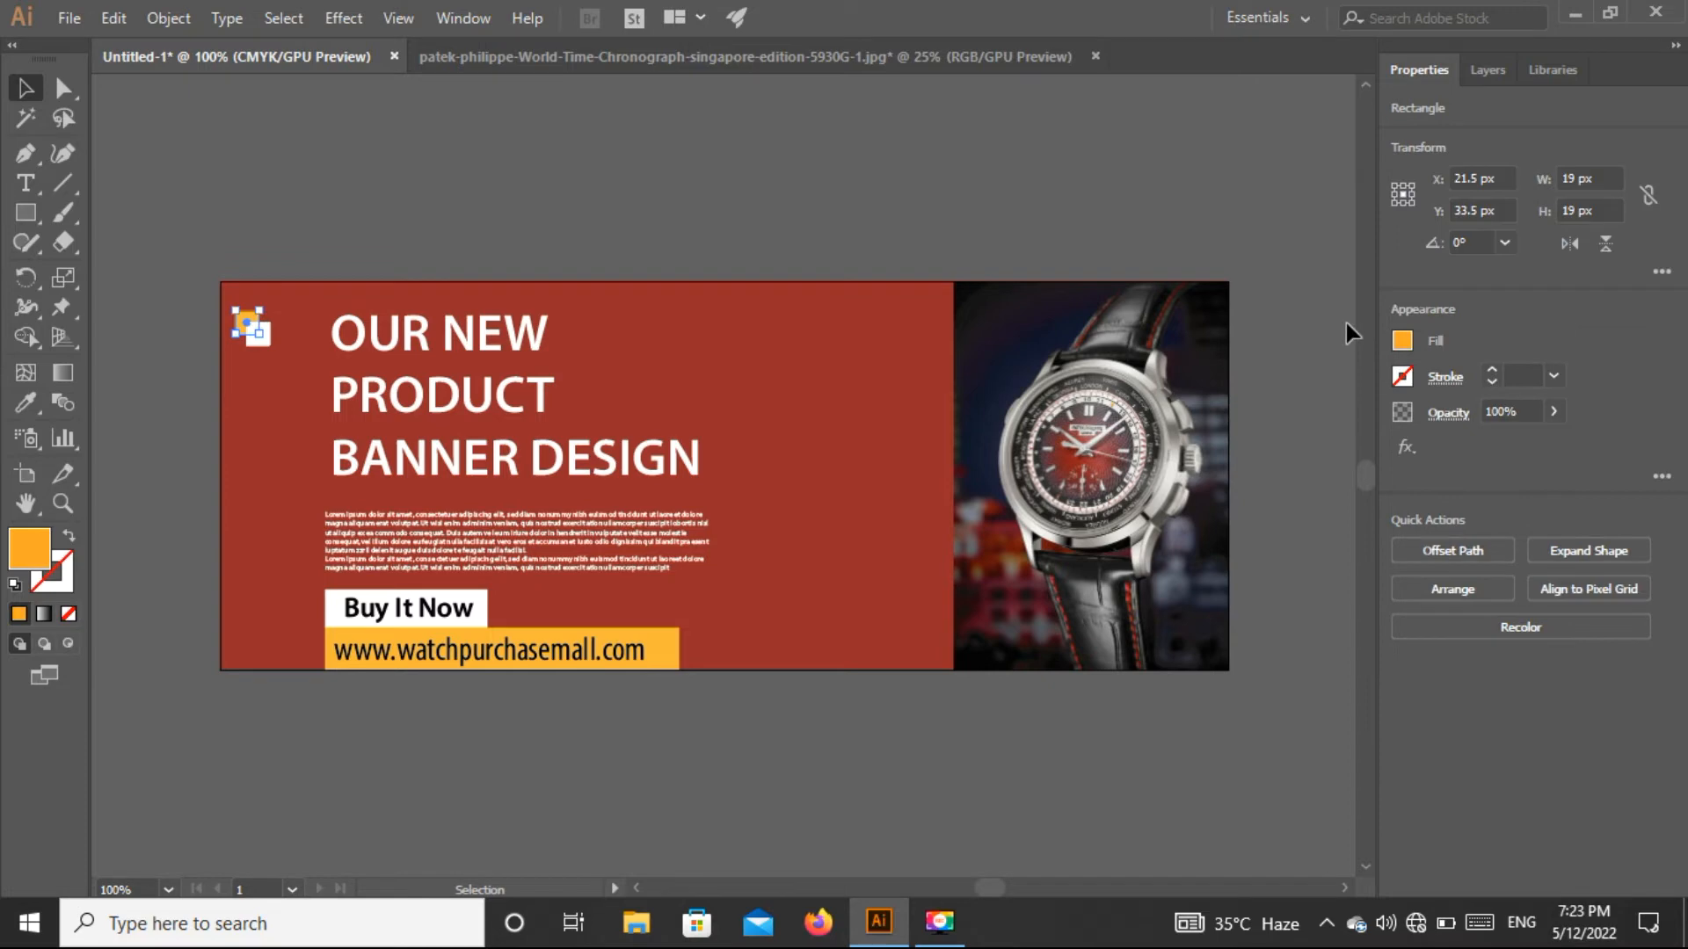
click(1403, 341)
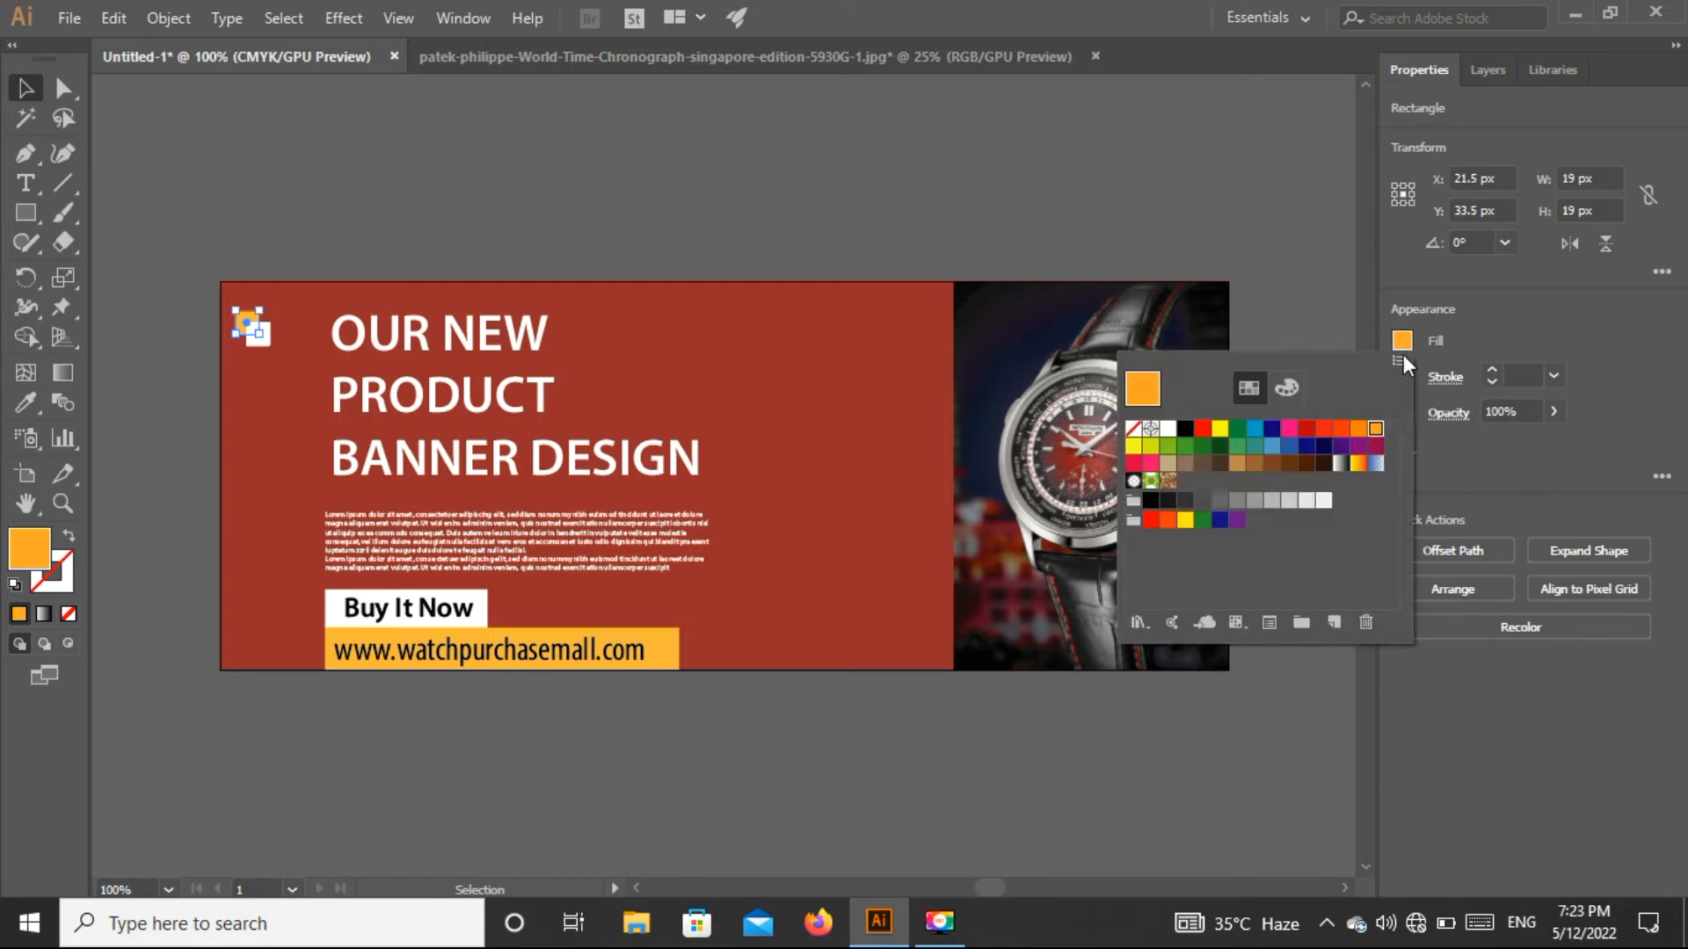
click(1219, 430)
click(526, 204)
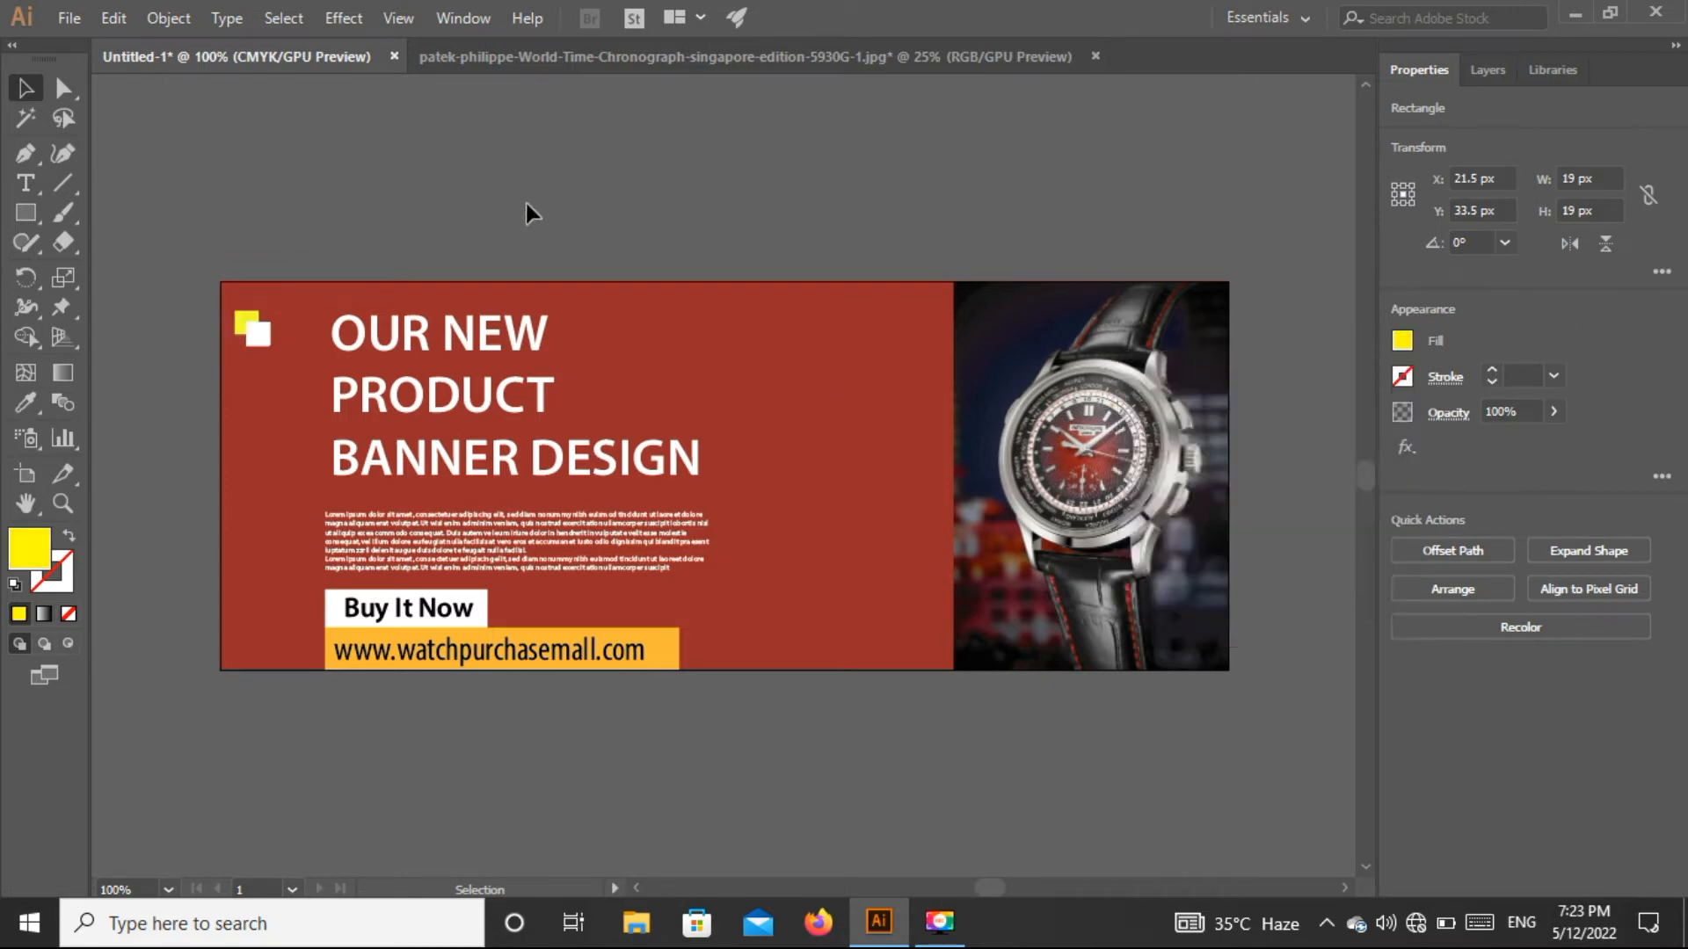
click(188, 343)
Step: Recolour the banner's red background with the Eyedropper, sampling tones from the watch photo until it is dark navy
click(303, 335)
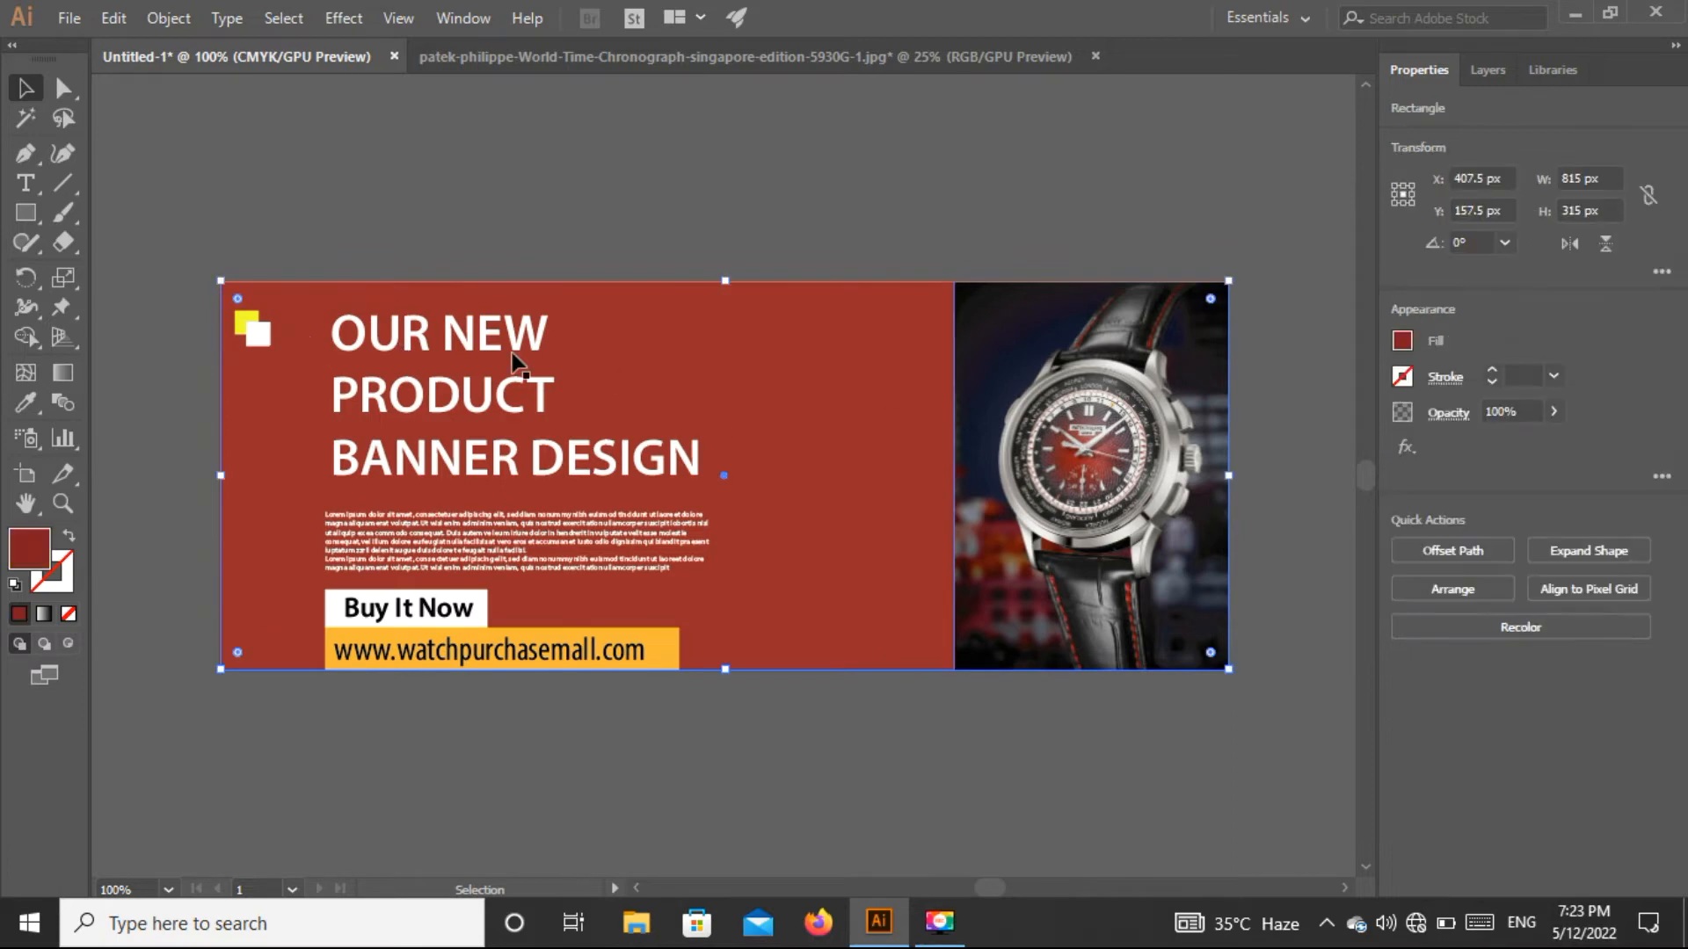
click(28, 406)
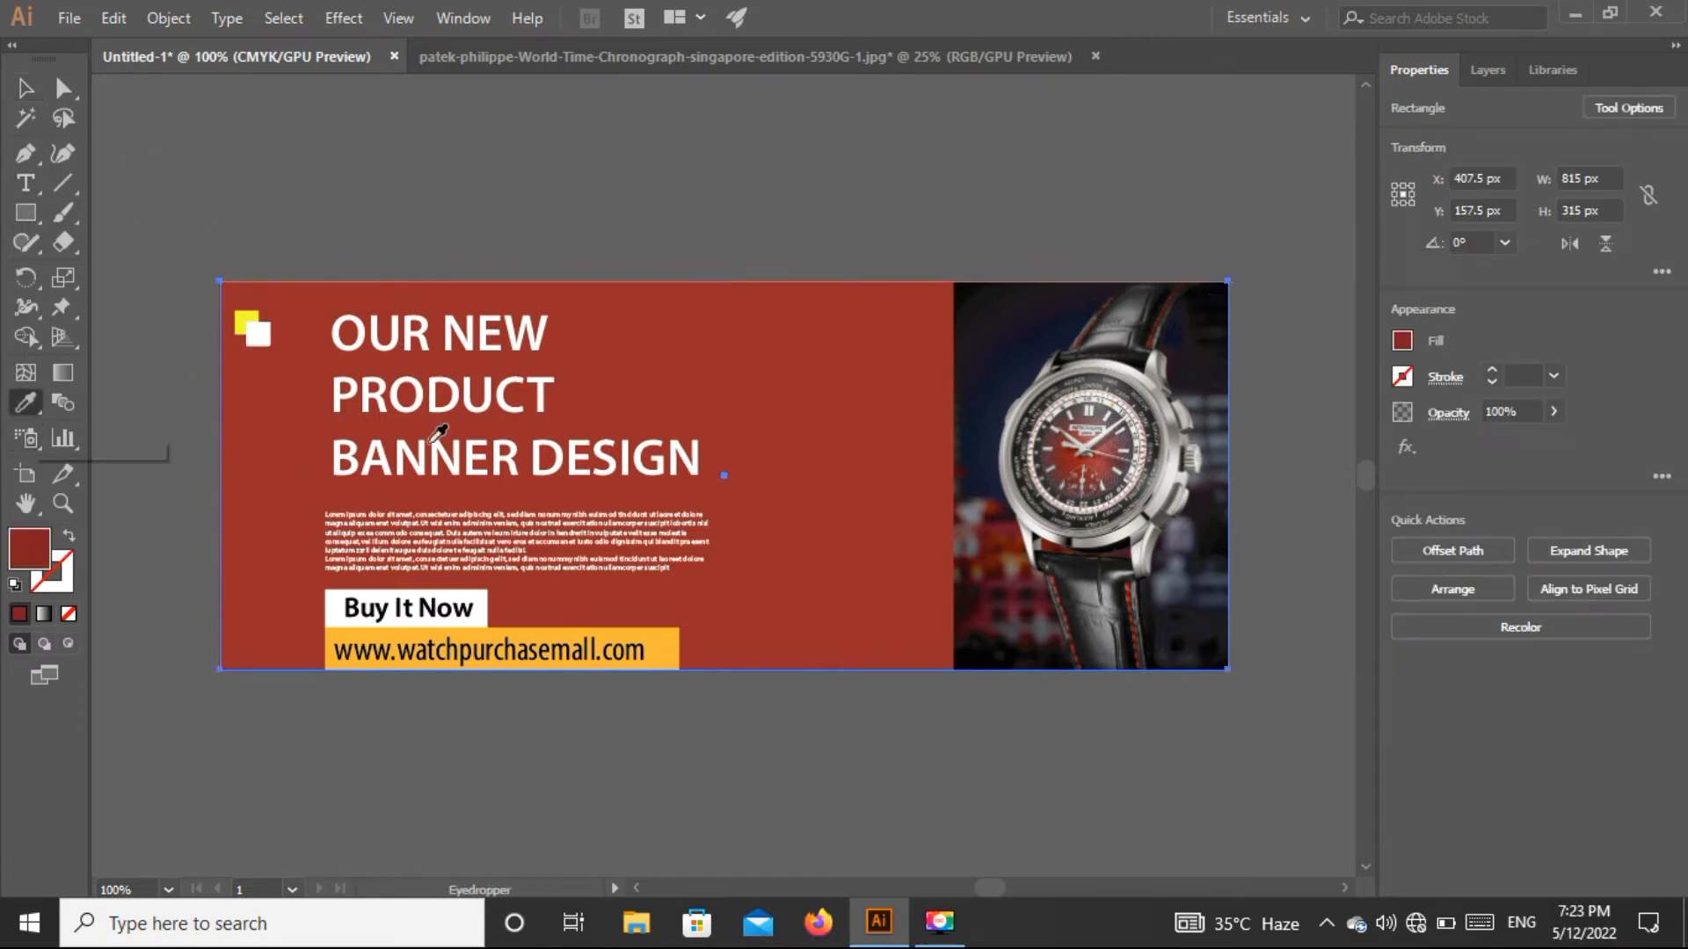
click(1211, 375)
click(1225, 525)
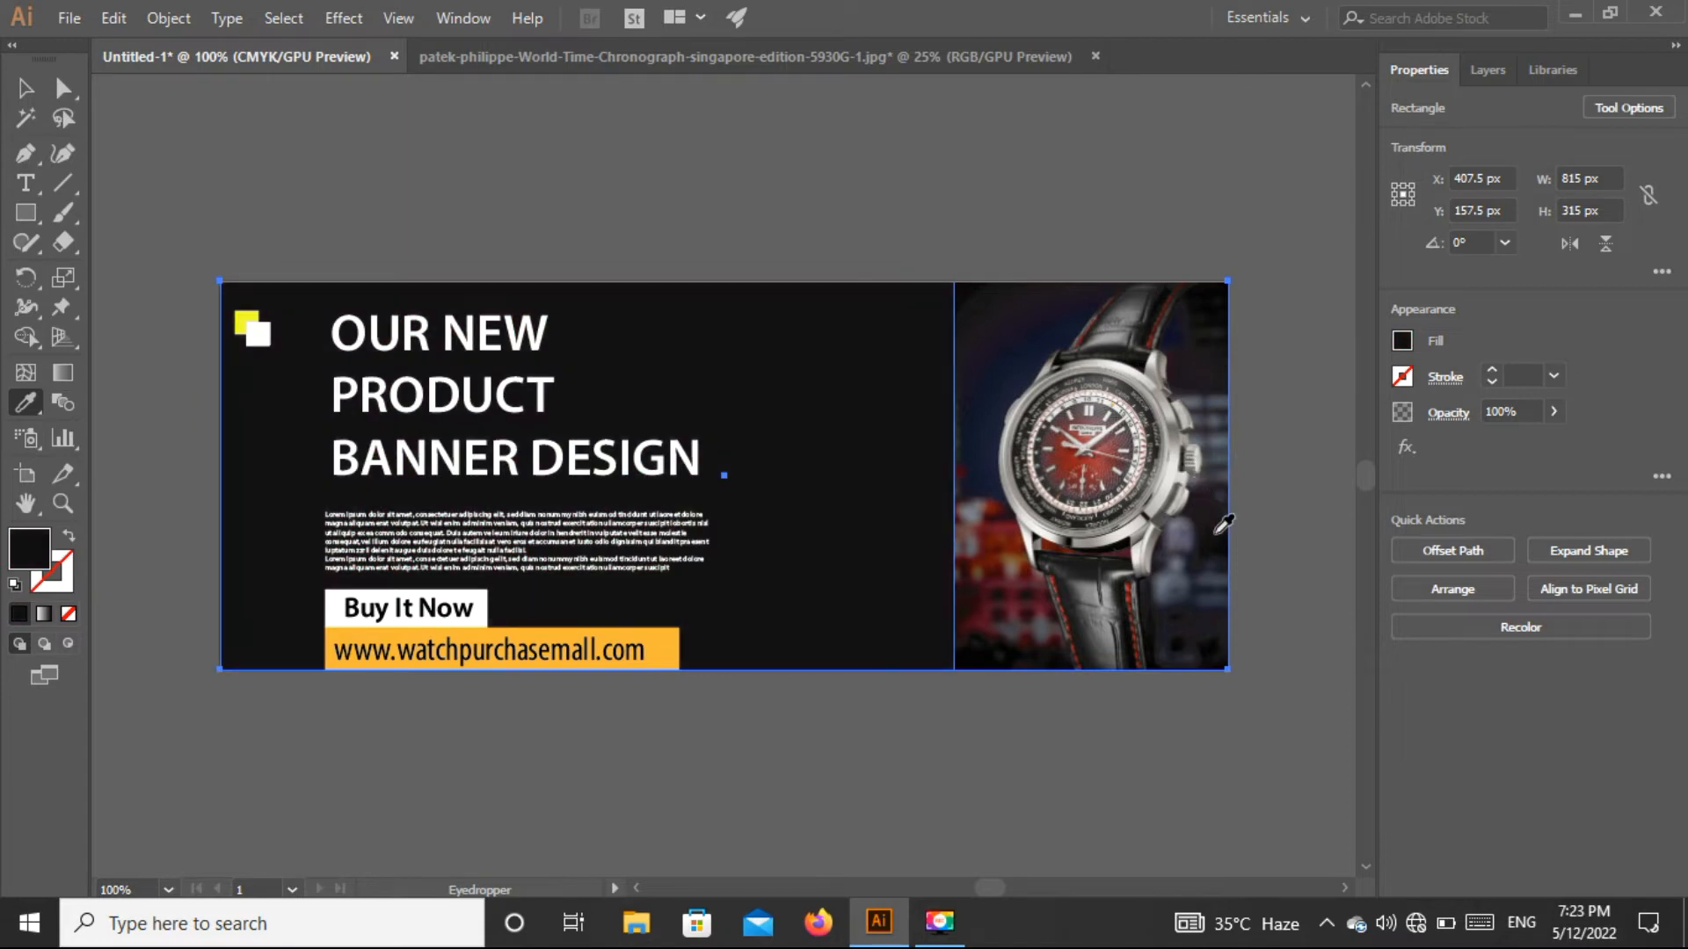
click(1121, 599)
click(1202, 589)
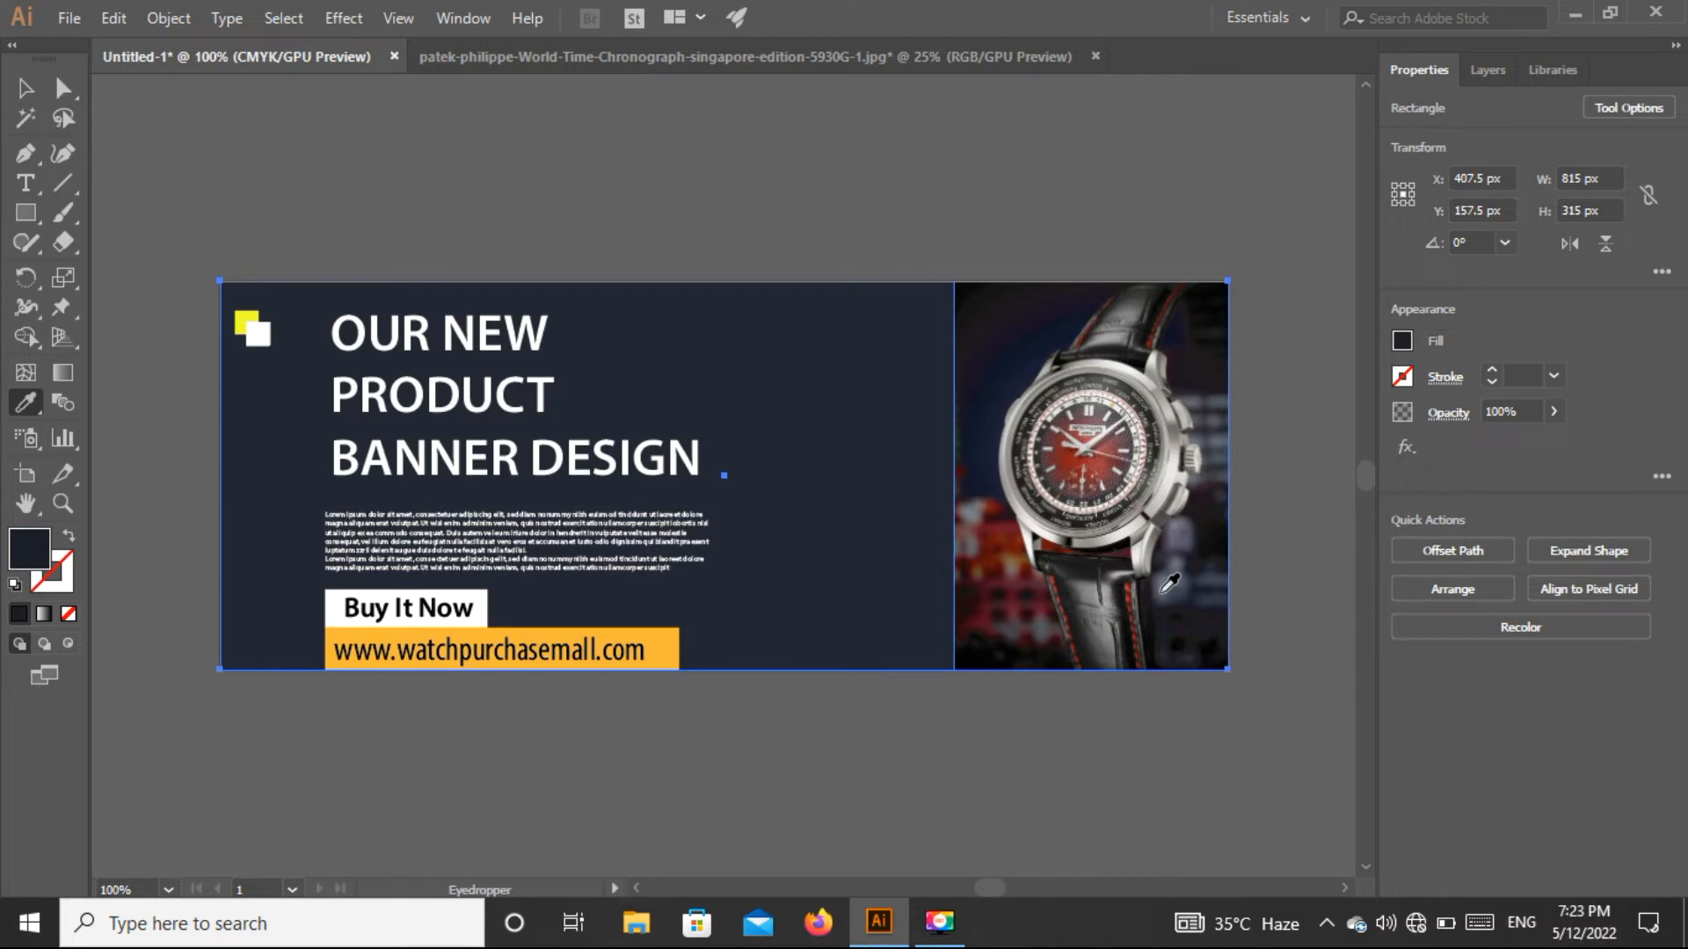
click(27, 91)
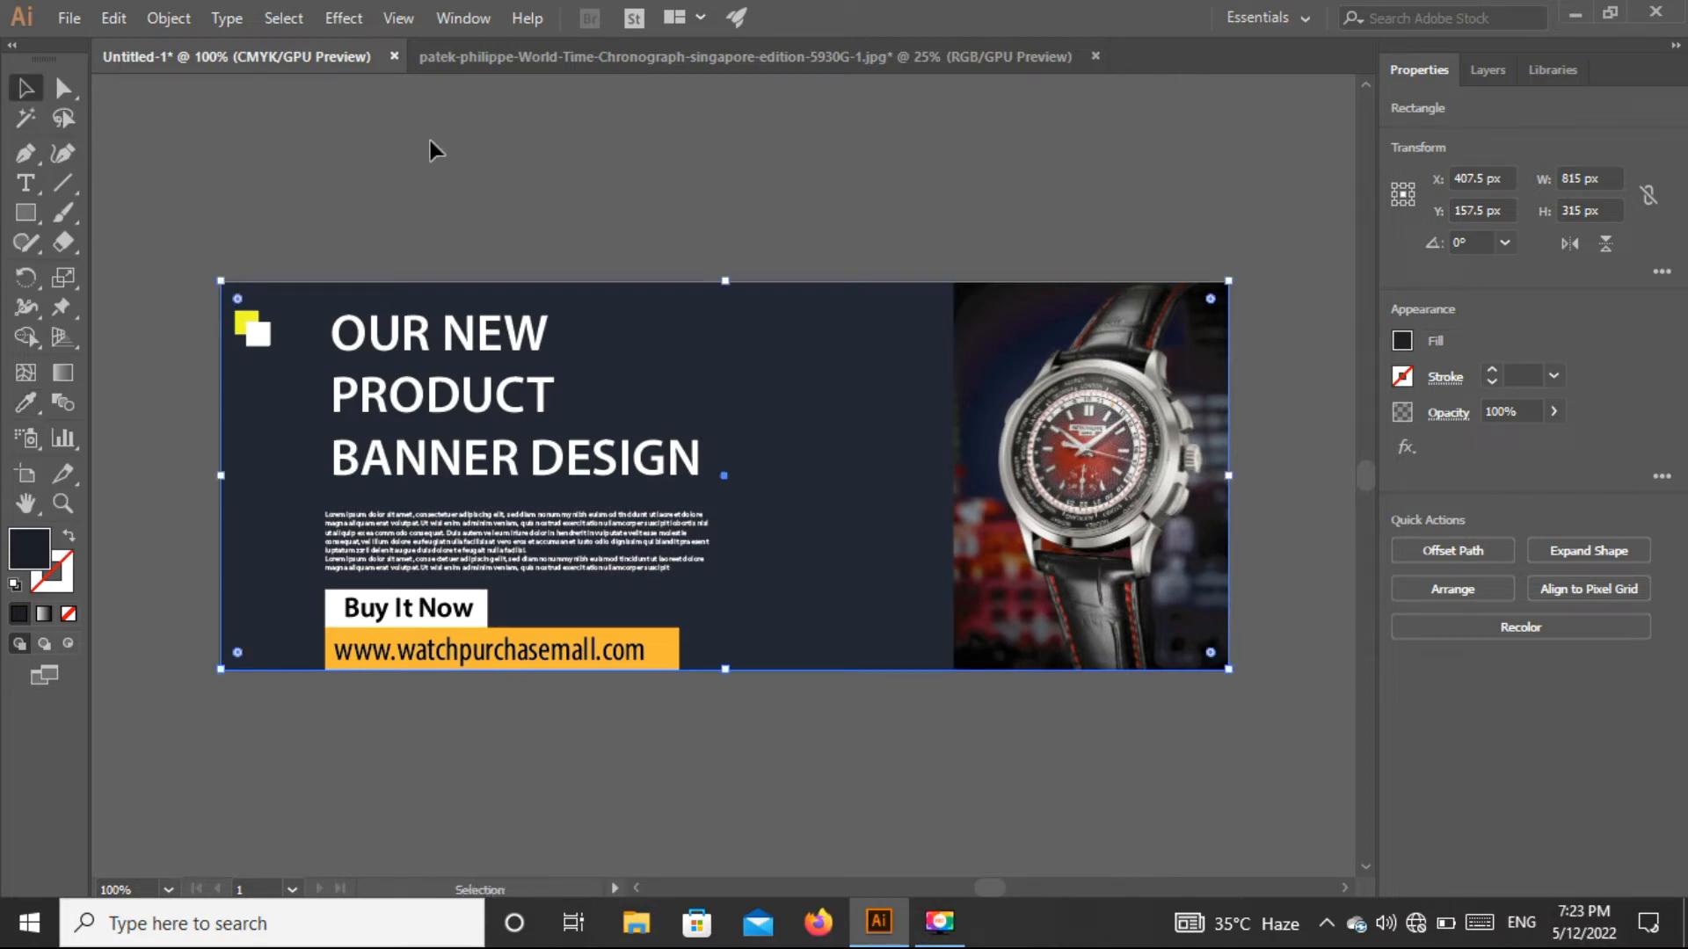
click(508, 153)
click(347, 332)
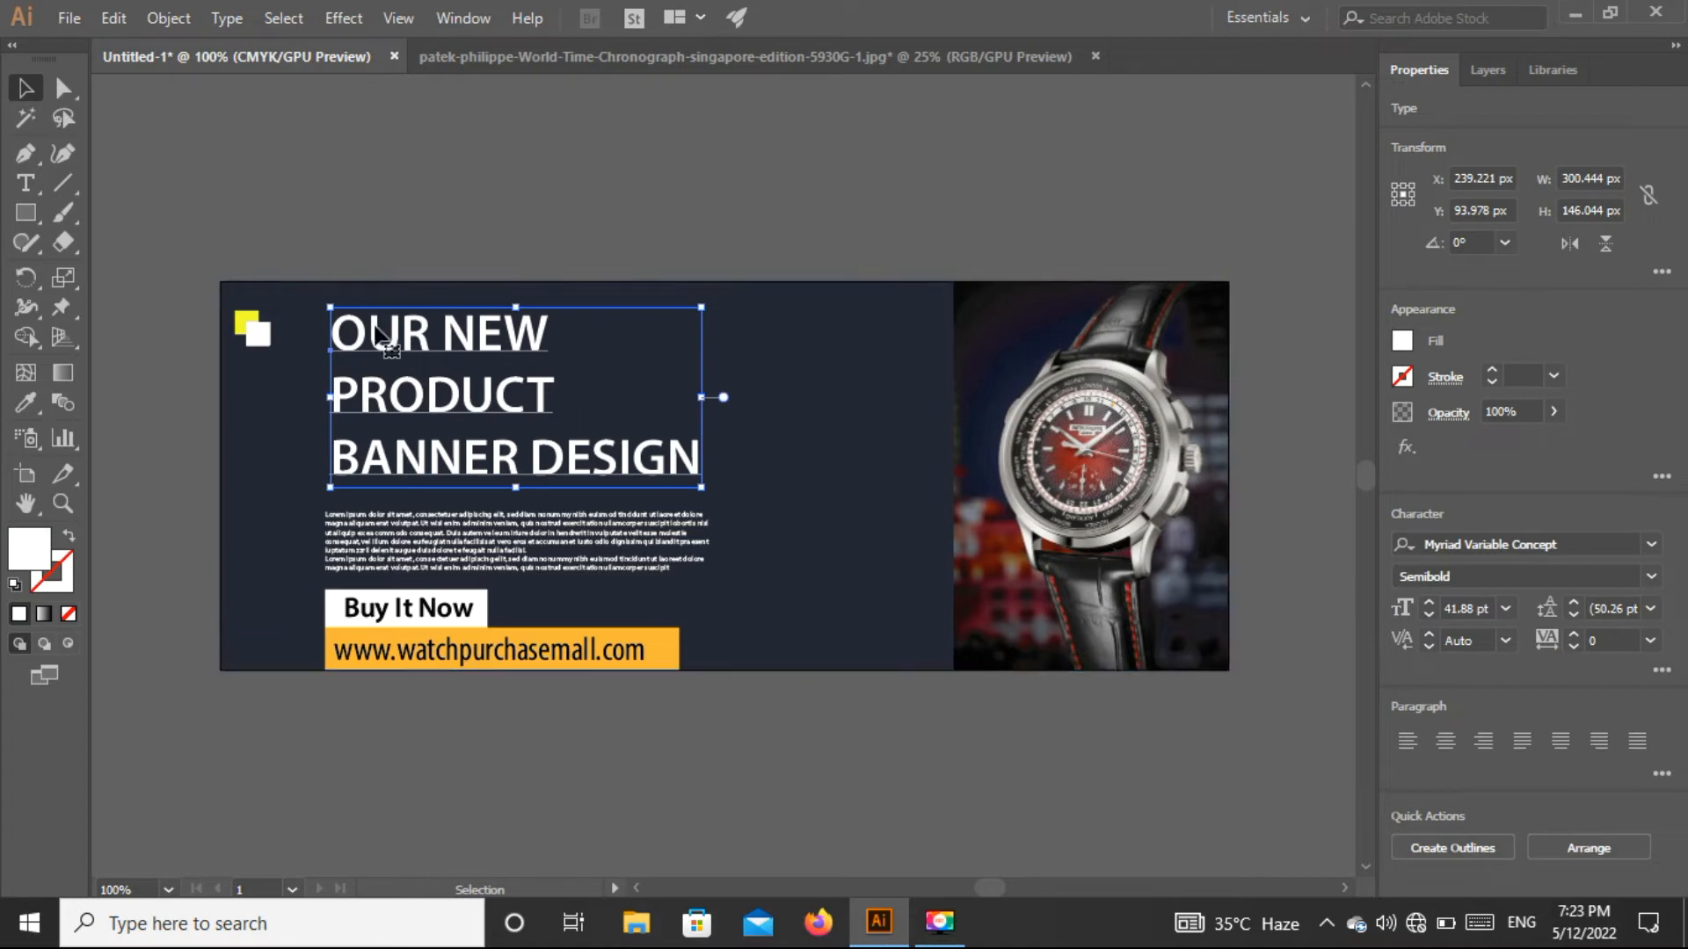
click(804, 497)
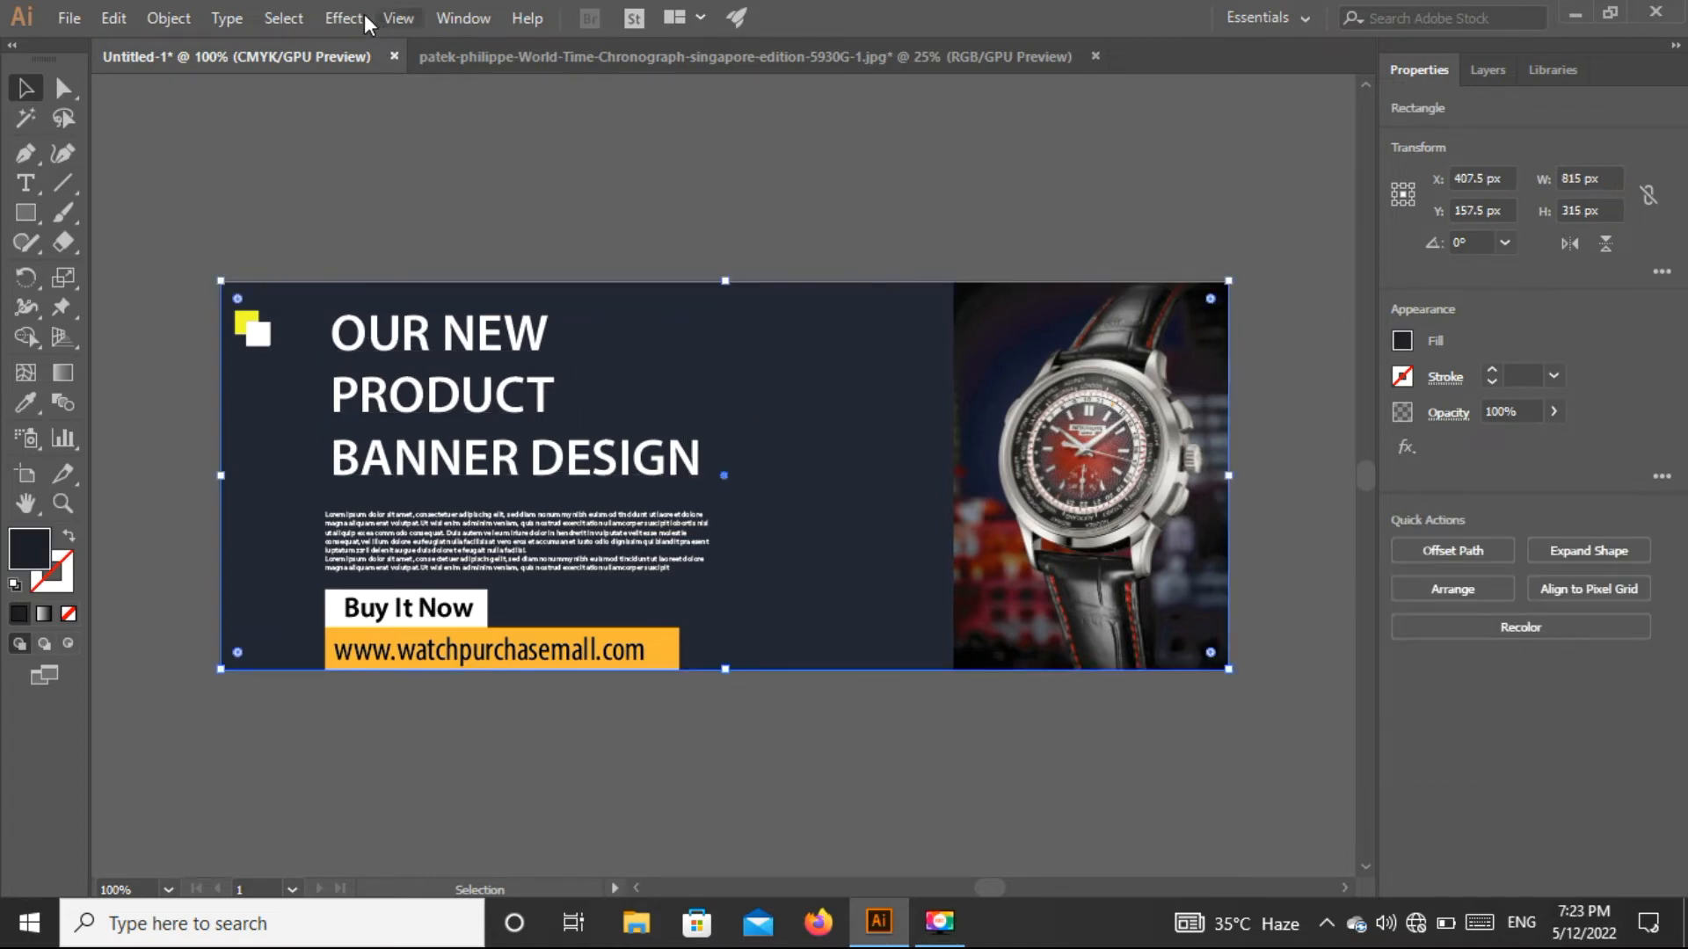
key(a)
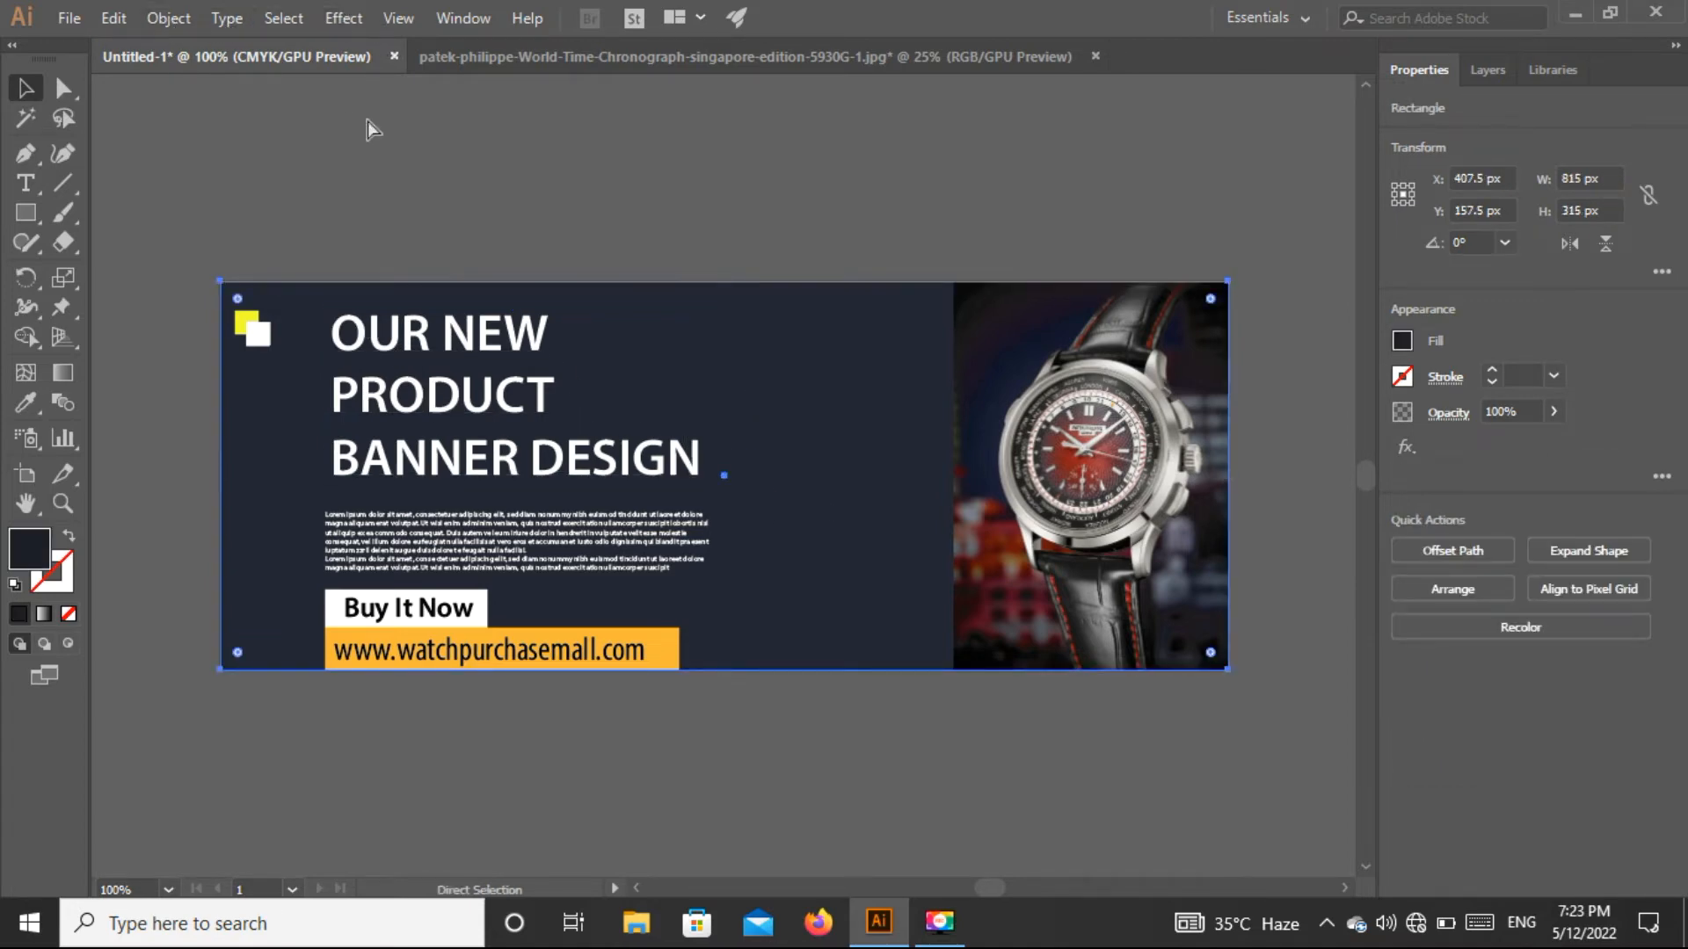
key(Delete)
key(ctrl+z)
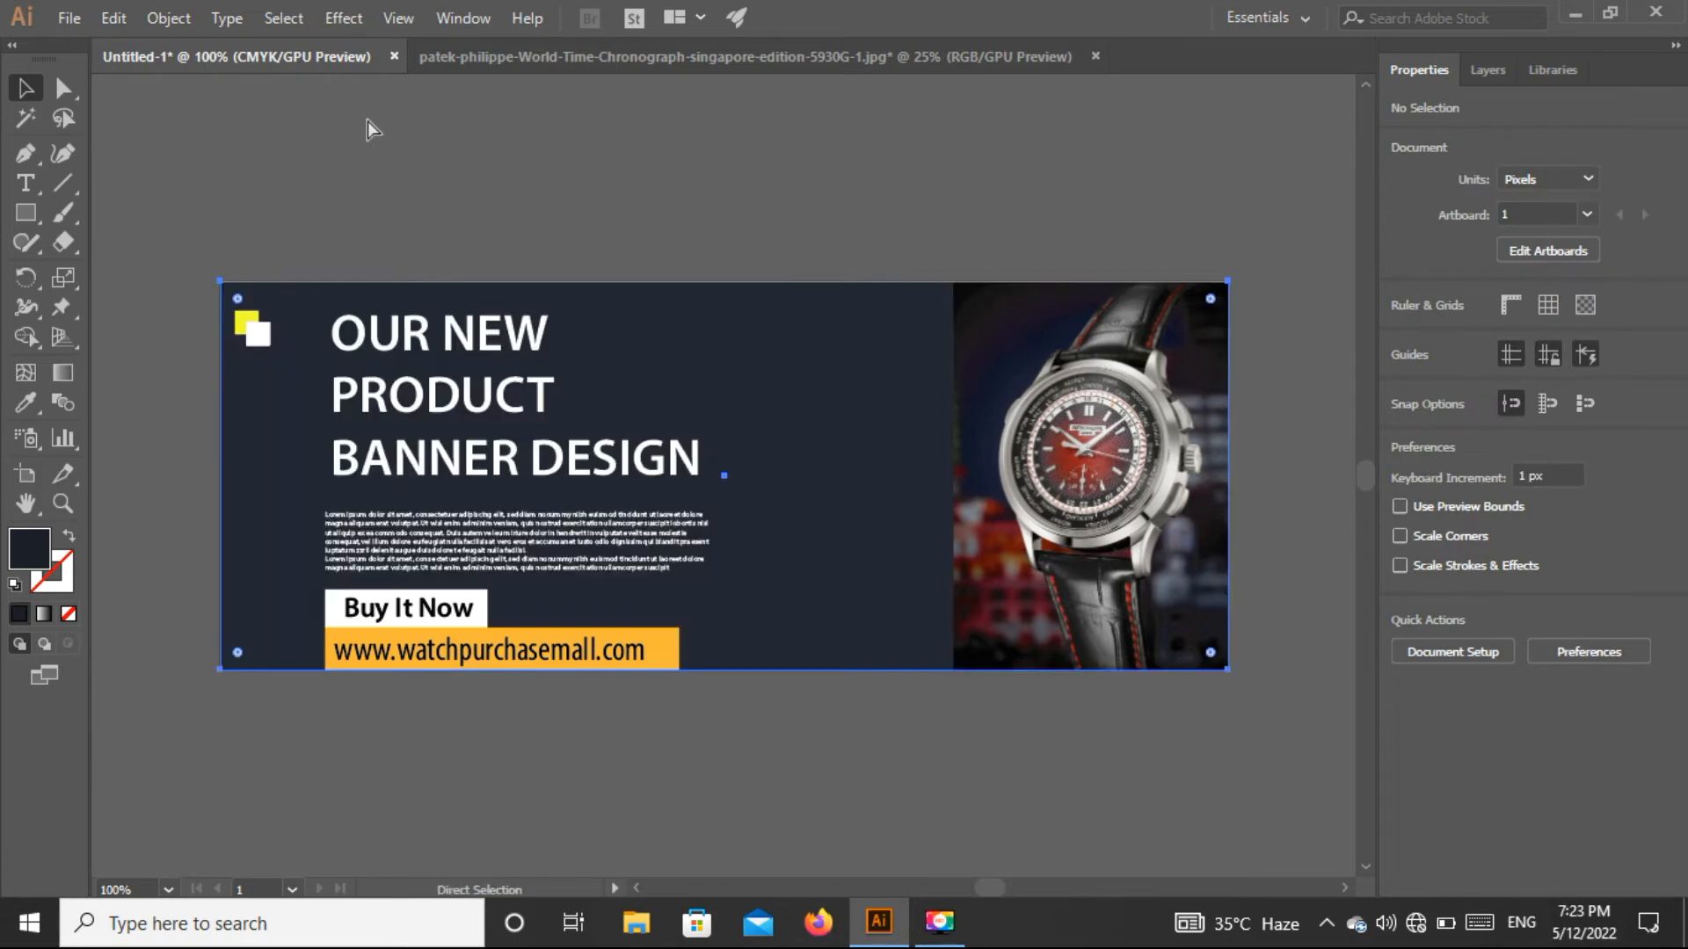
click(367, 120)
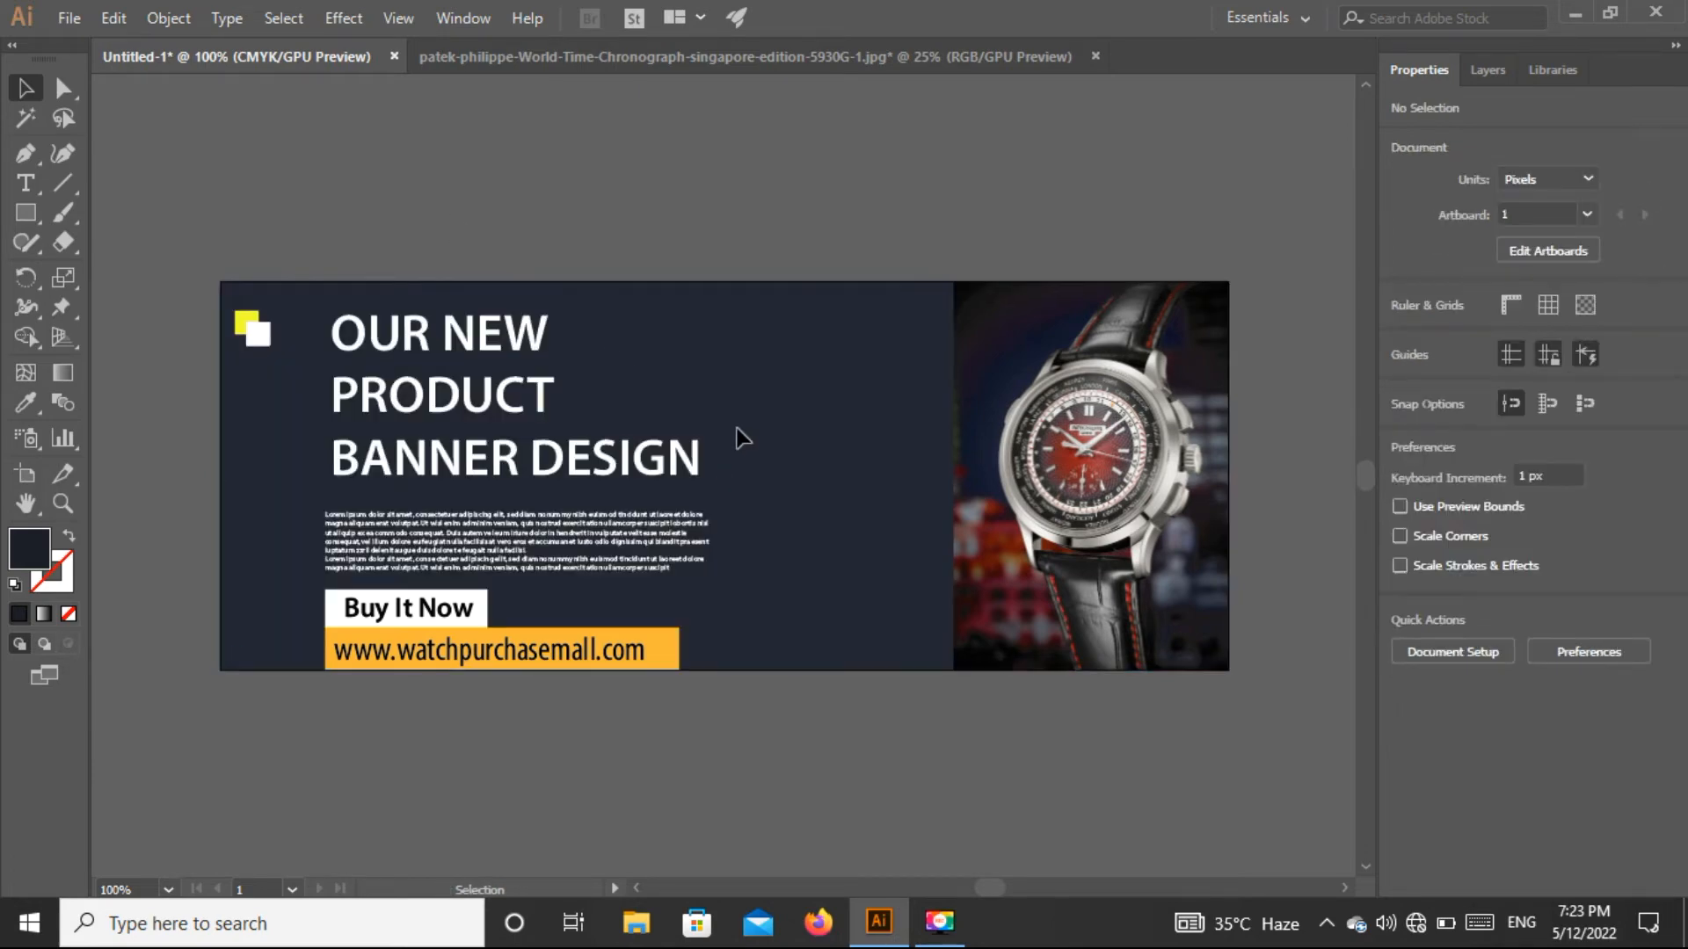
Step: Enlarge the yellow and white squares together to about 32 x 32 px overall, keeping their proportions
click(281, 346)
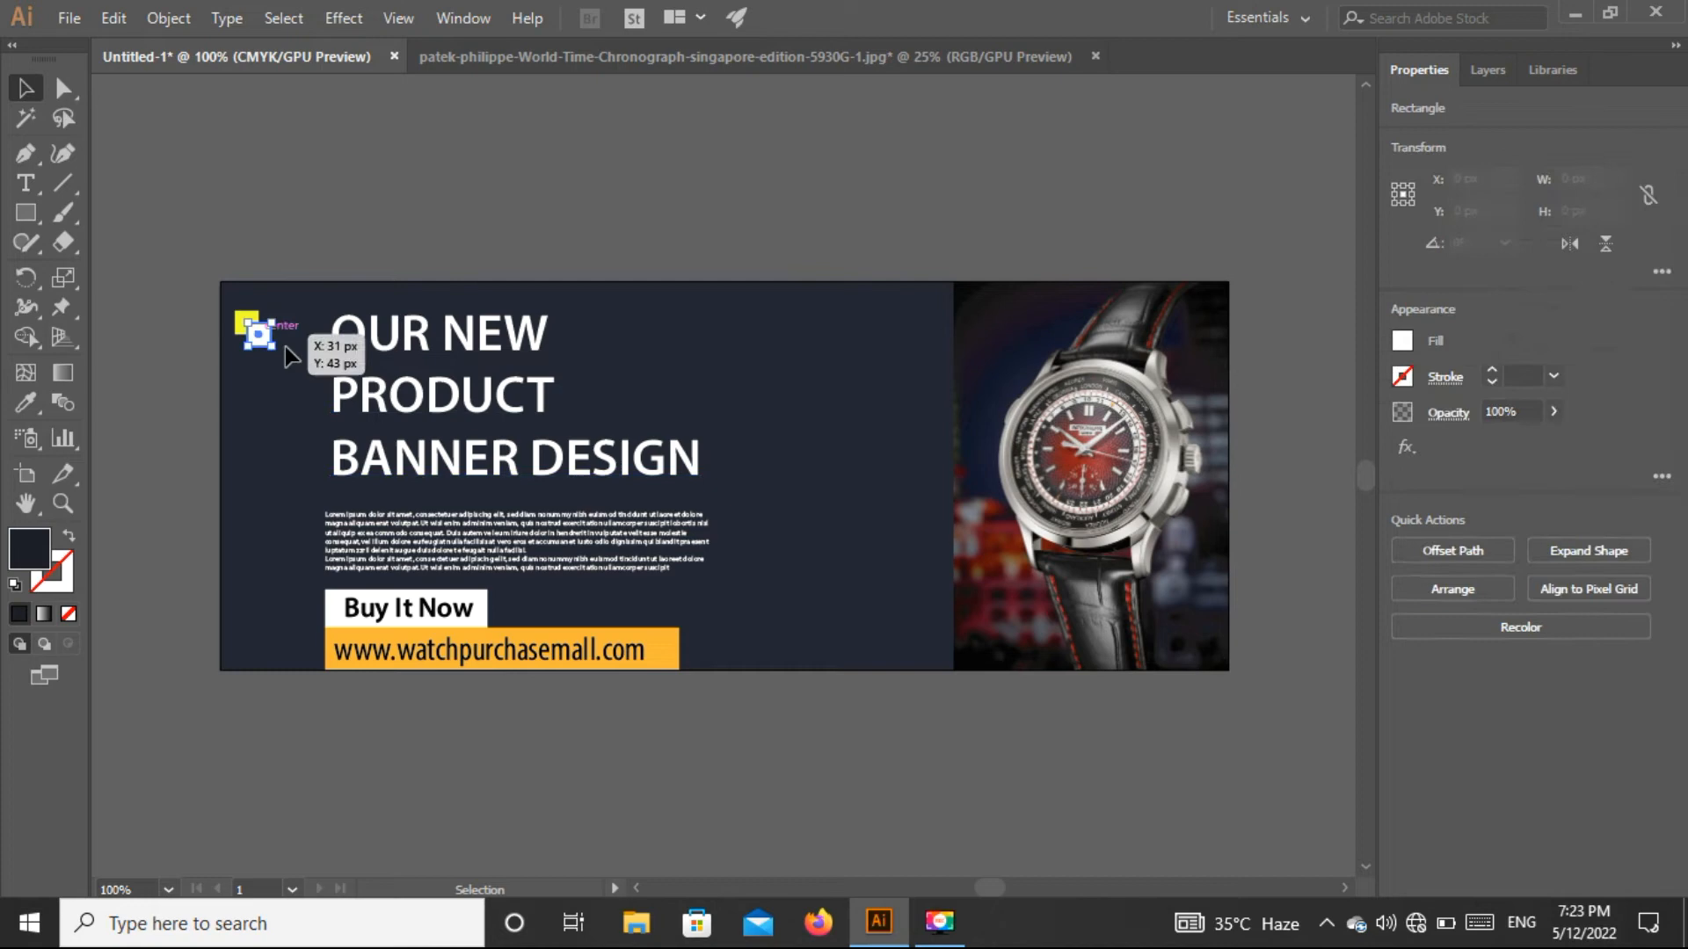
drag(225, 300, 300, 367)
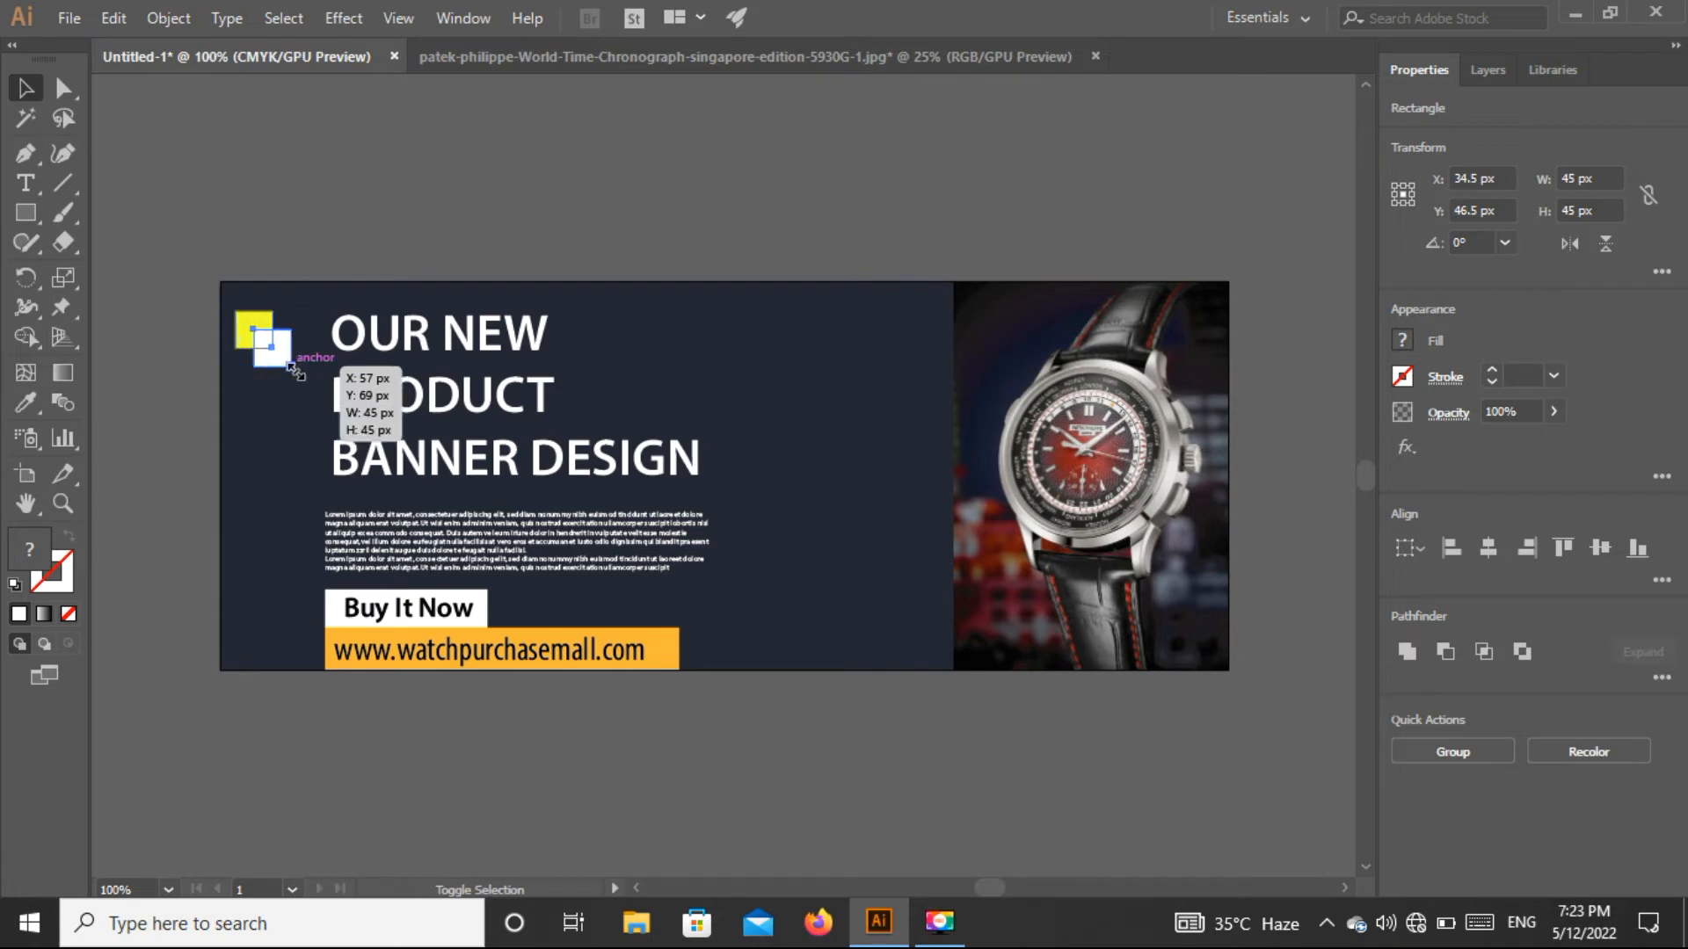
drag(296, 372, 283, 356)
click(359, 243)
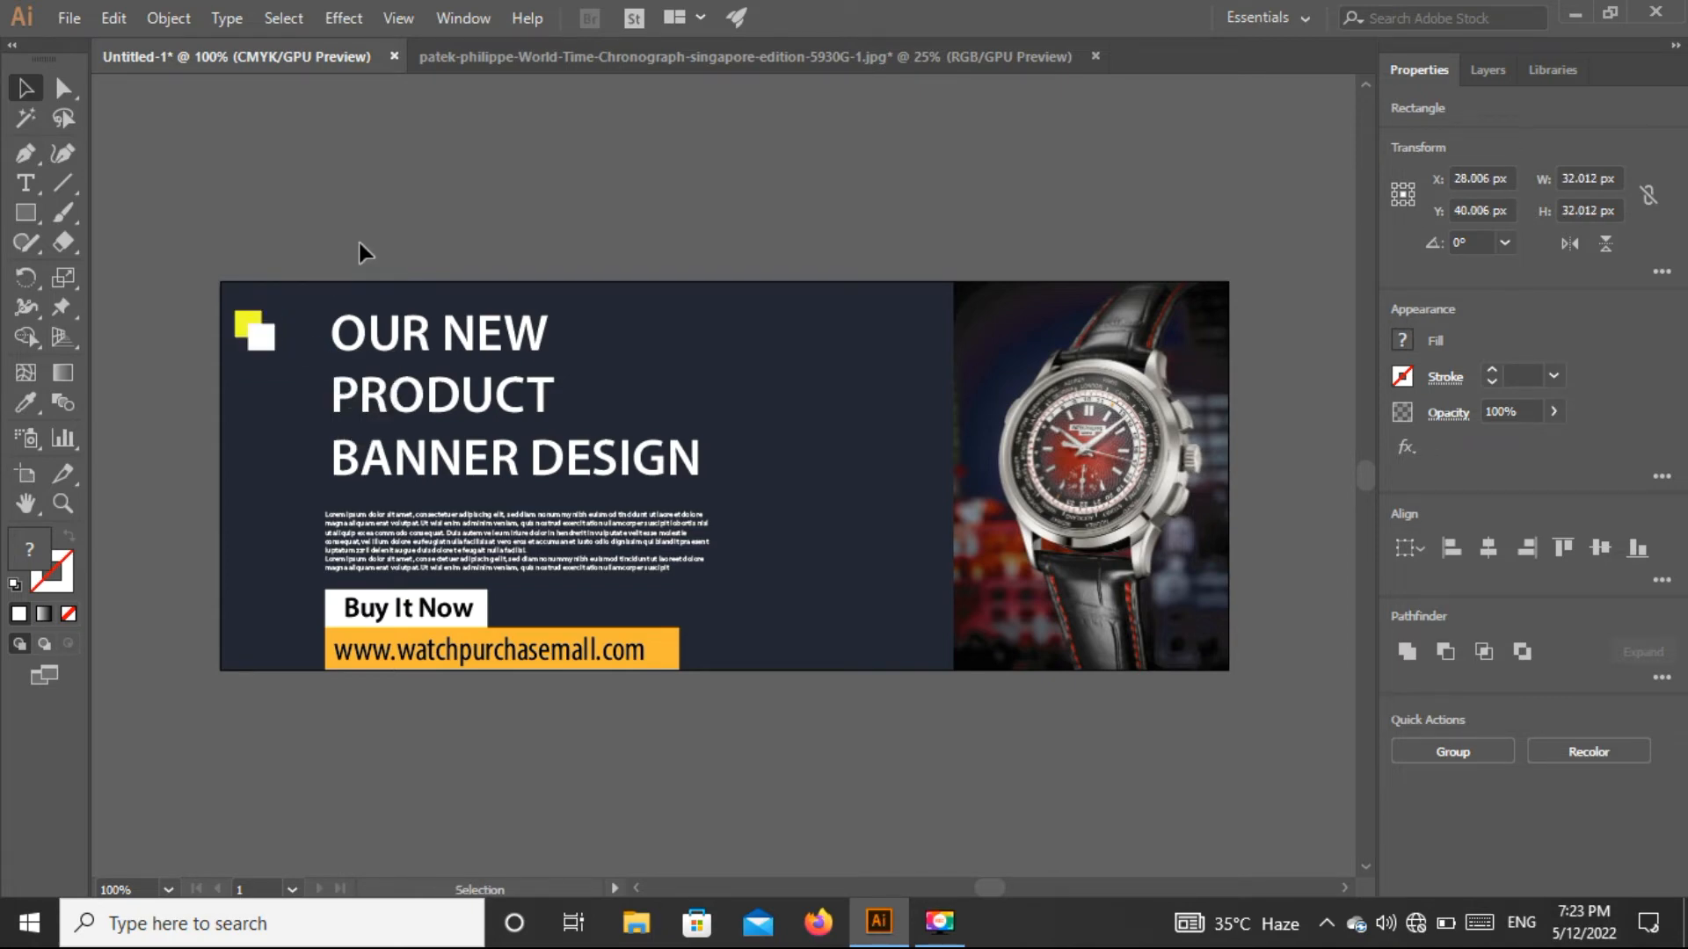
Step: Move the yellow and white squares together 5 px up and 4 px to the right
click(262, 338)
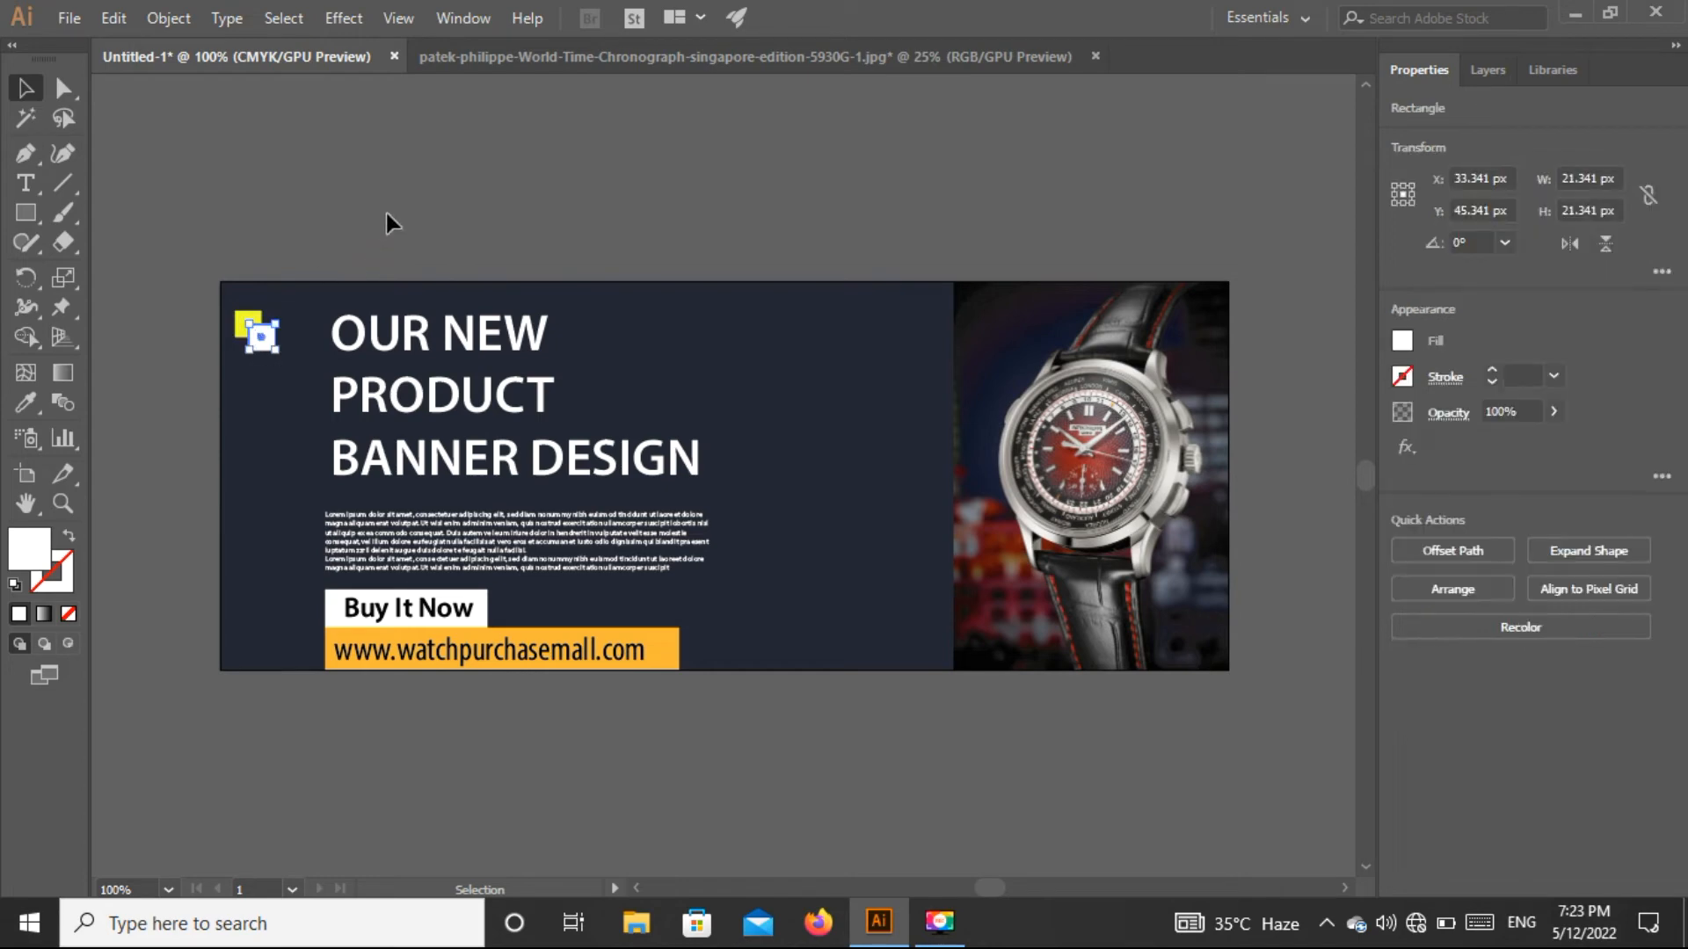
click(294, 300)
drag(287, 329, 238, 376)
key(Up)
key(Up)
key(Up)
key(Up)
key(Up)
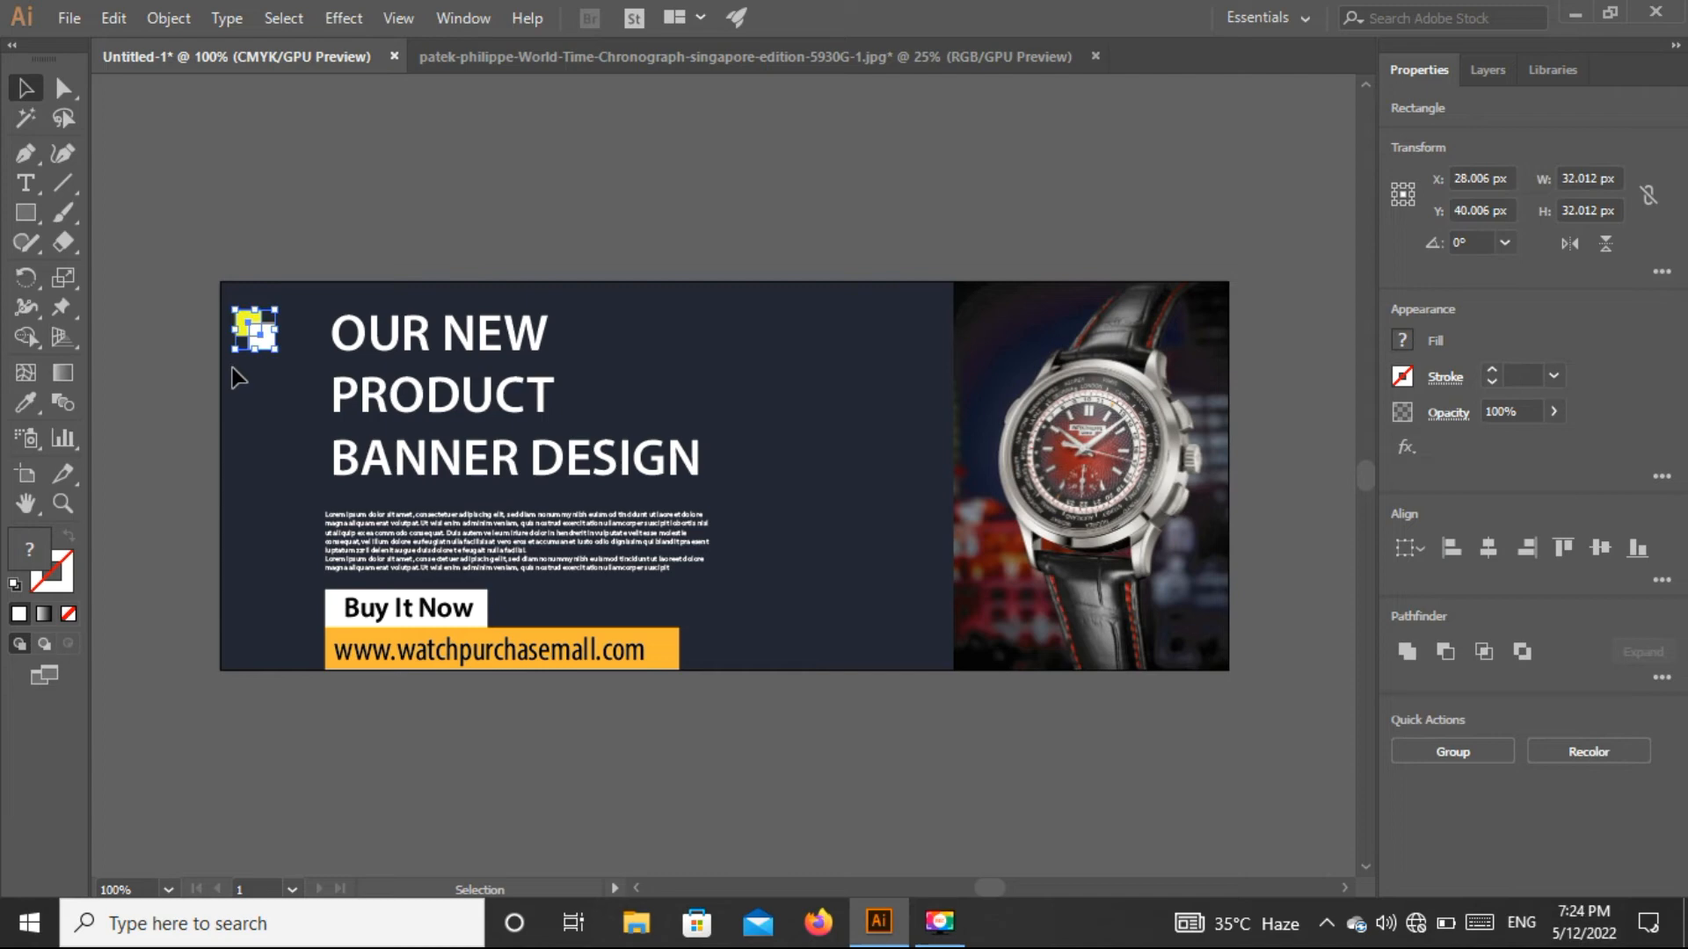
key(Right)
key(Right)
key(Right)
key(Right)
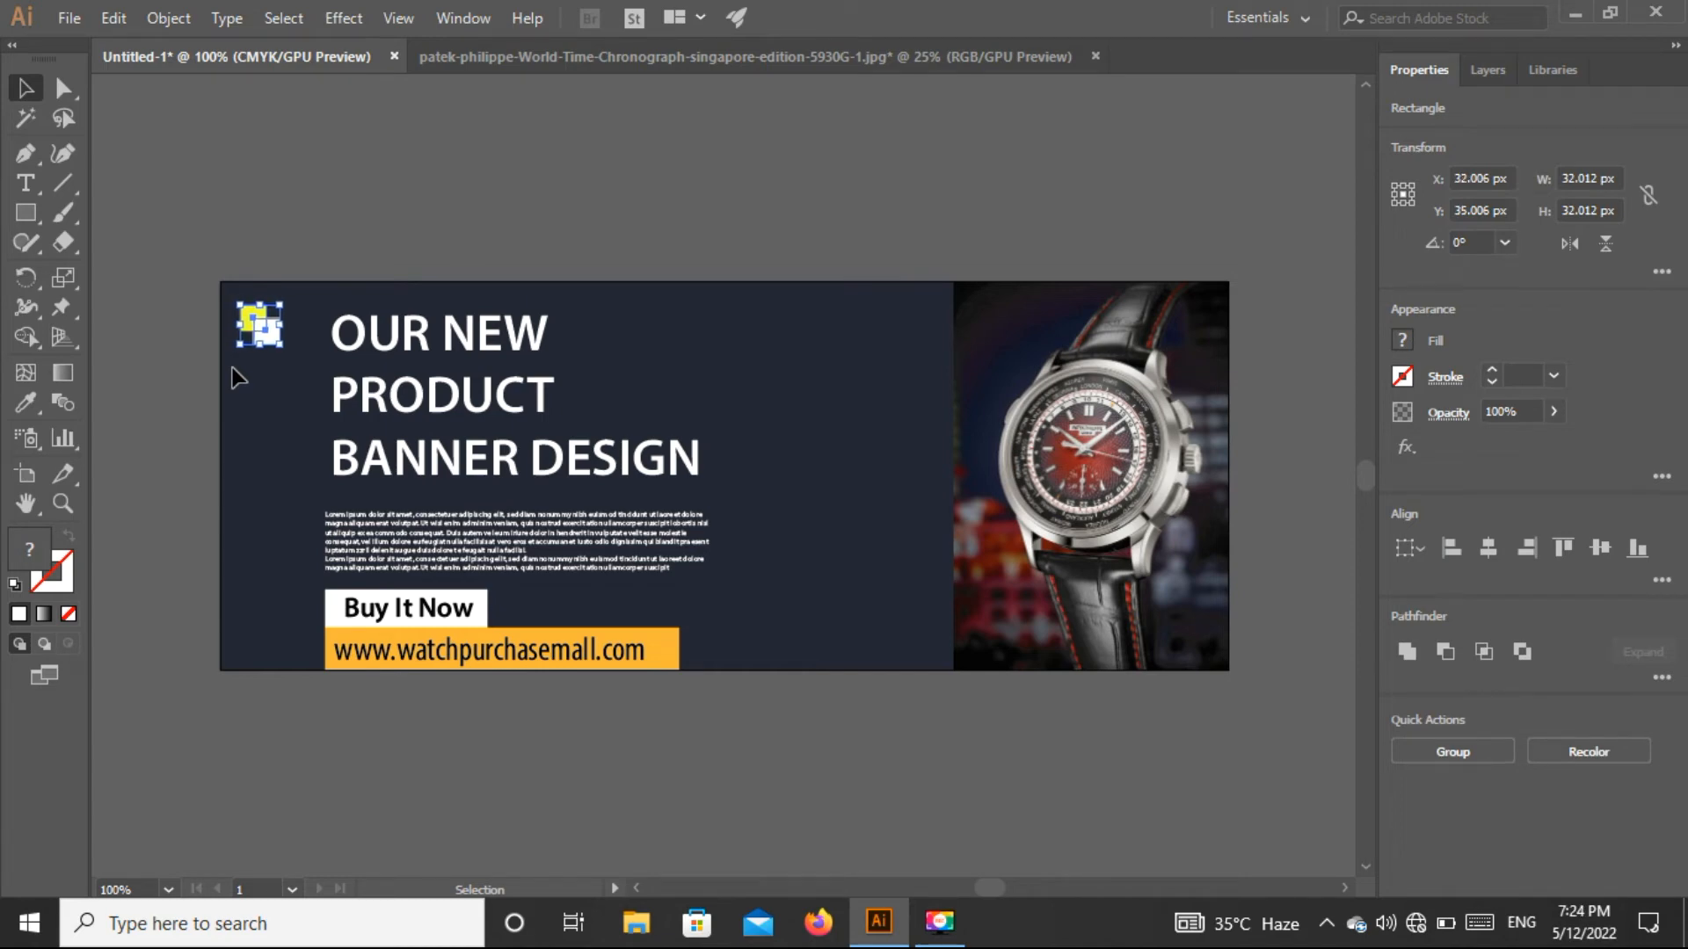
Step: Group the yellow and white squares and shift the group slightly further right, towards the headline
key(ctrl+g)
click(467, 190)
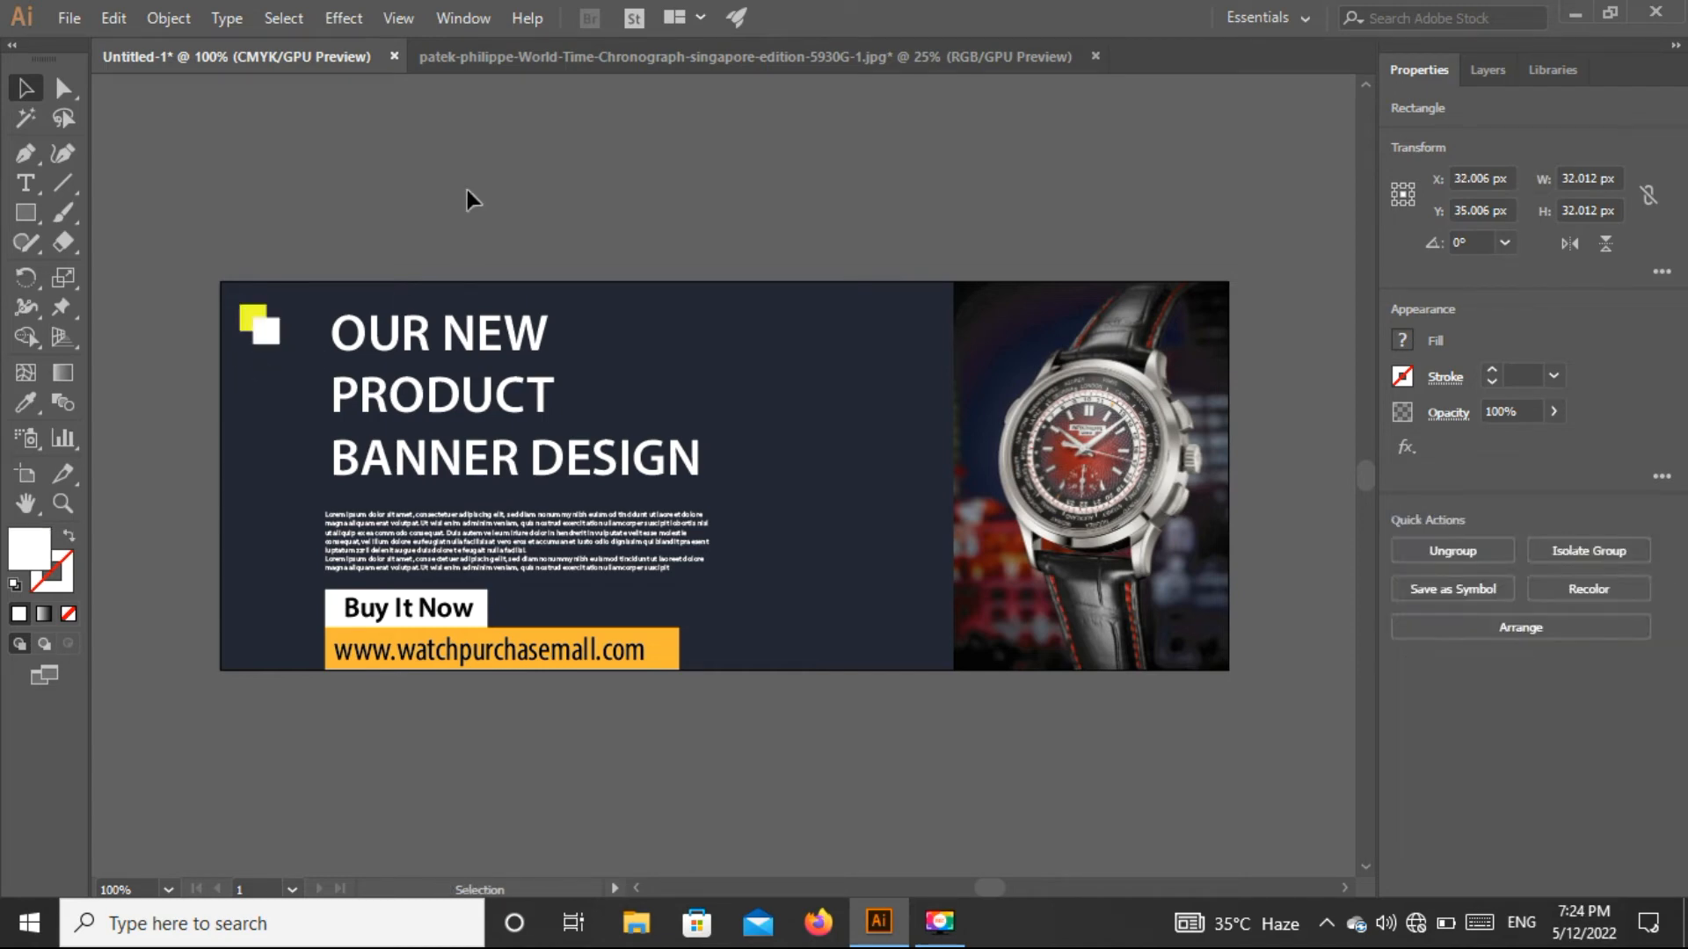
drag(267, 333, 268, 332)
click(480, 204)
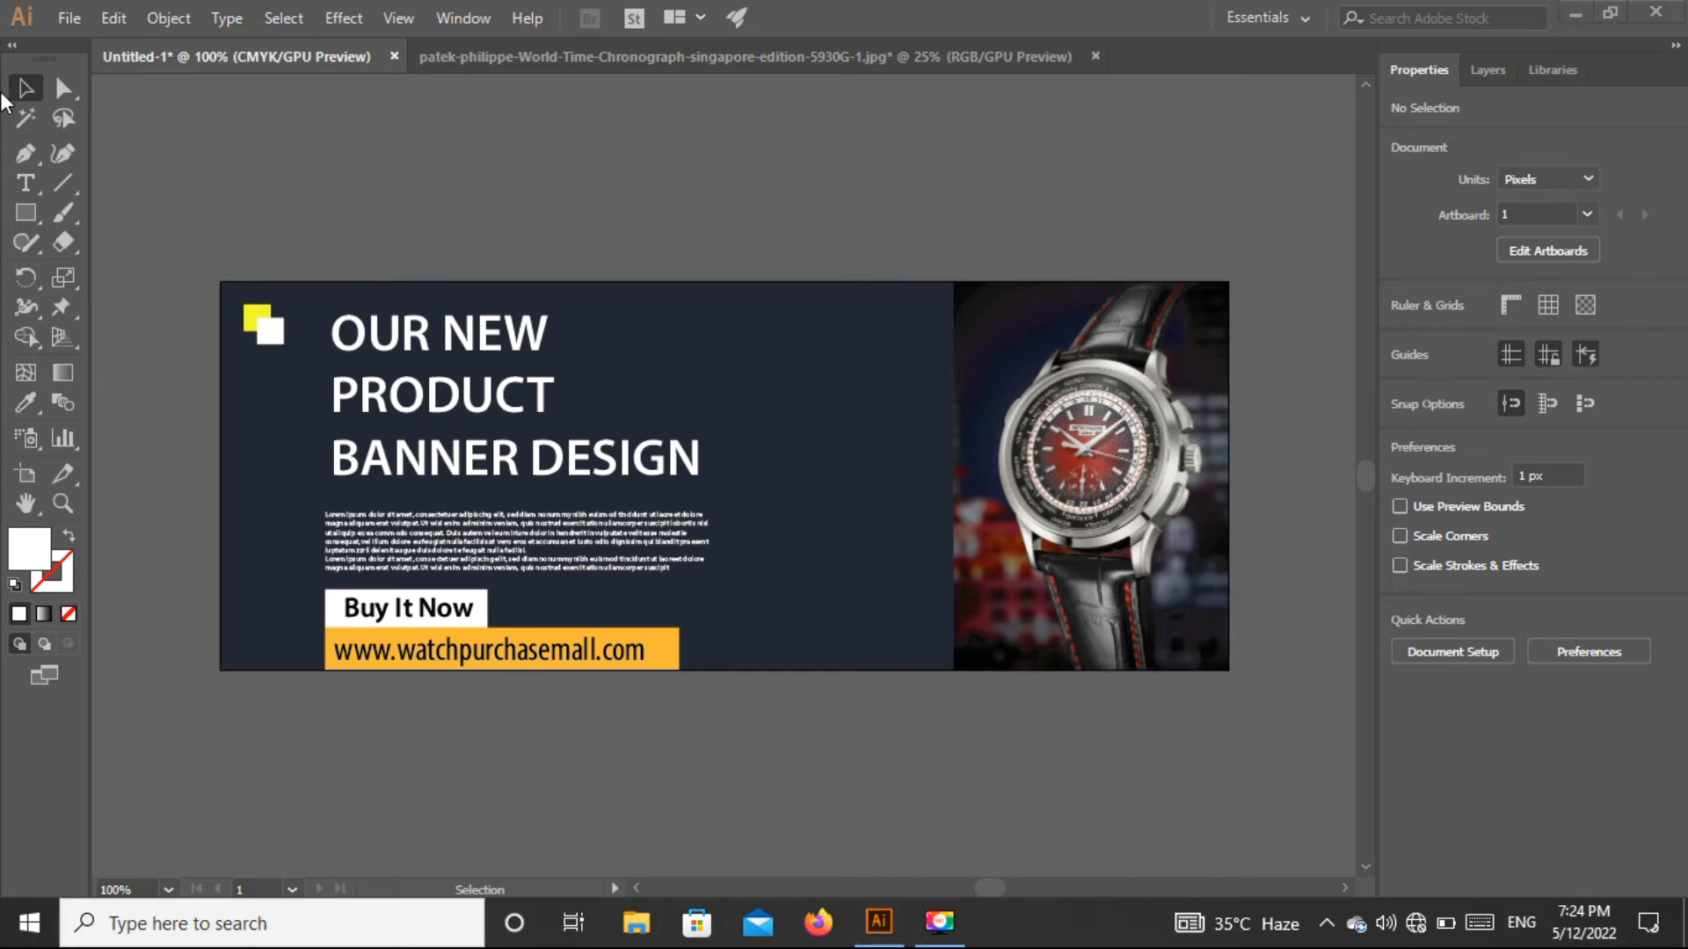
Step: Draw a white circle about 165 x 165 px and place it between the headline and the watch, slightly overlapping the photo
click(25, 213)
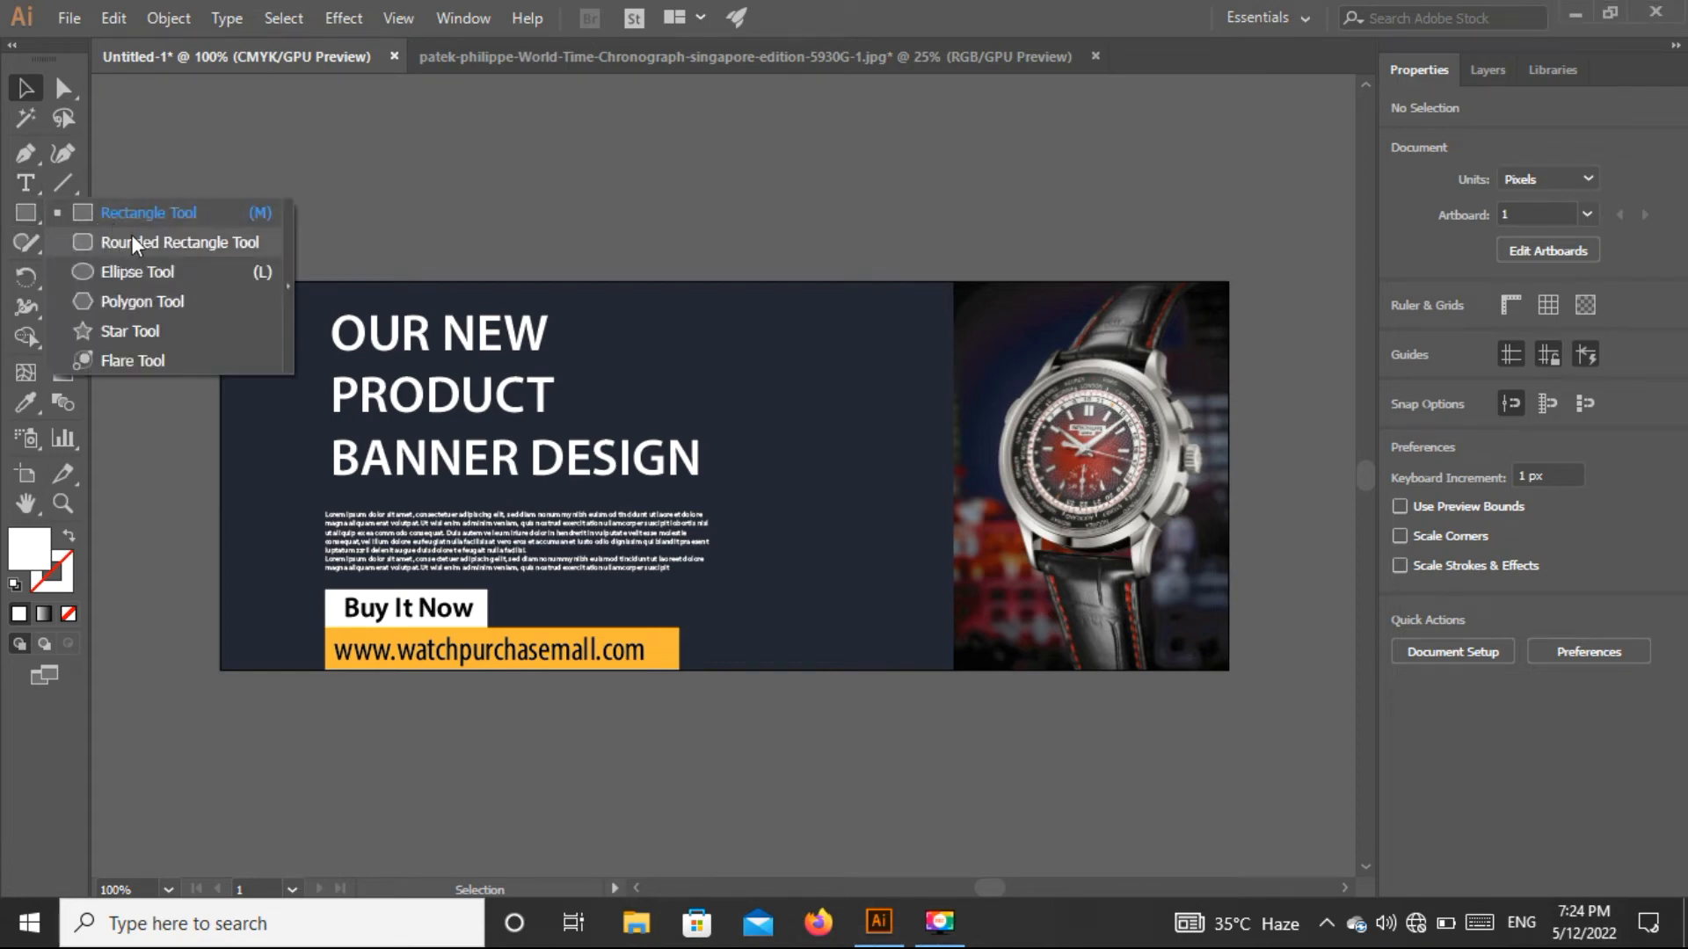
click(141, 271)
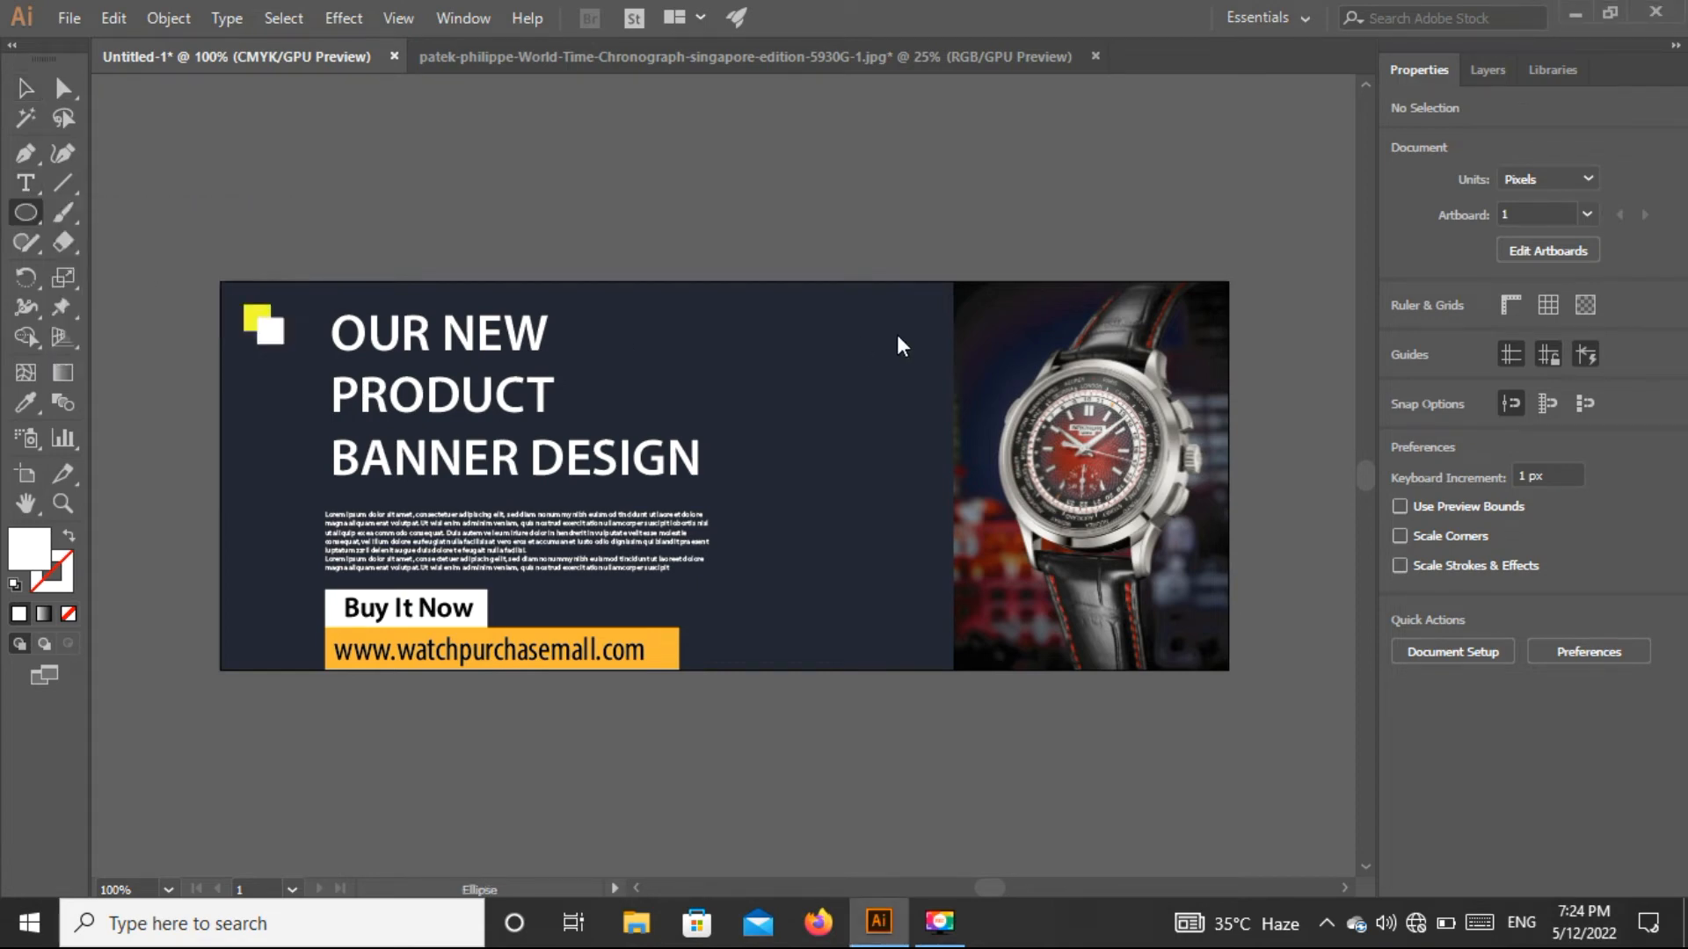
drag(724, 359, 876, 563)
click(25, 88)
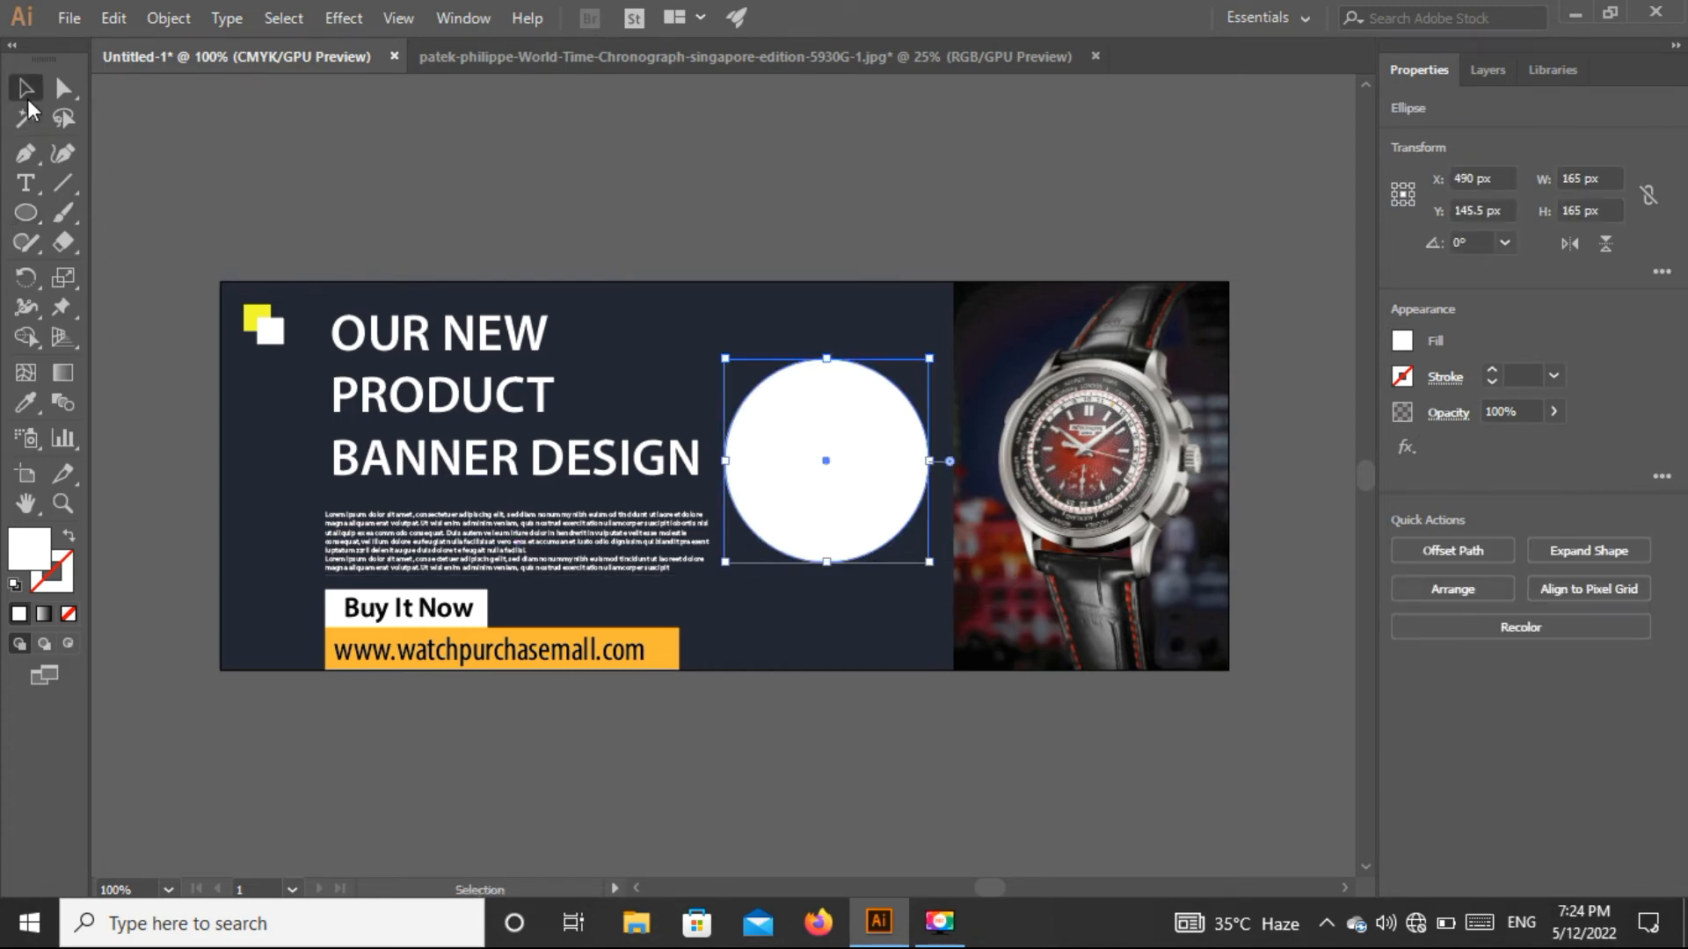
drag(825, 457, 863, 418)
click(995, 183)
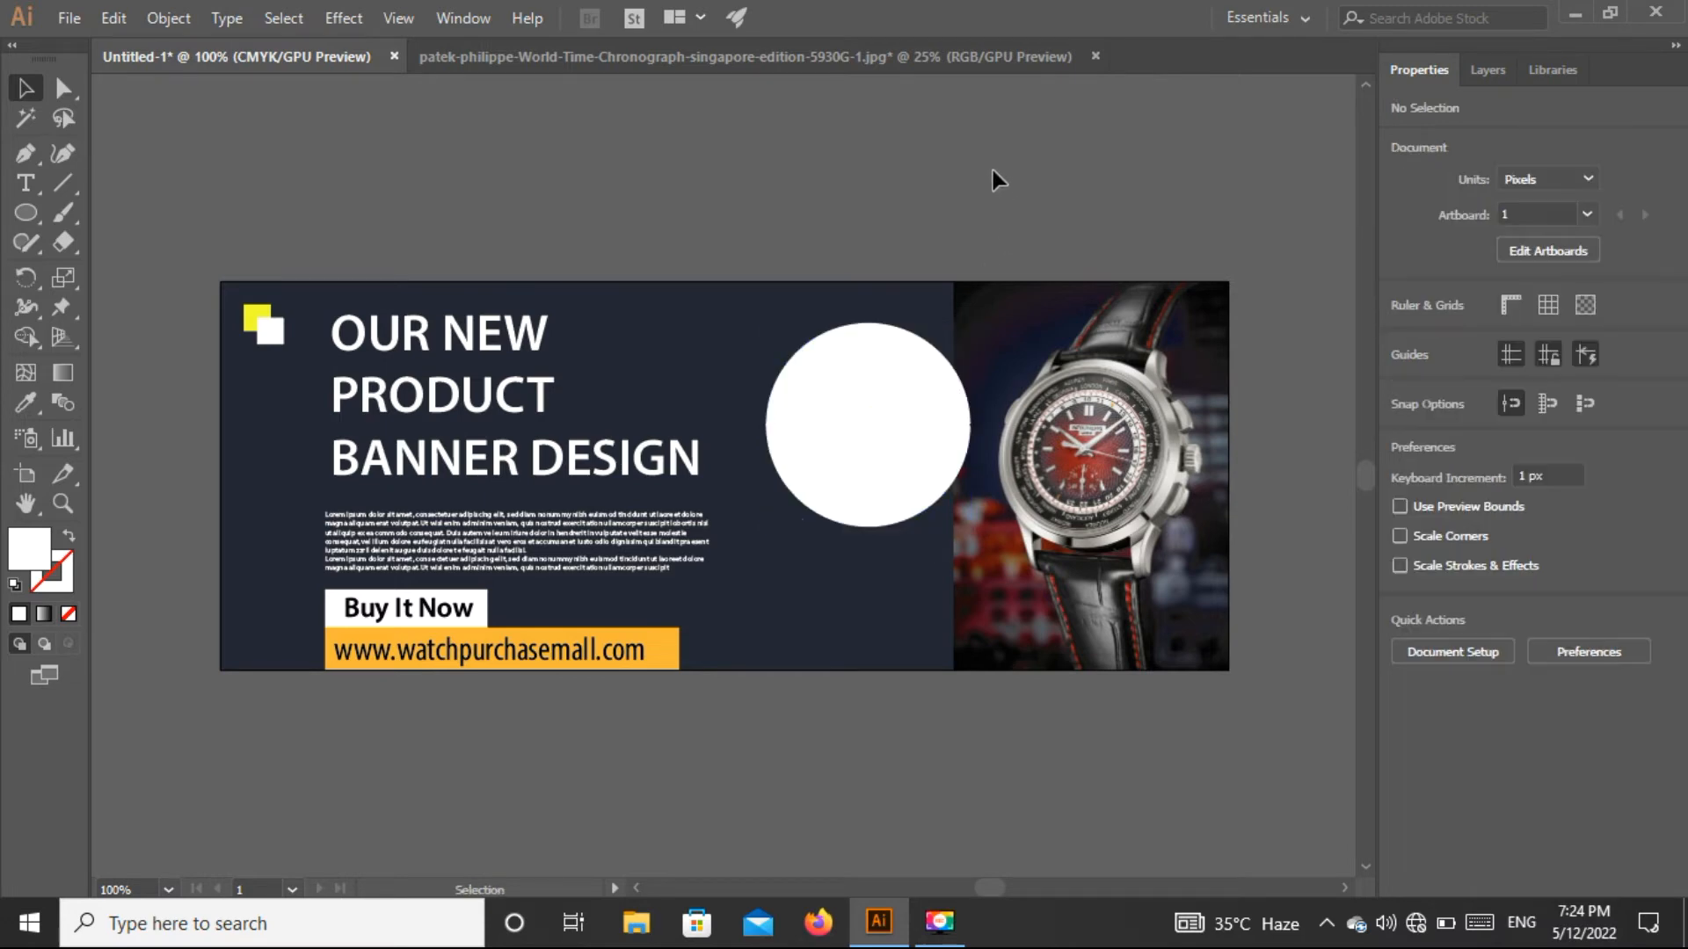
Step: Add a text object reading "UpTo" inside the white circle
click(907, 427)
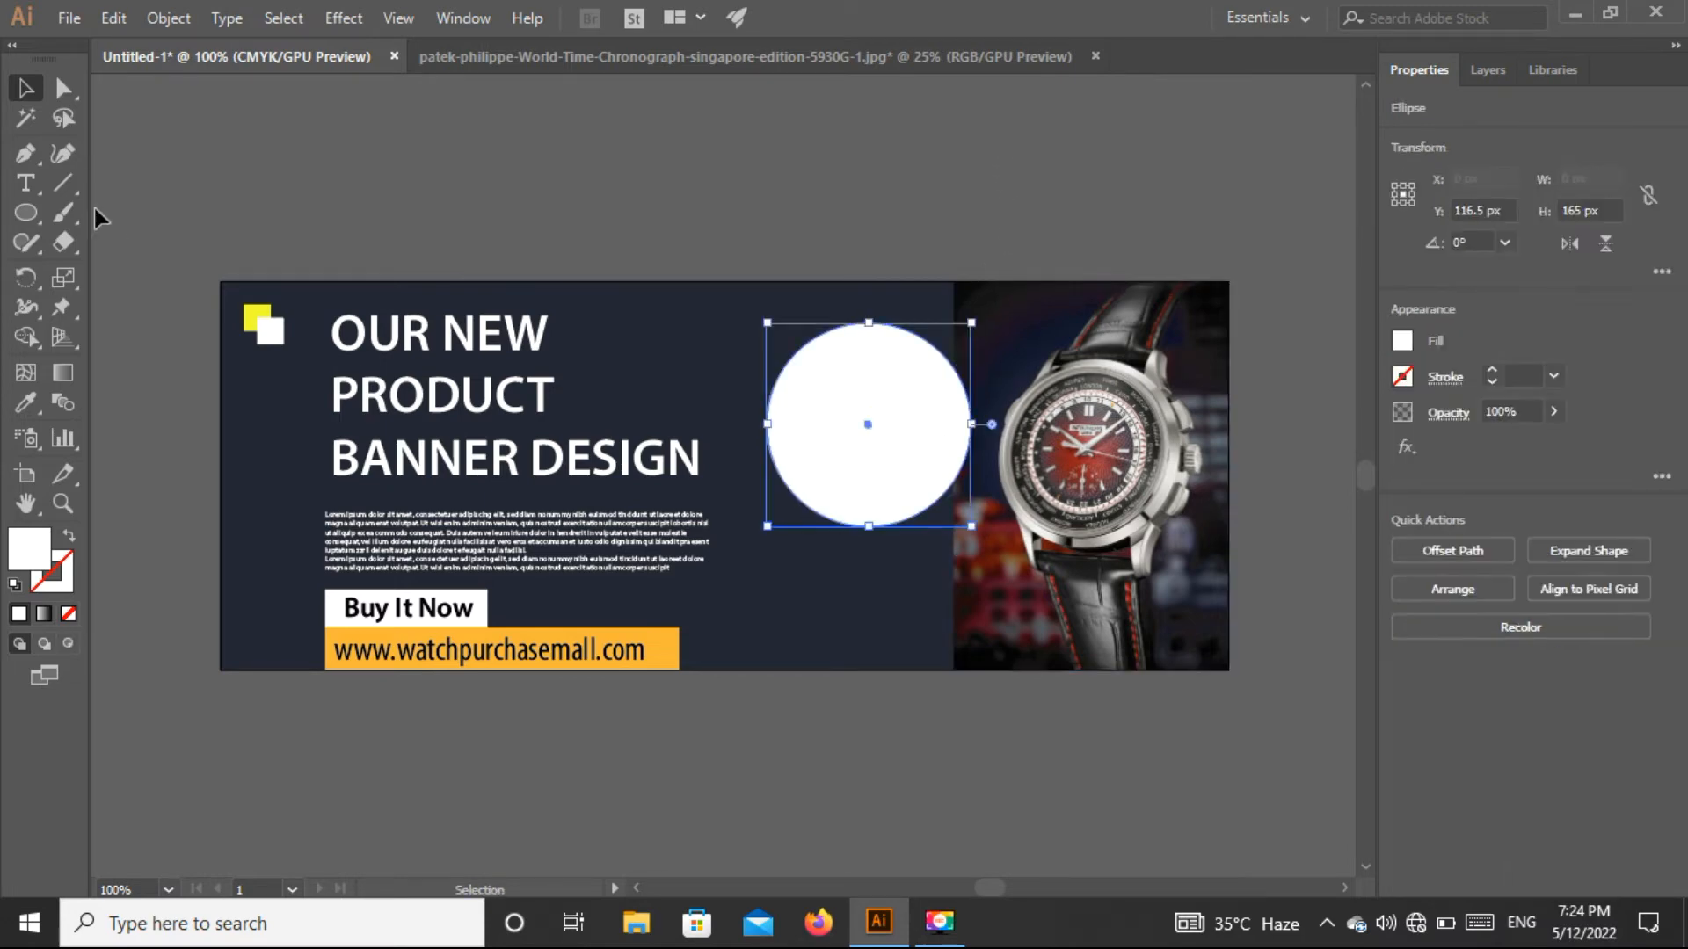
click(27, 185)
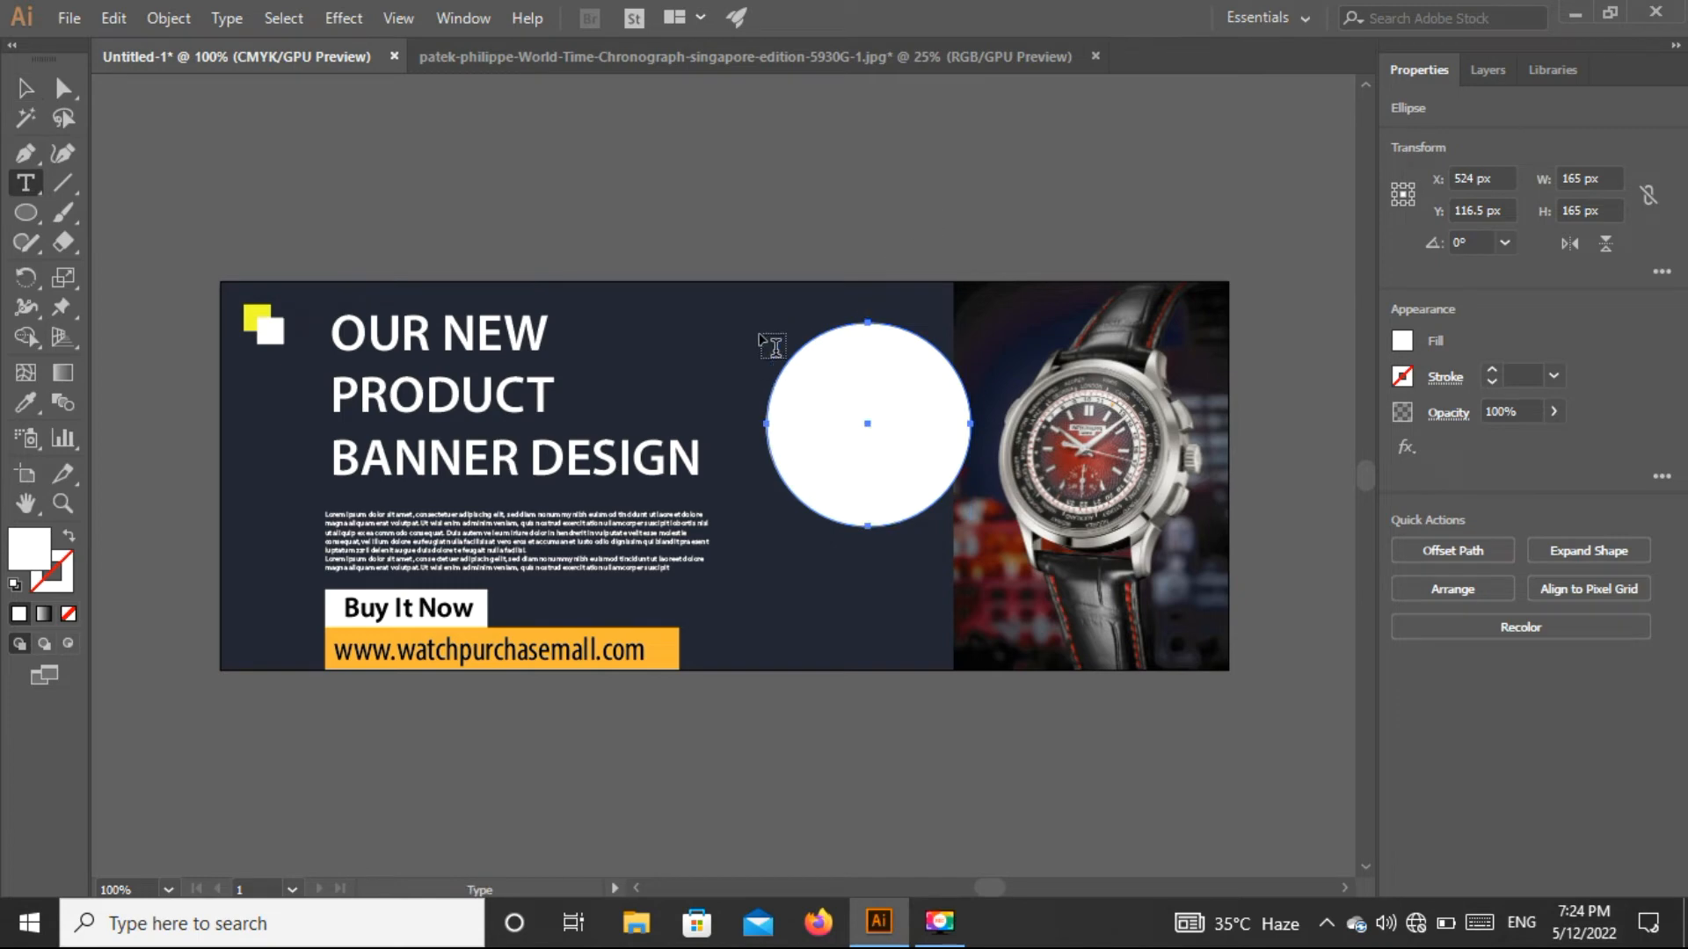
click(825, 400)
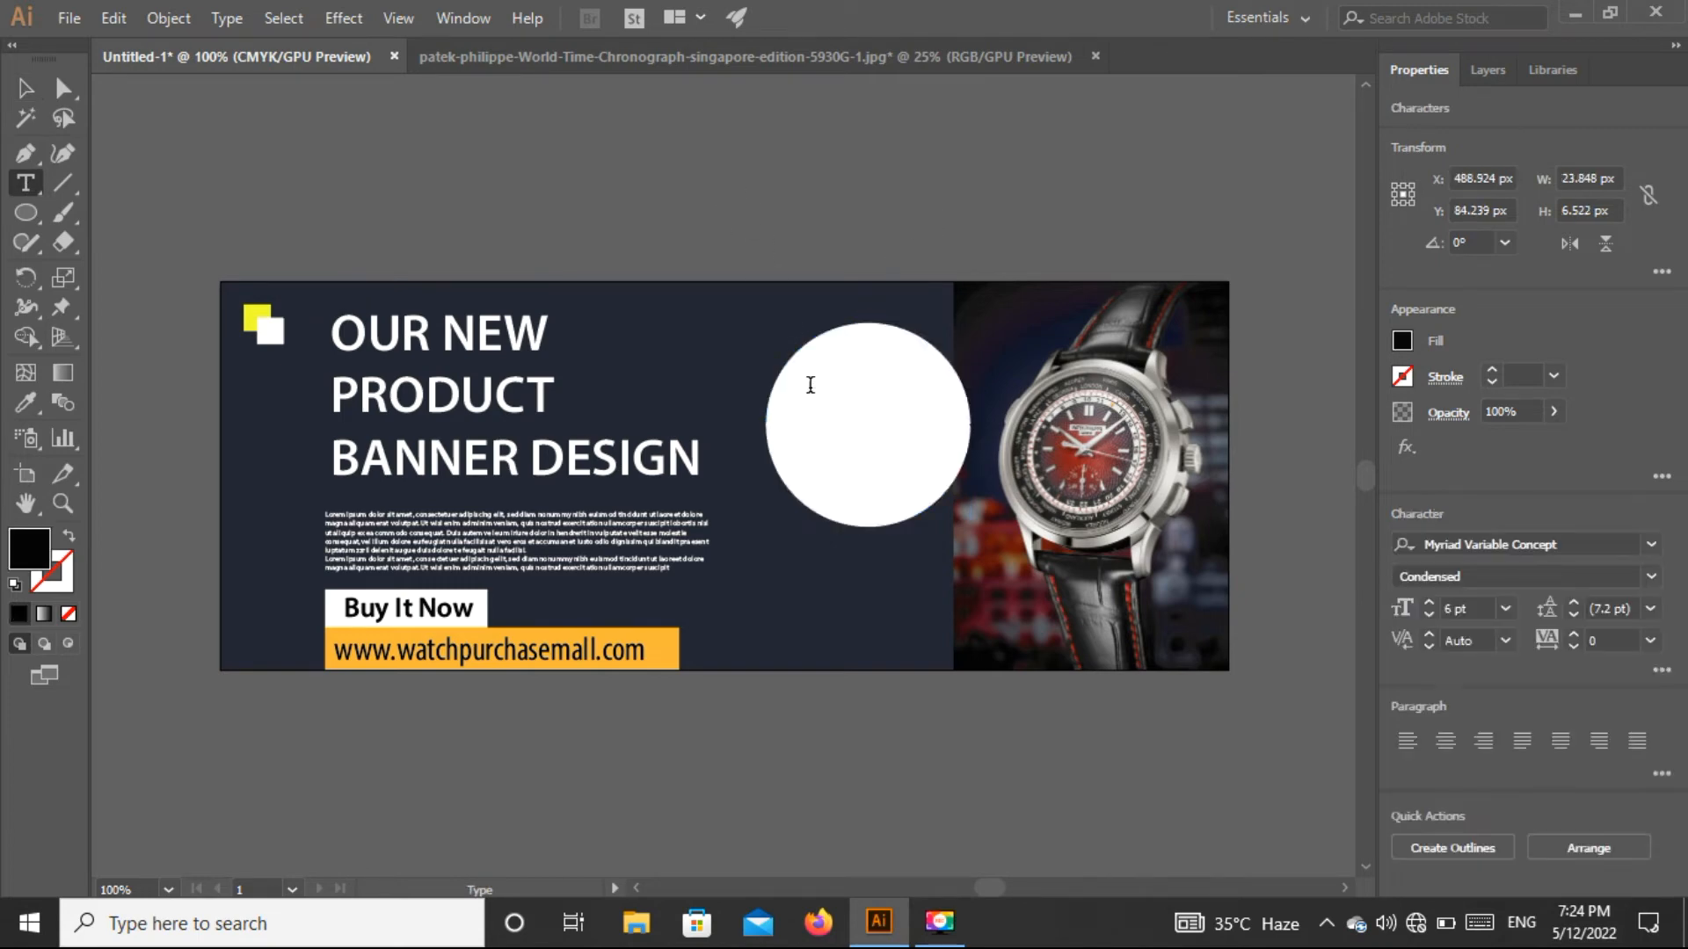
text(5)
key(Return)
click(25, 88)
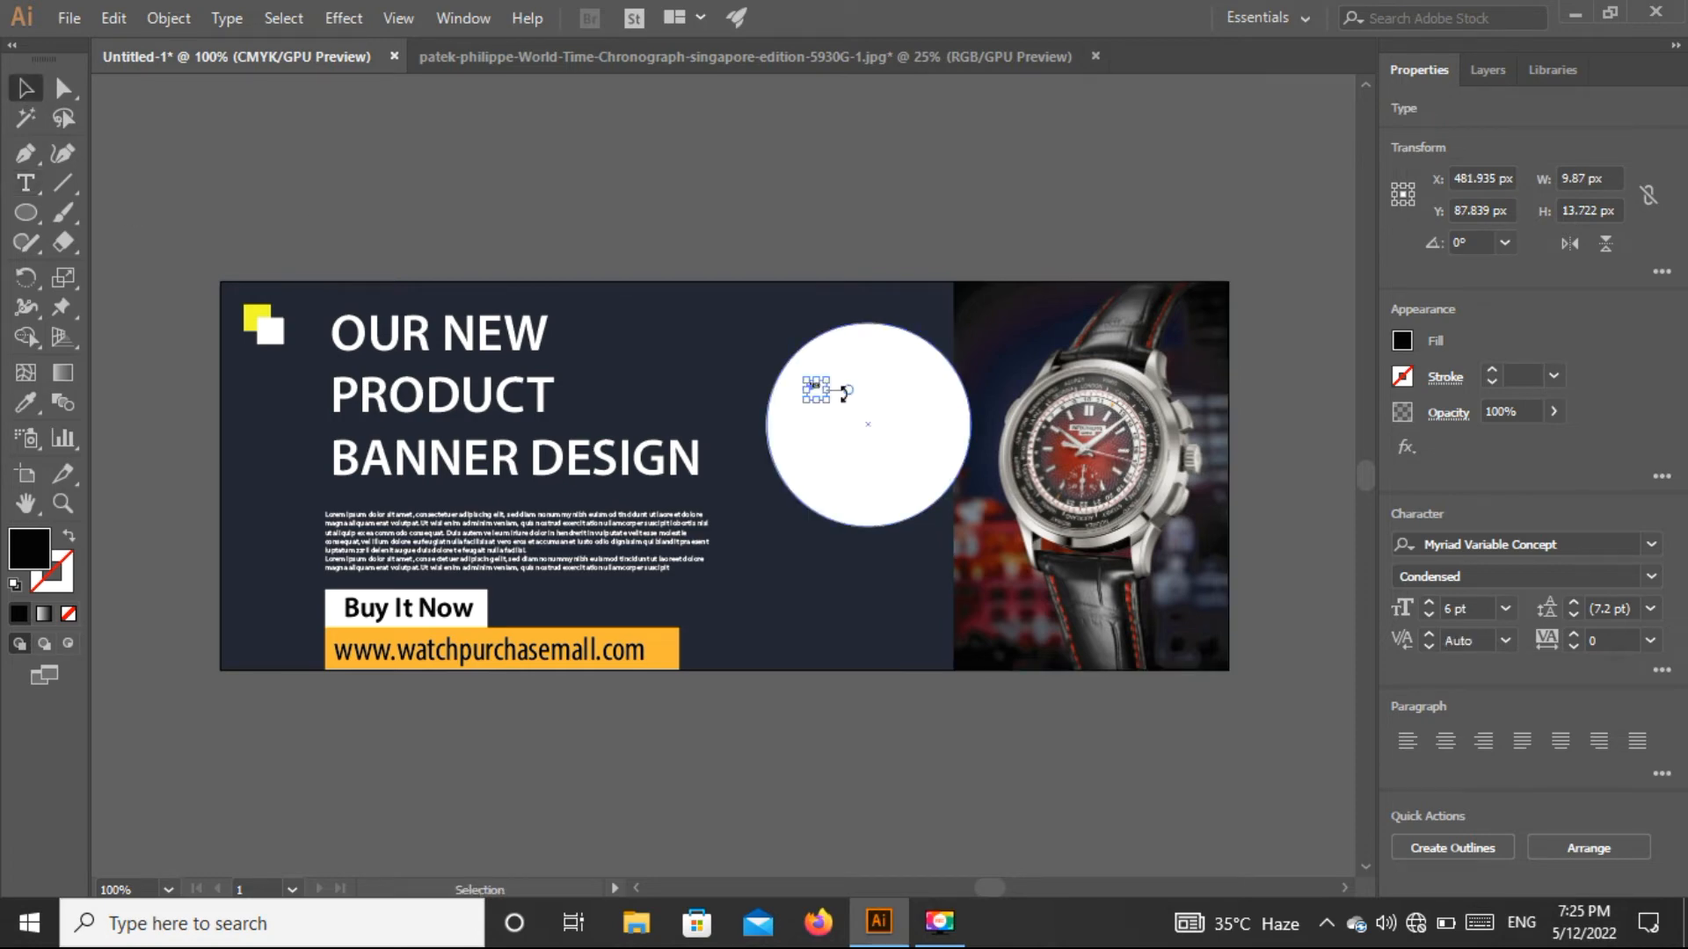
Step: Enlarge the "UpTo" text to about 37 pt and place it in the upper part of the white circle
drag(833, 398, 884, 469)
drag(857, 409, 868, 379)
drag(892, 444, 930, 461)
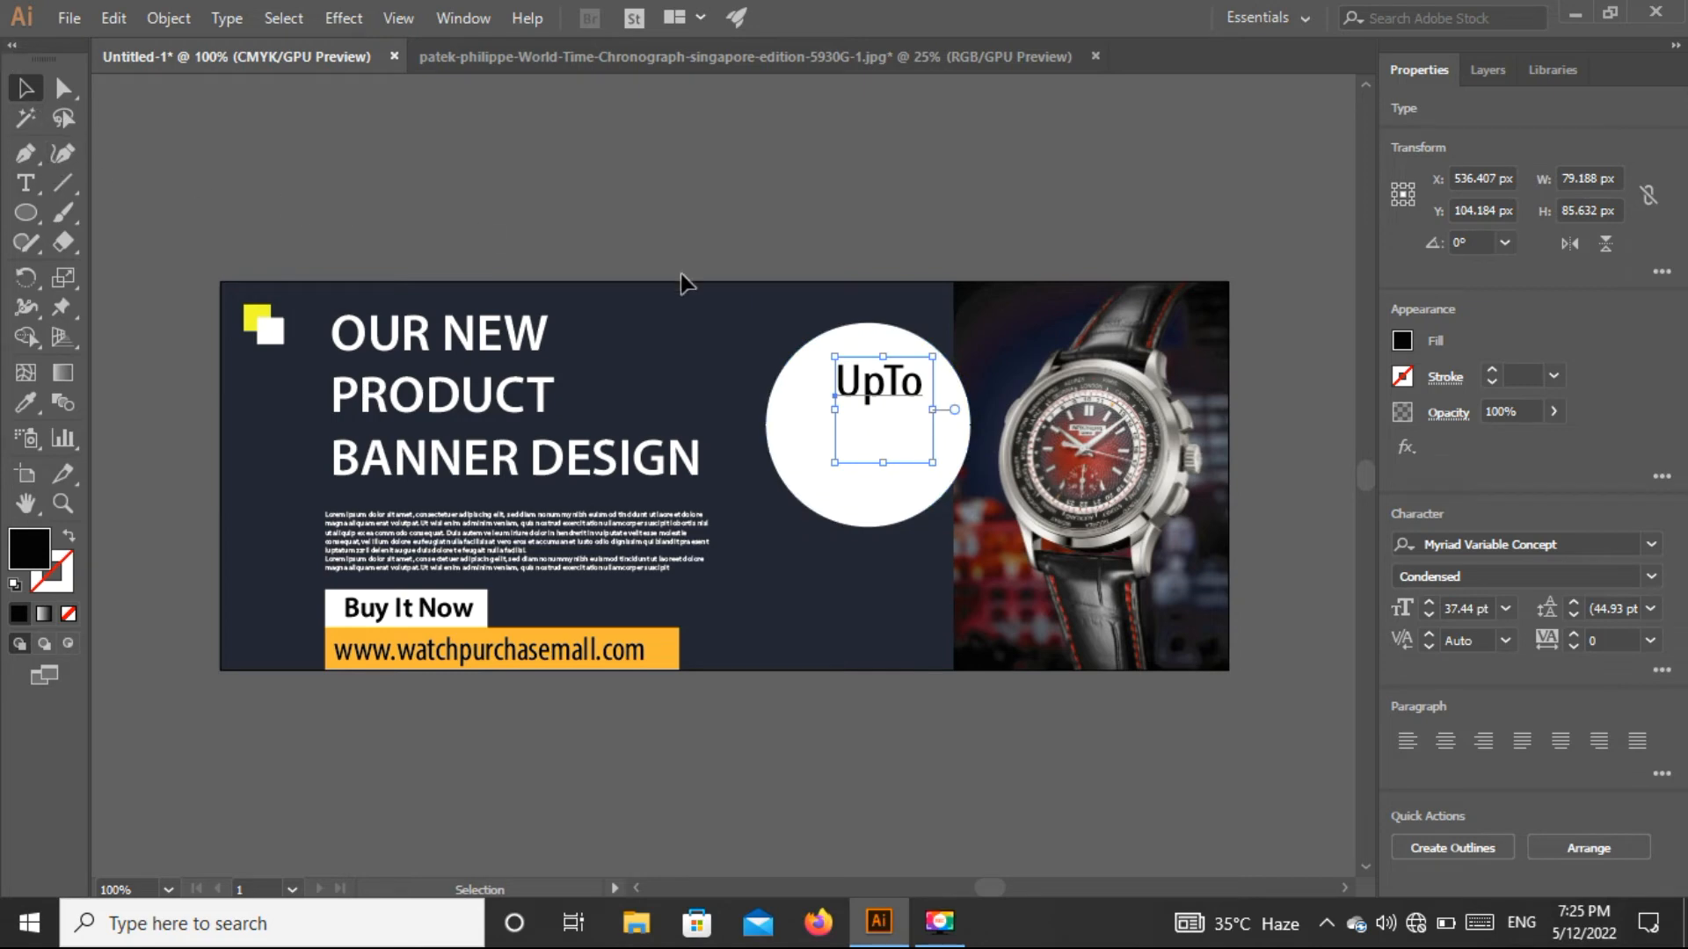
drag(874, 379, 865, 373)
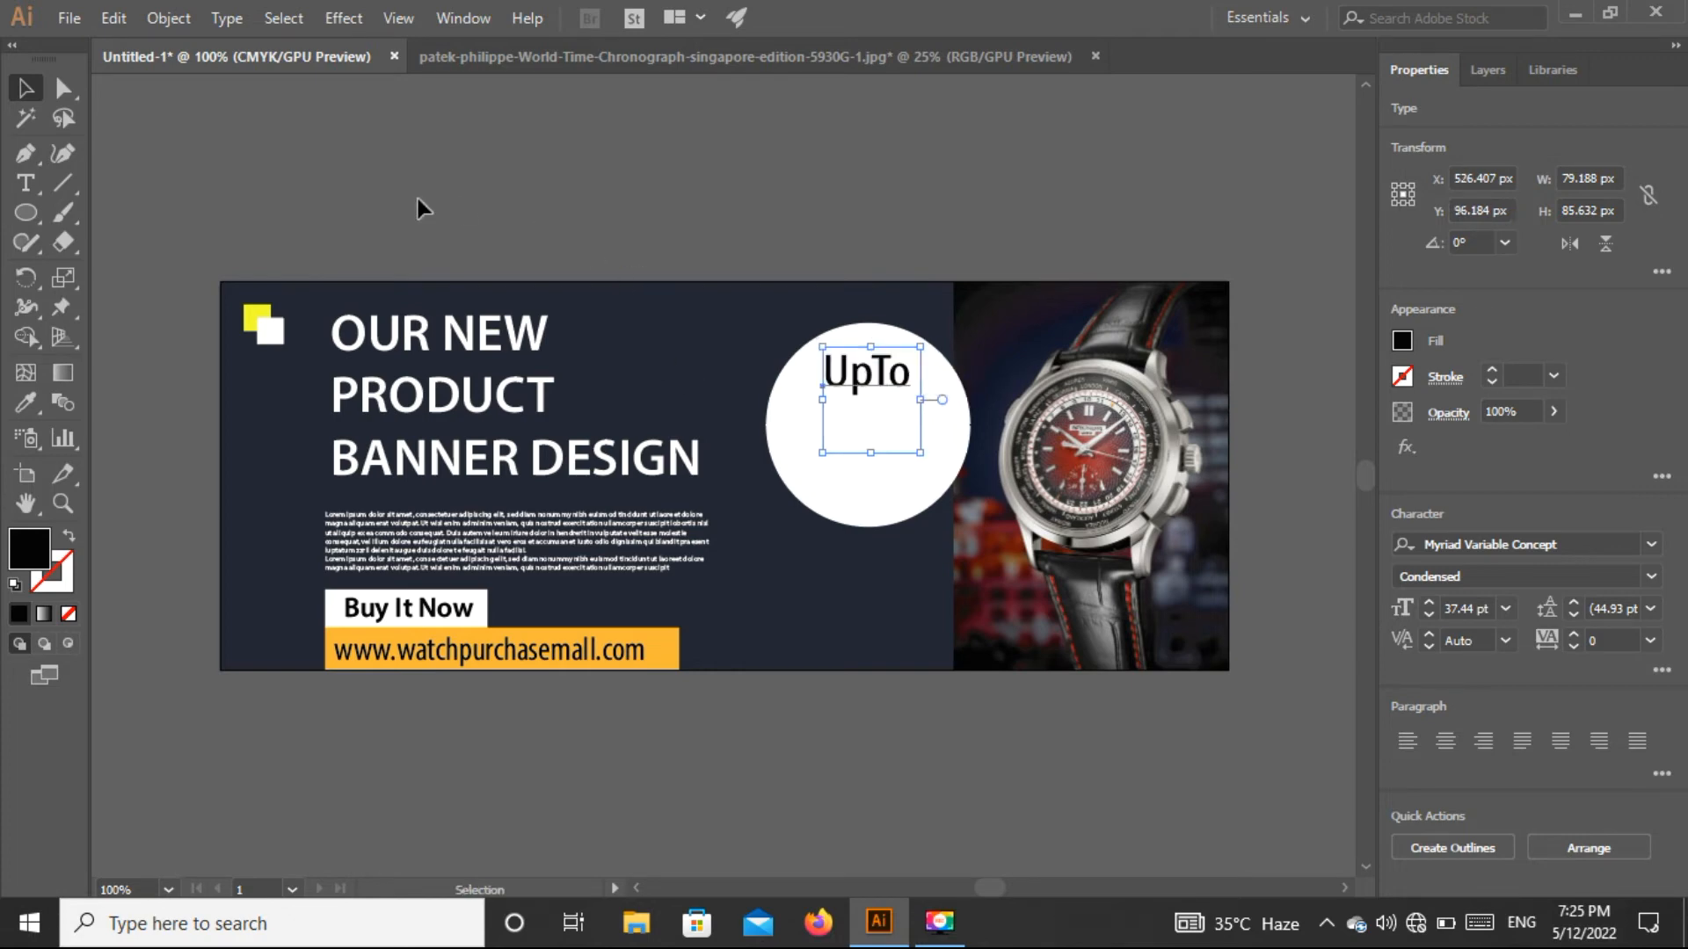
Step: Create a separate text object reading "50%", enlarge it and place it below "UpTo" in the white circle
click(41, 178)
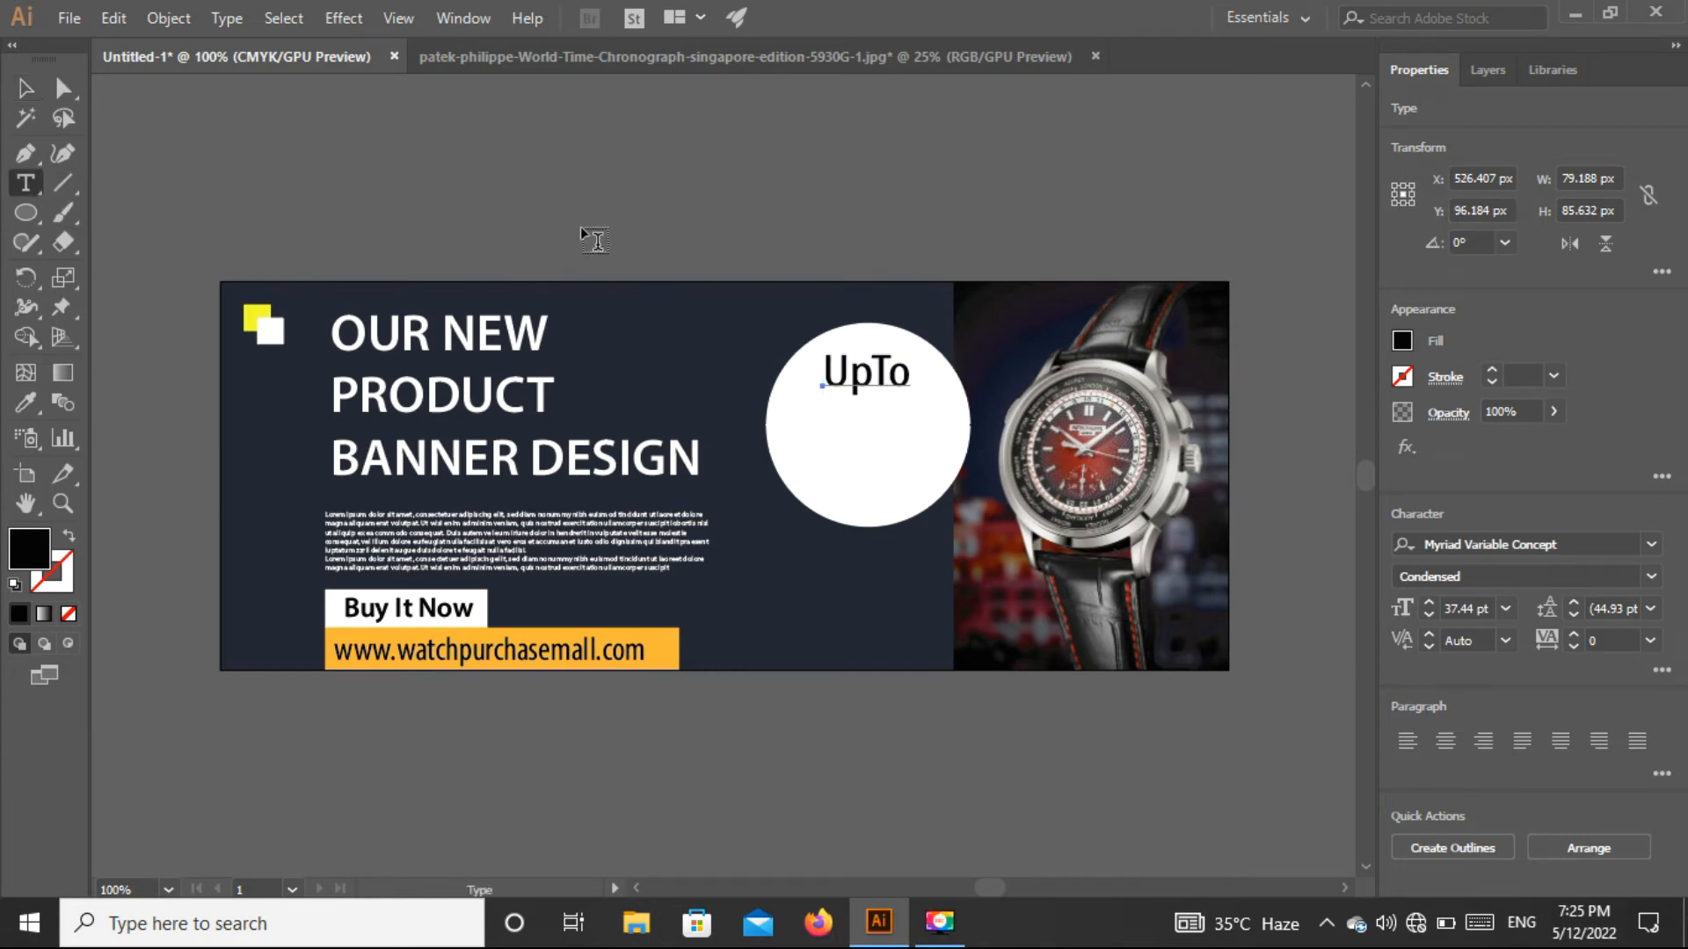
click(607, 208)
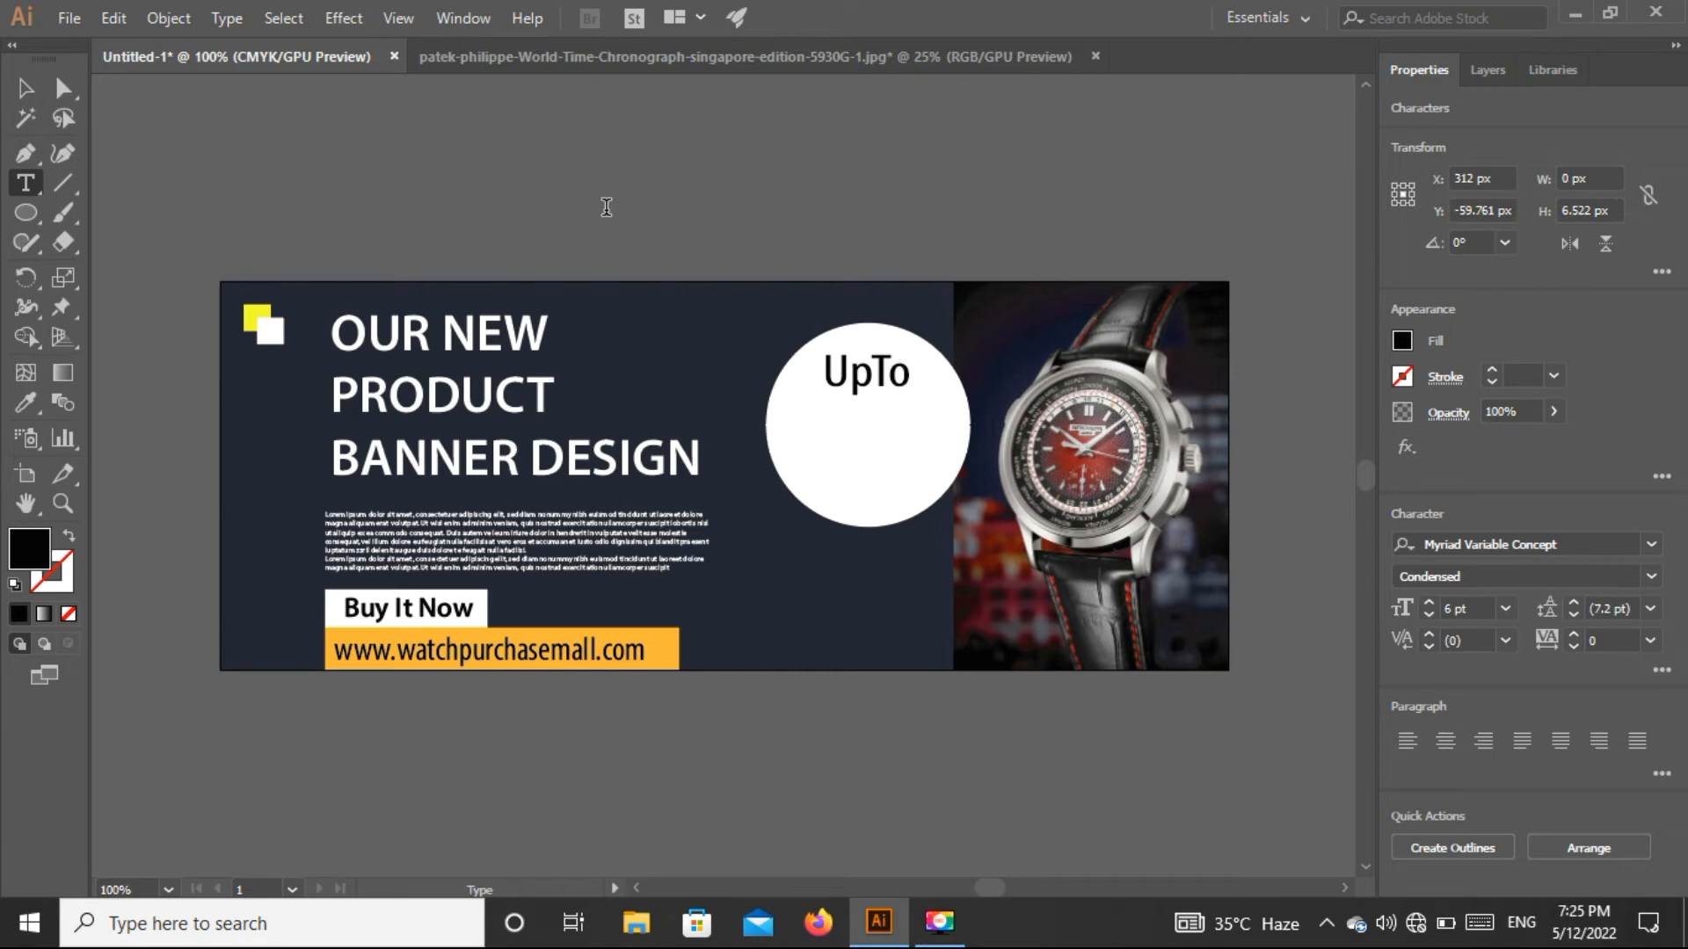
text(50%)
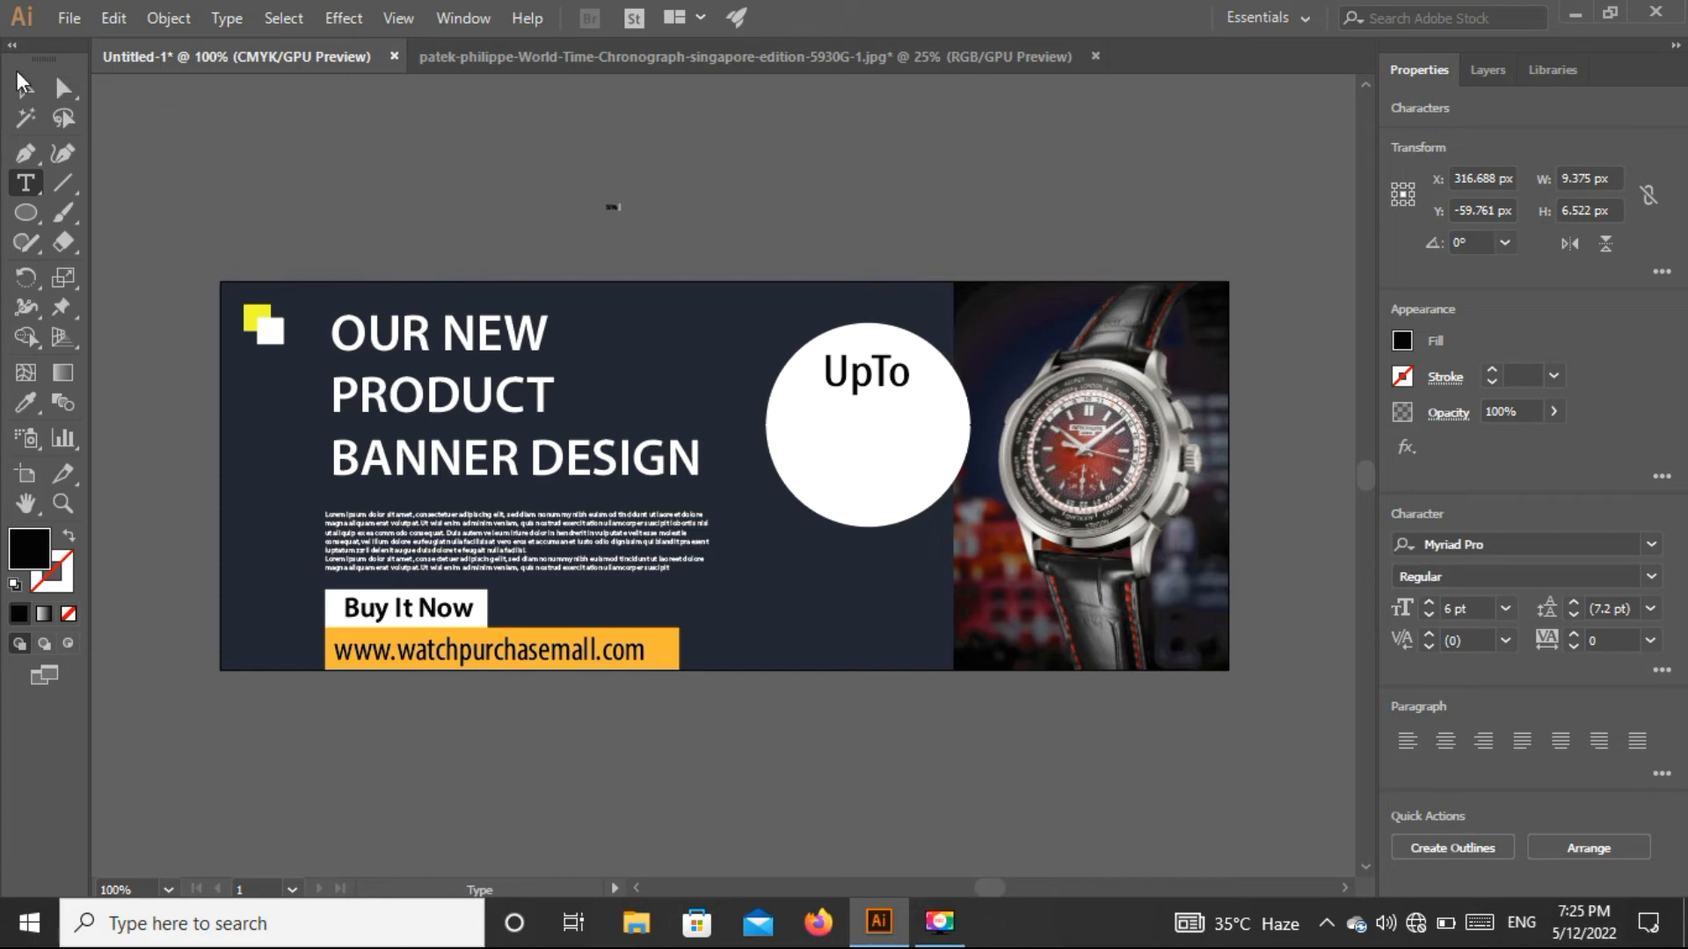
click(23, 83)
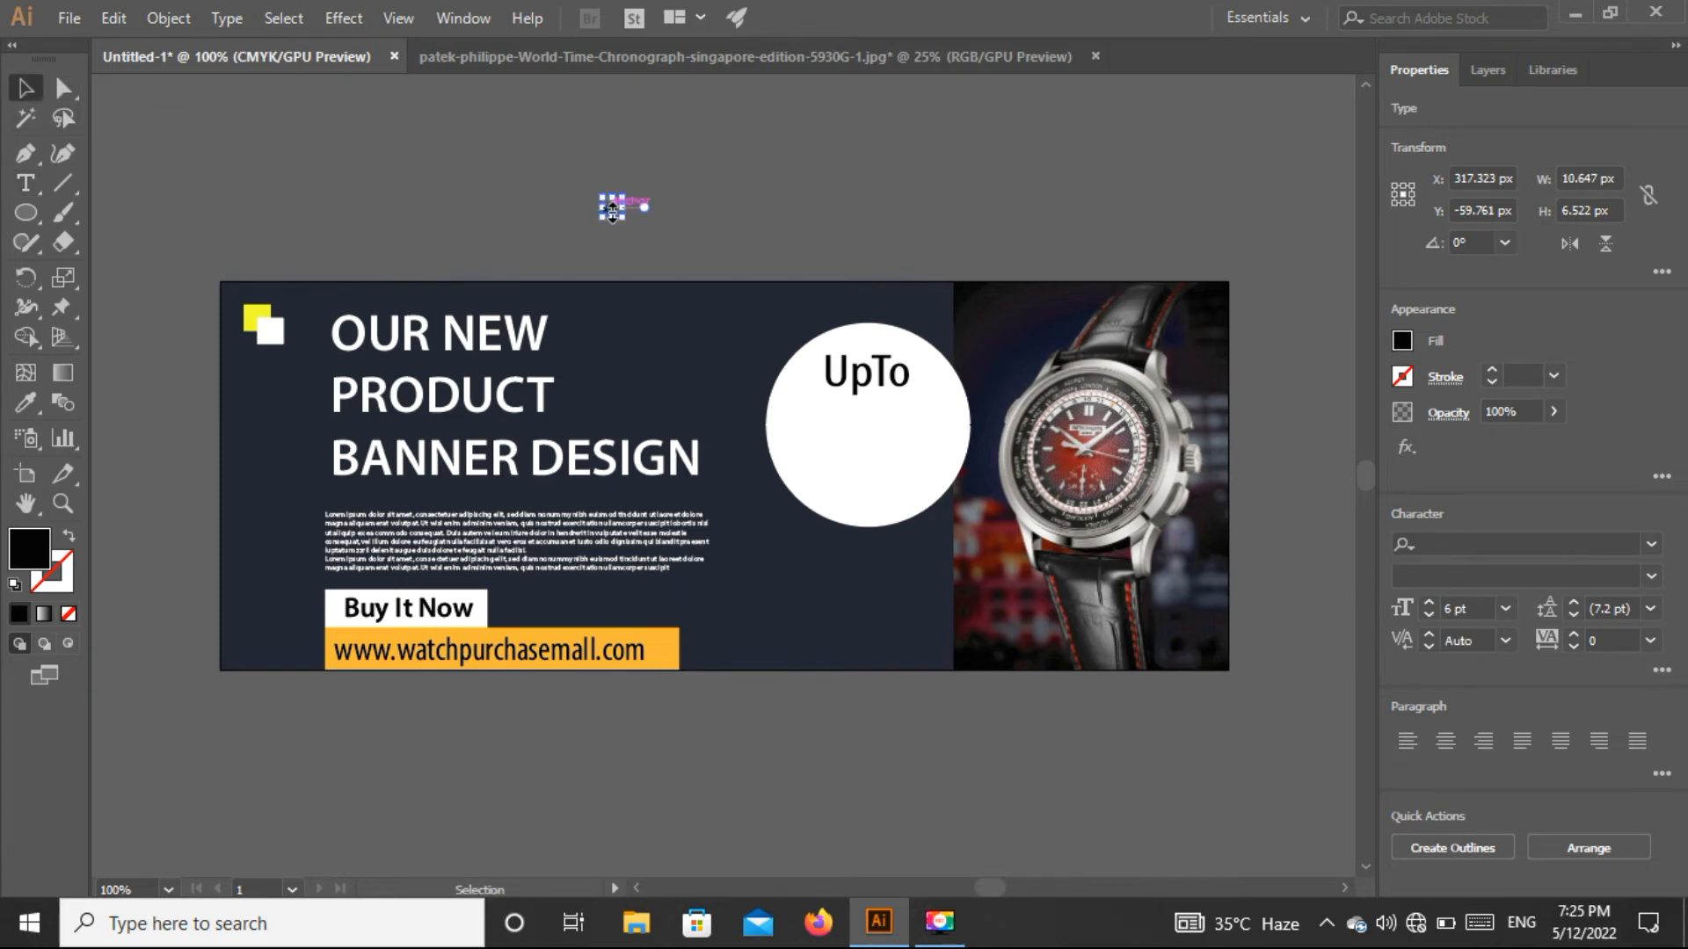
drag(627, 214, 866, 383)
drag(690, 305, 864, 445)
Step: Scale the "UpTo" text down slightly to about 36.98 pt
shift+click(888, 371)
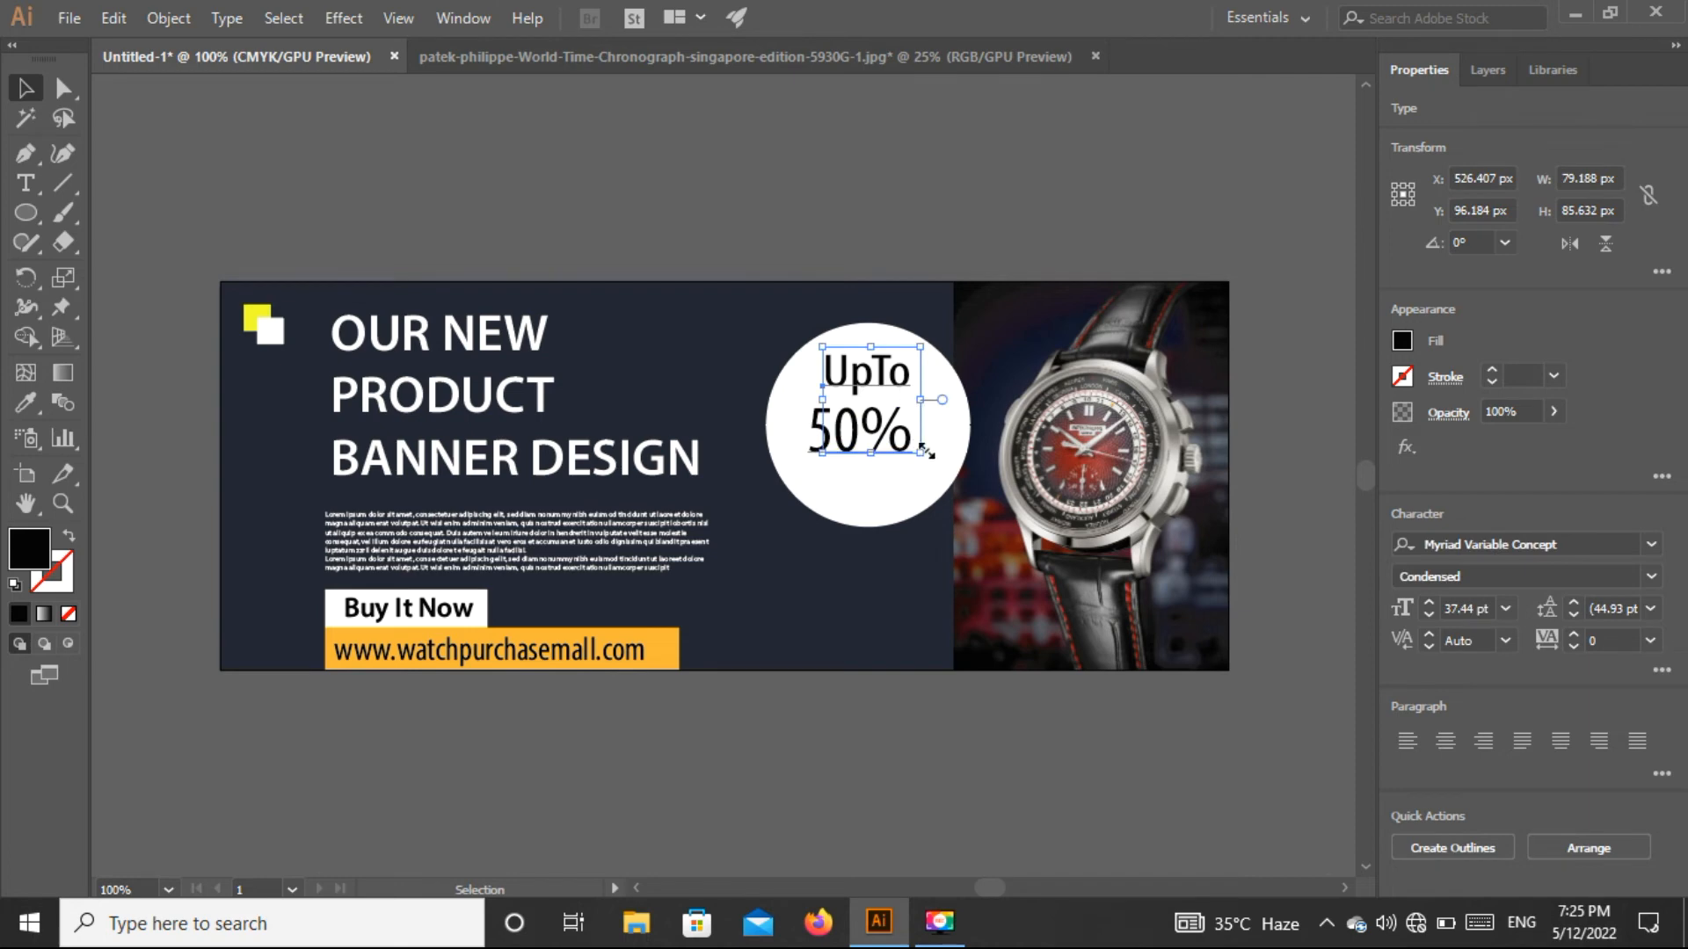
drag(925, 453, 919, 456)
drag(905, 431, 920, 451)
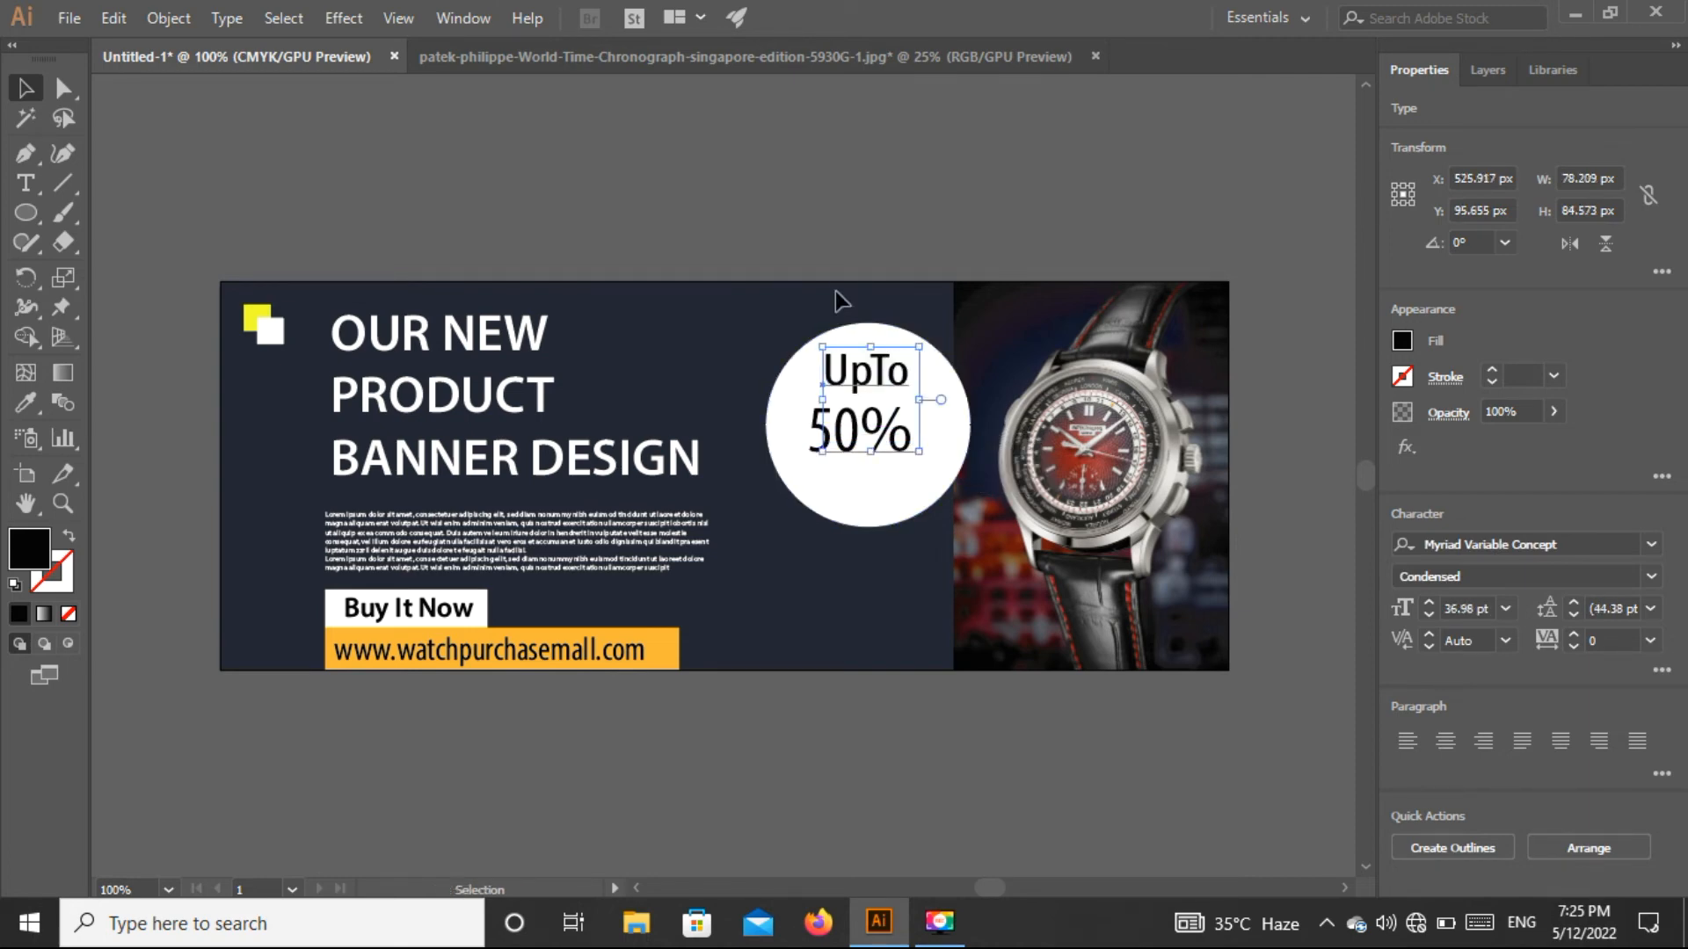
click(835, 268)
Step: Enlarge the "50%" text to about 59.5 pt and centre it in the white circle by eye
click(885, 435)
drag(928, 468, 948, 479)
drag(856, 448, 859, 451)
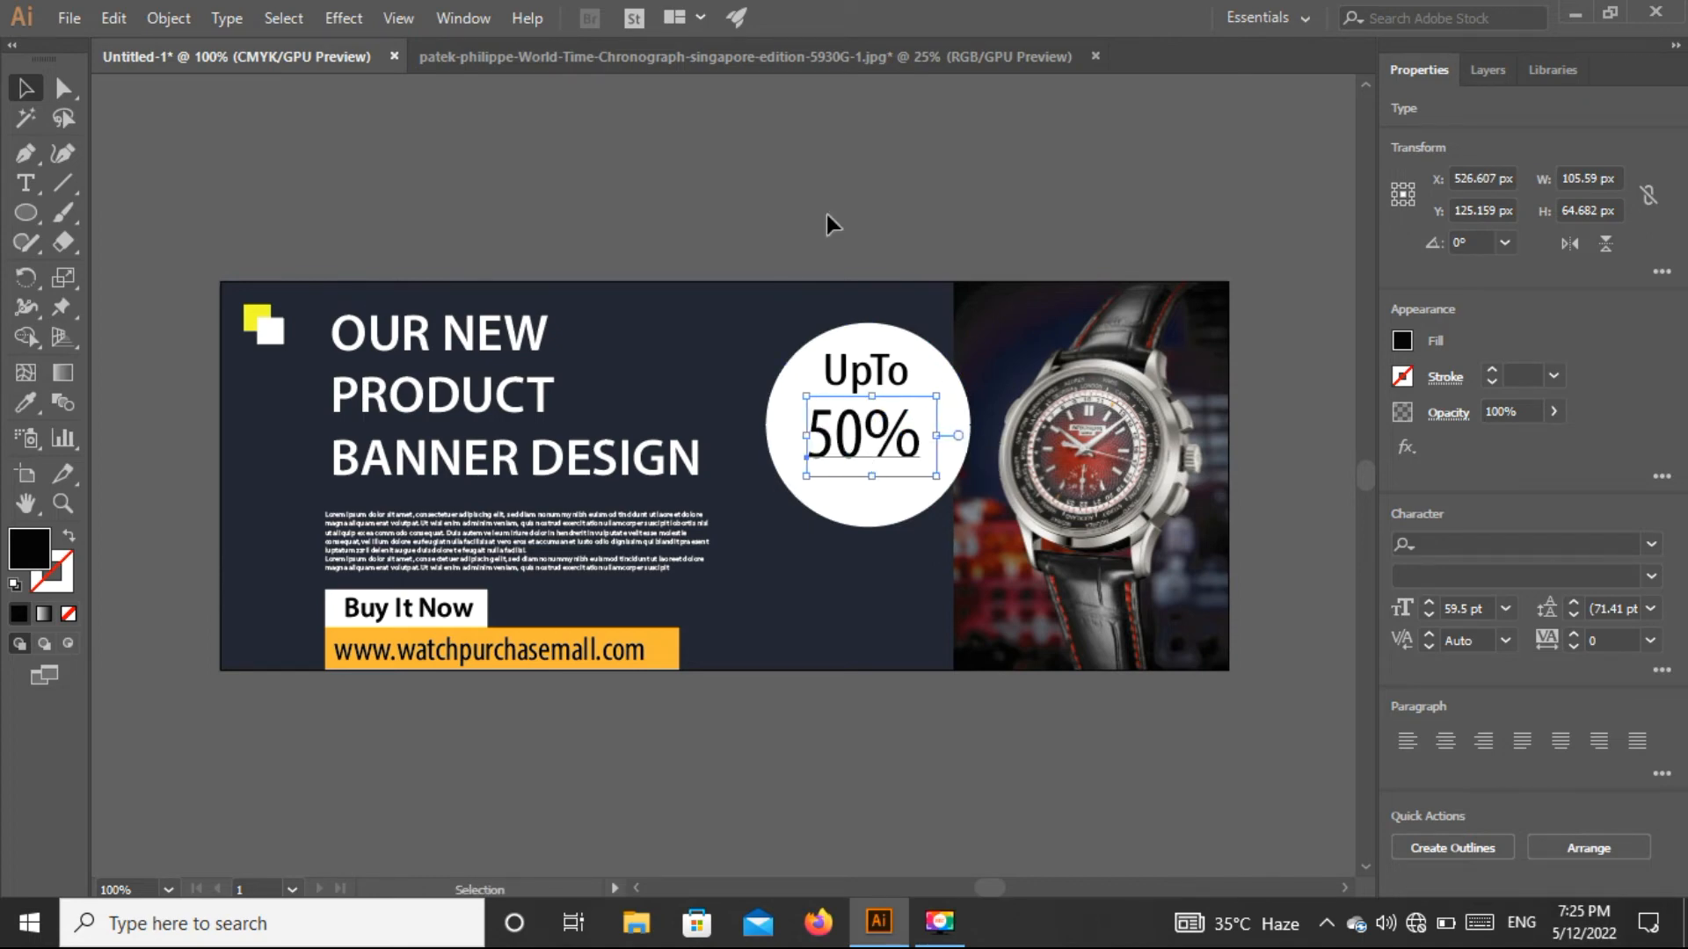
click(857, 174)
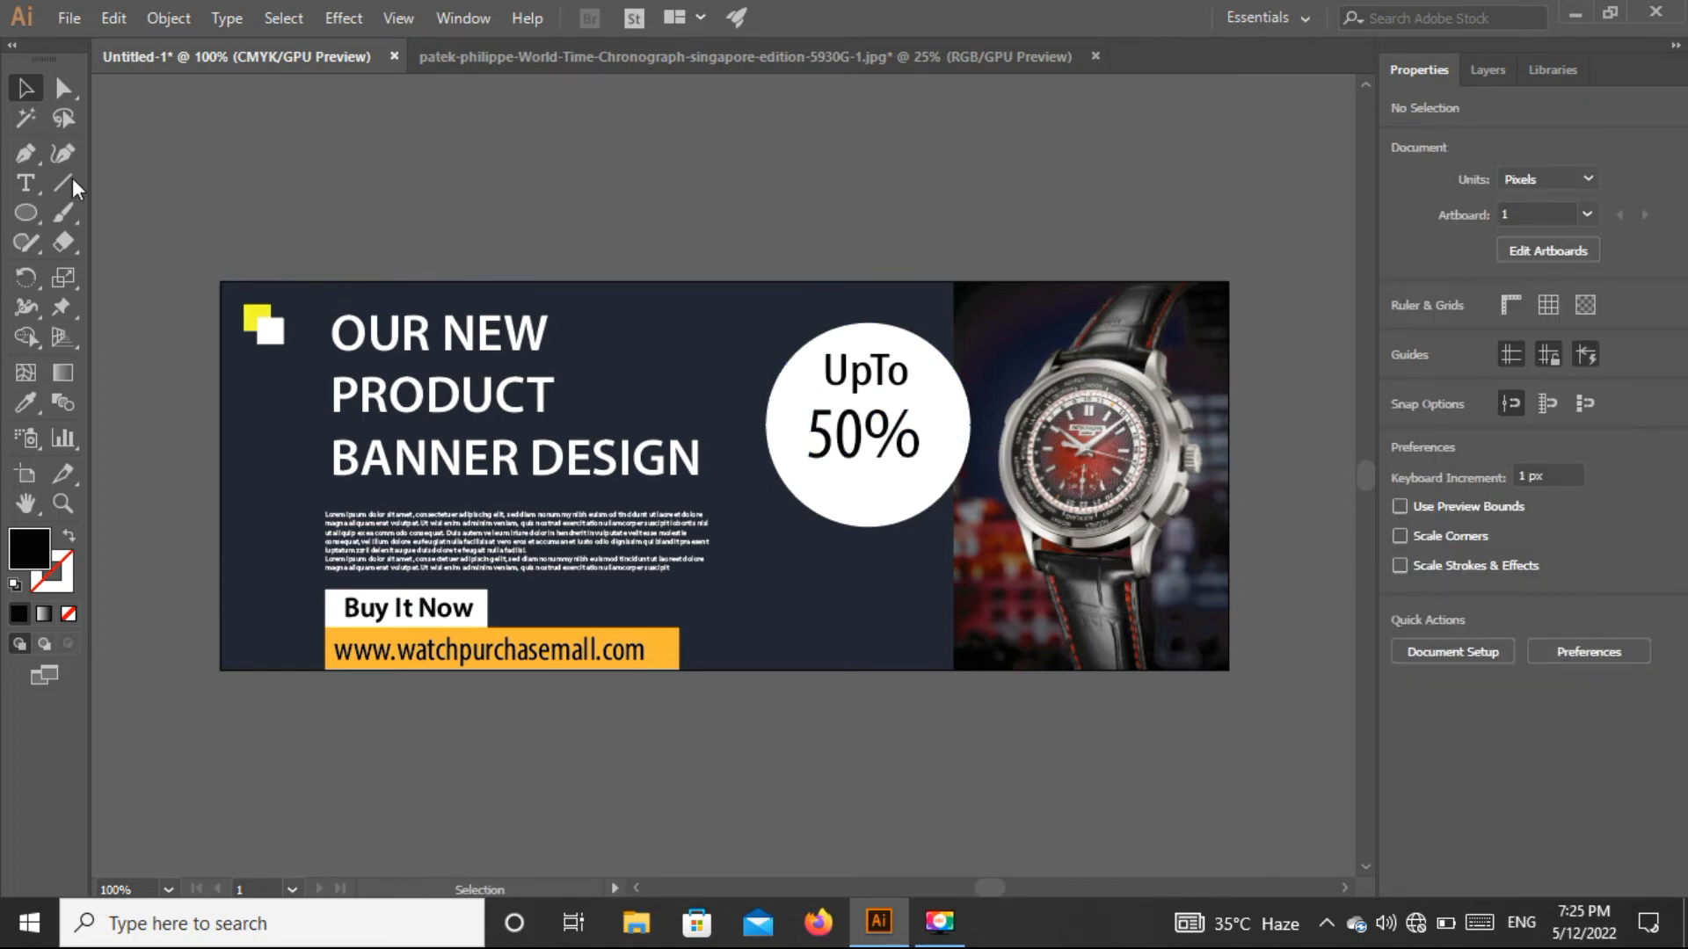
Step: Add a text object reading "OFF" below "50%" in the circle and enlarge it to about 37 pt
click(26, 182)
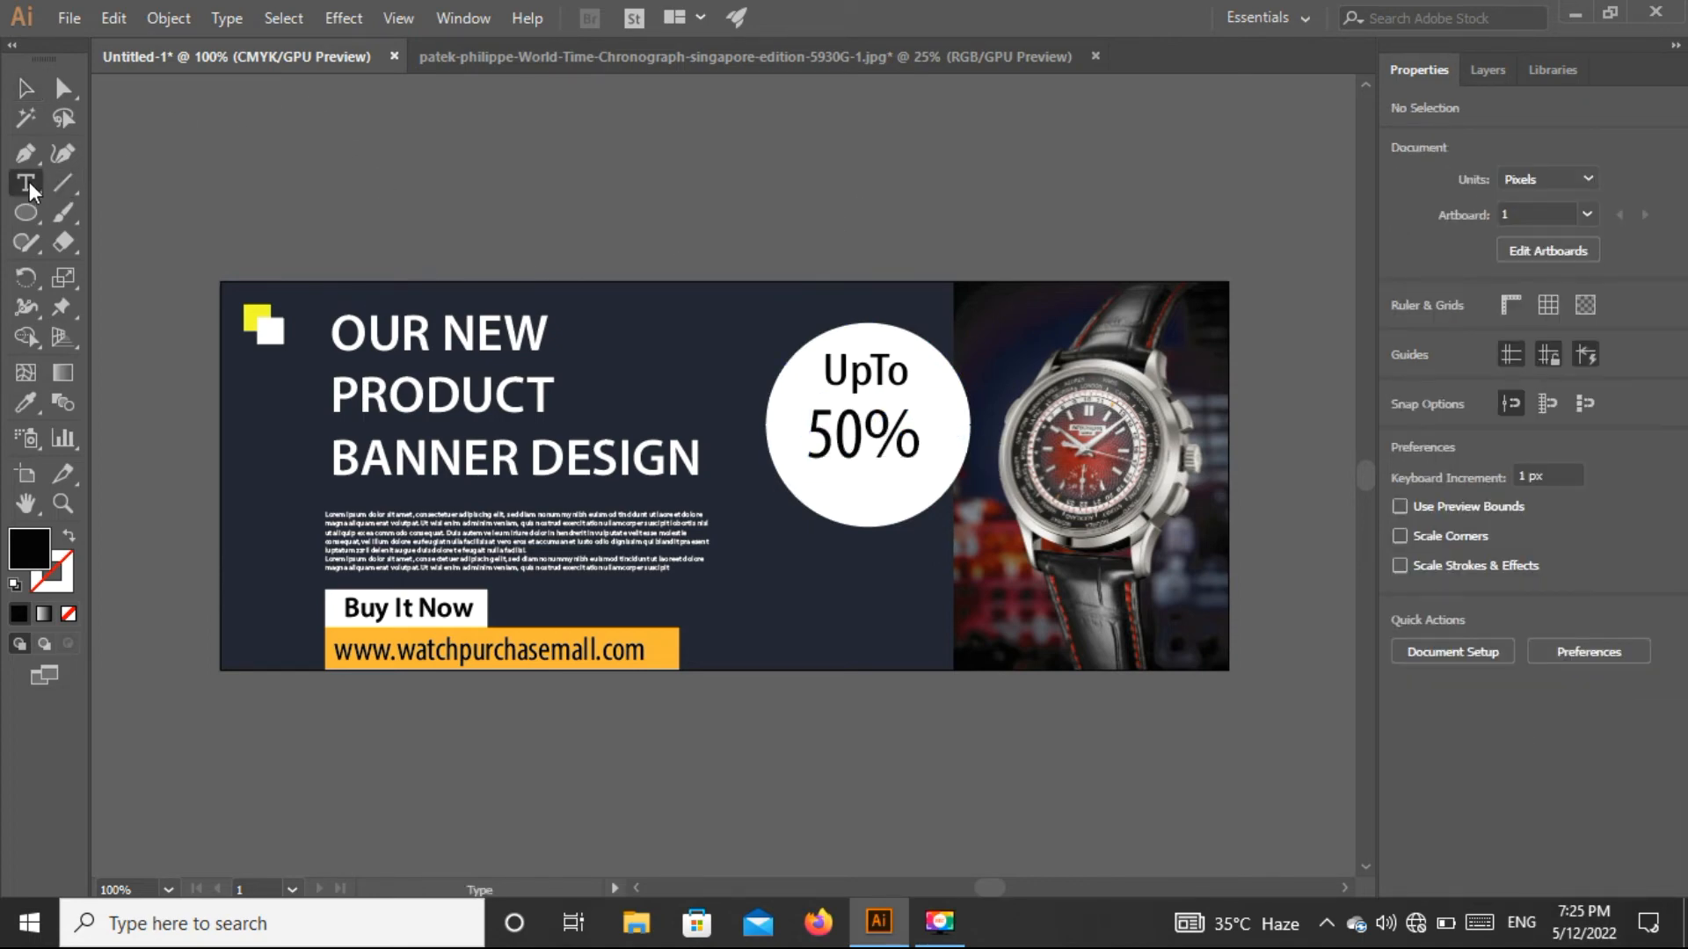
click(842, 484)
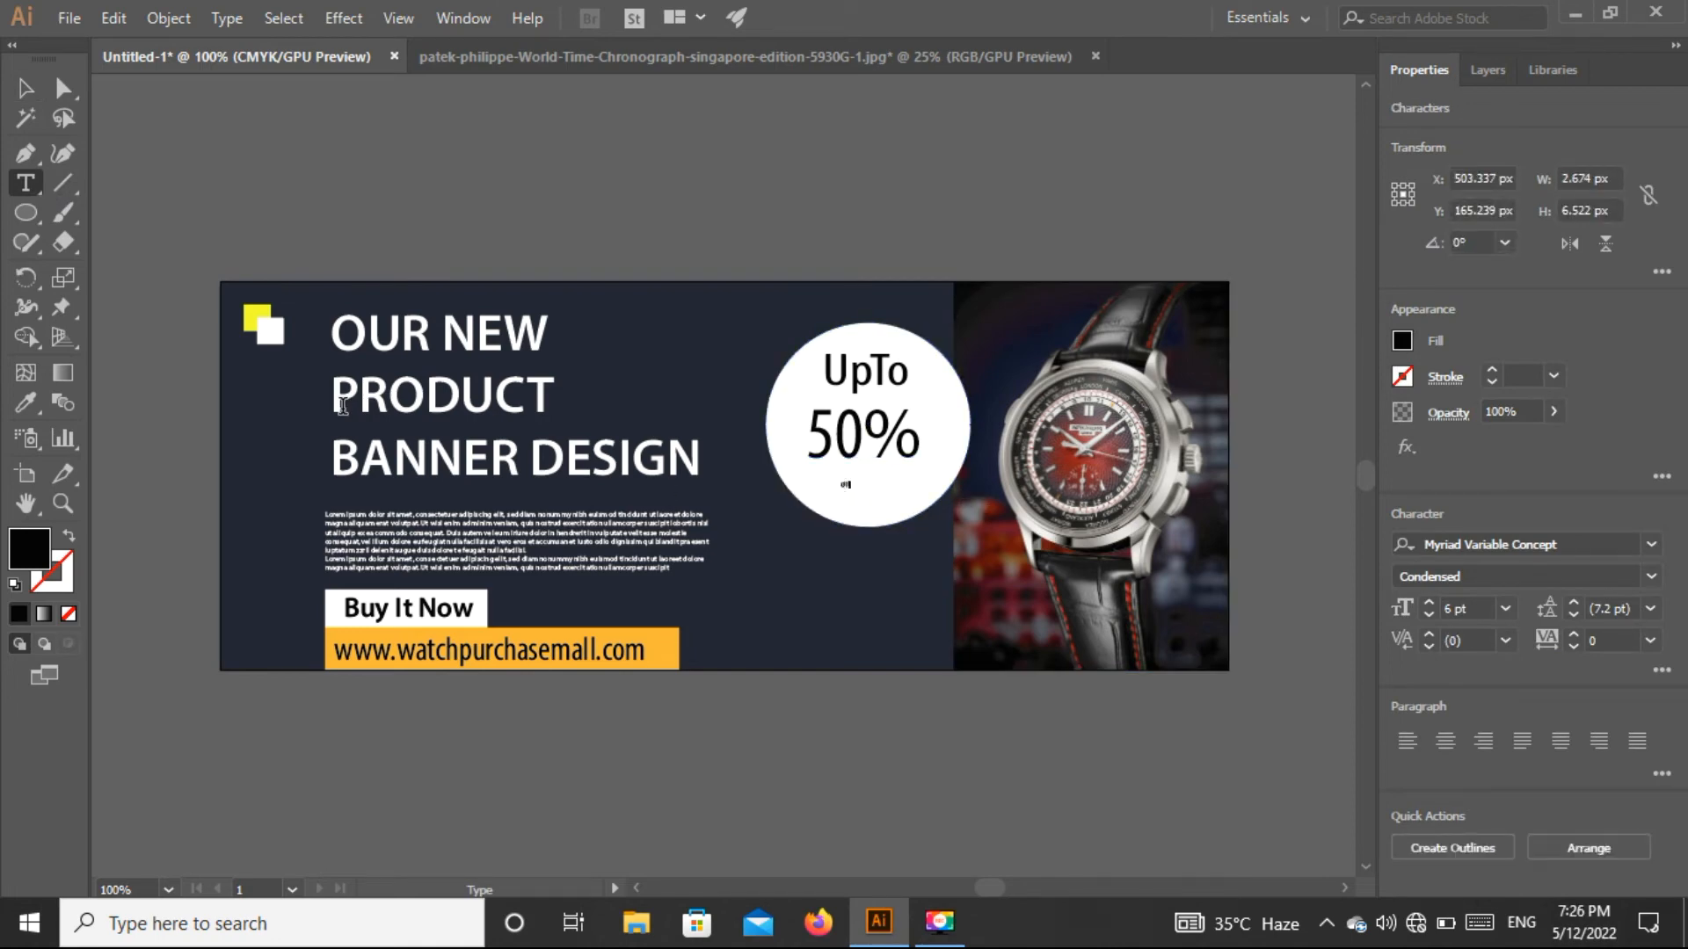
click(26, 88)
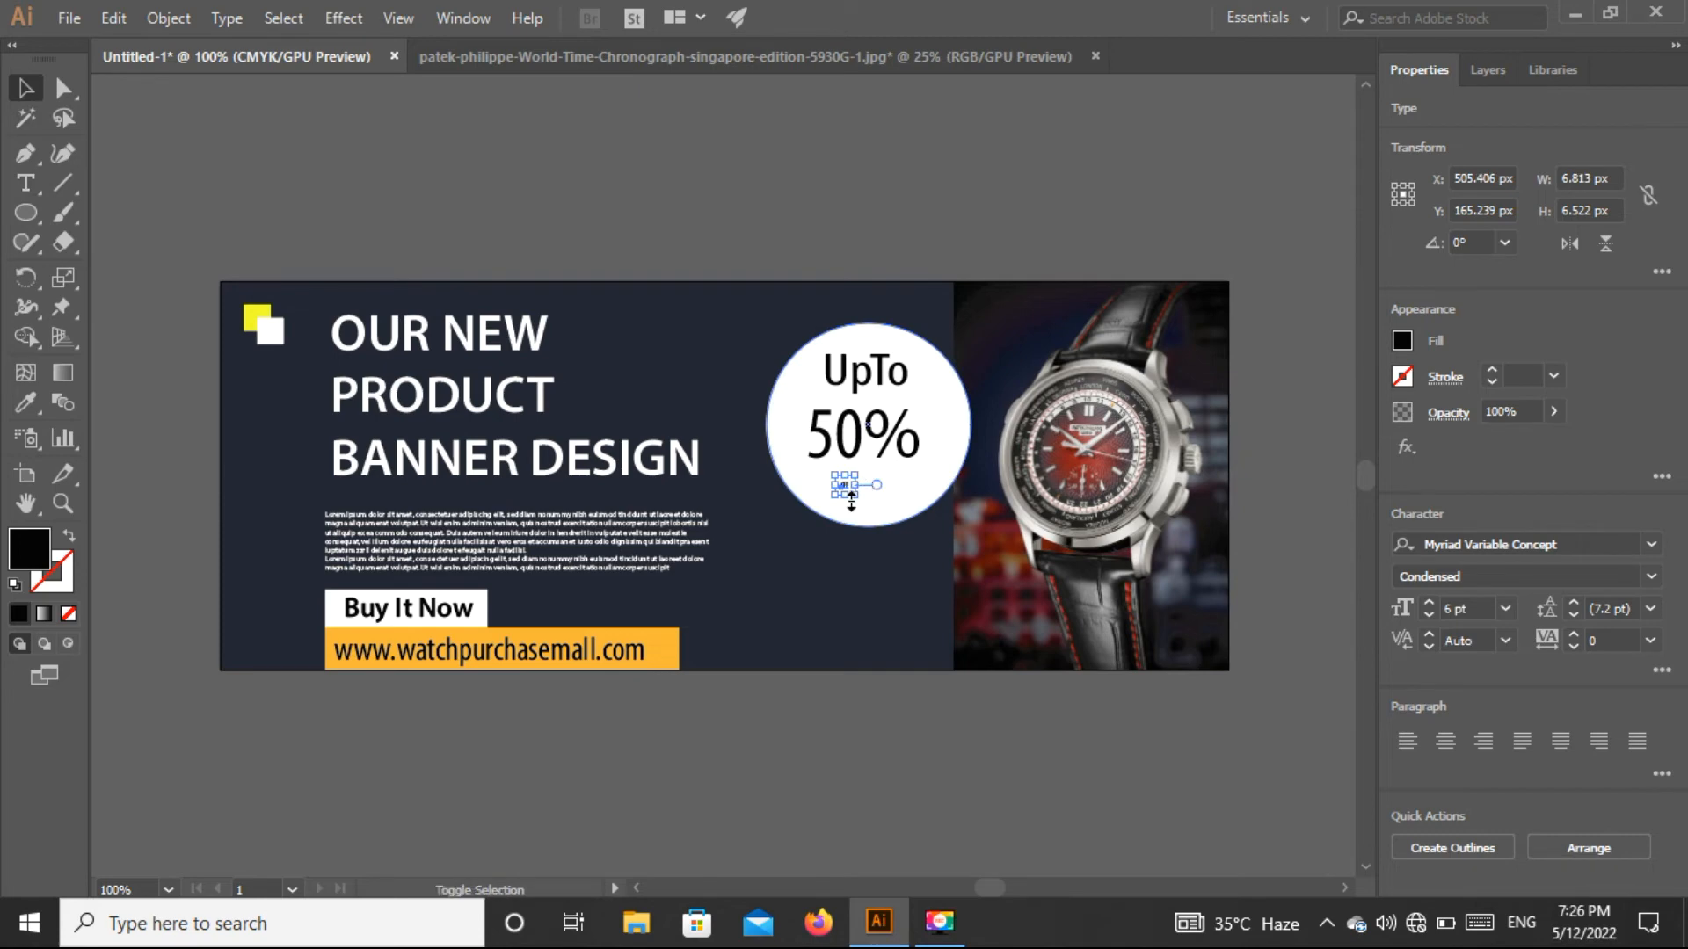
mouse_move(856, 498)
mouse_down()
mouse_move(941, 543)
mouse_move(907, 543)
mouse_move(881, 499)
mouse_up()
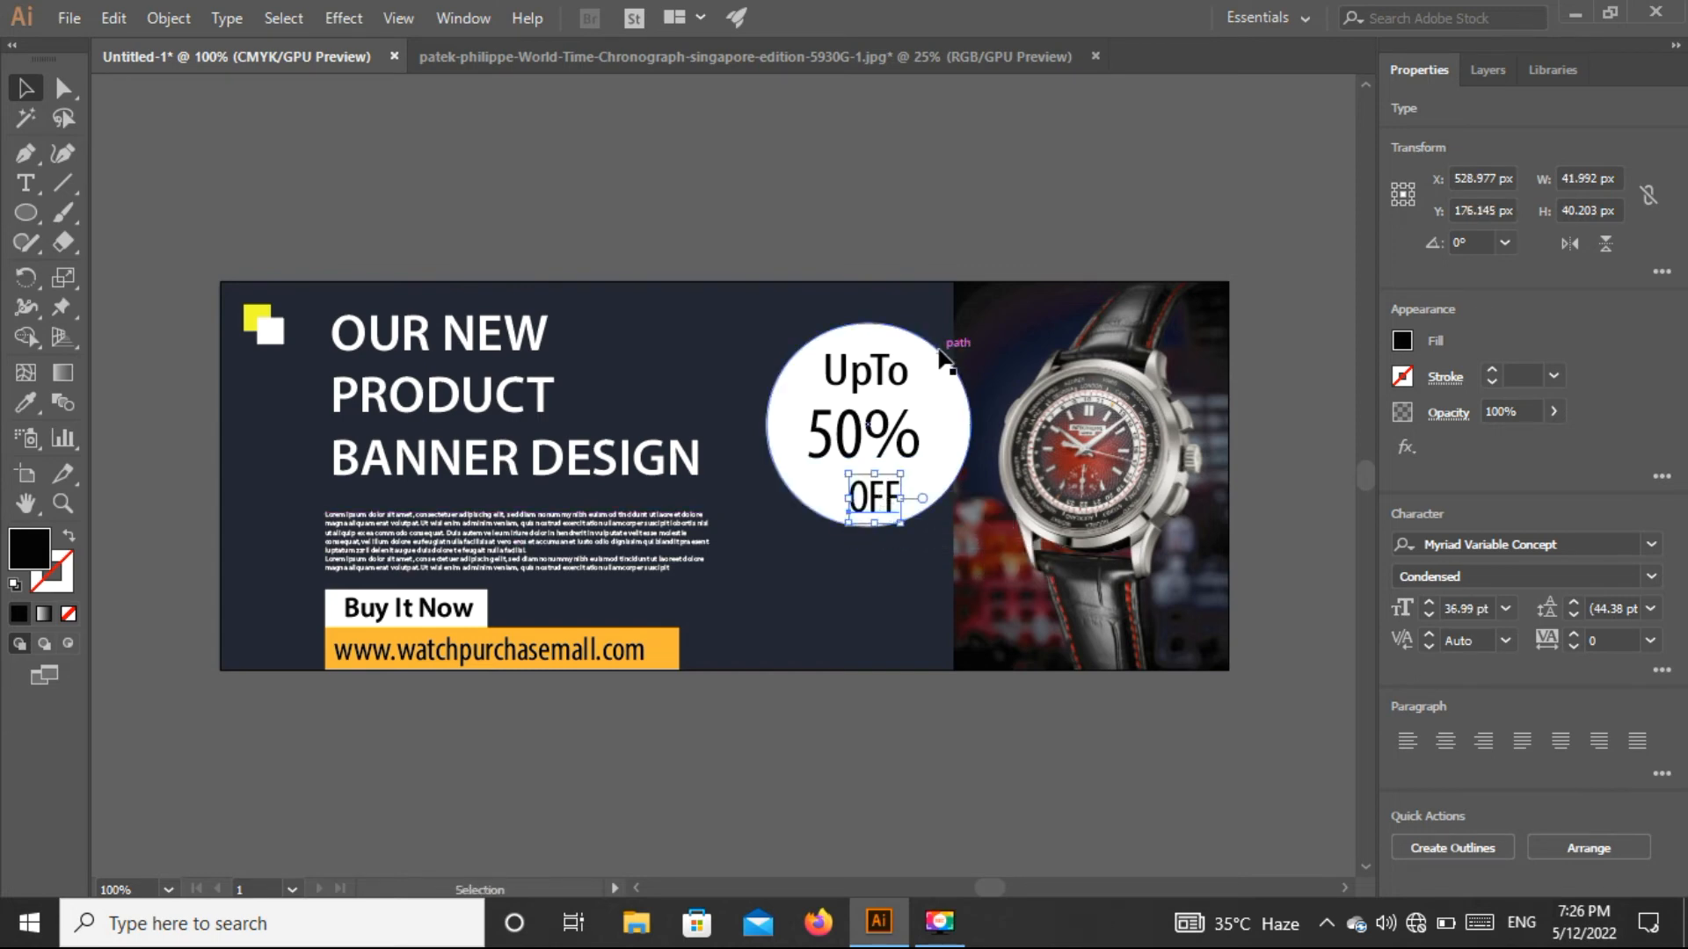
Step: Nudge the "OFF" text a few pixels up and slightly left, closer to "50%"
key(Up)
key(Up)
key(Up)
key(Left)
click(948, 236)
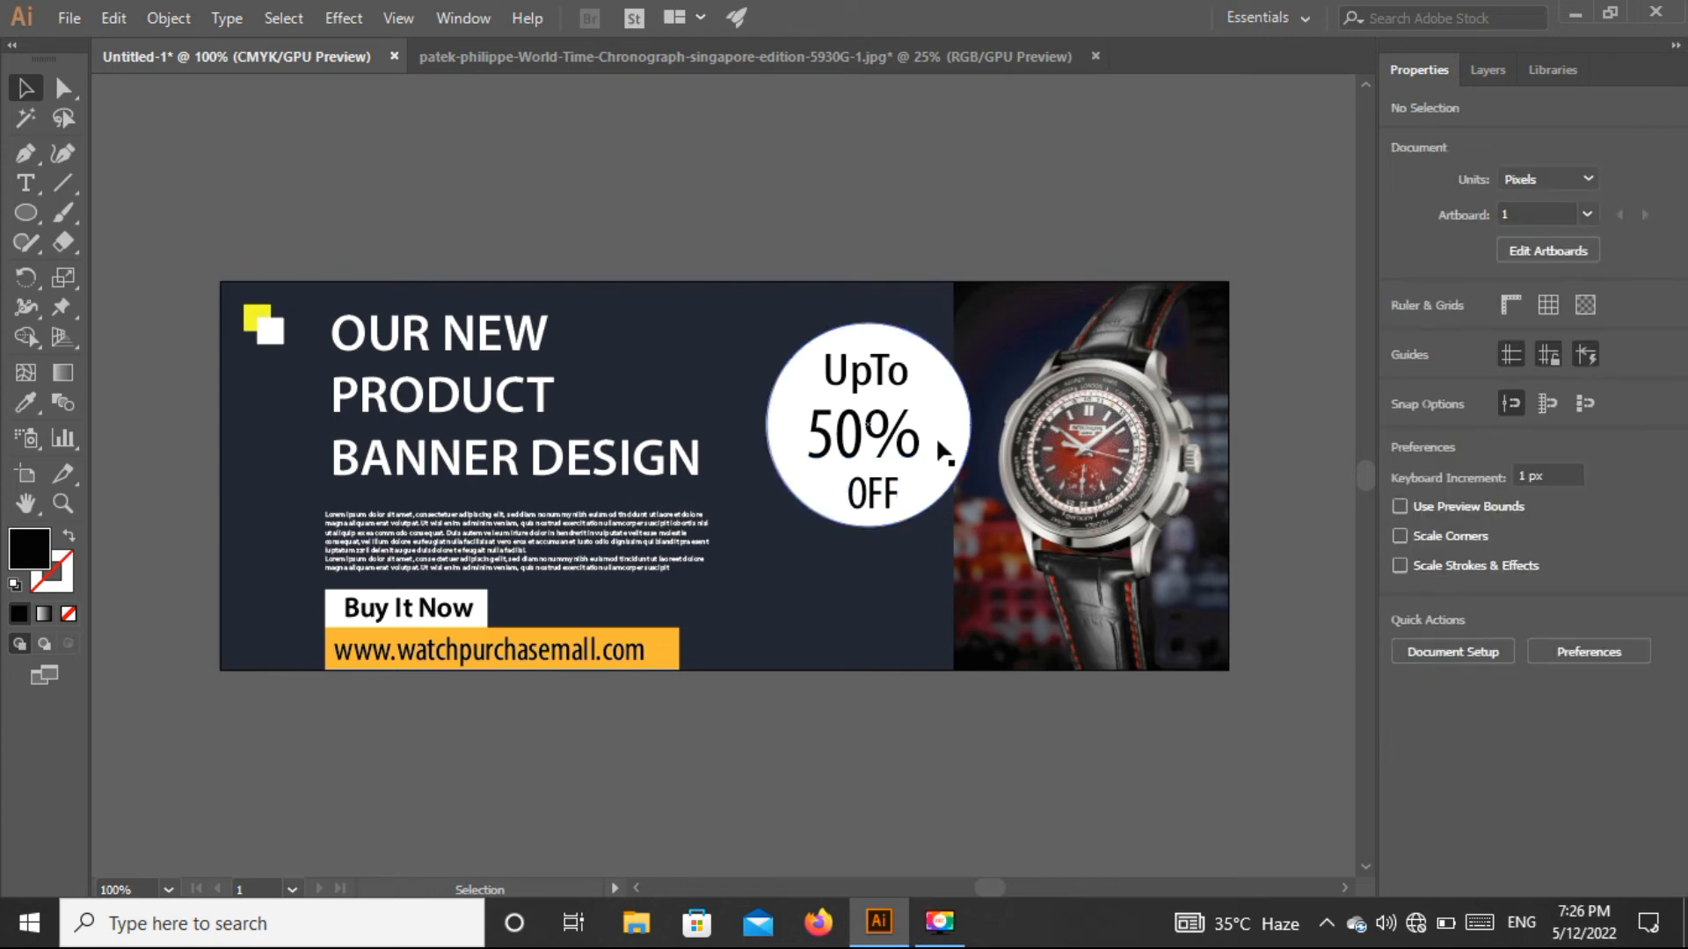
Step: Fill the "UpTo" text in the circle with the light orange swatch C=0 M=35 Y=85 K=0
click(884, 397)
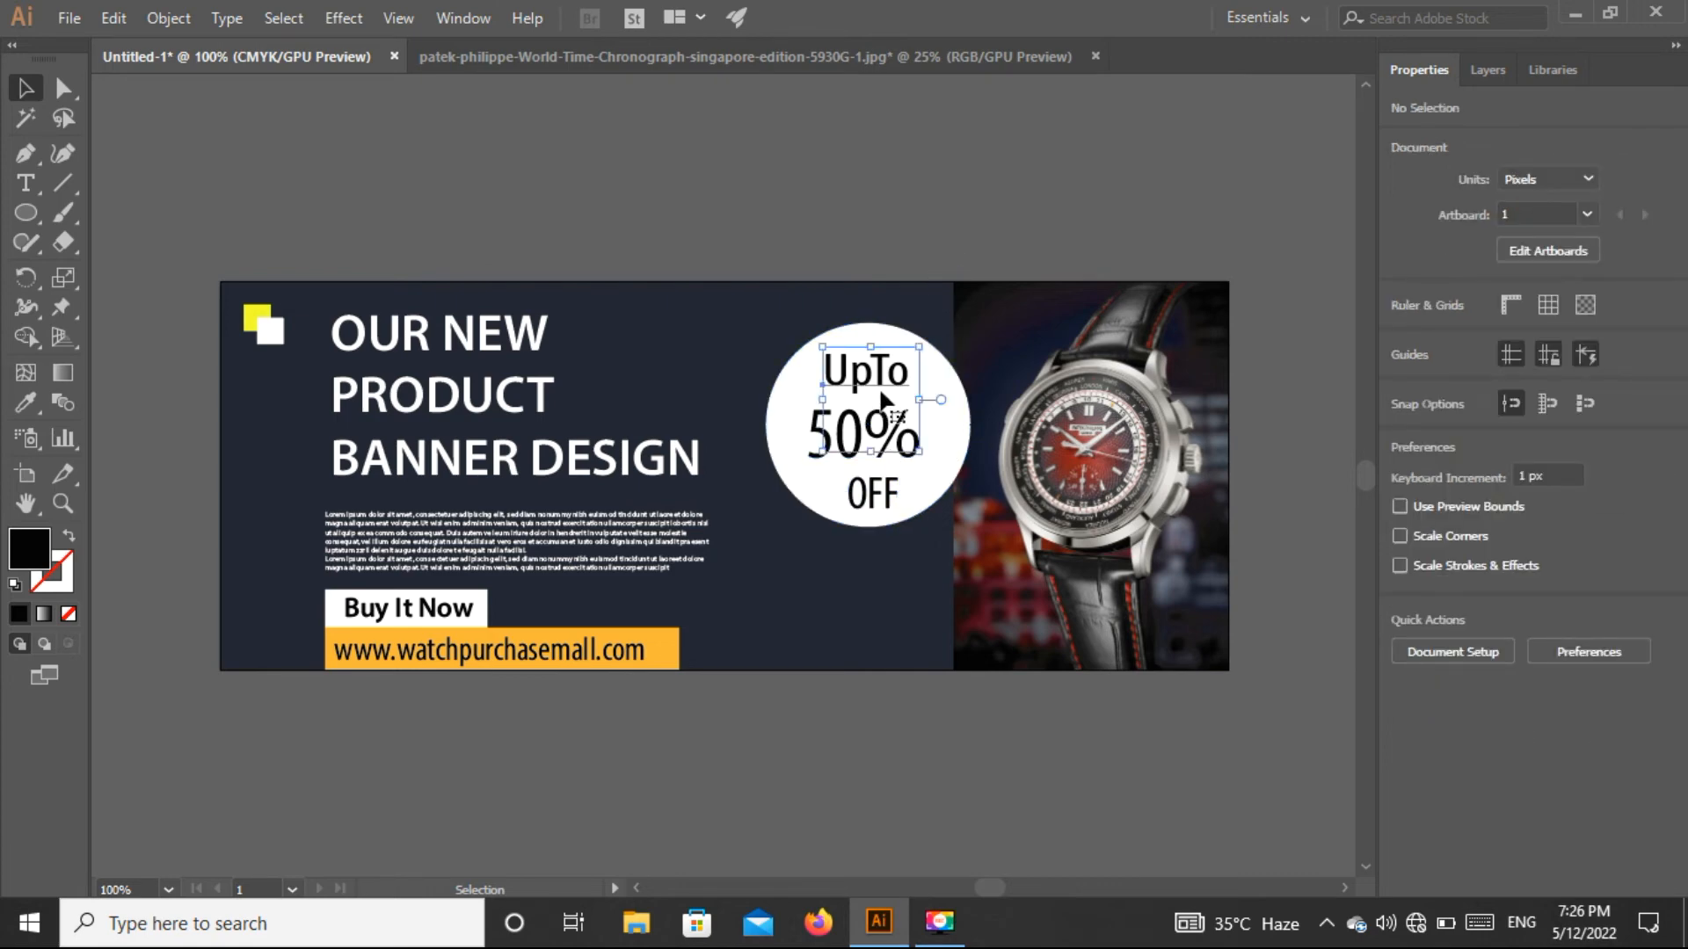
key(t)
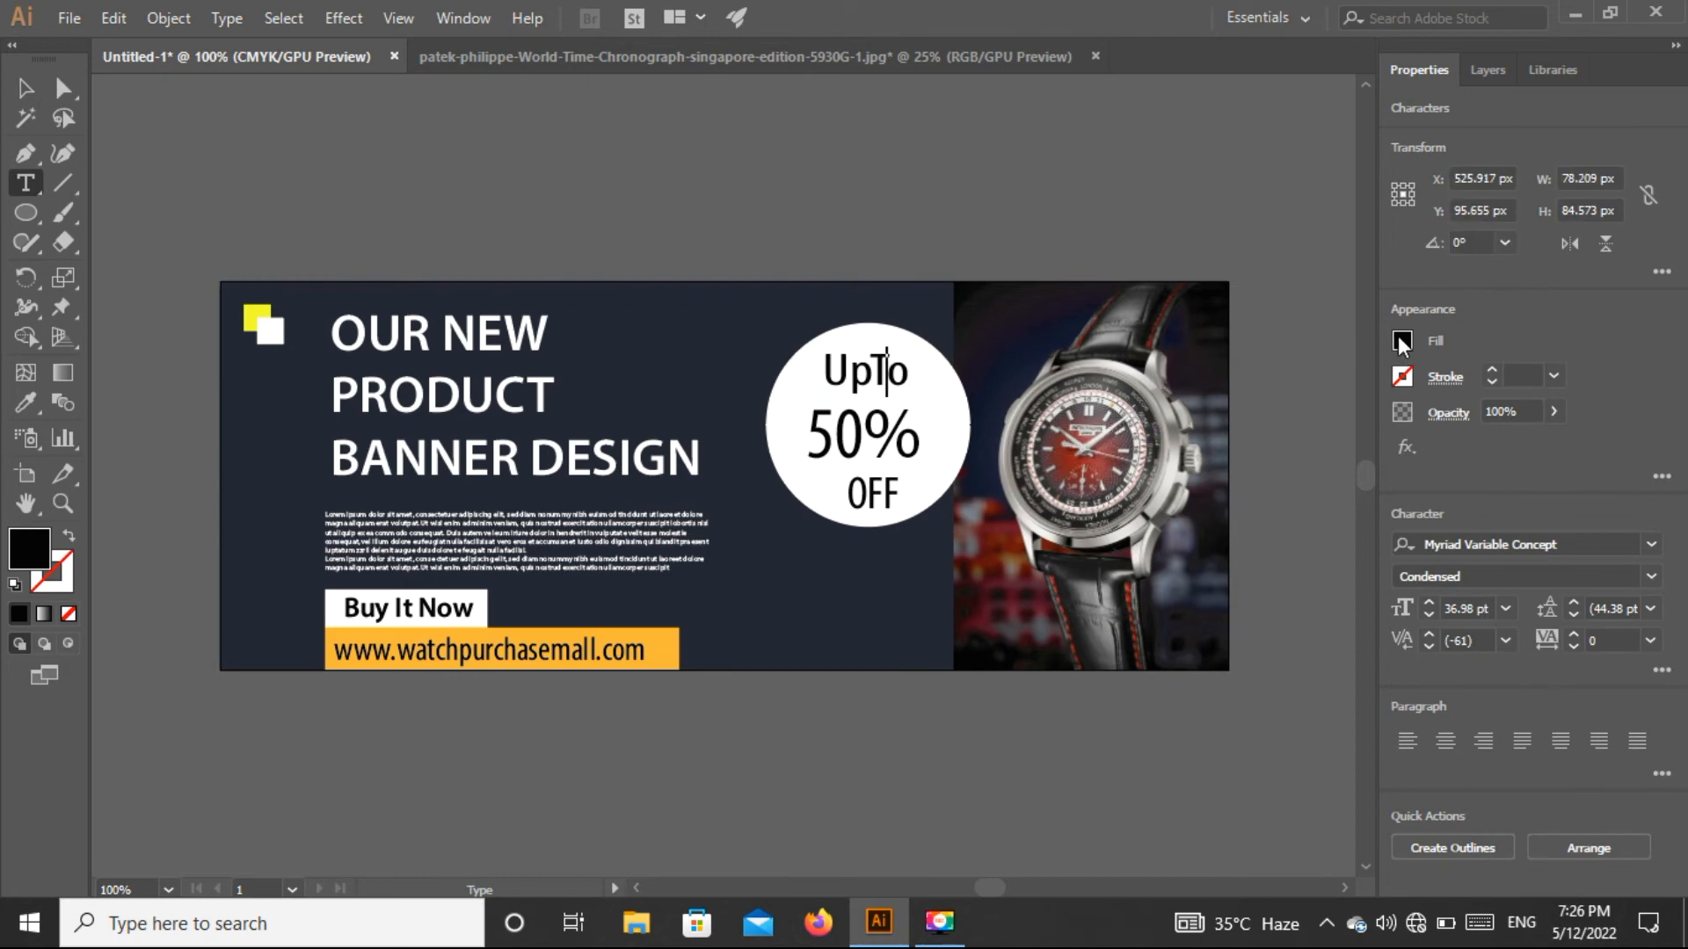
click(34, 93)
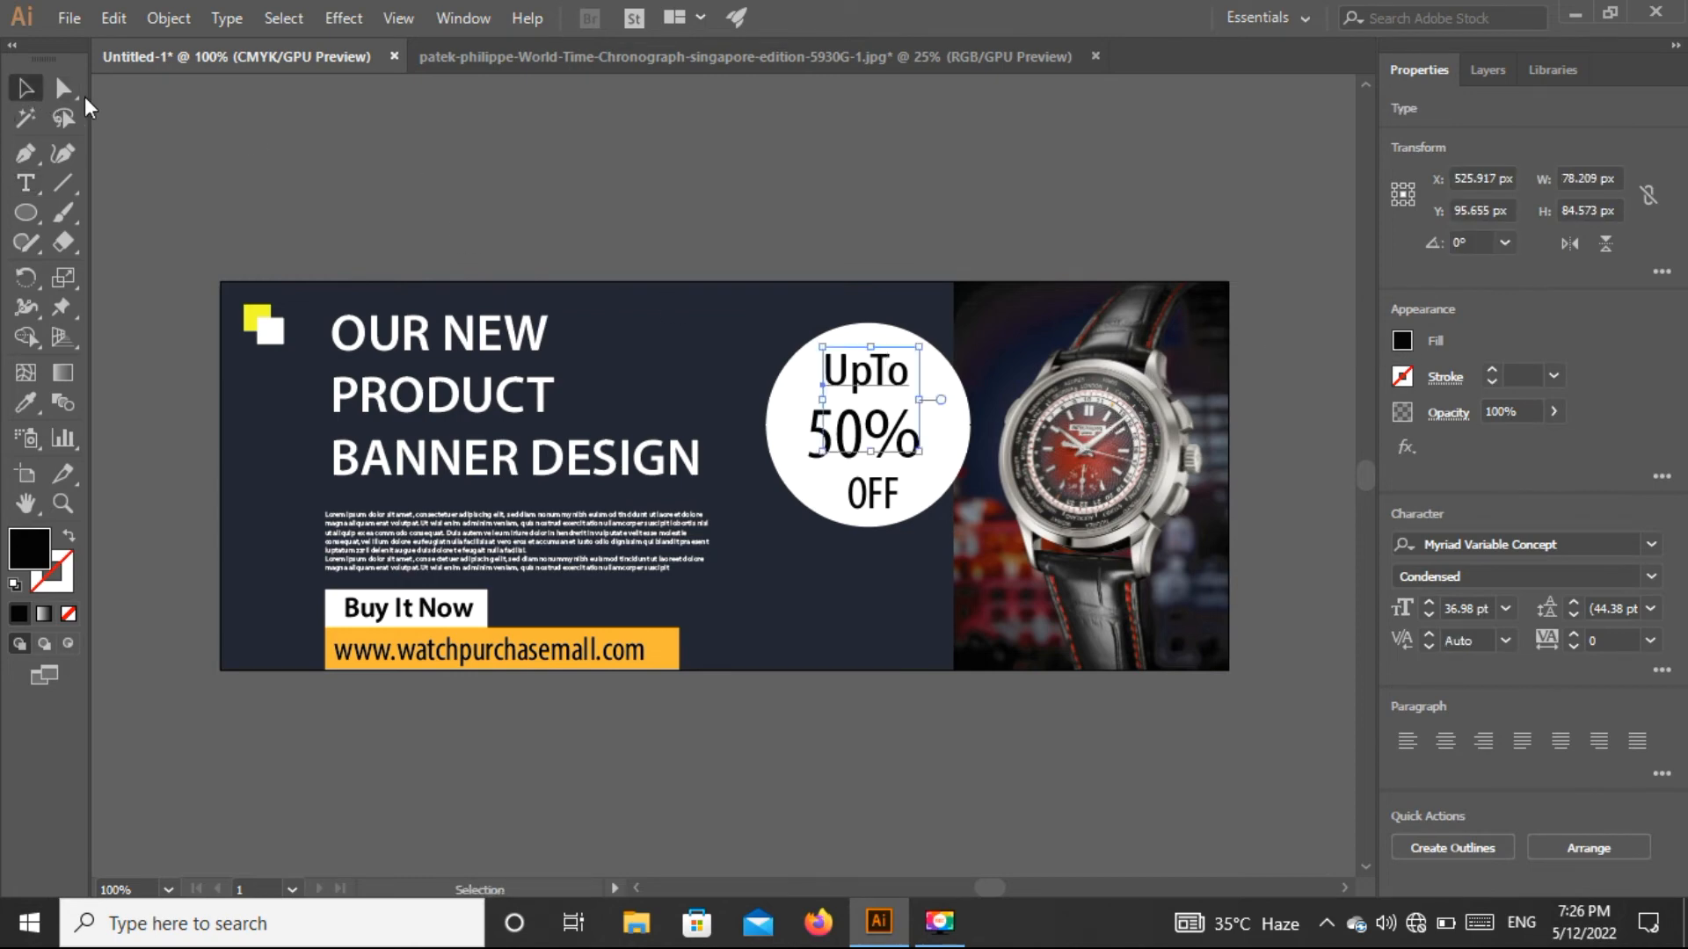
click(1401, 341)
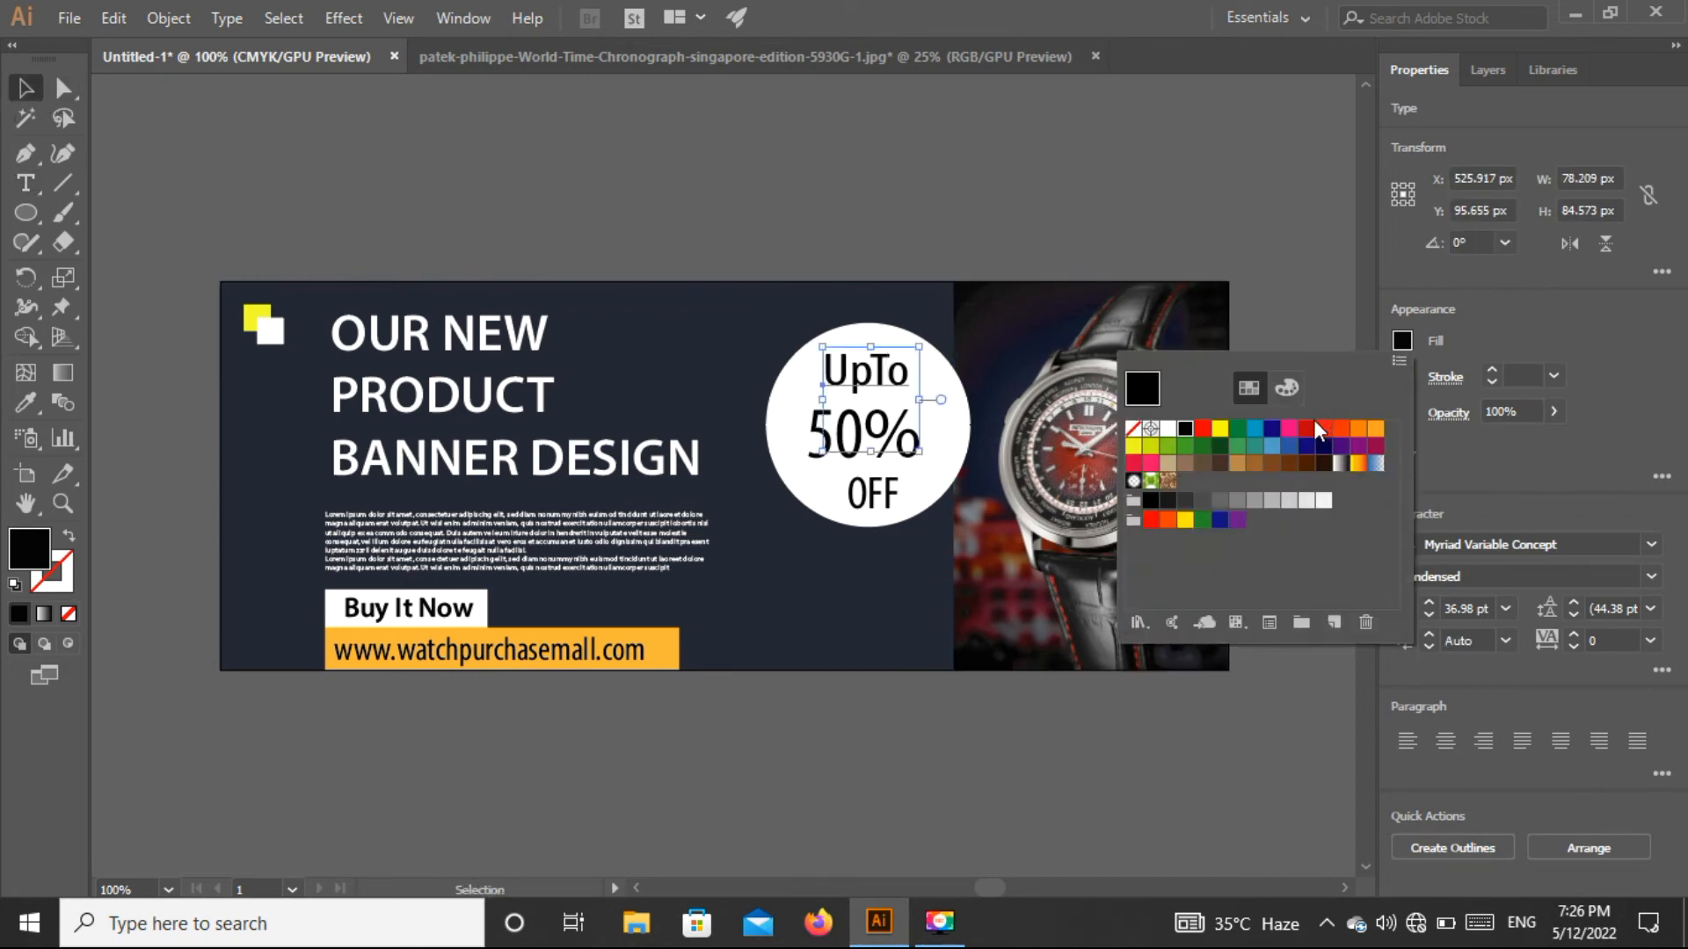
click(1376, 430)
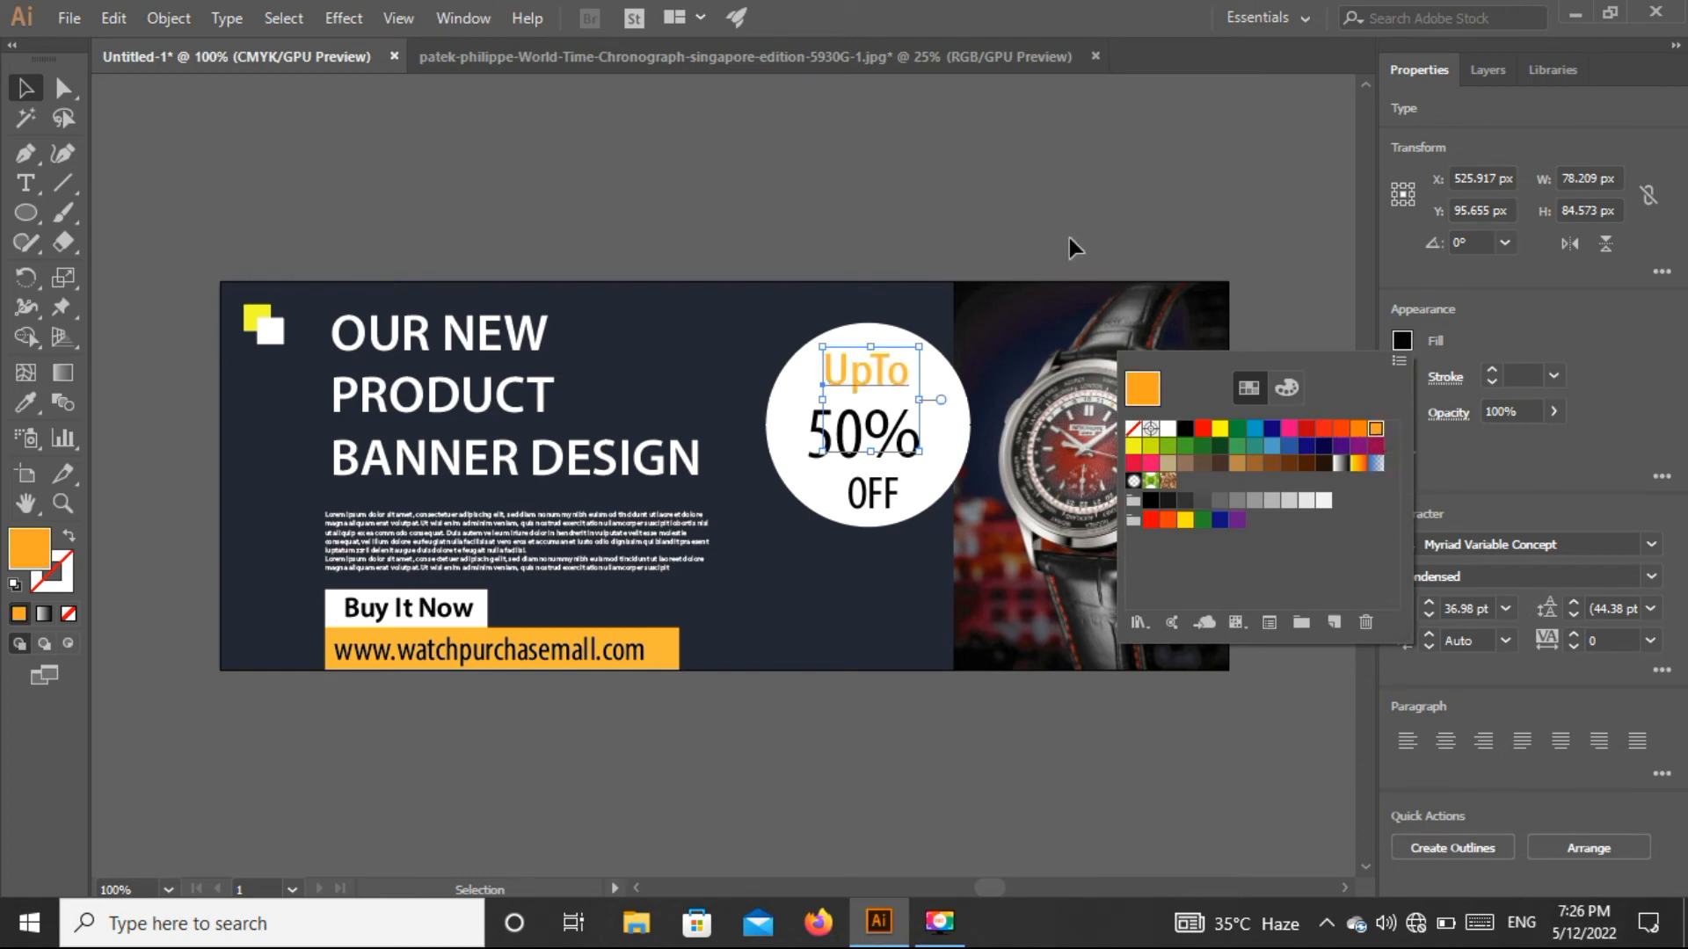
click(1020, 194)
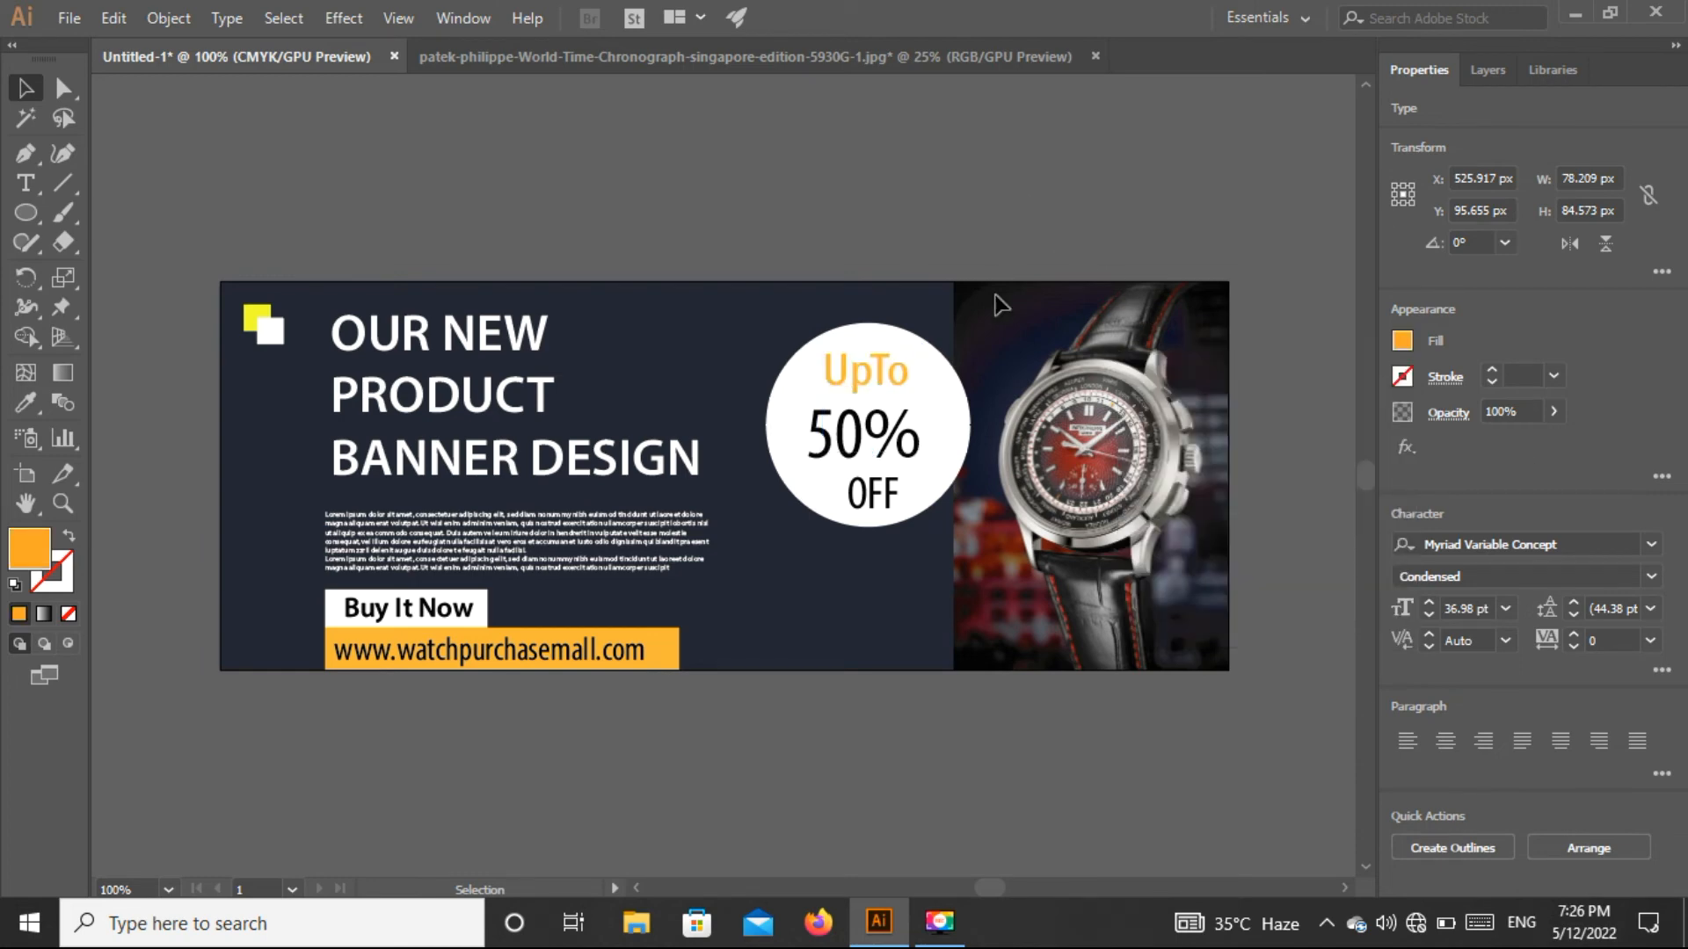
Step: Try orange swatches on the white badge circle, ending with C=0 M=35 Y=85 K=0
click(953, 450)
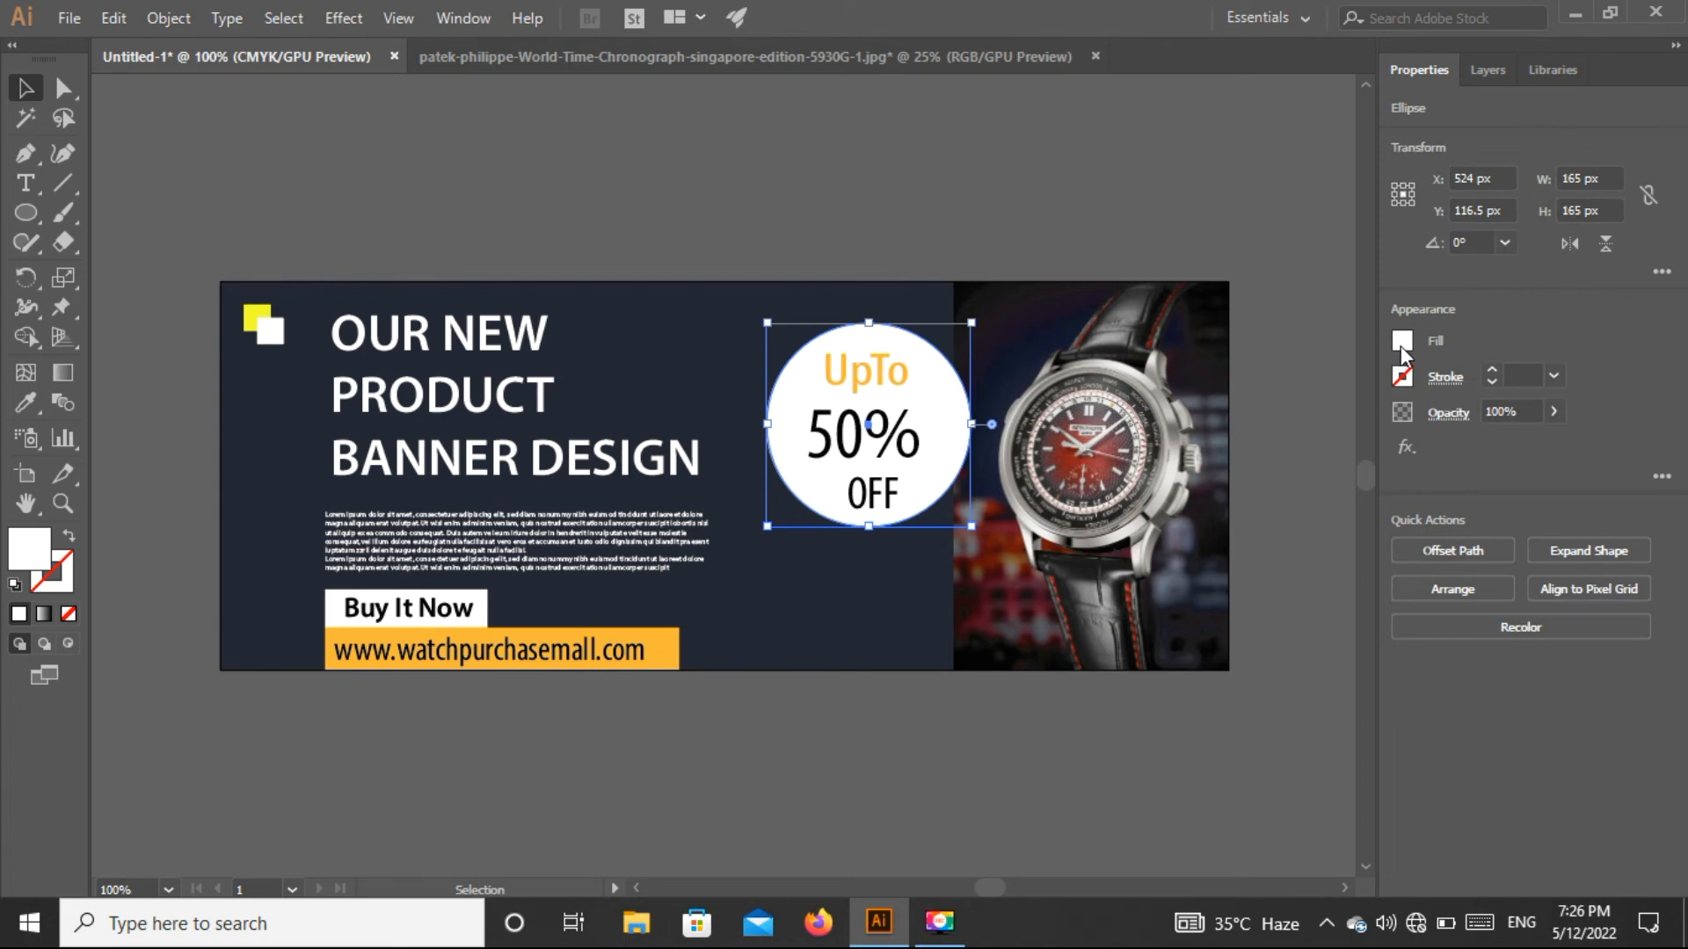
click(1401, 343)
click(1375, 431)
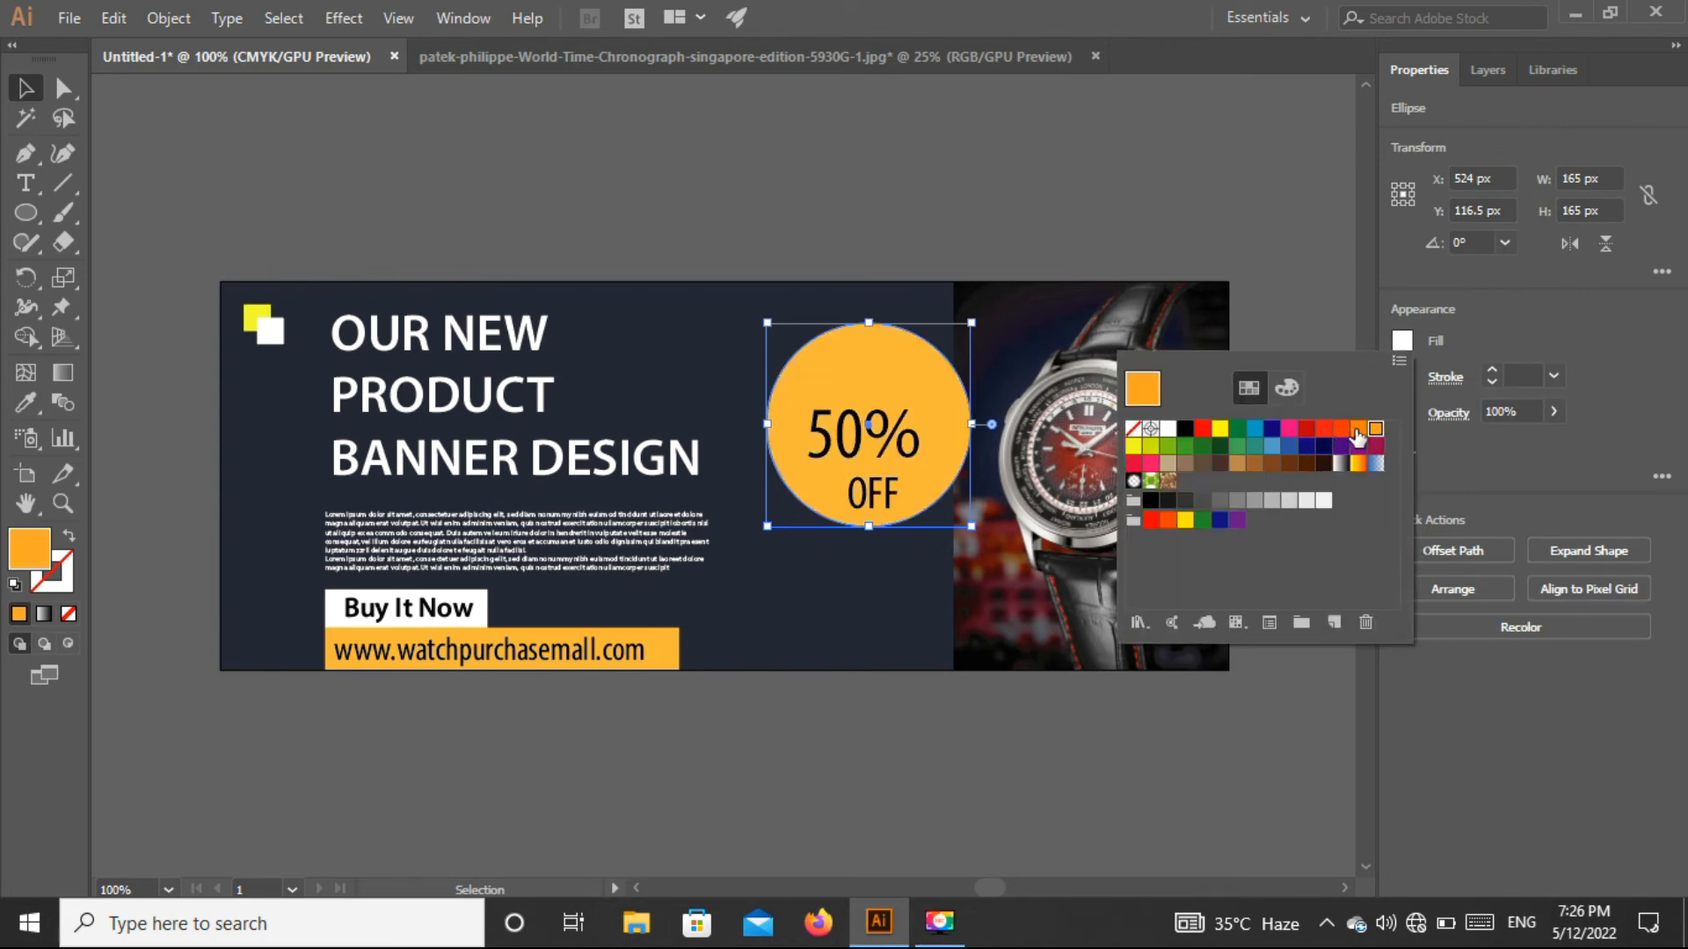
click(1358, 430)
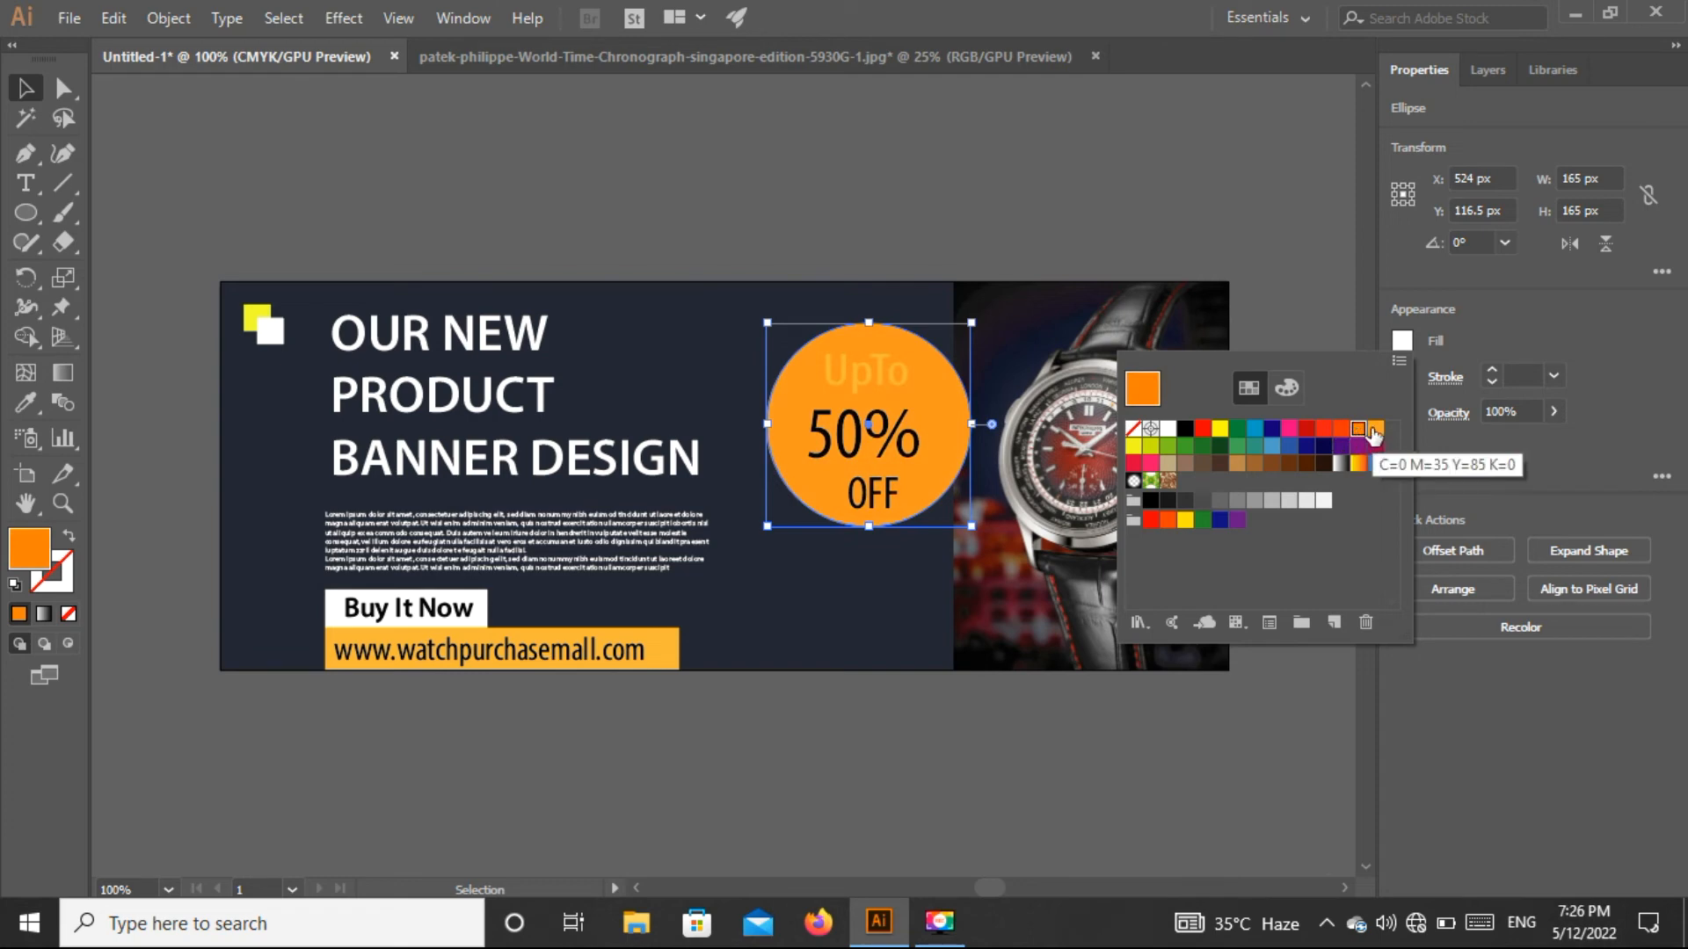
click(1375, 430)
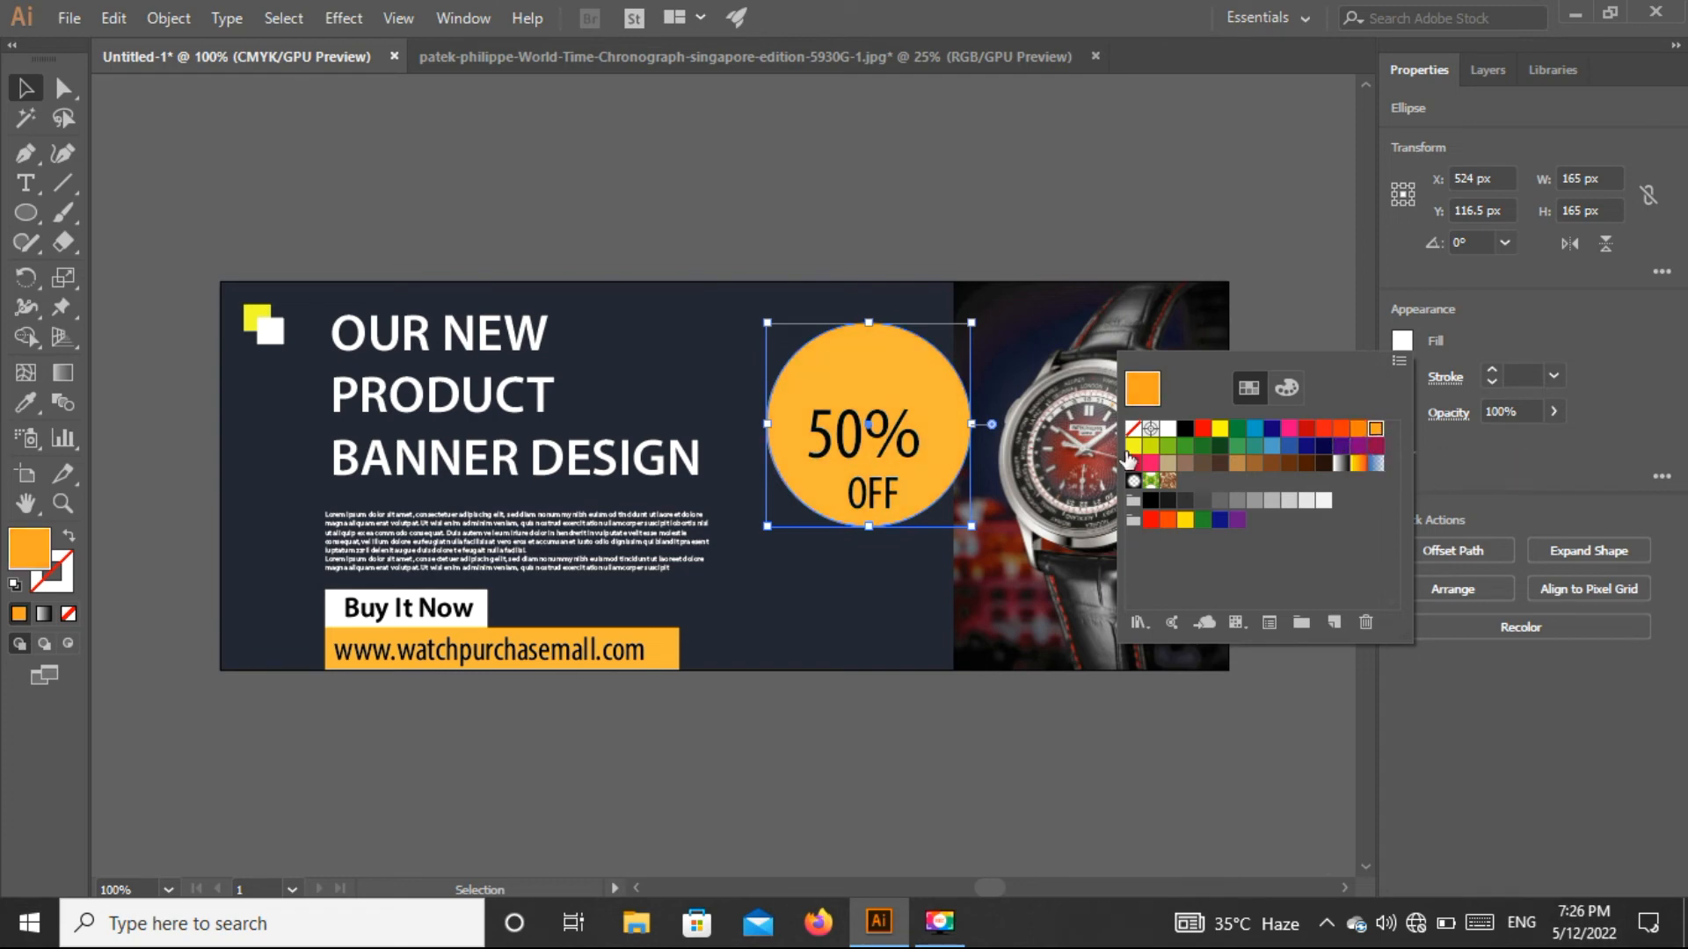
Step: Sample colours from the watch photo with the Eyedropper for the badge circle, settling on a light grey from the watch case
click(29, 397)
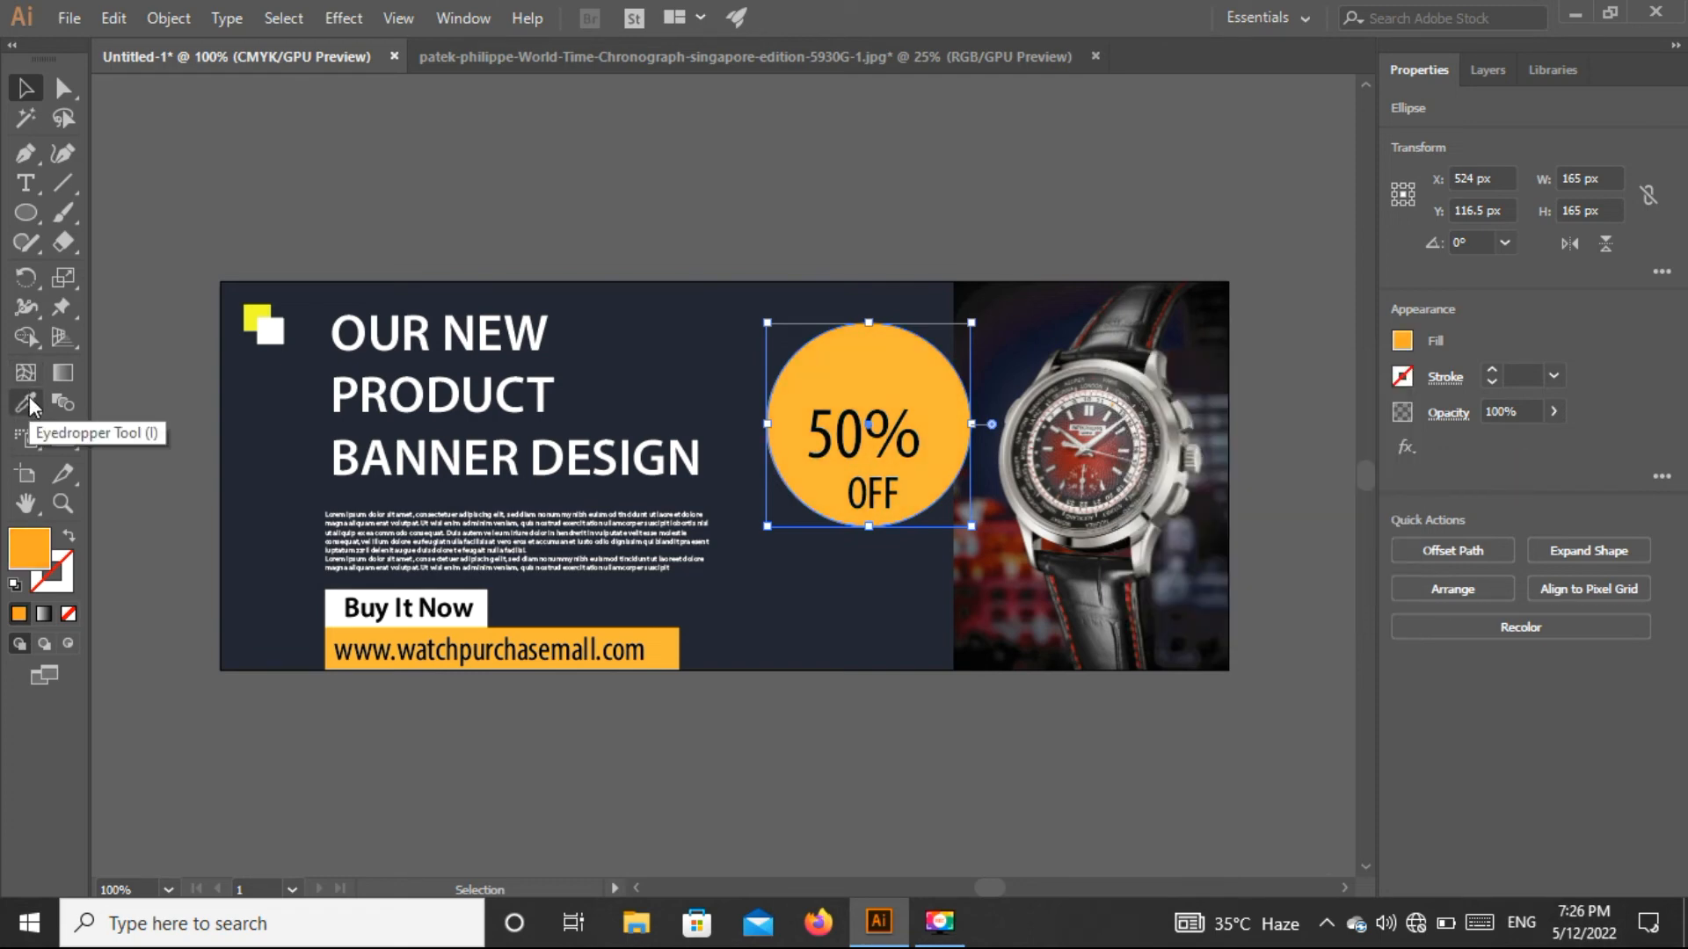
click(29, 397)
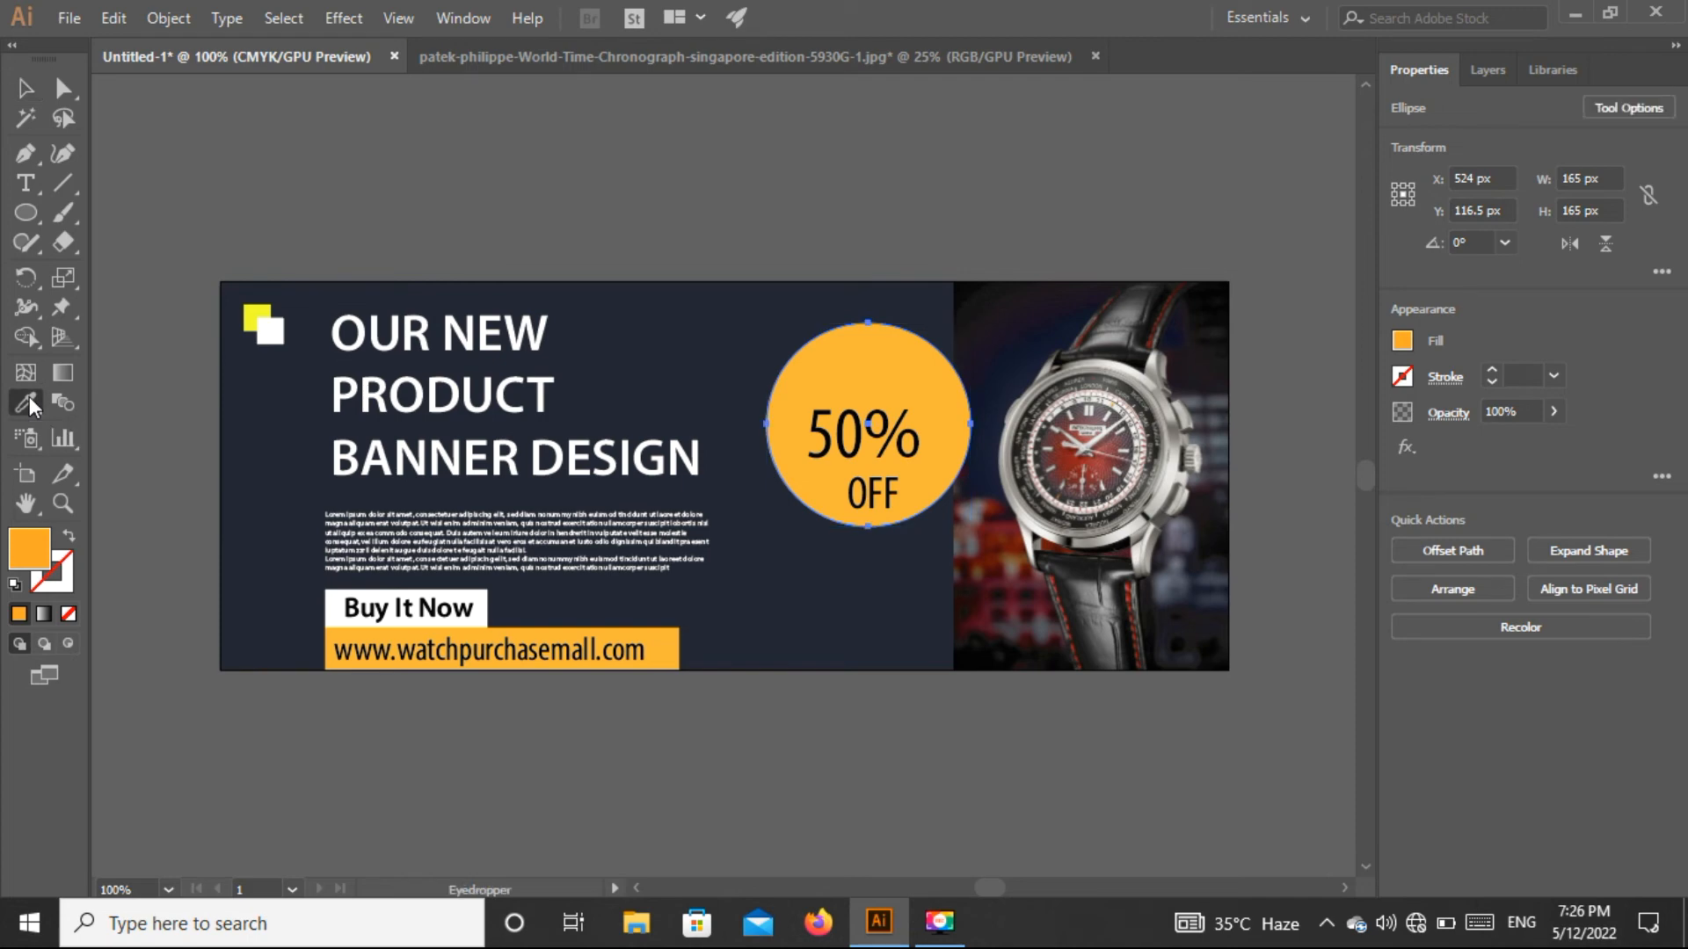
click(1093, 463)
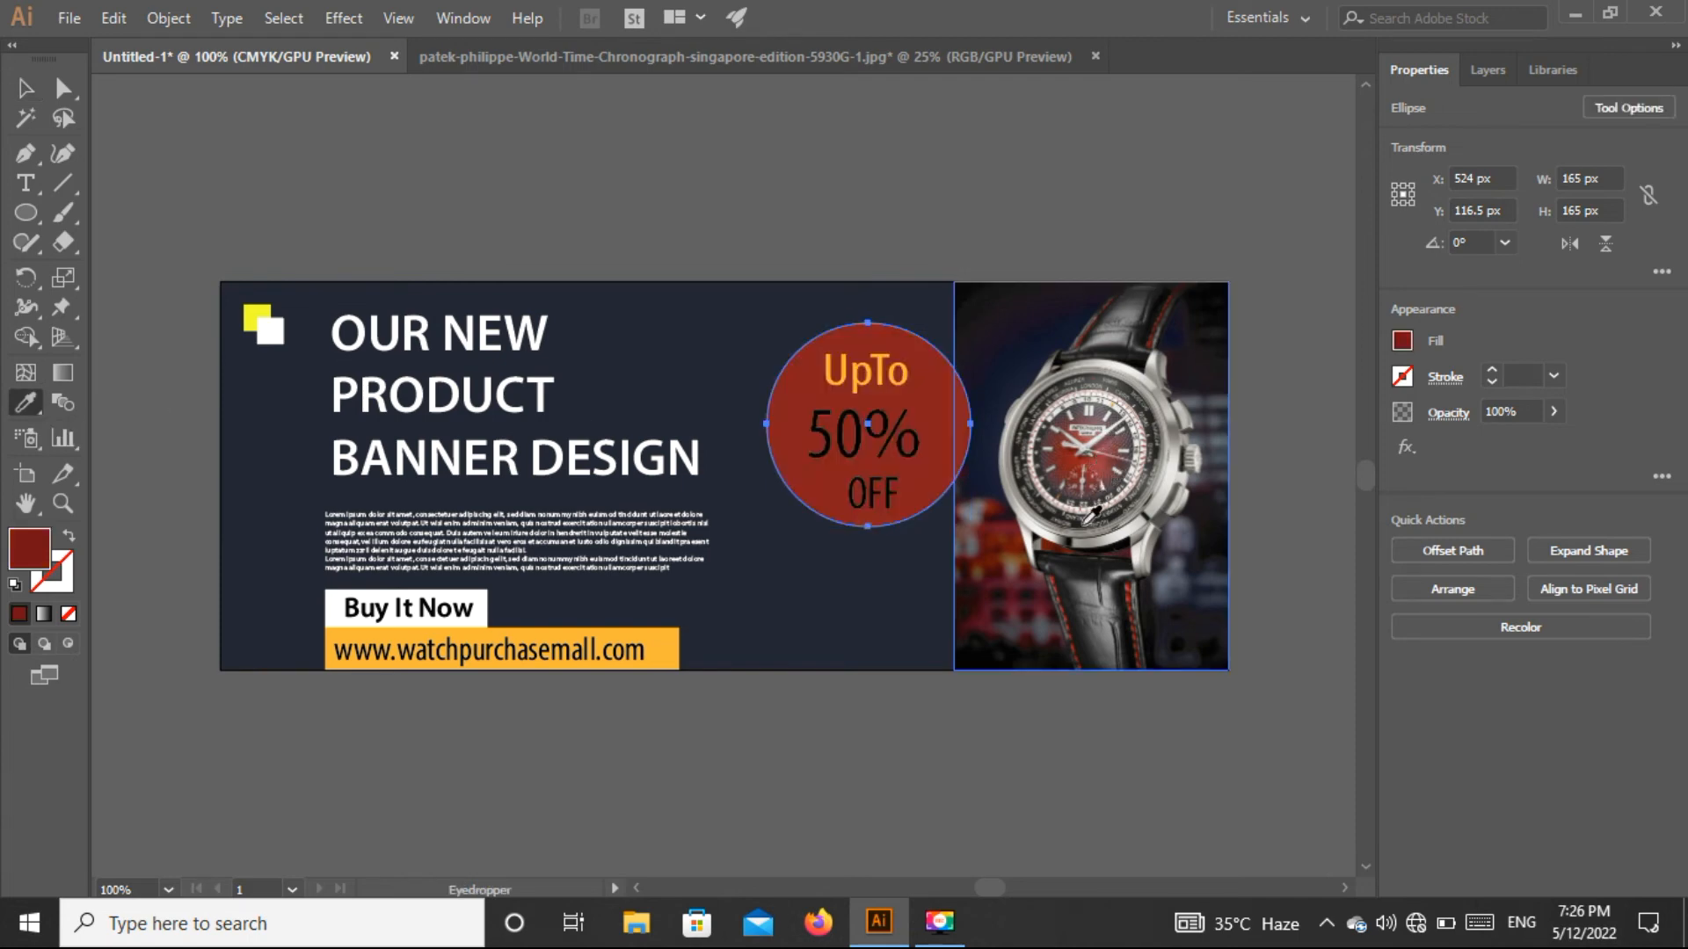
click(1141, 600)
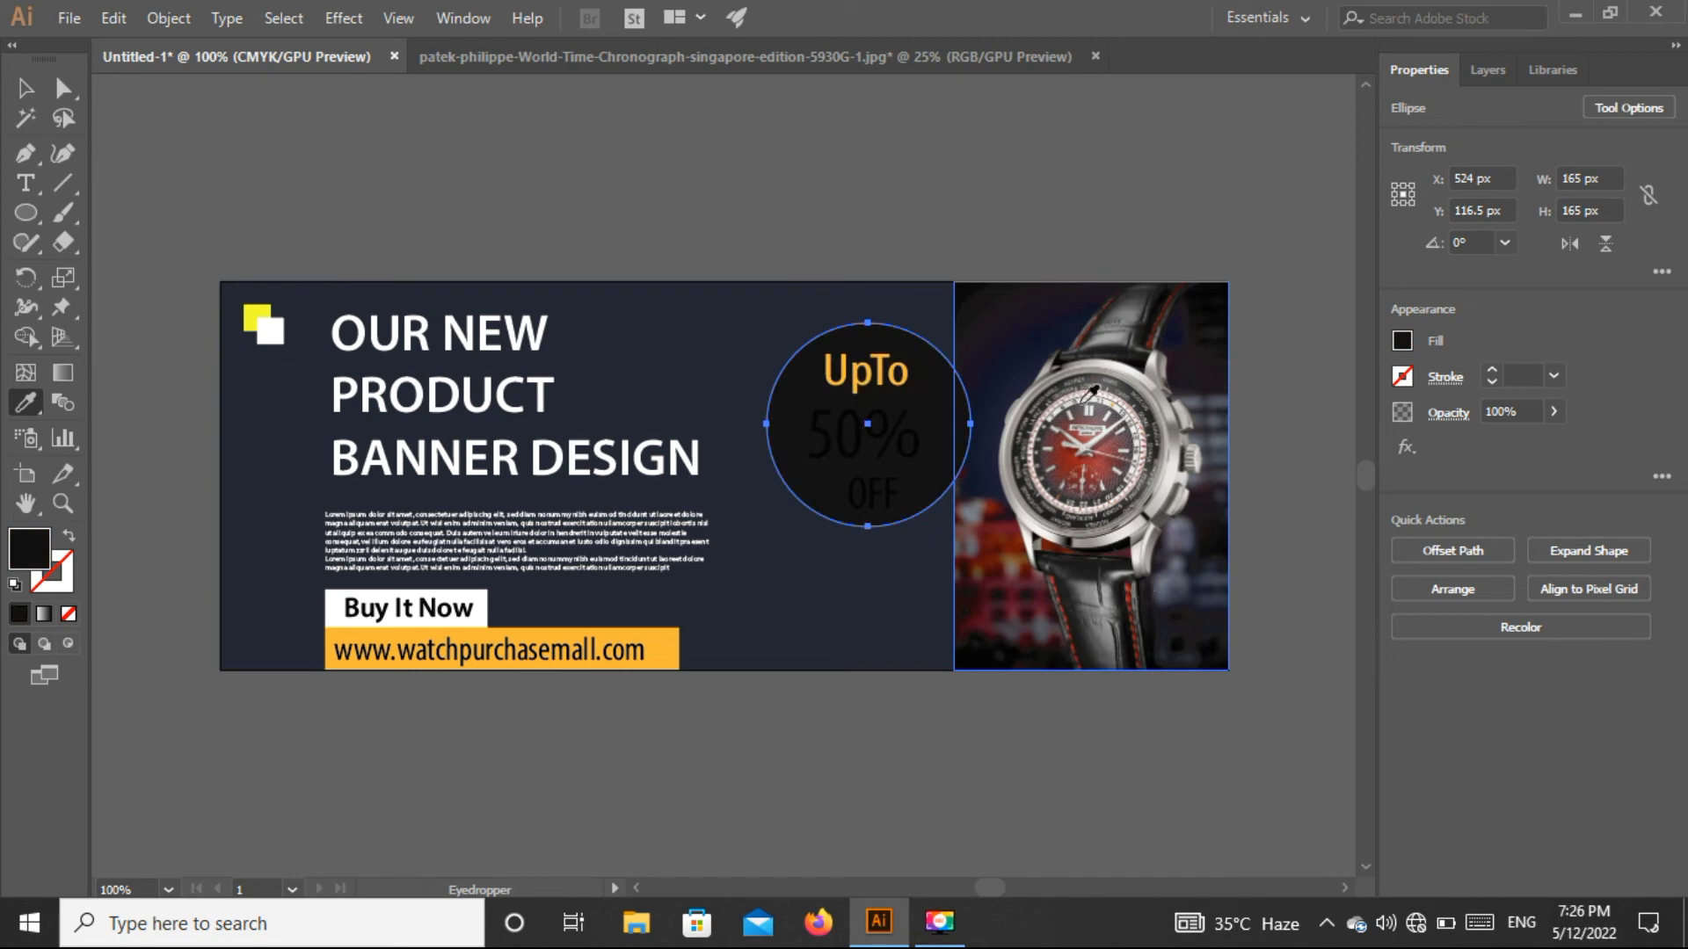
click(1055, 453)
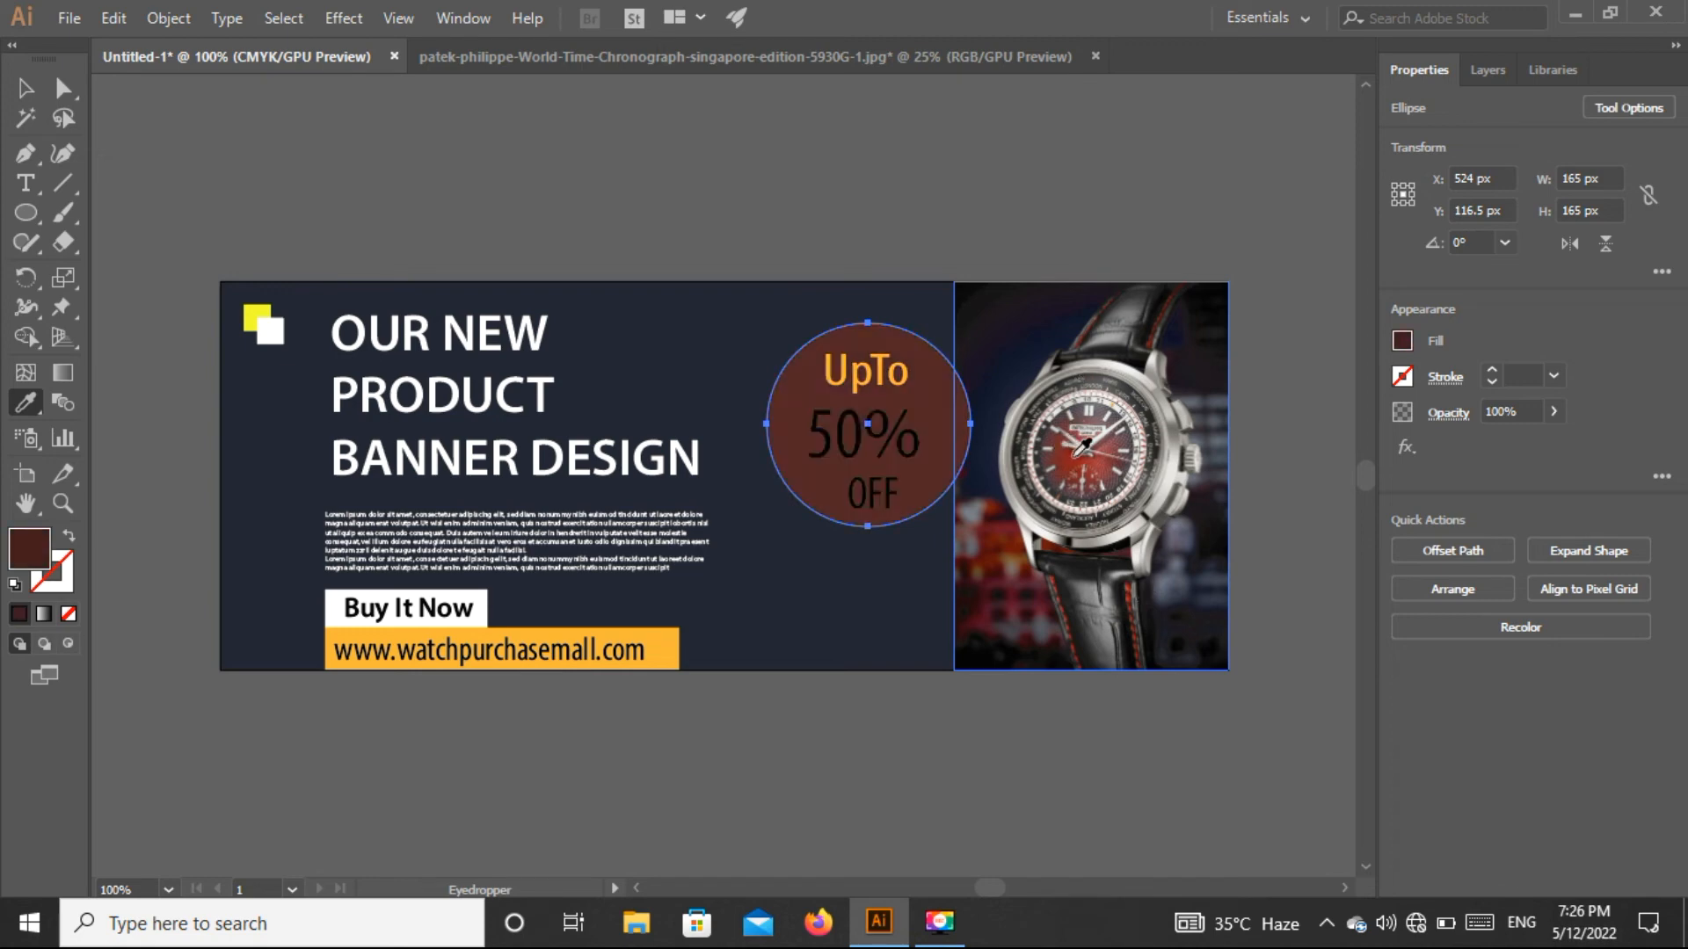
click(1080, 465)
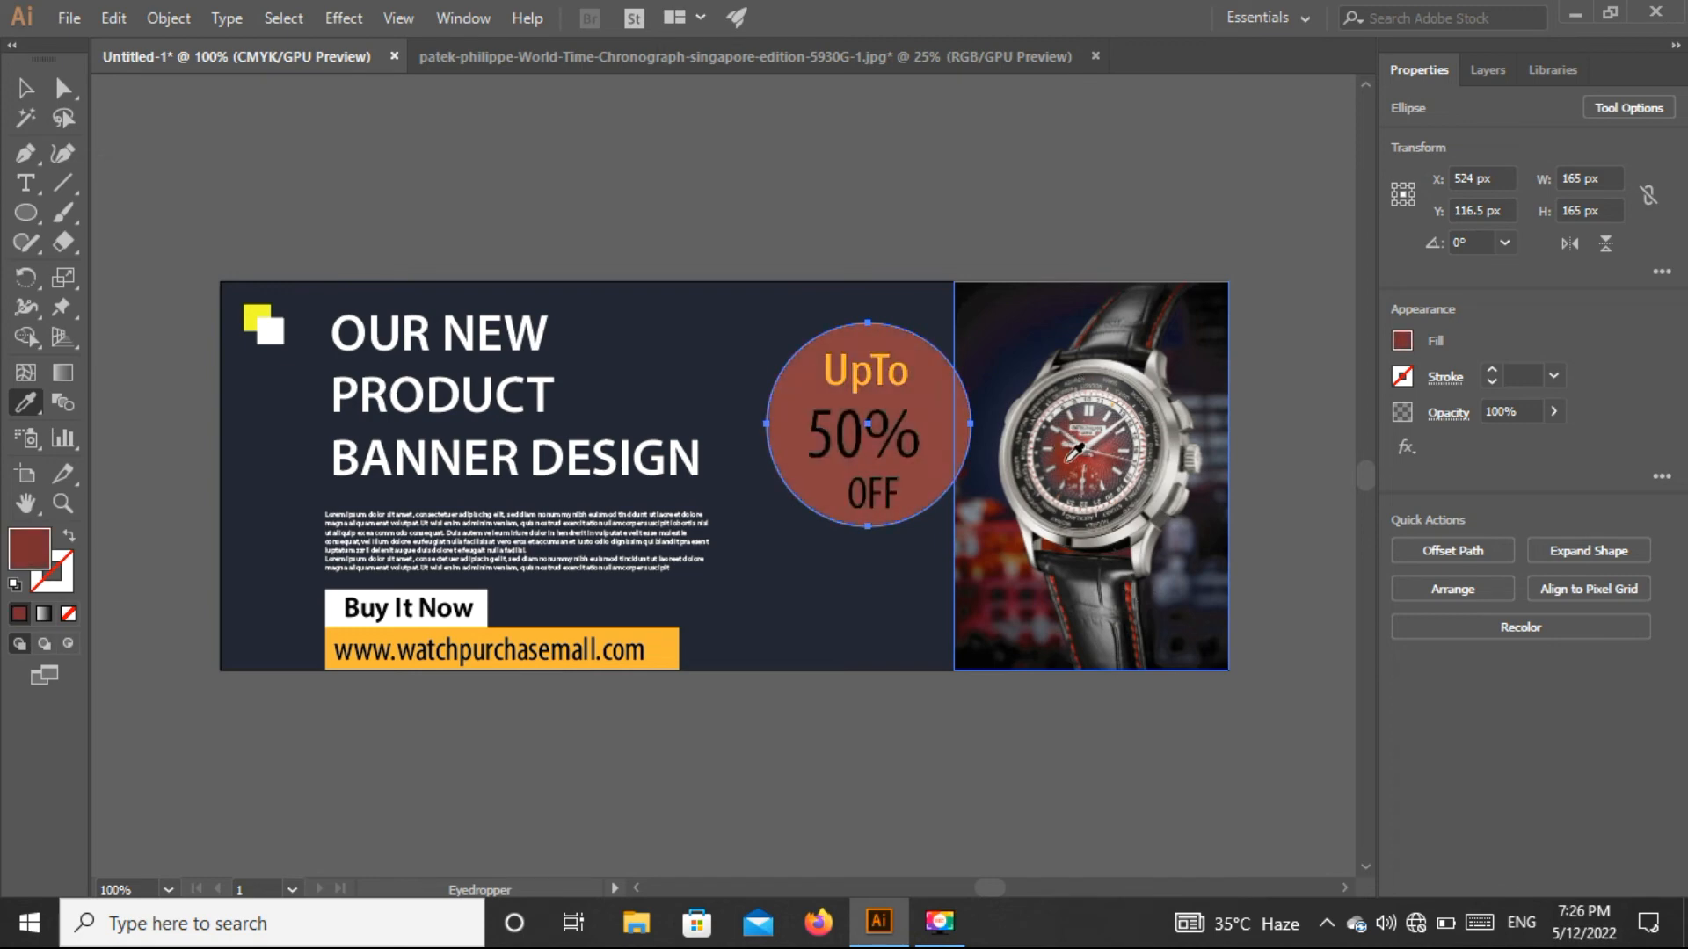
click(1068, 459)
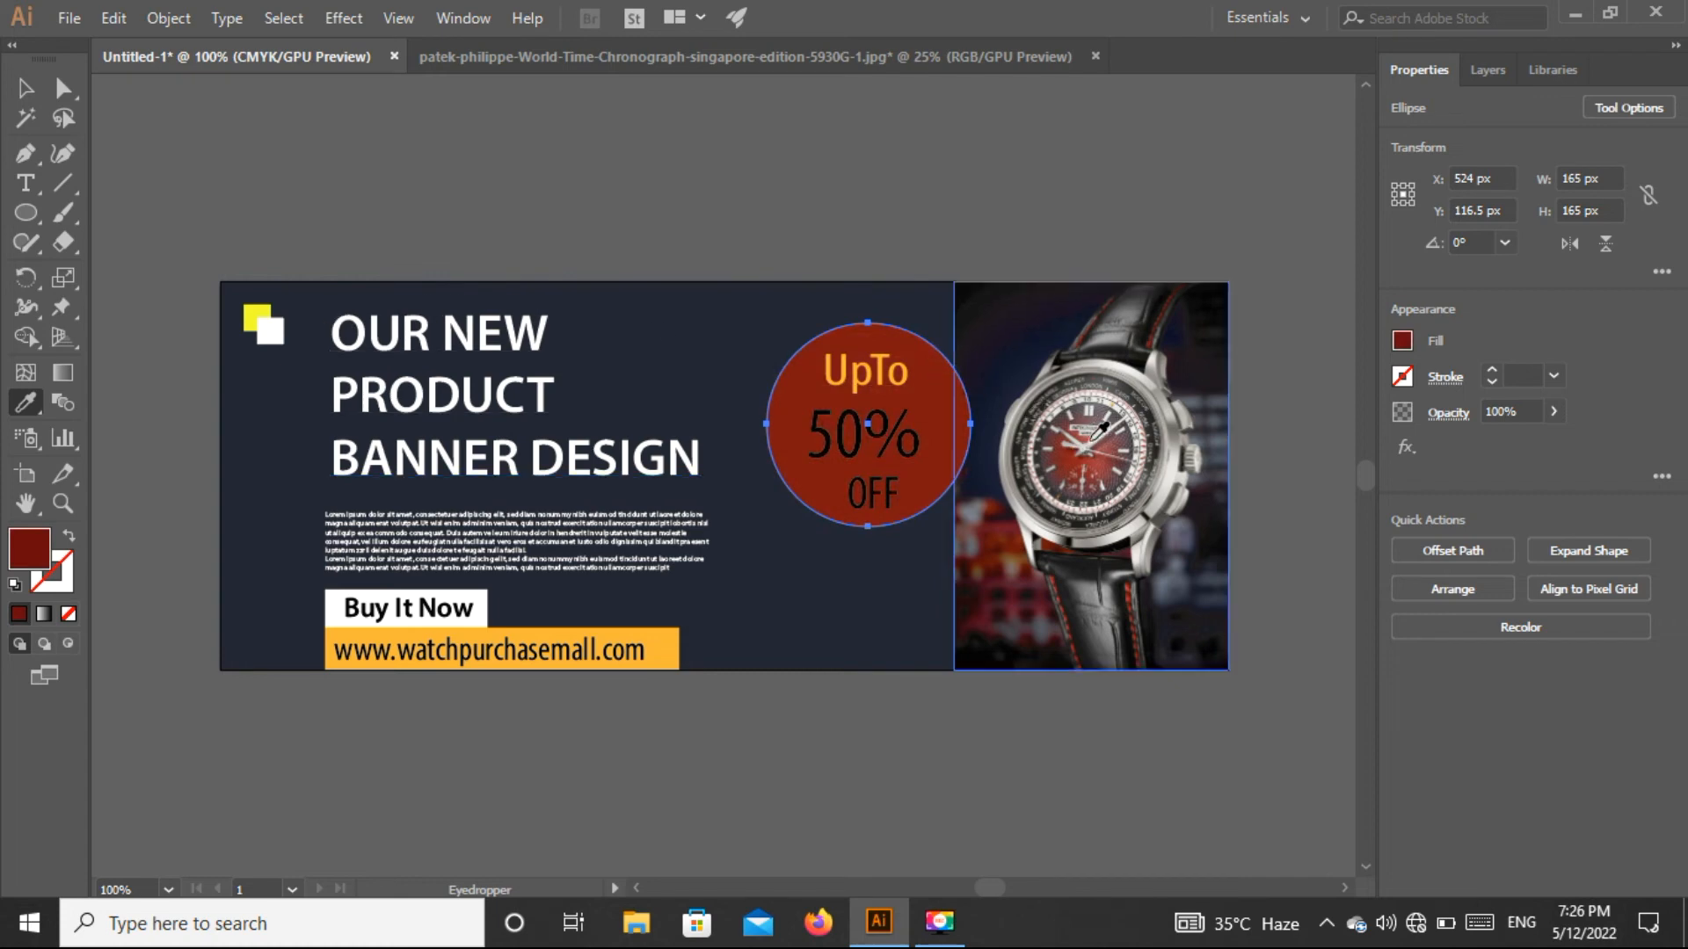
click(1110, 447)
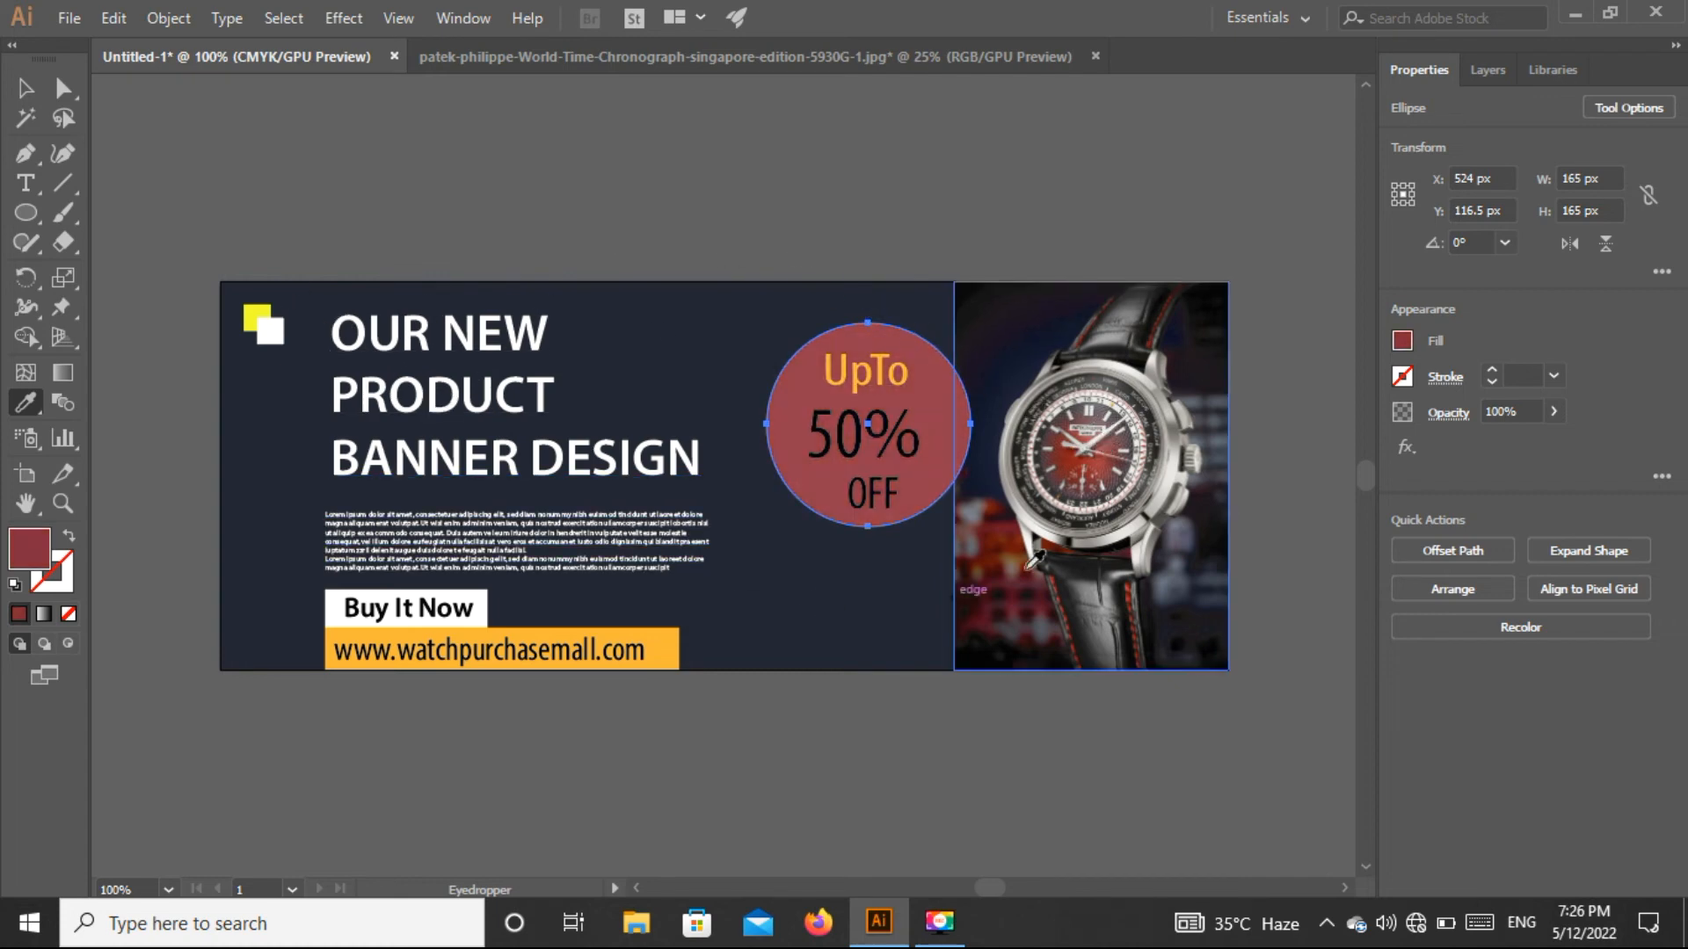
click(1191, 498)
click(1160, 482)
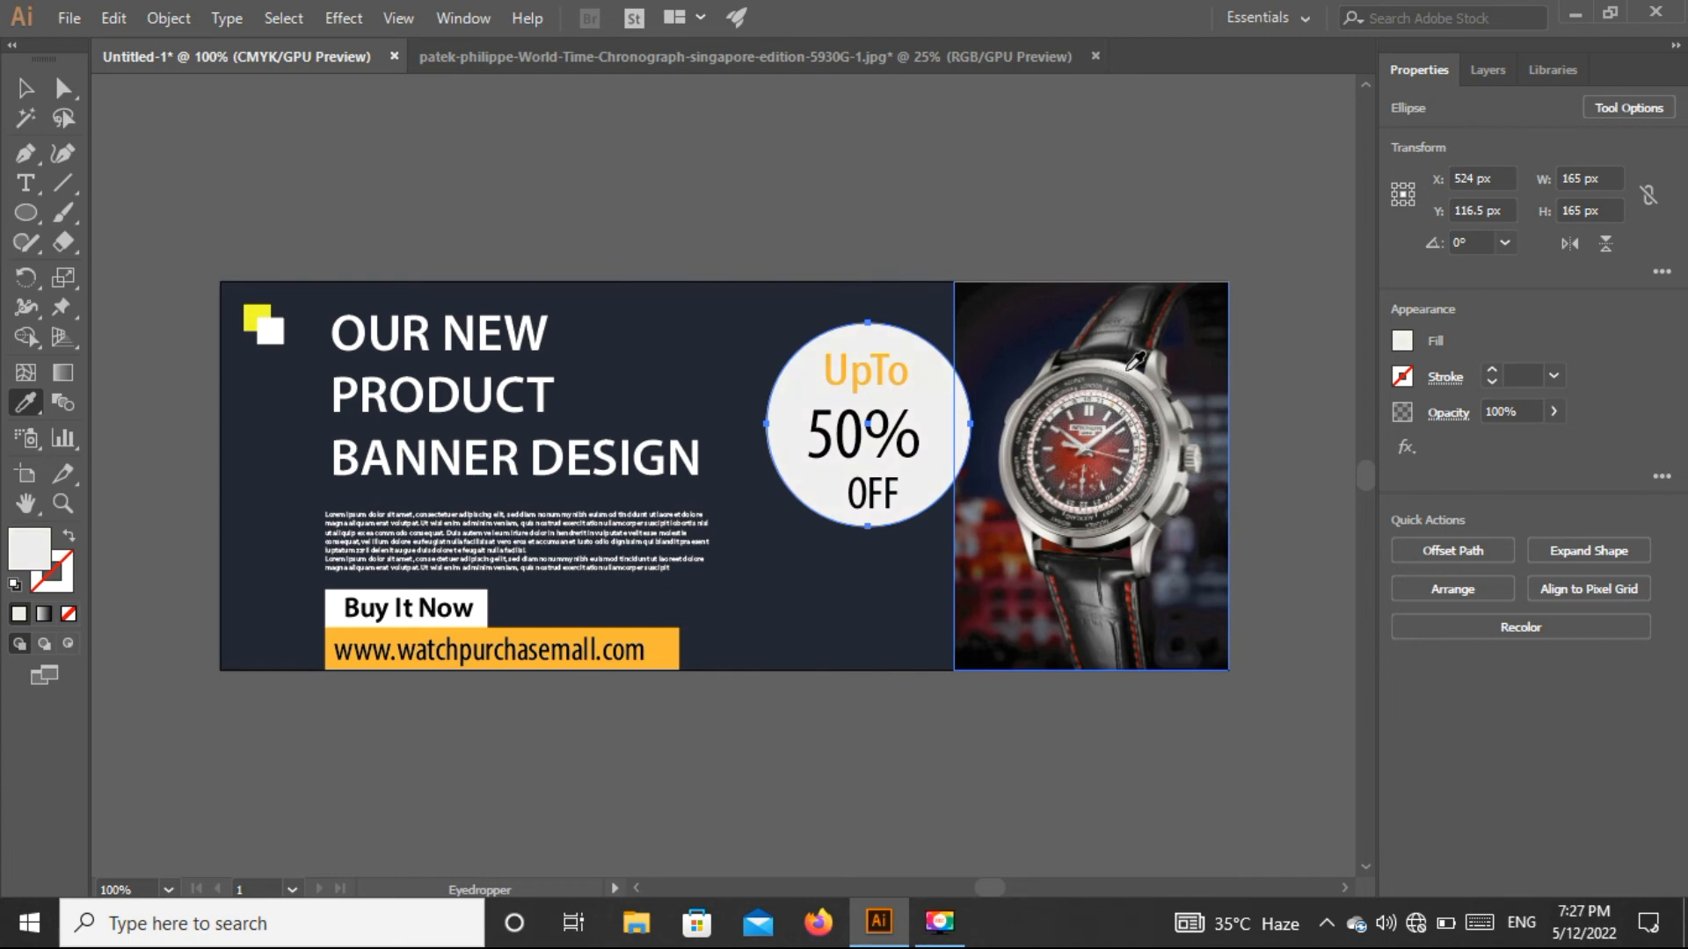
click(1151, 400)
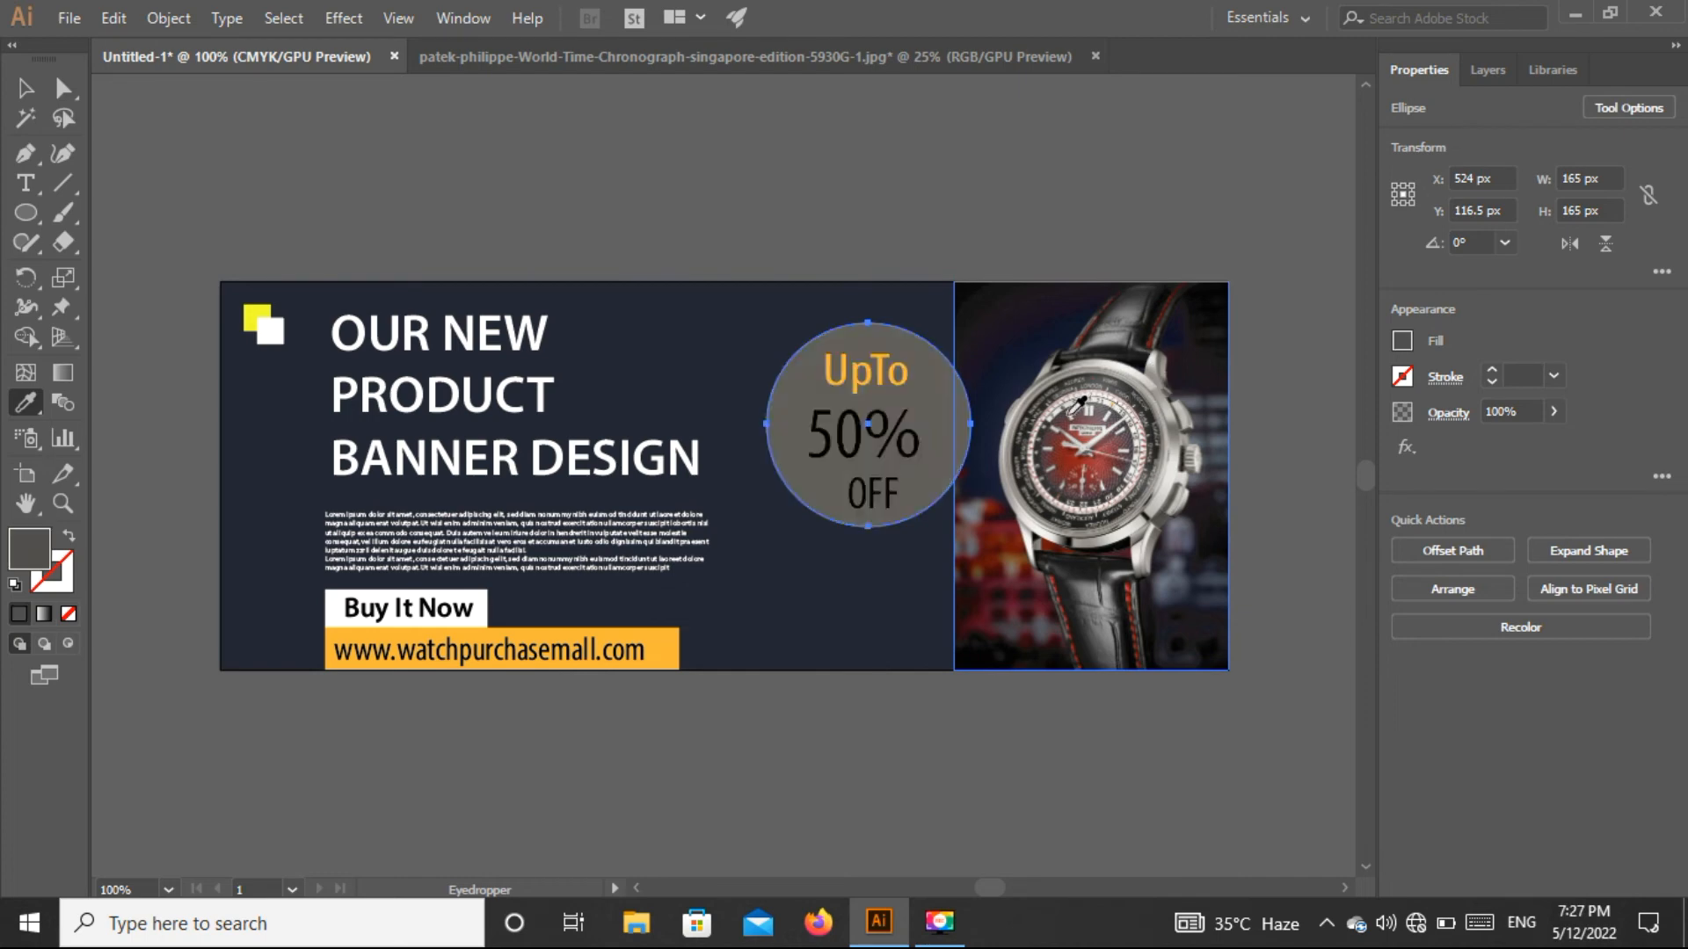
click(1175, 419)
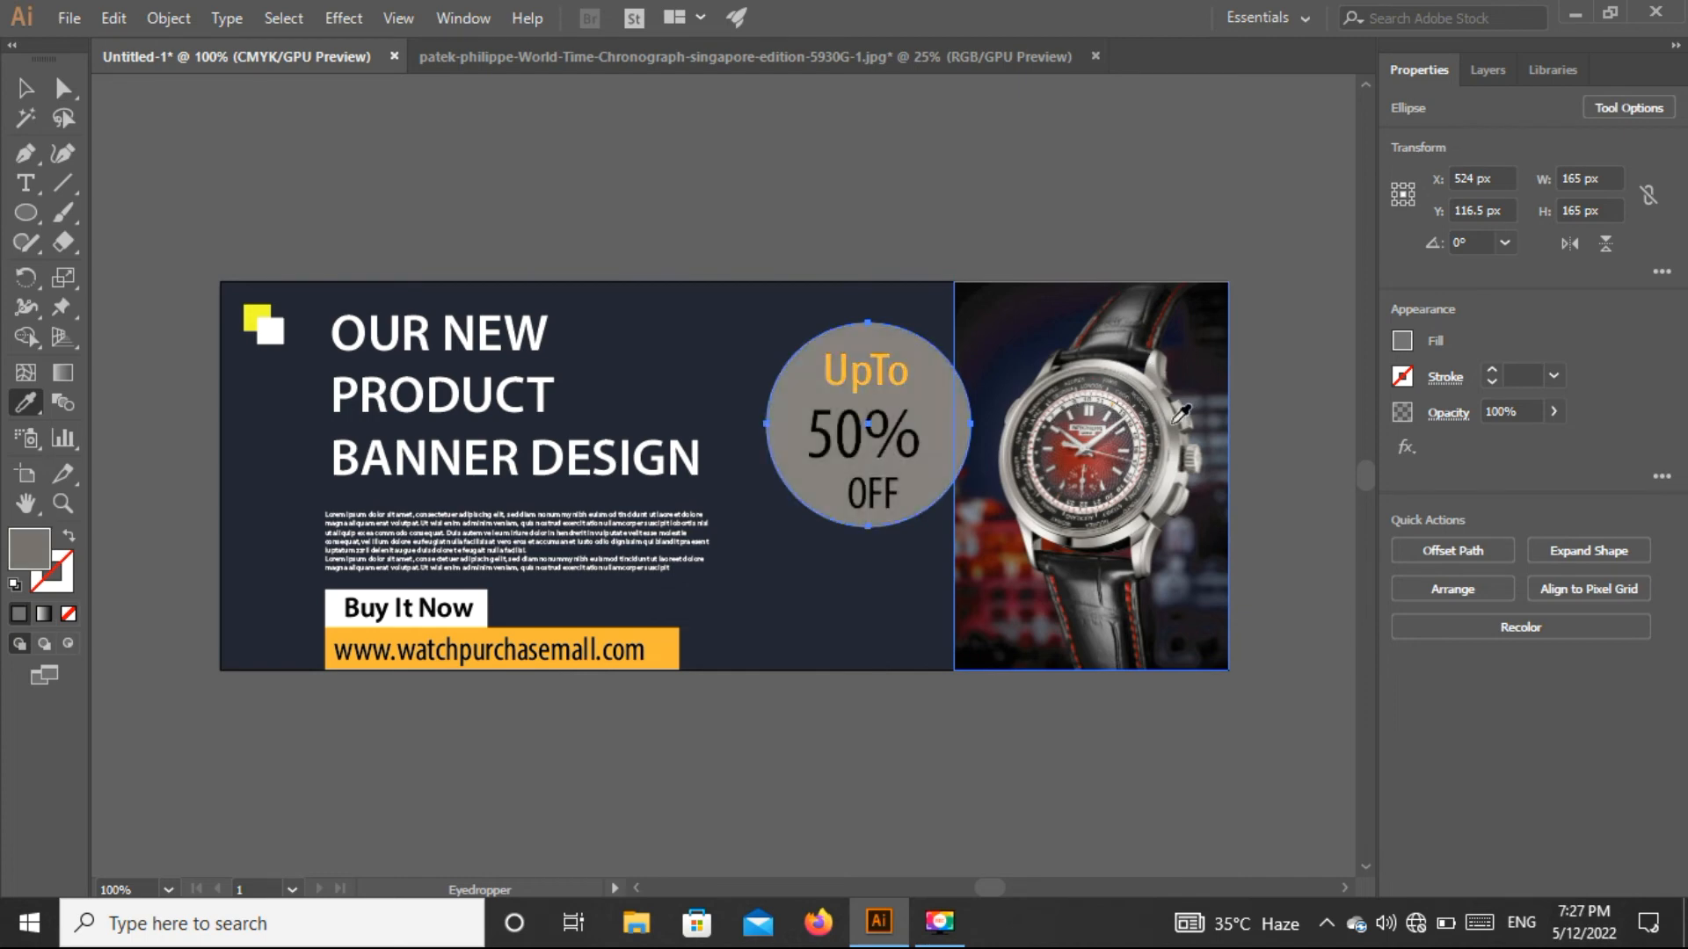
click(1169, 407)
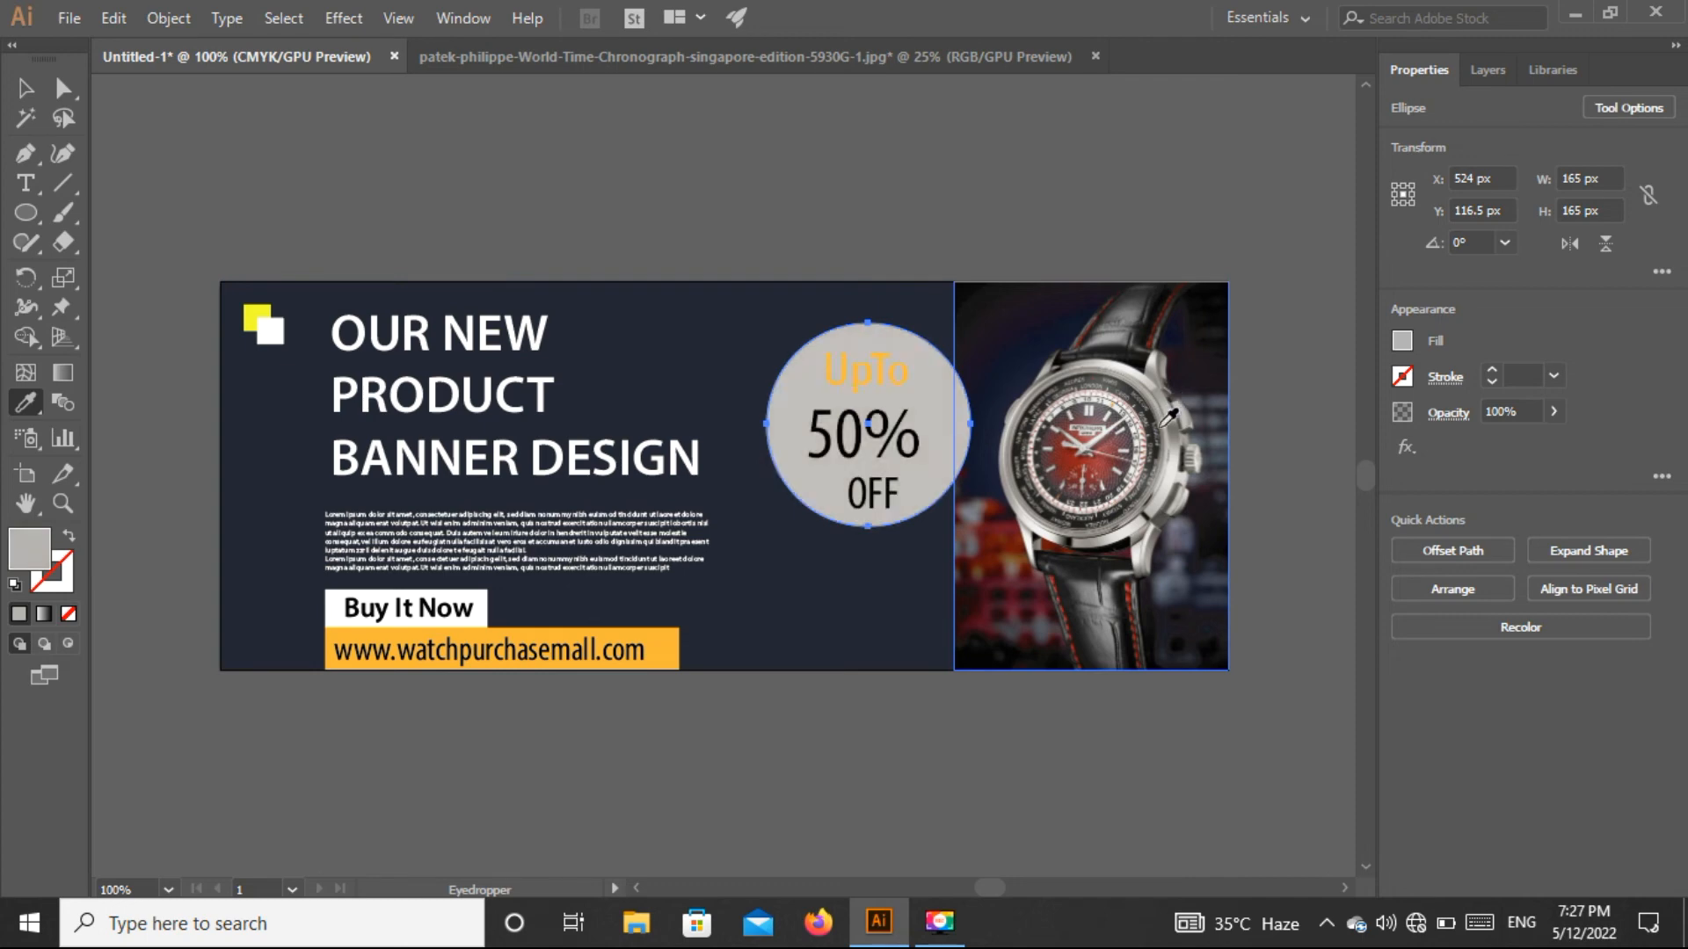
click(24, 90)
click(583, 144)
Step: Try white, yellow and orange on the "UpTo" text, and settle on a dark blue fill
click(889, 378)
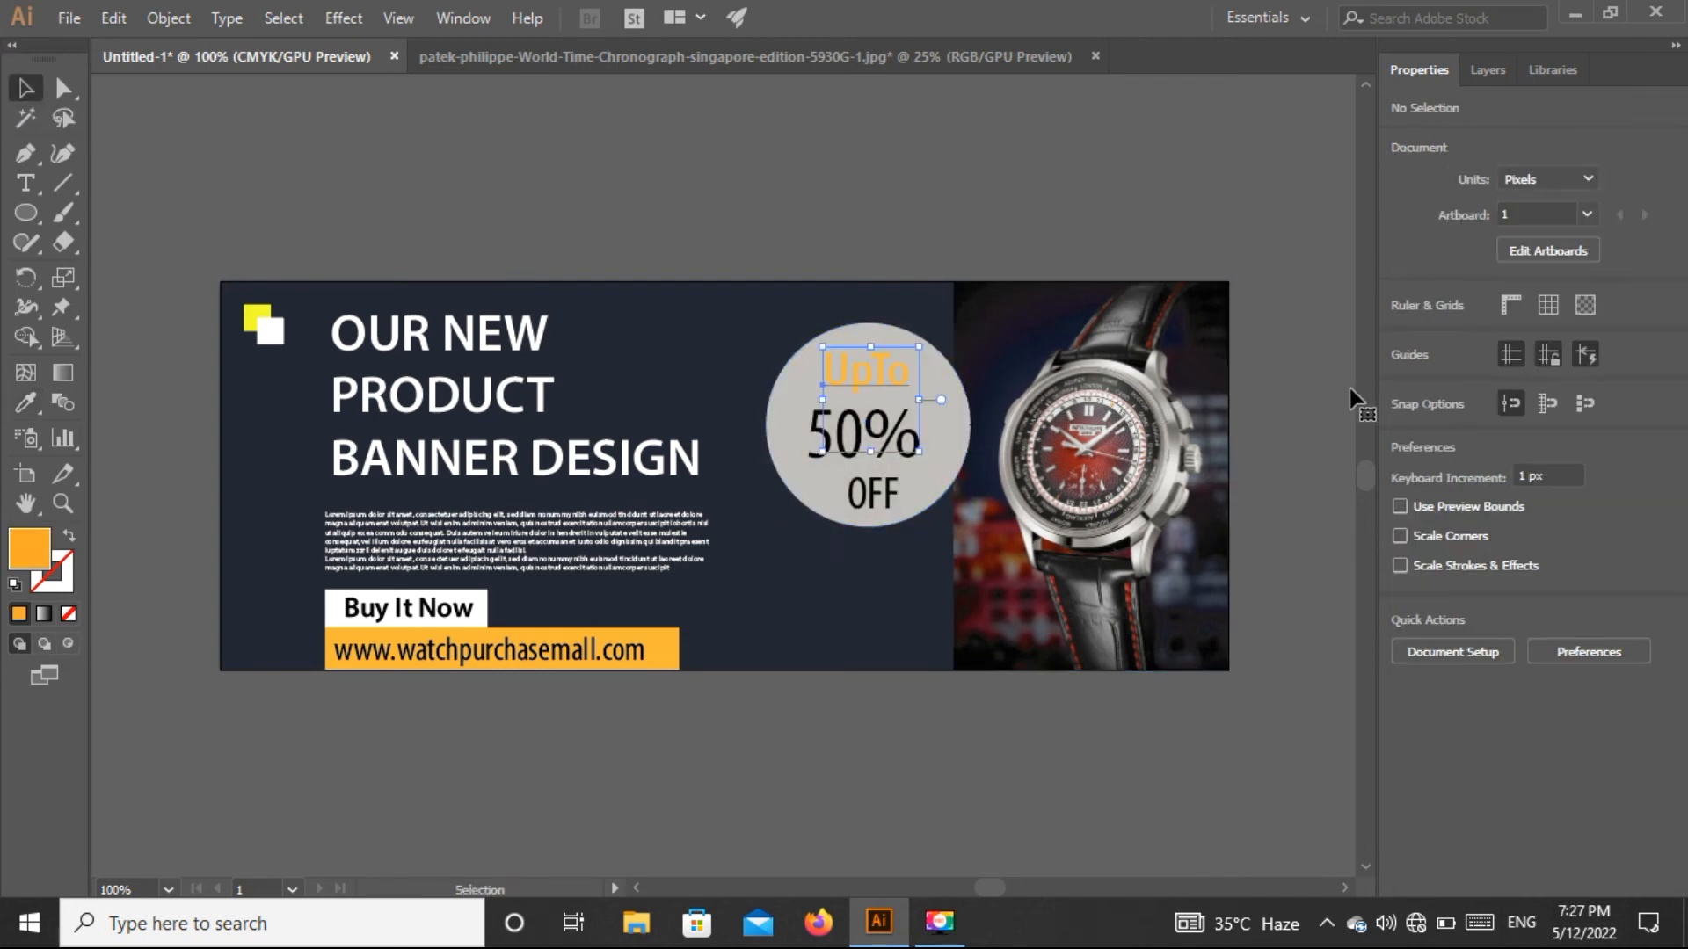
click(1403, 346)
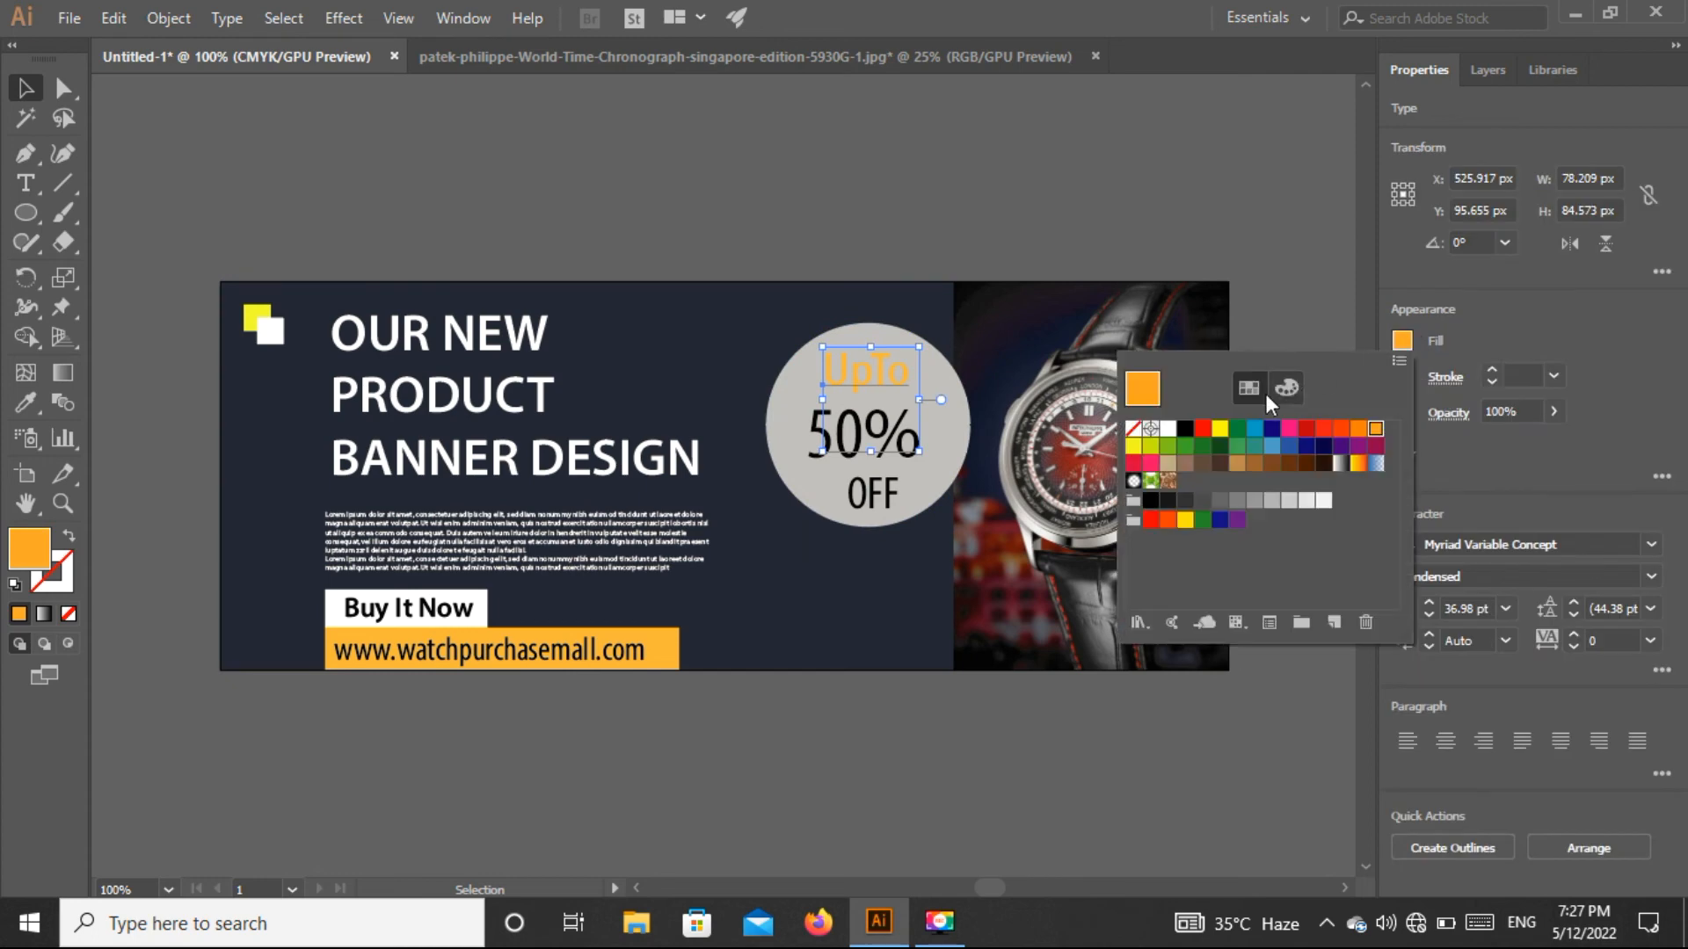
click(1171, 429)
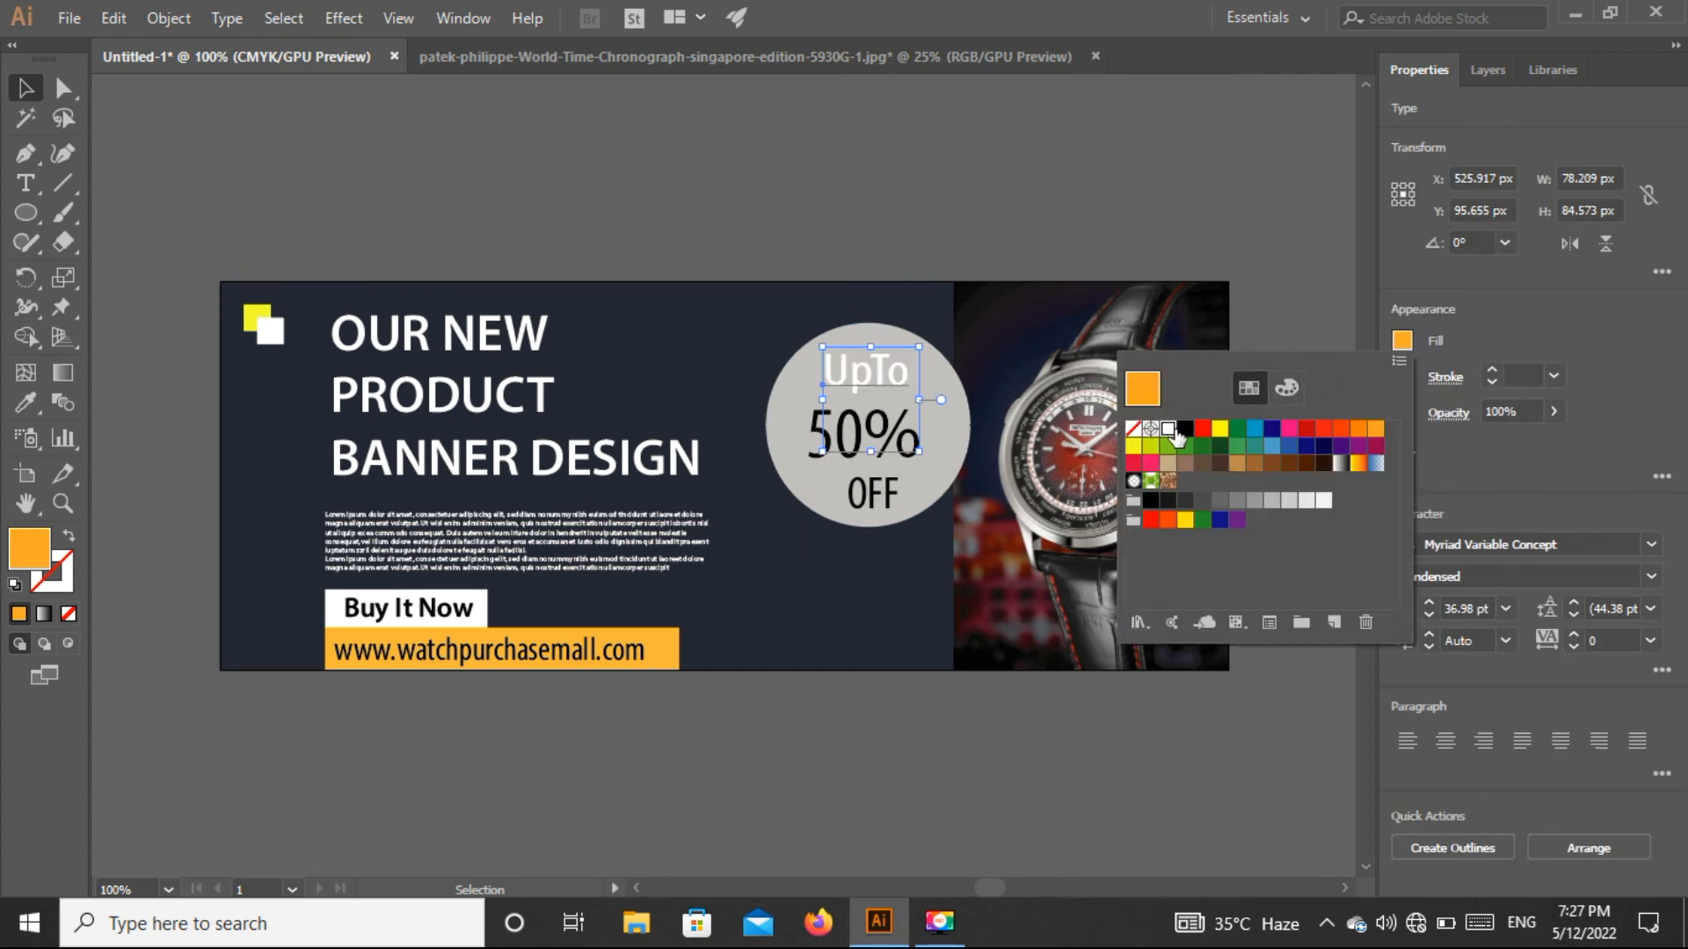
click(1219, 429)
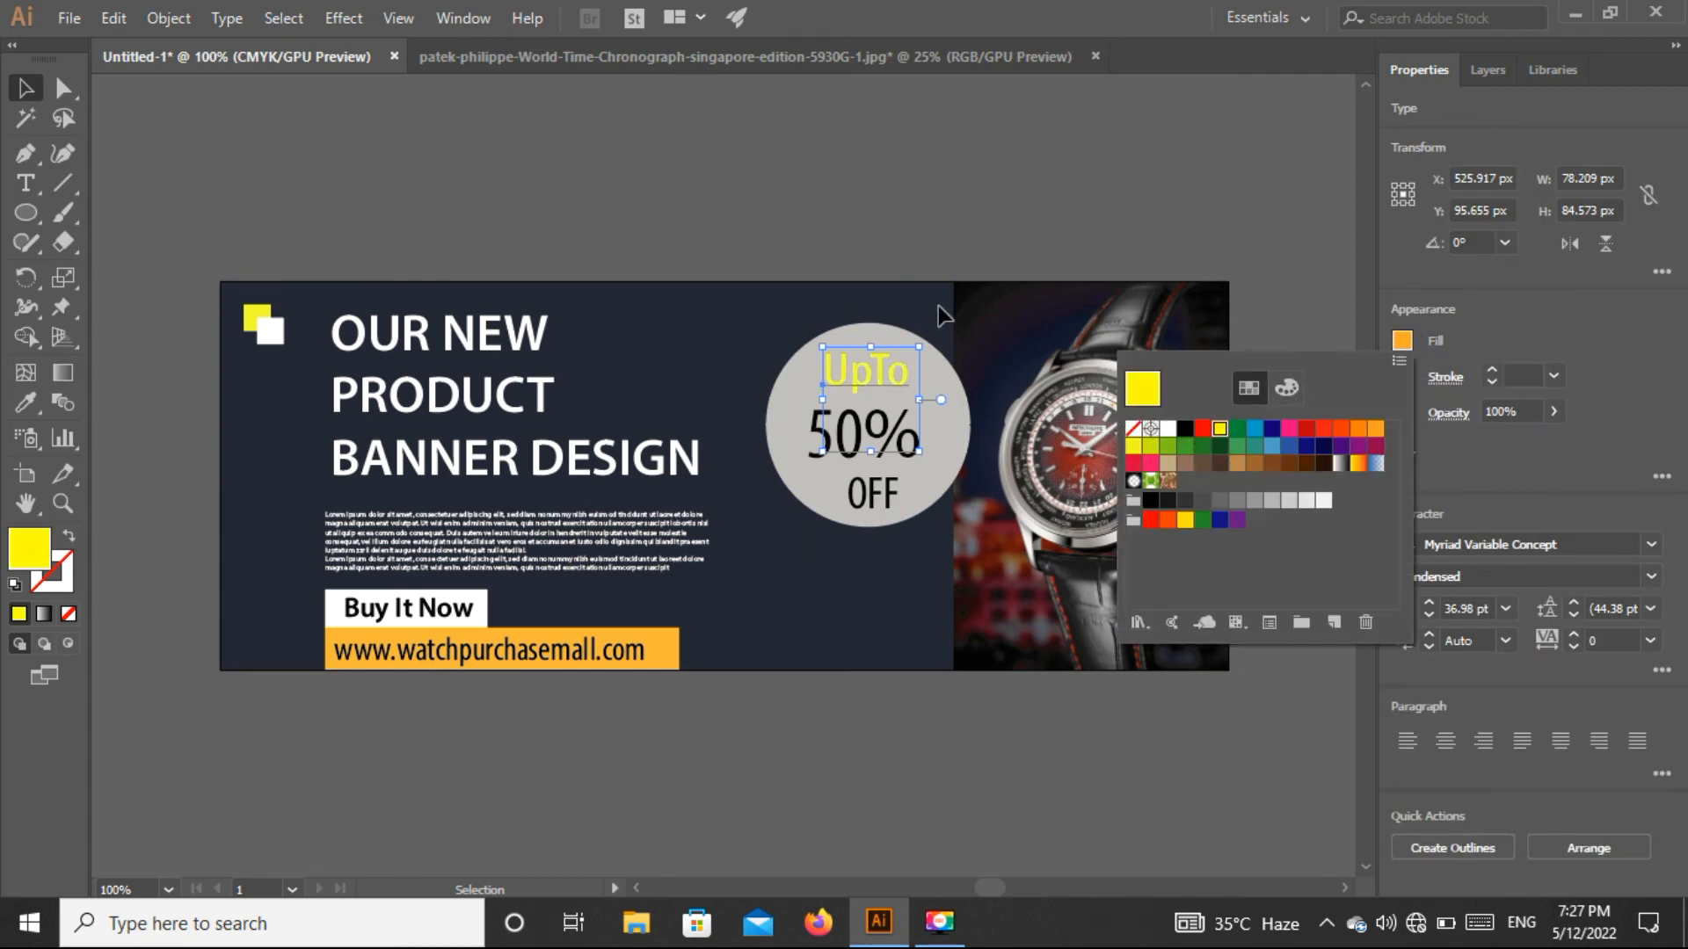
click(1377, 430)
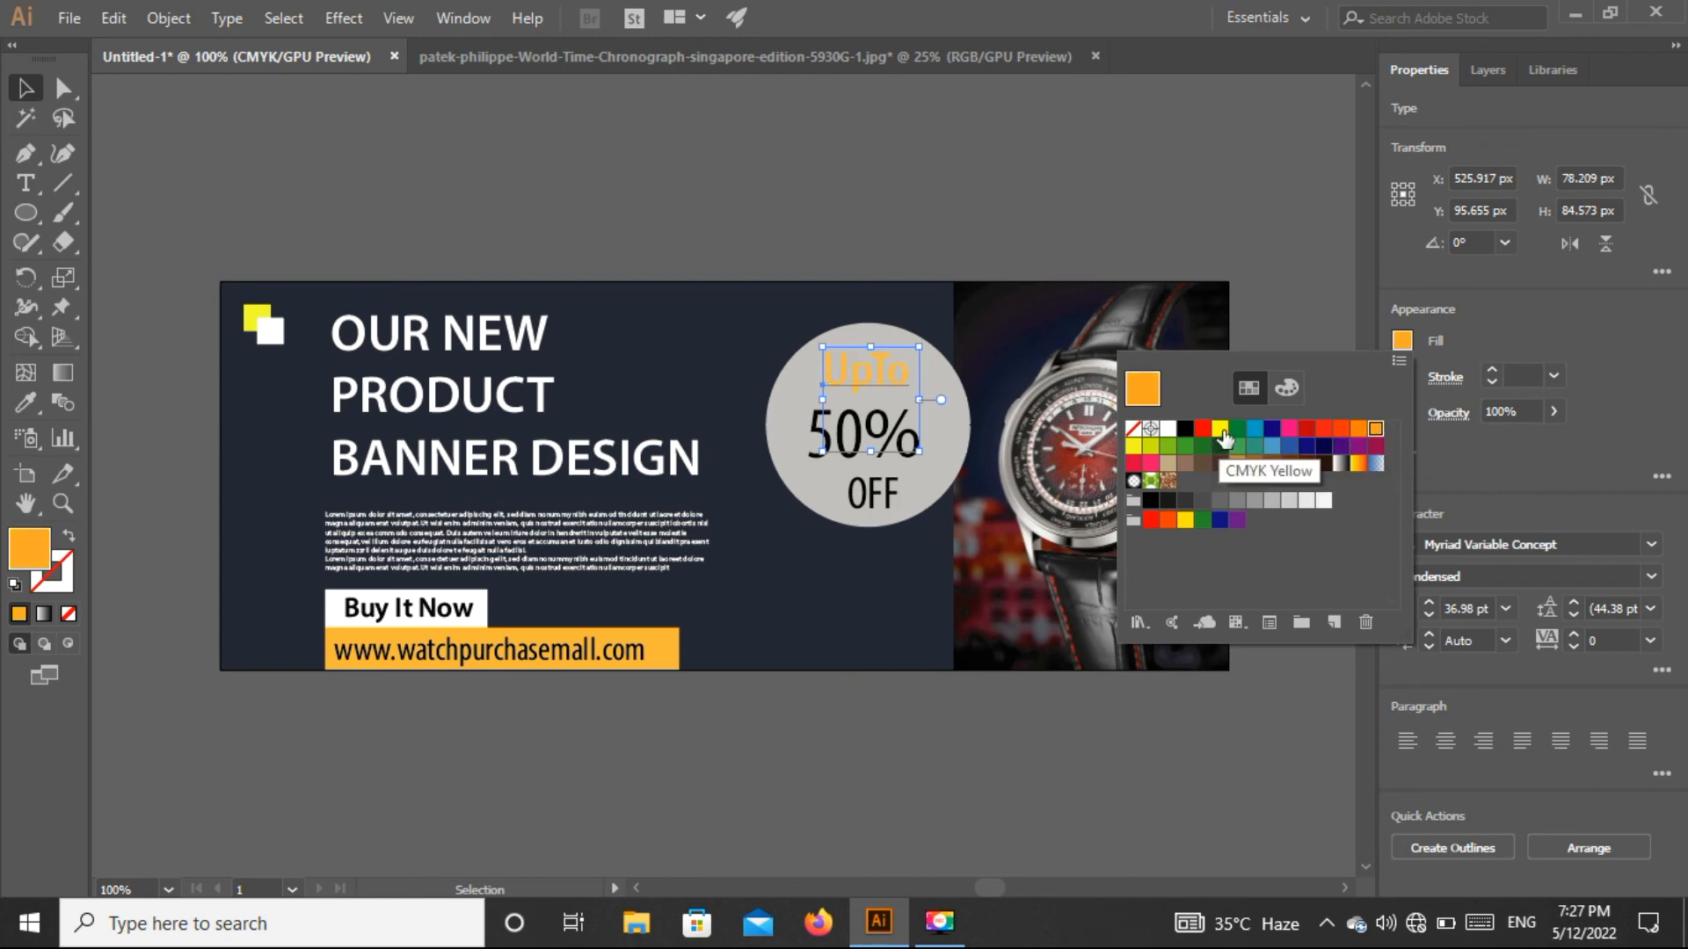
click(1271, 430)
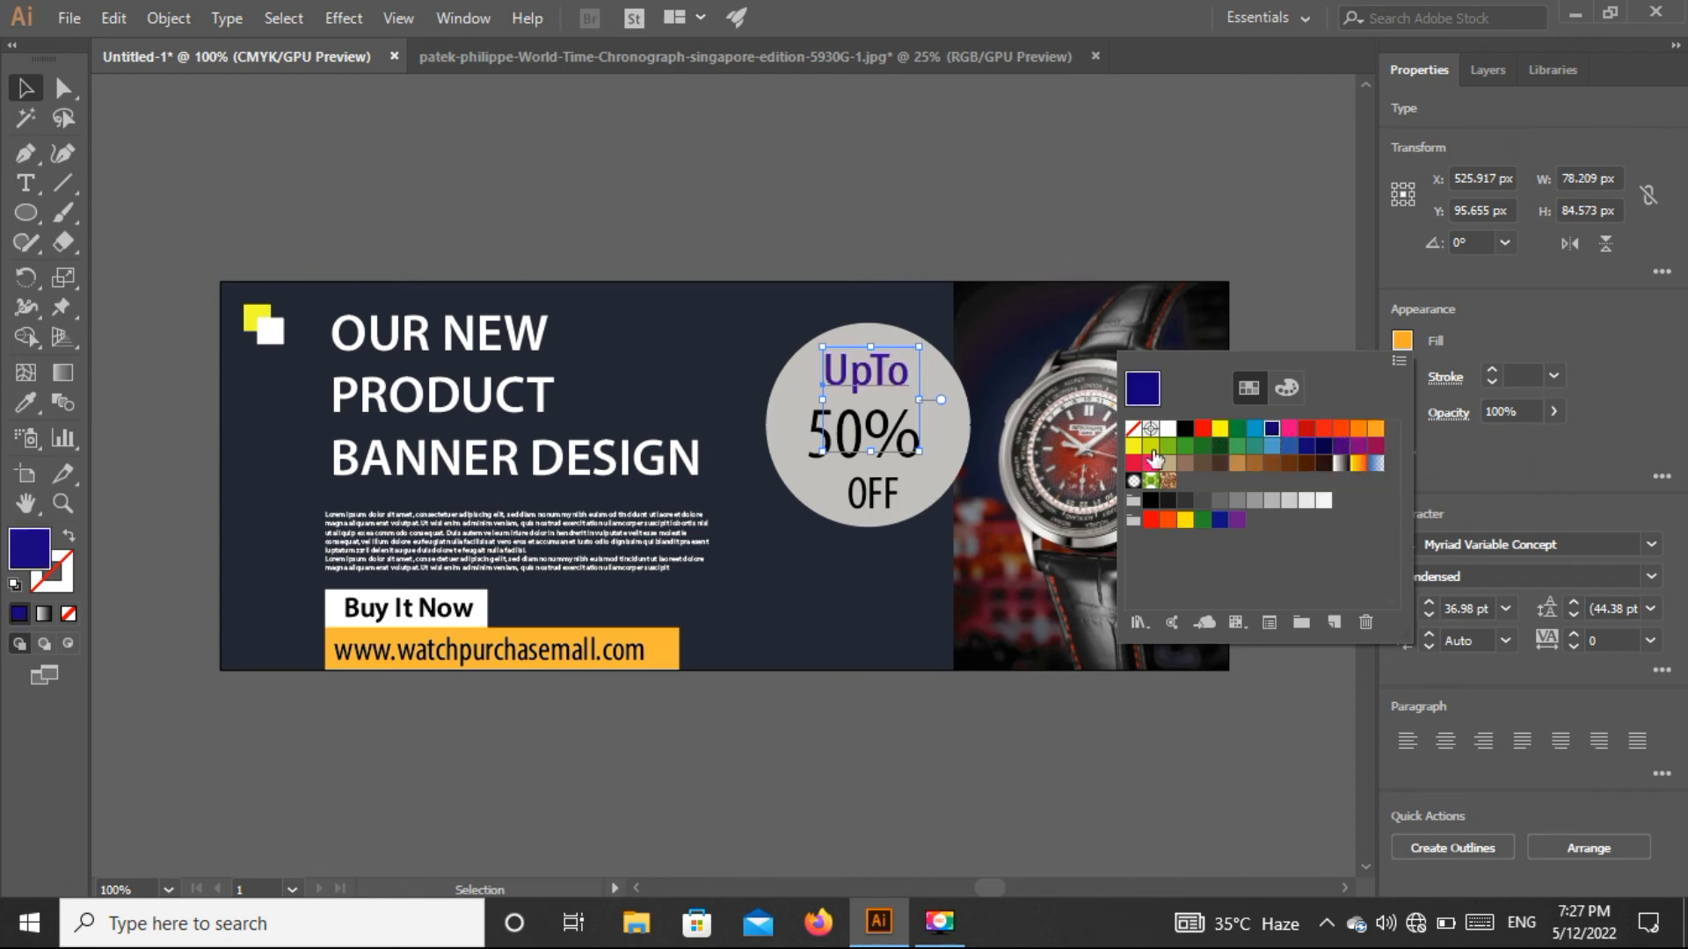
click(902, 240)
Step: Fill the "50%" text with the same dark blue swatch as "UpTo"
click(864, 434)
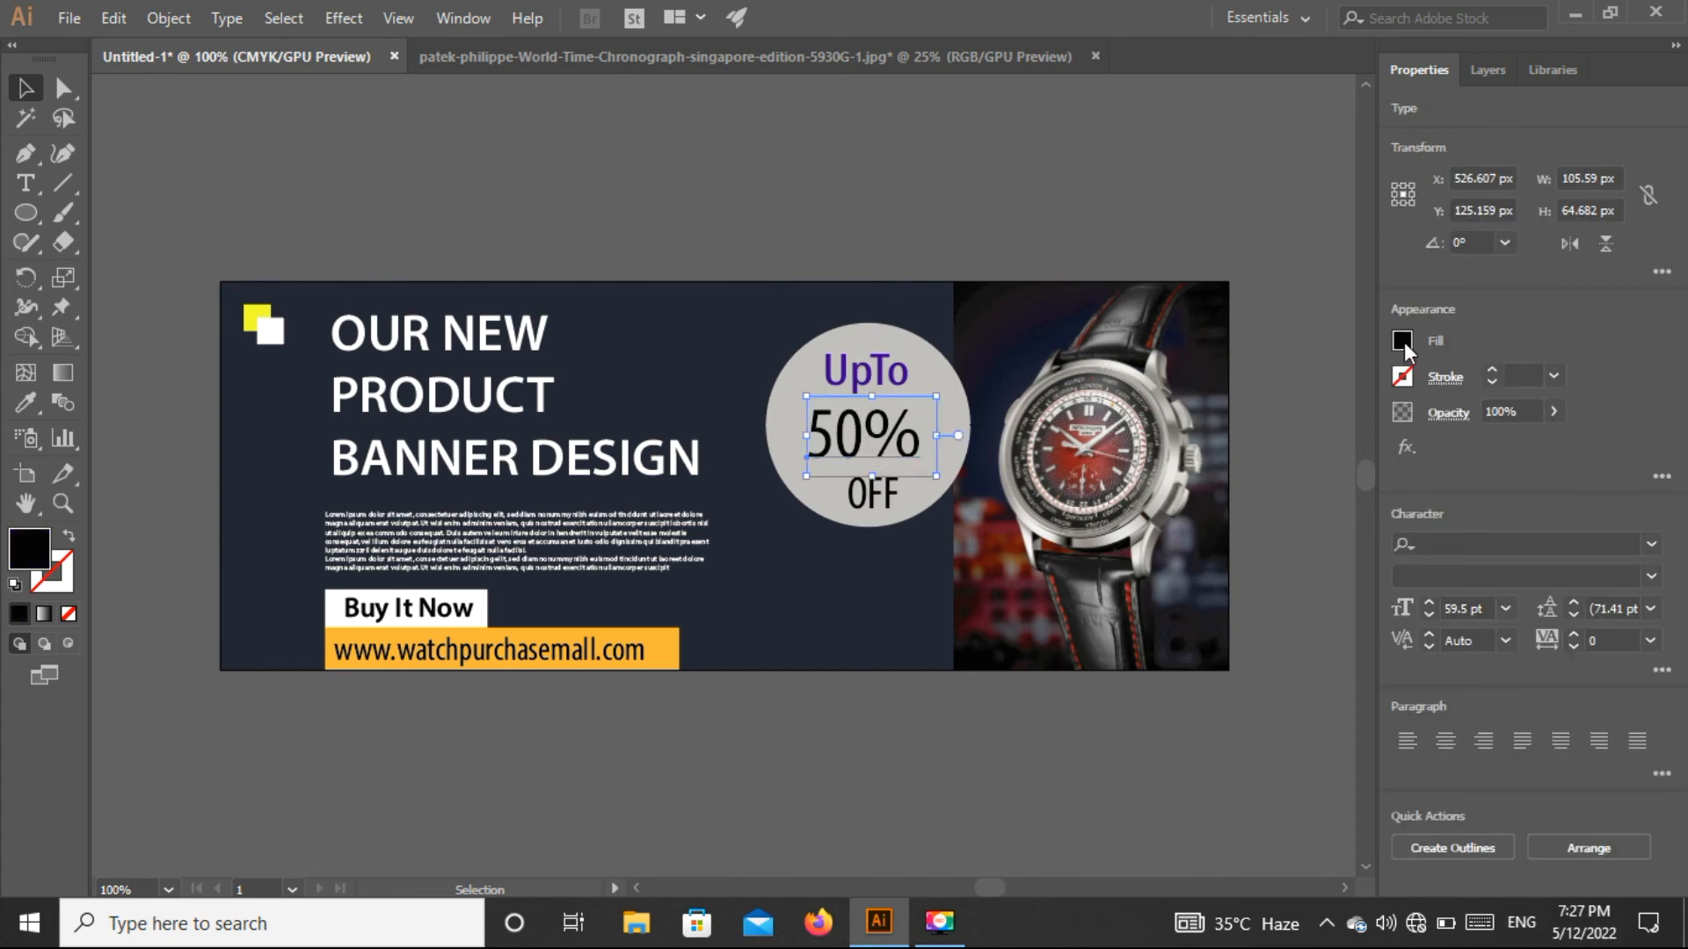
click(1403, 341)
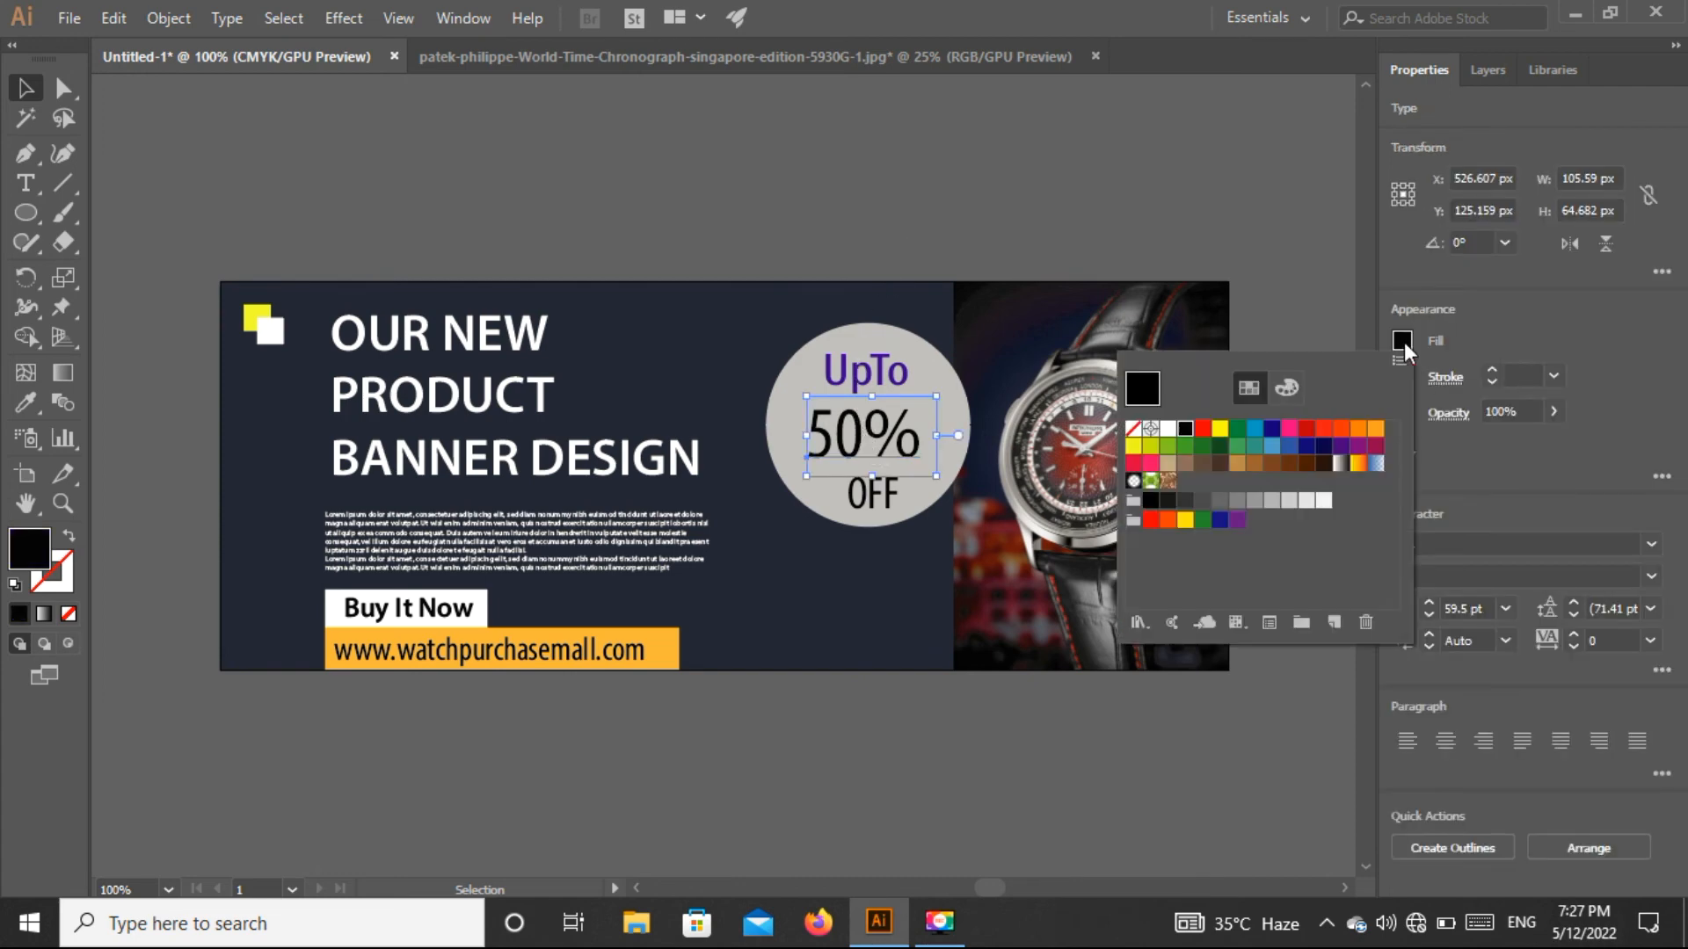
click(1272, 429)
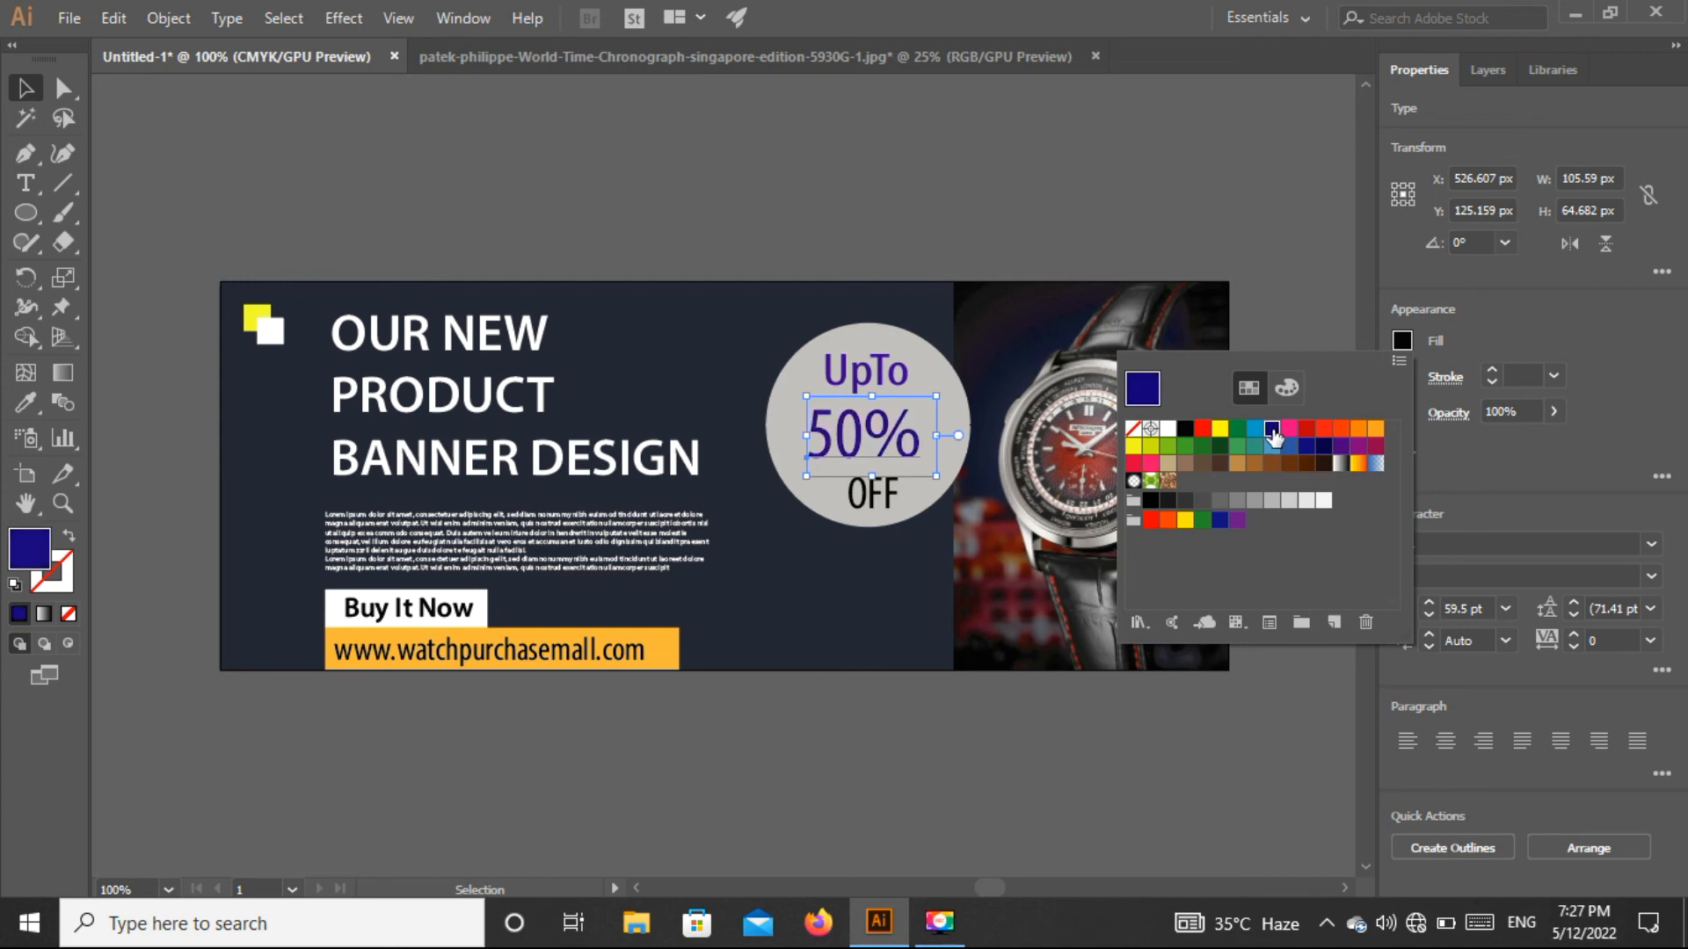
click(845, 248)
Step: Try dark blue on the "OFF" text, and change its fill to dark magenta
click(879, 499)
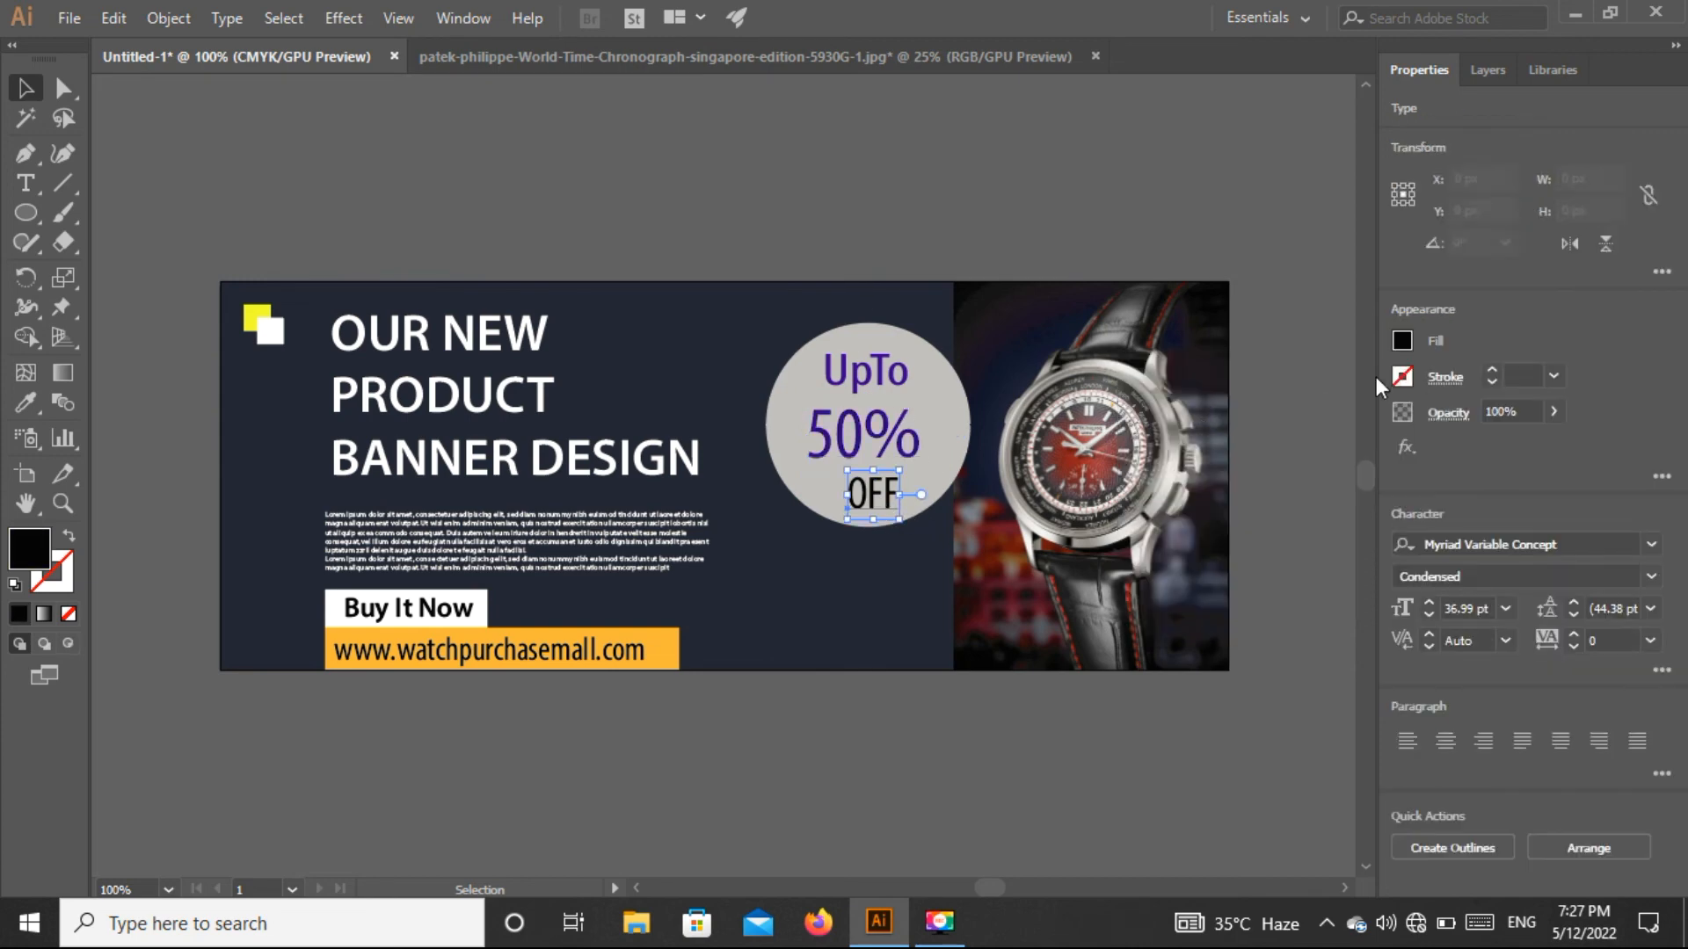
click(1402, 341)
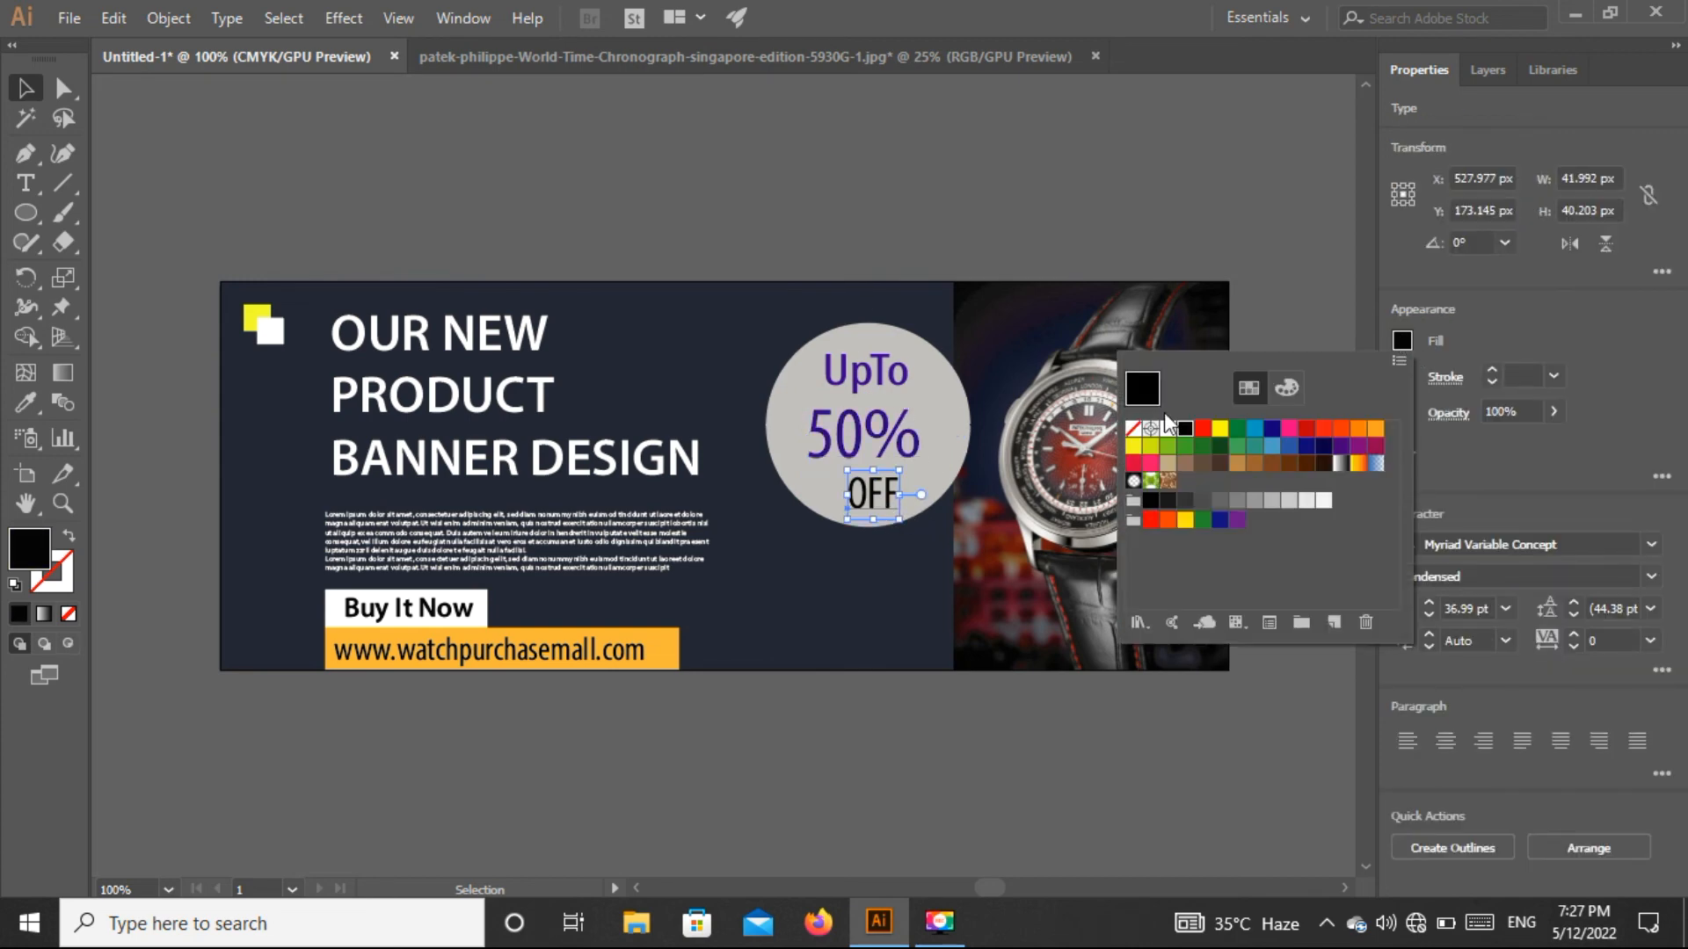
click(1271, 428)
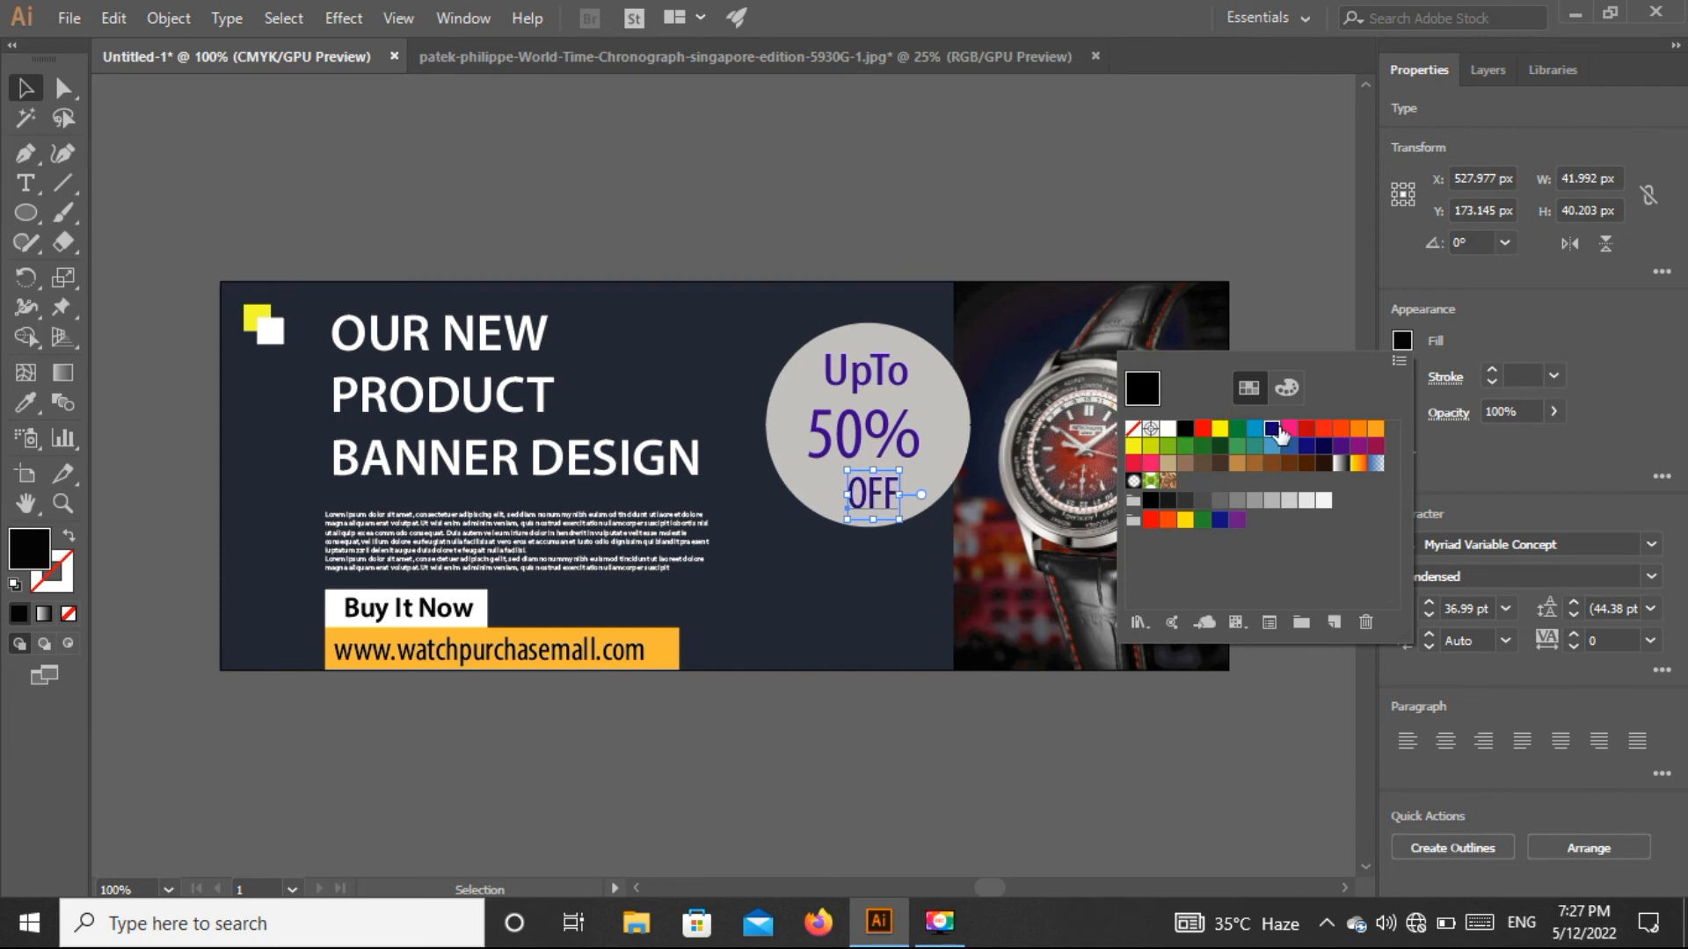
click(1376, 447)
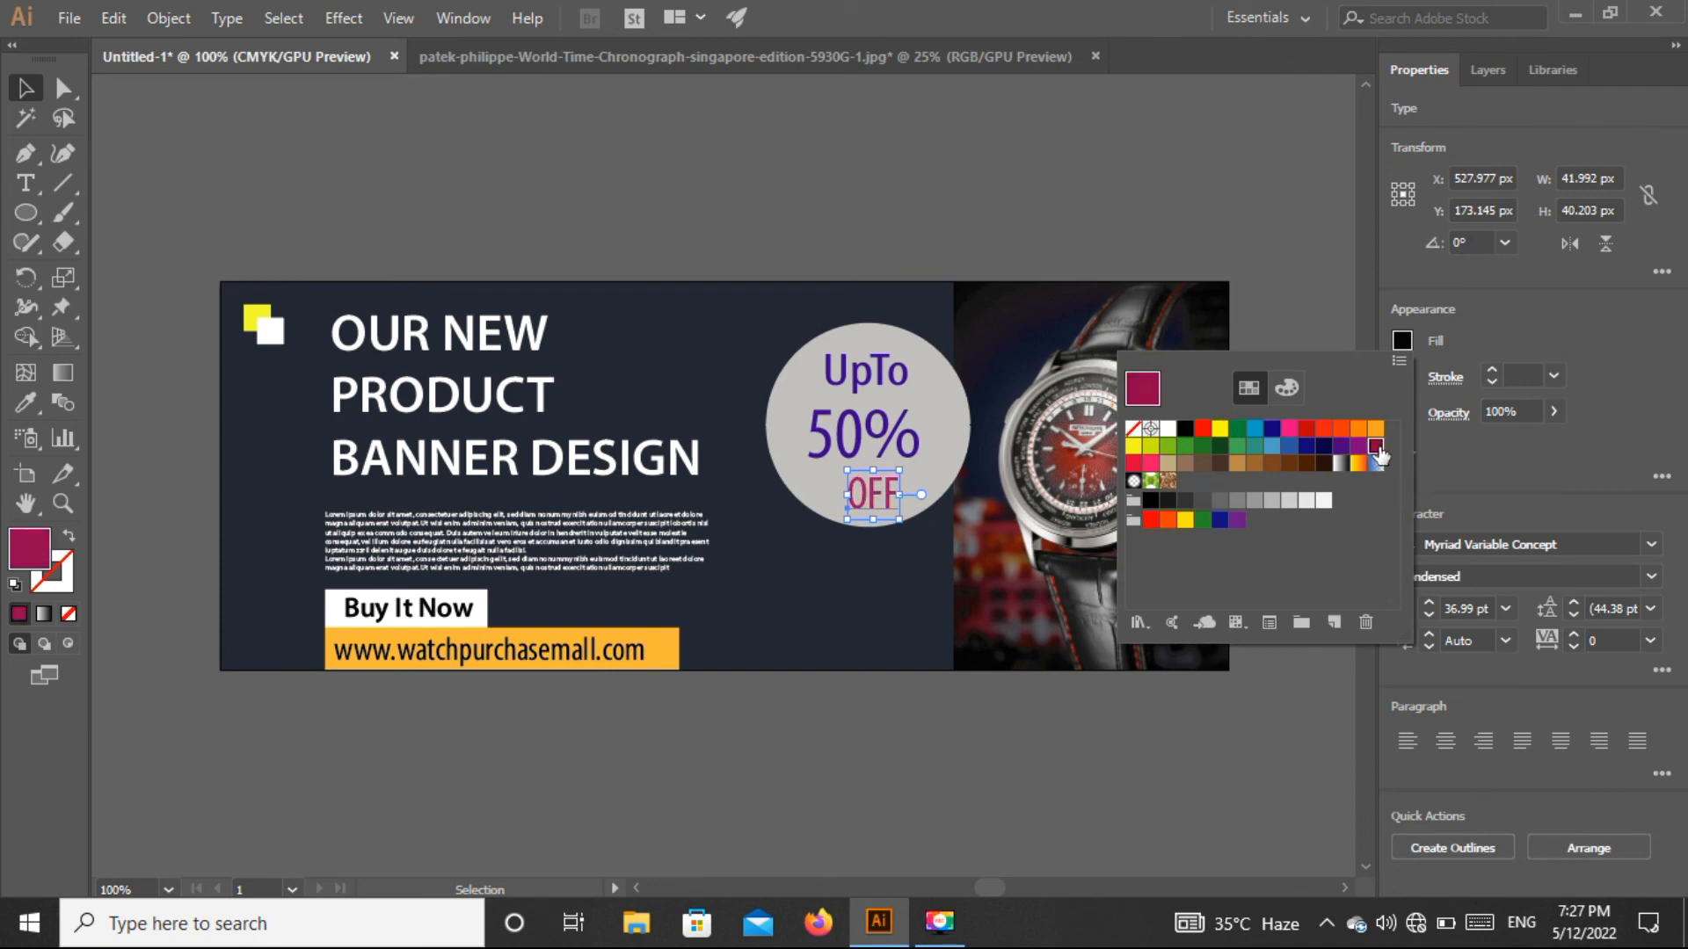
Step: Fill the "50%" and "UpTo" texts with the dark magenta swatch C=35 M=100 Y=35 K=10, matching "OFF"
click(901, 450)
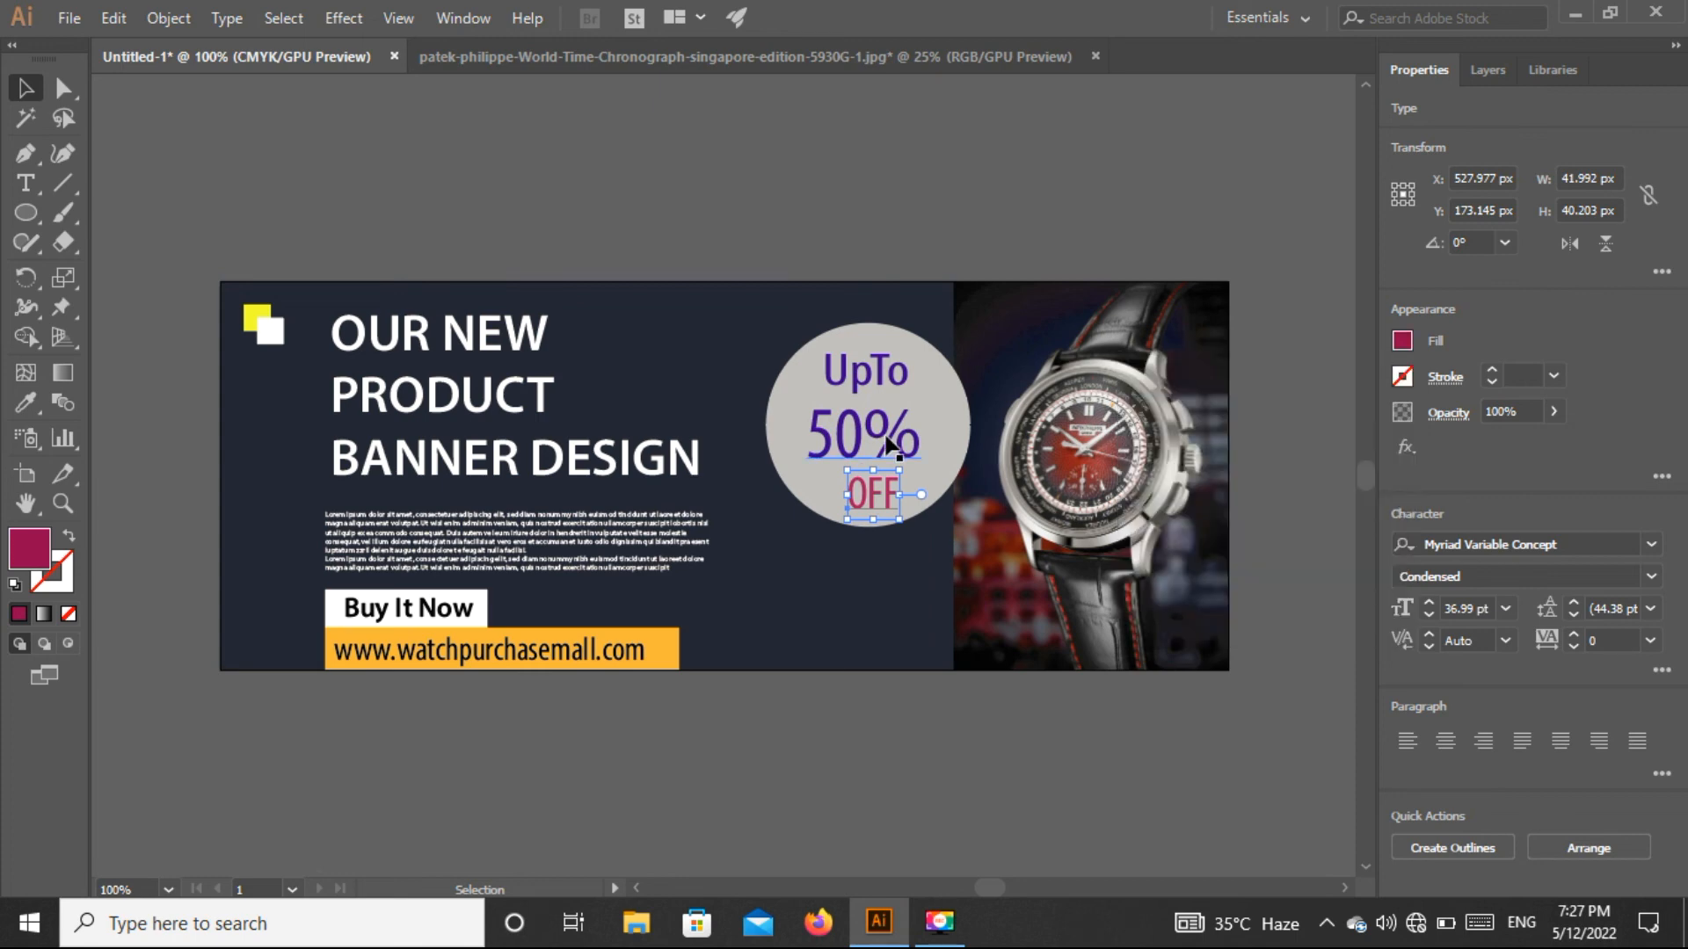
click(890, 442)
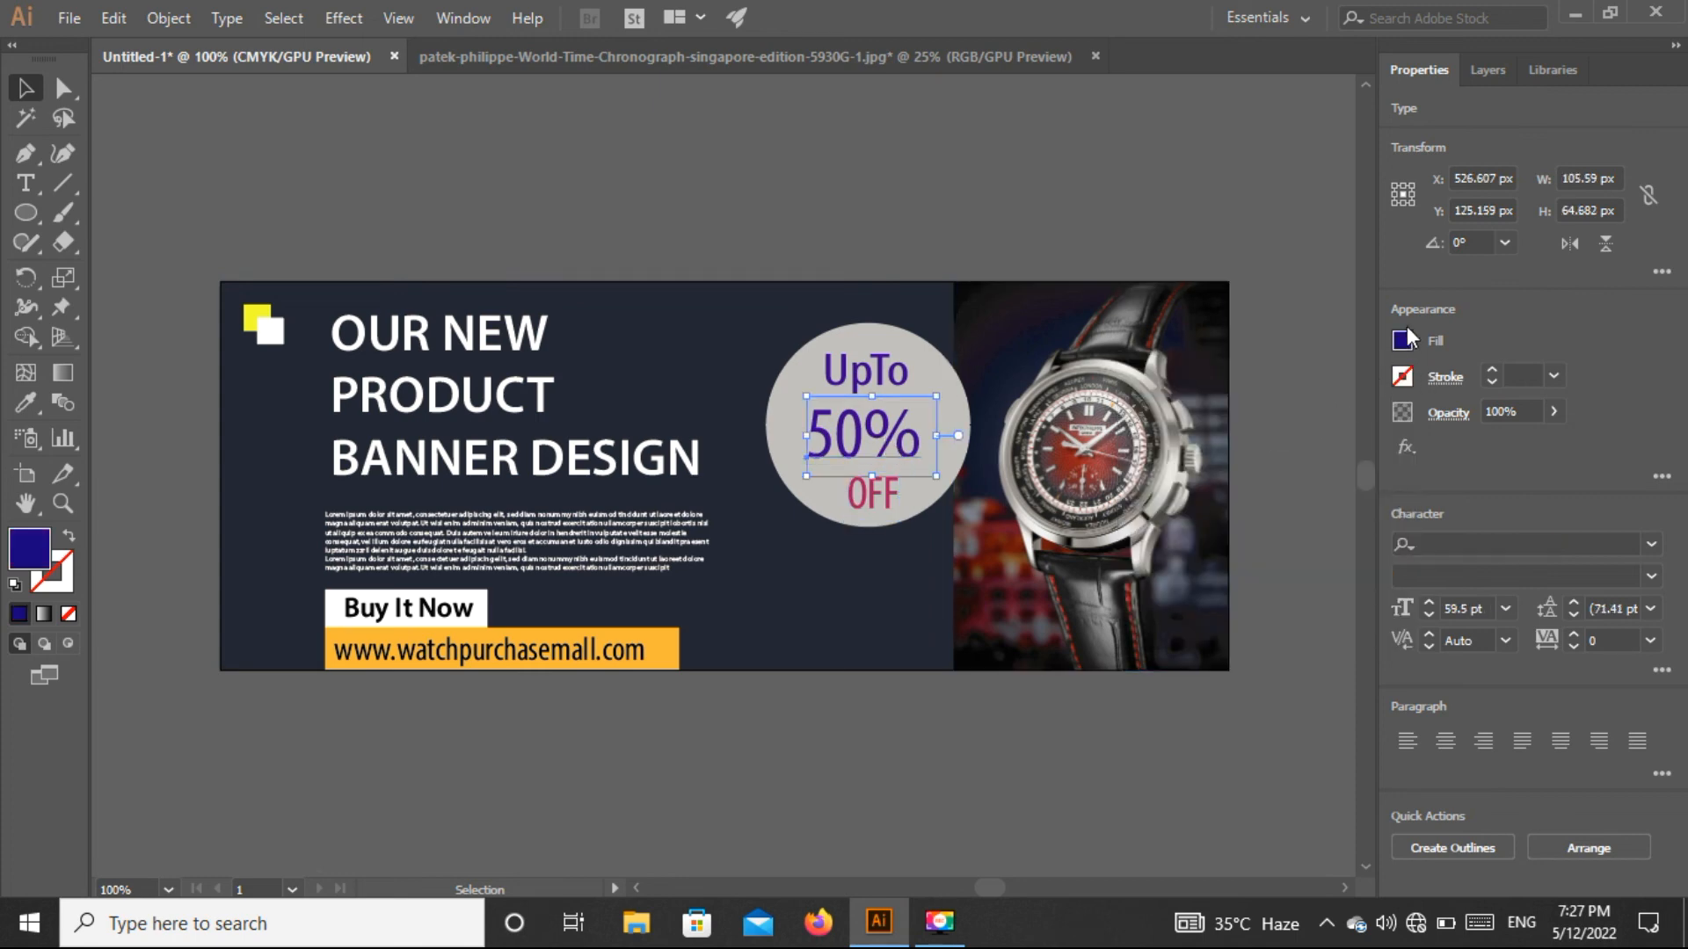
click(1401, 343)
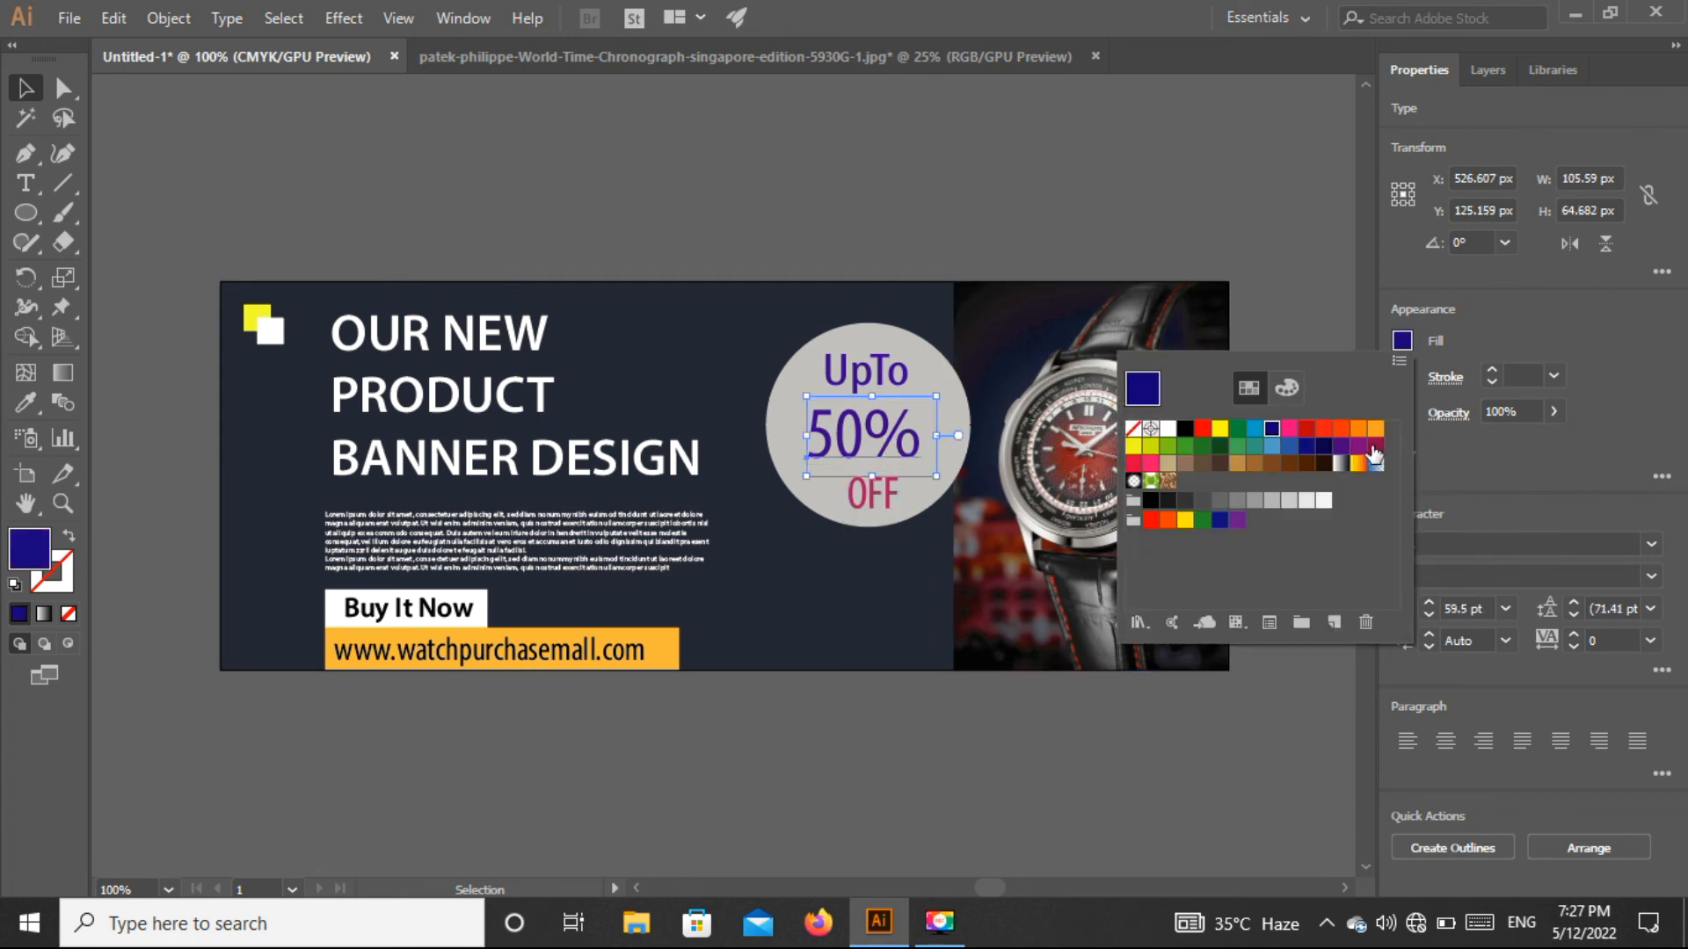
click(1374, 452)
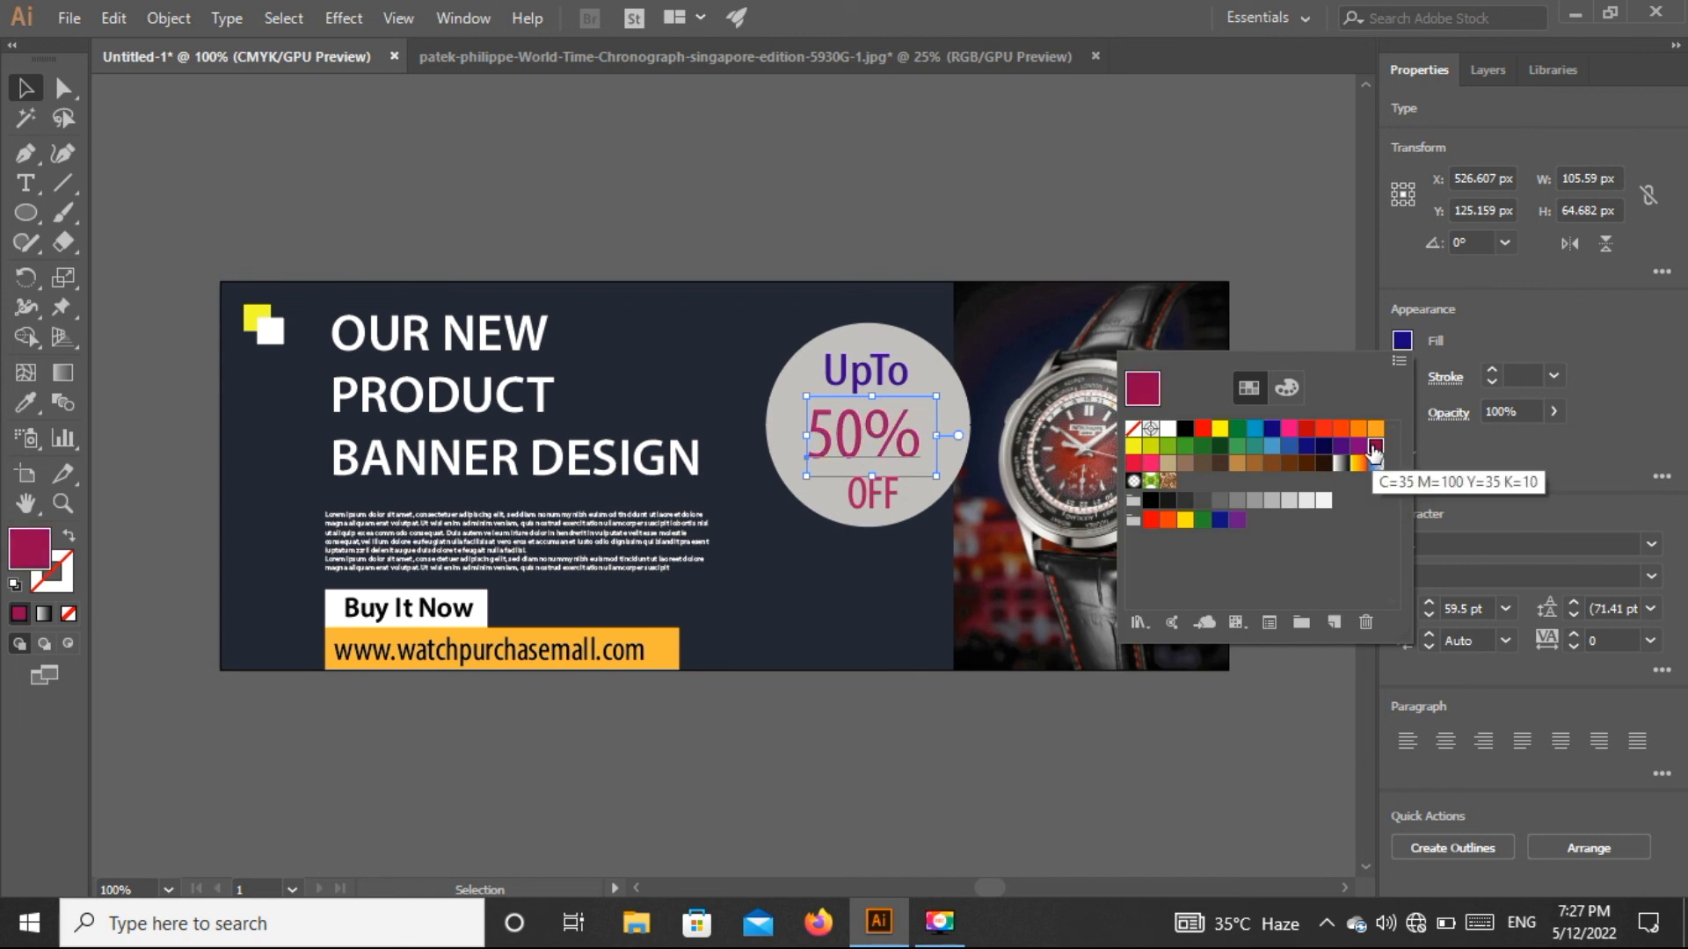
click(885, 376)
click(1404, 341)
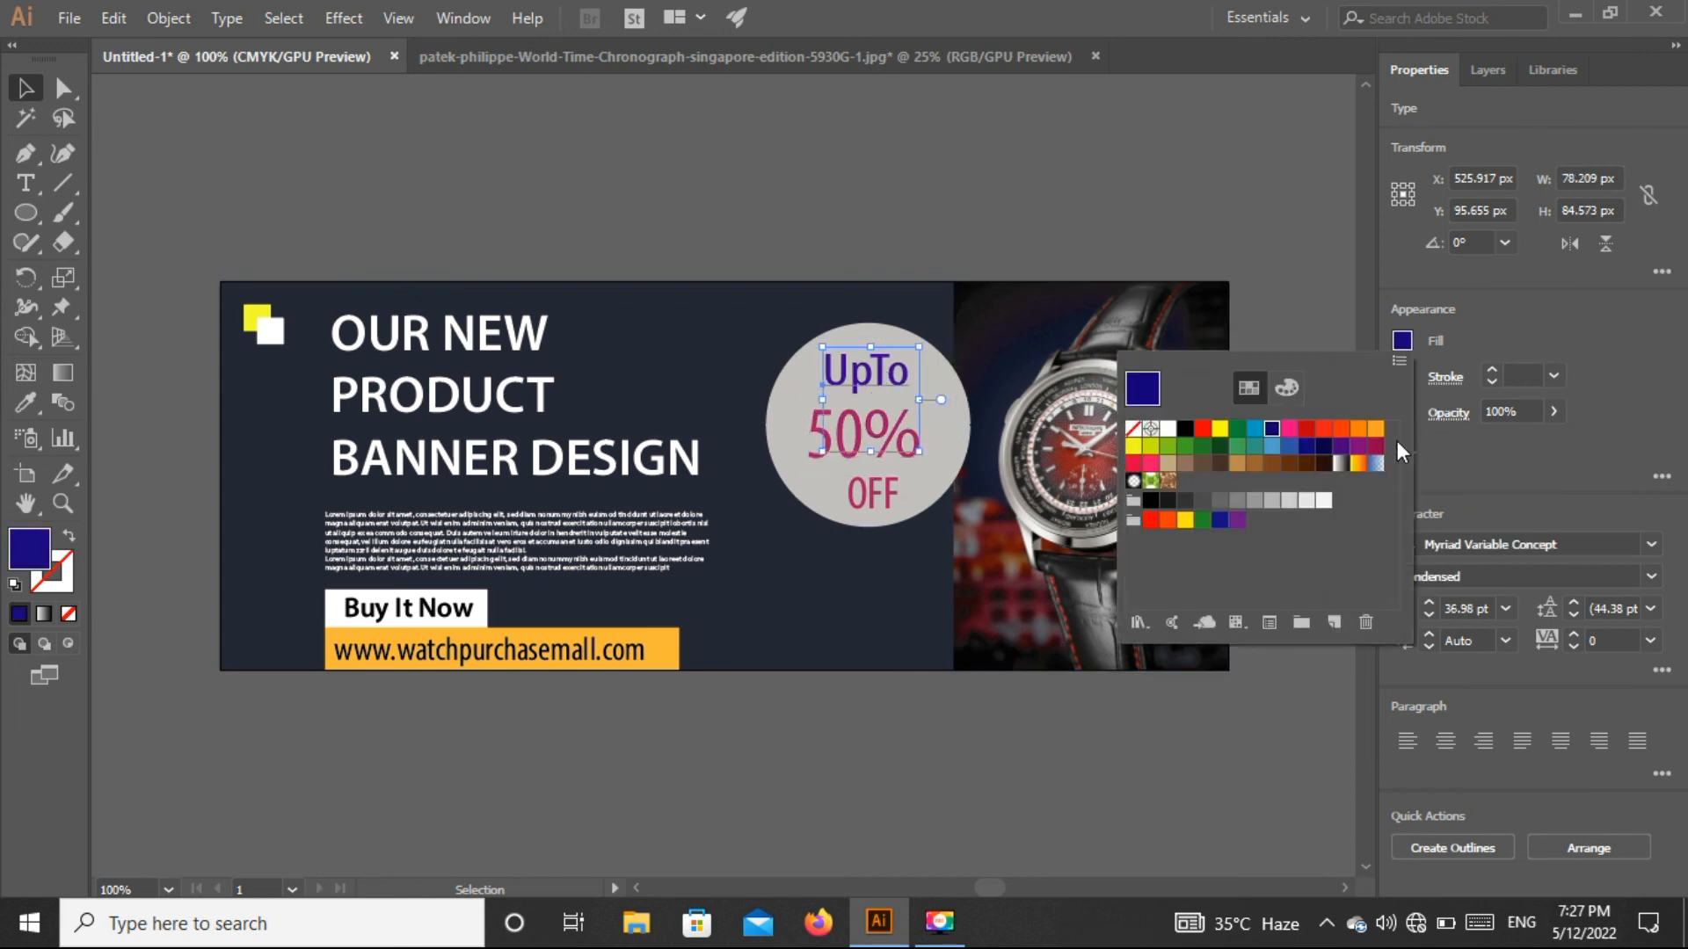
click(1376, 454)
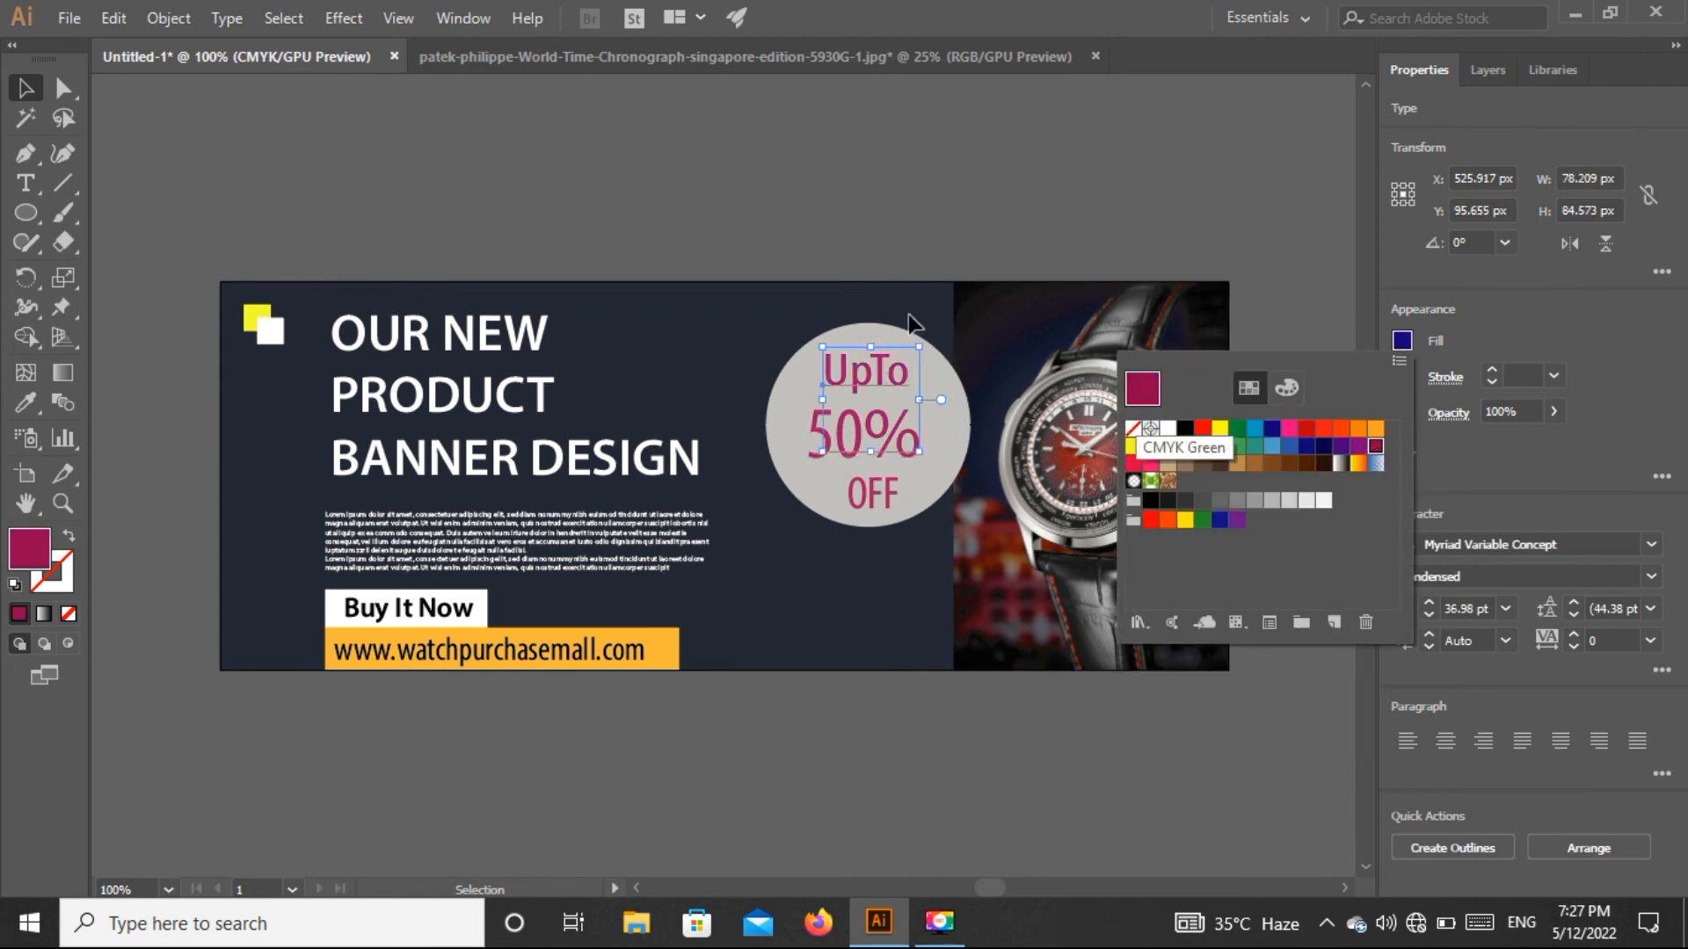
click(862, 233)
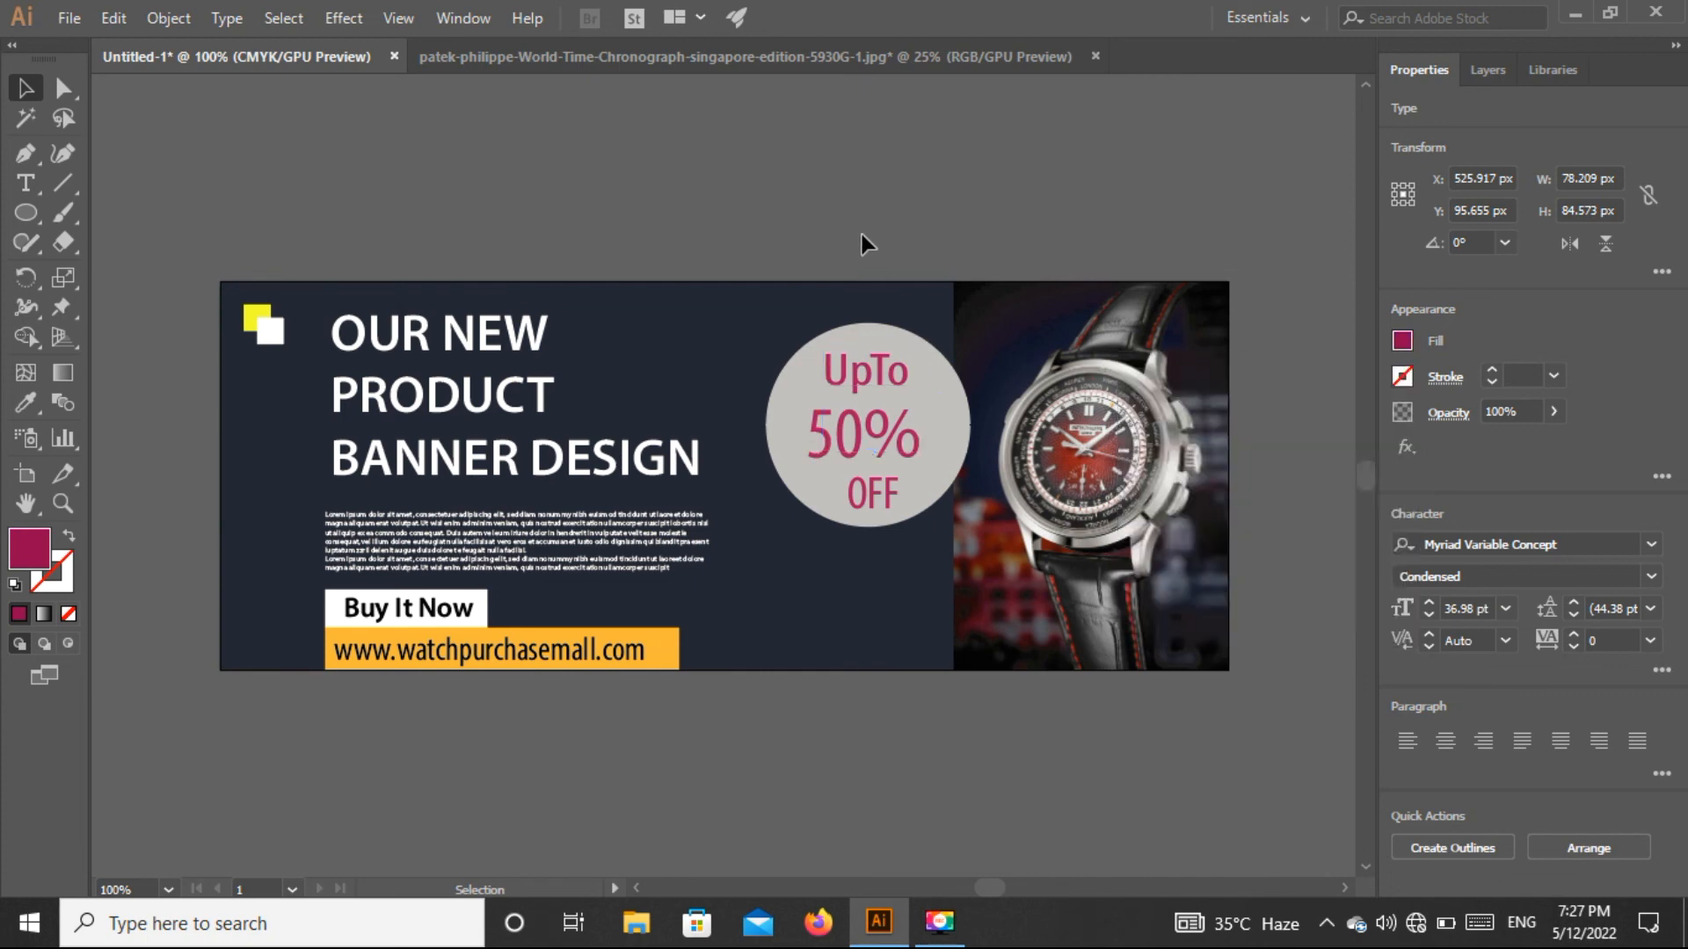
Step: Resize the "OFF" text to about 49 x 36 px and centre it beneath "50%" in the badge
click(883, 482)
drag(883, 483, 874, 488)
click(1090, 224)
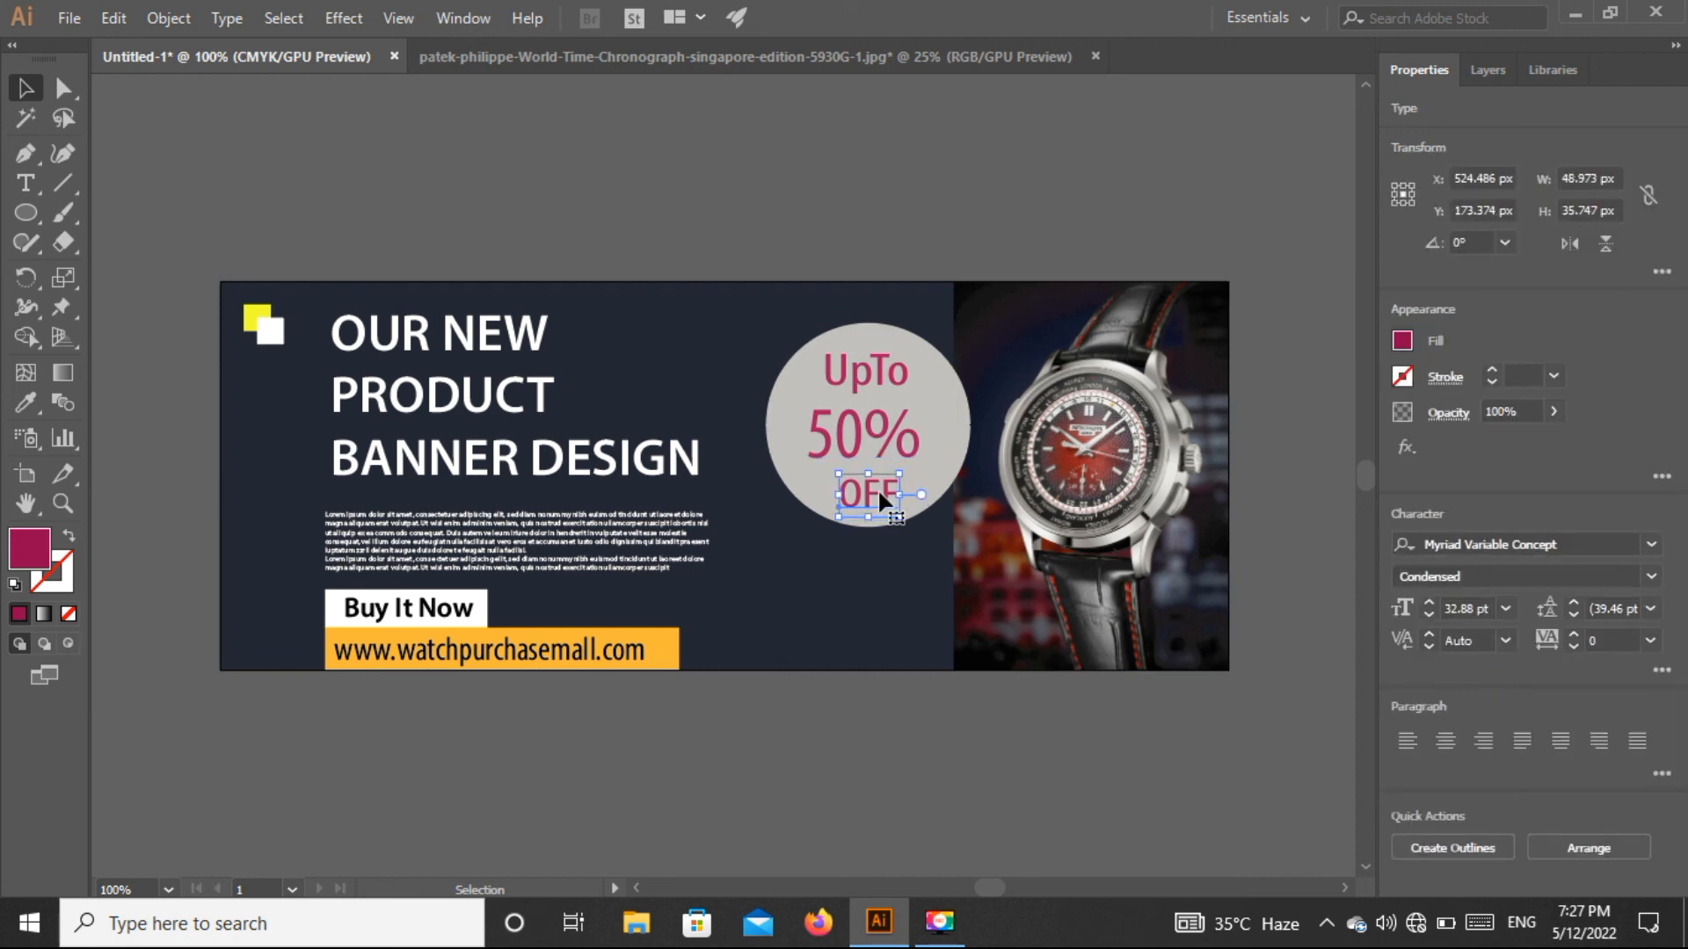
Step: Change the font of the "50%" text to Myriad Pro and deselect it
click(863, 450)
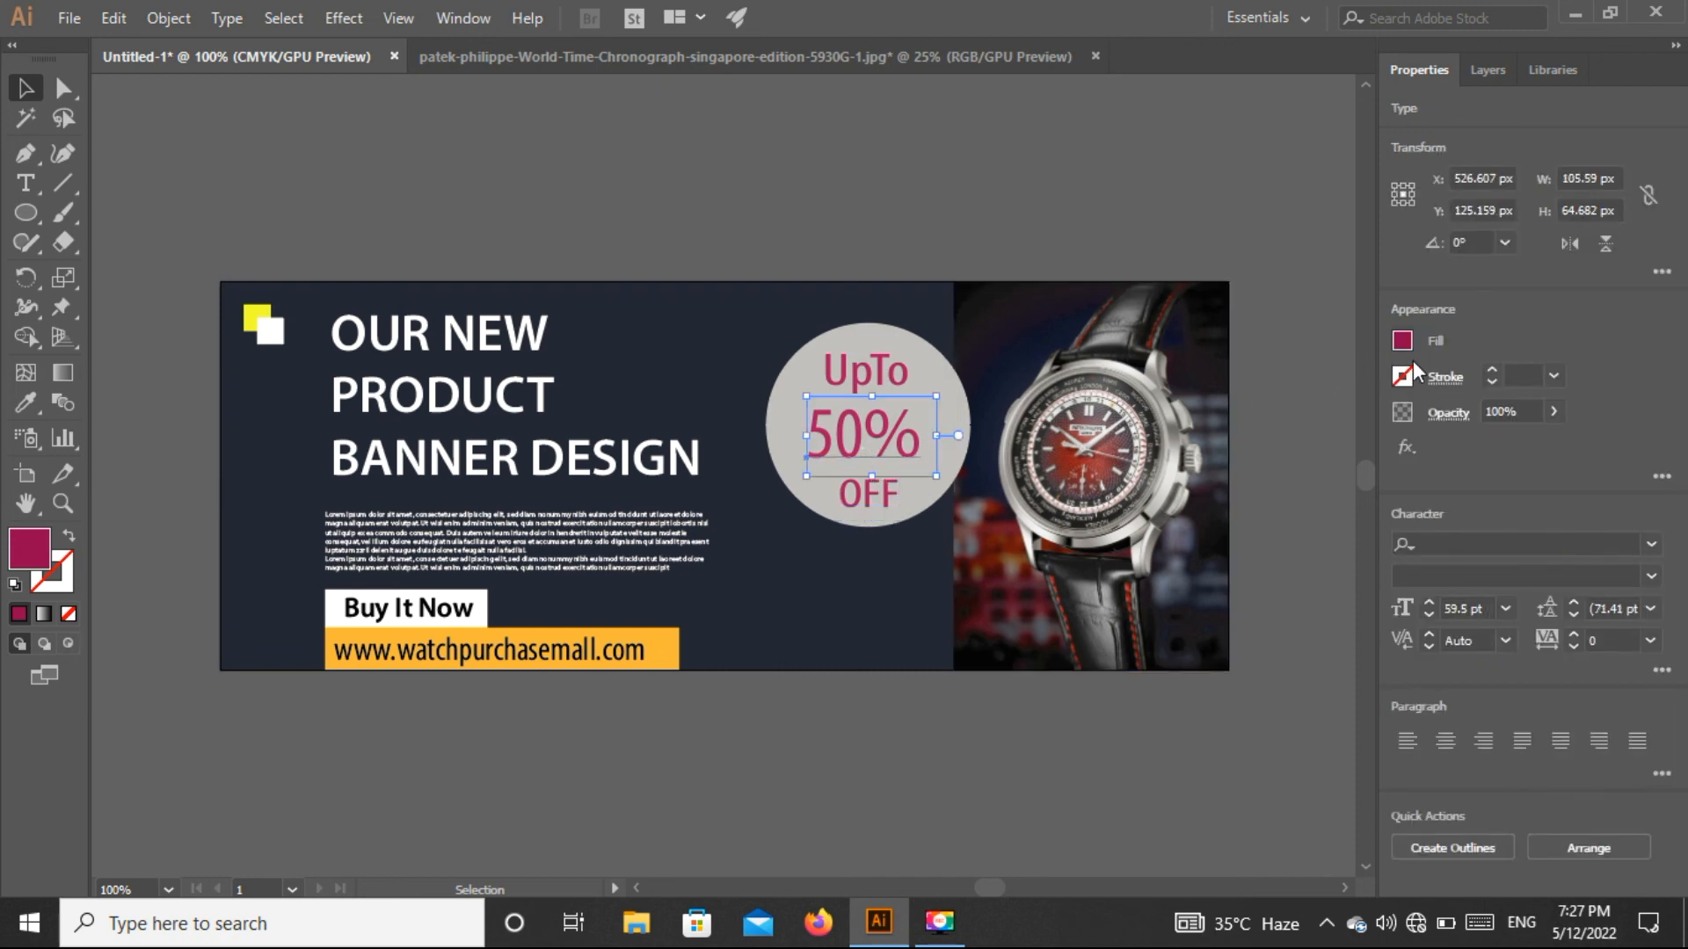
click(1656, 549)
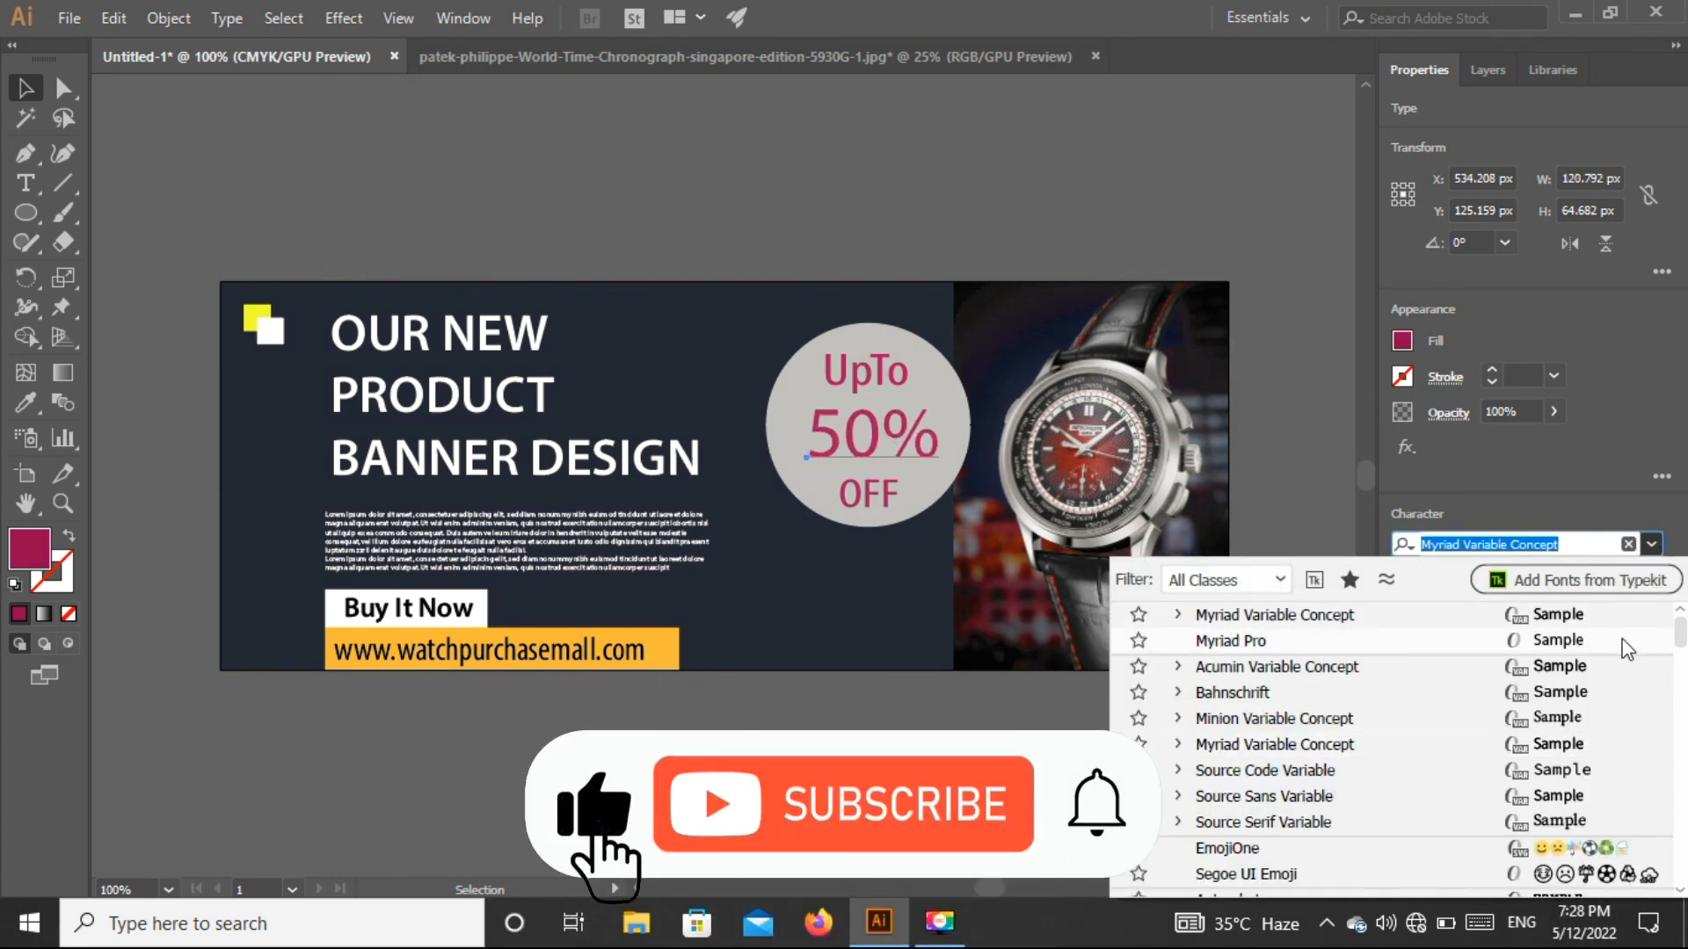
click(1627, 650)
click(857, 277)
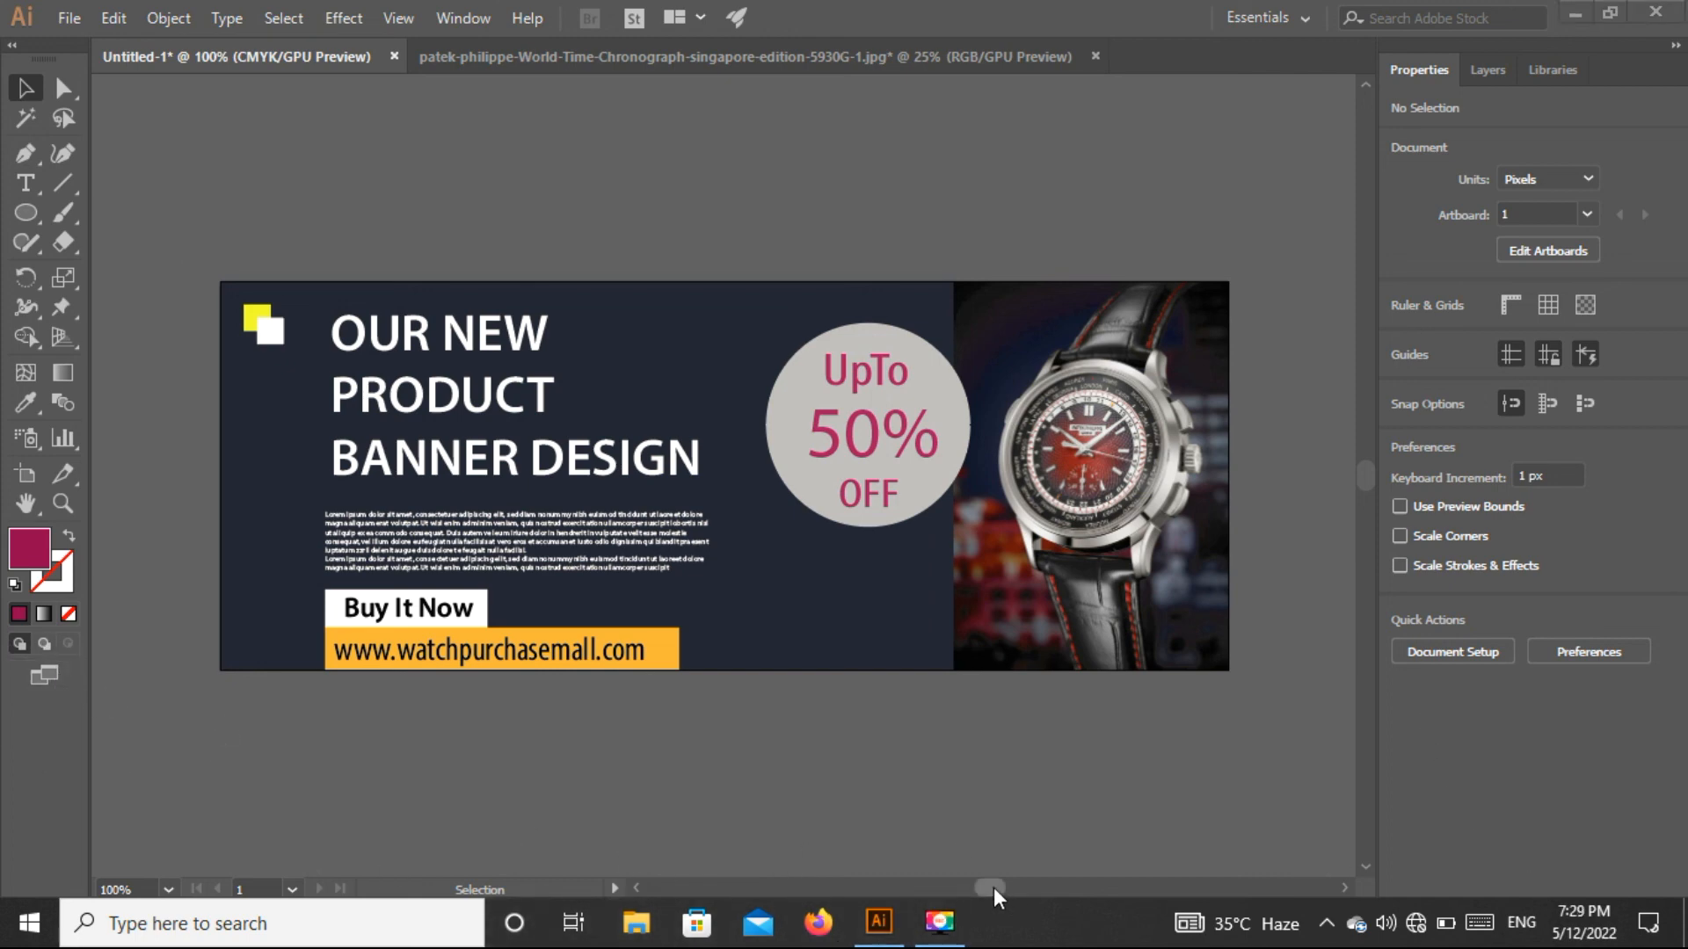
Step: Change the screen mode to view the finished banner
drag(993, 888, 988, 888)
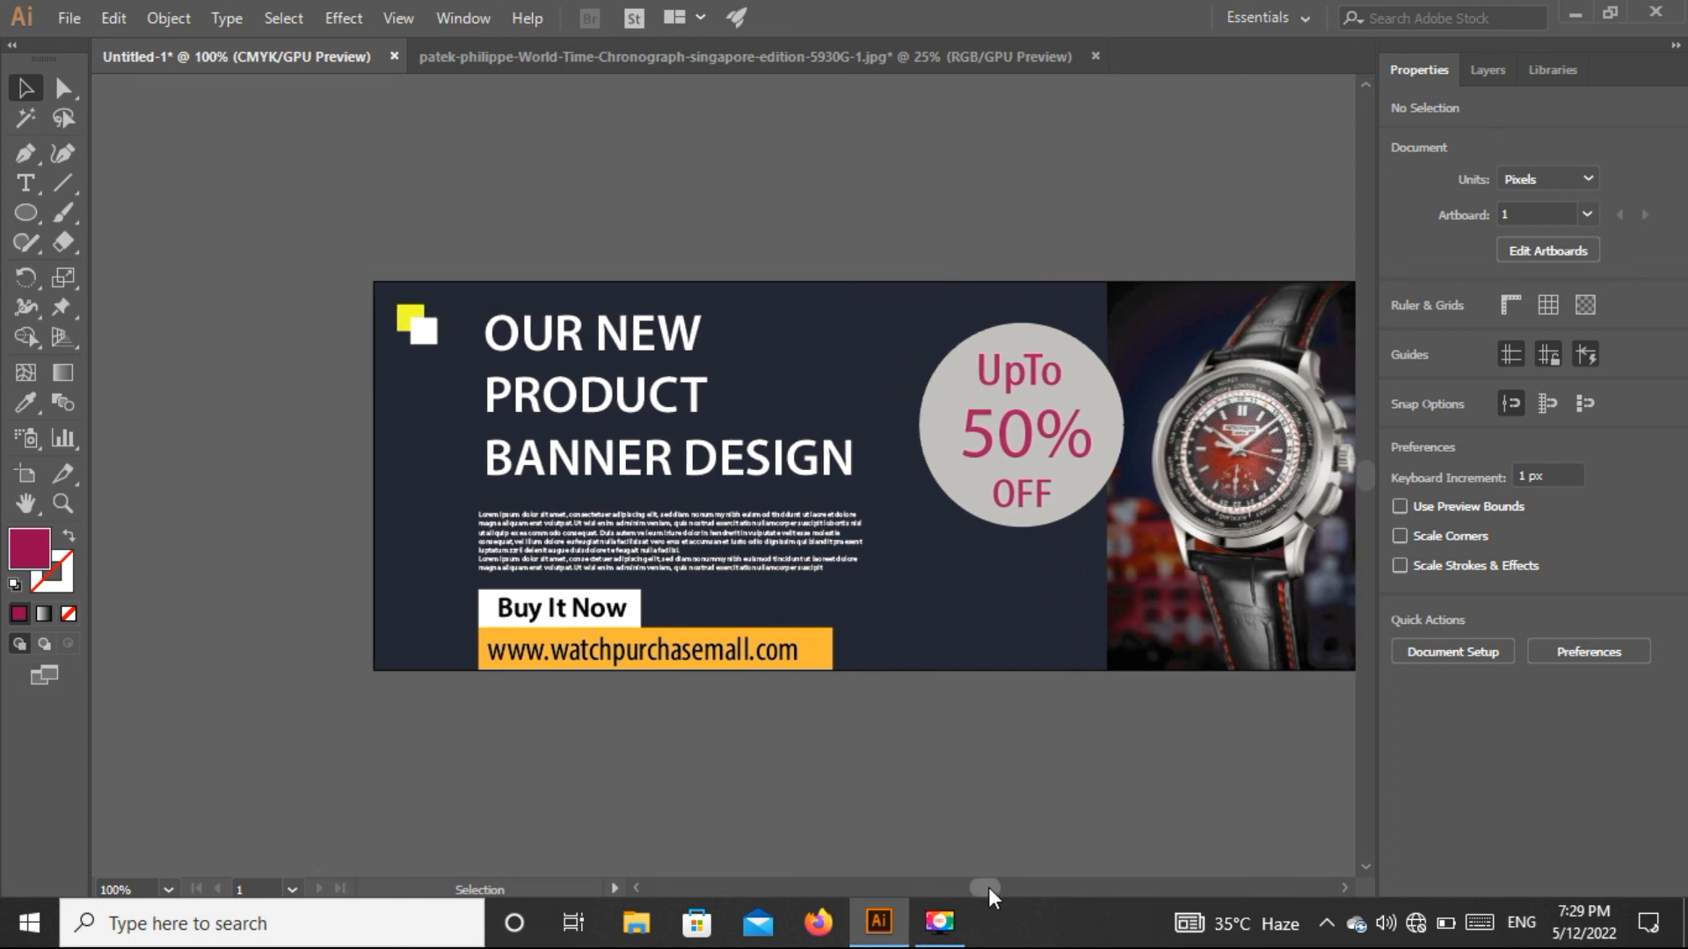
click(44, 673)
click(209, 730)
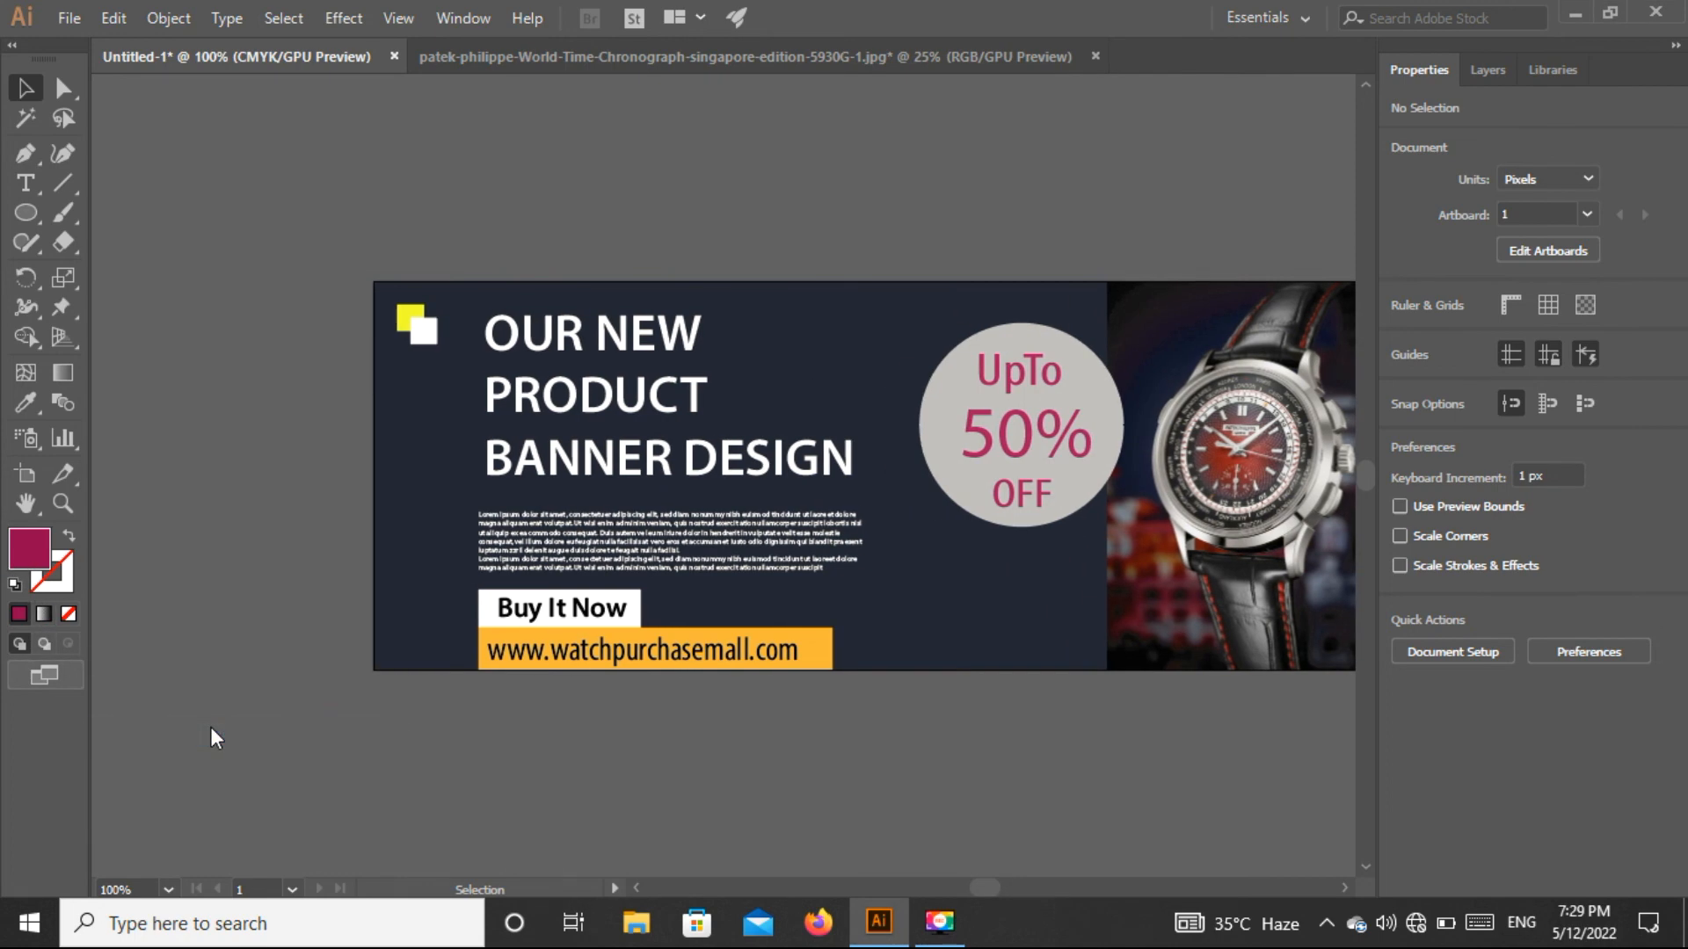